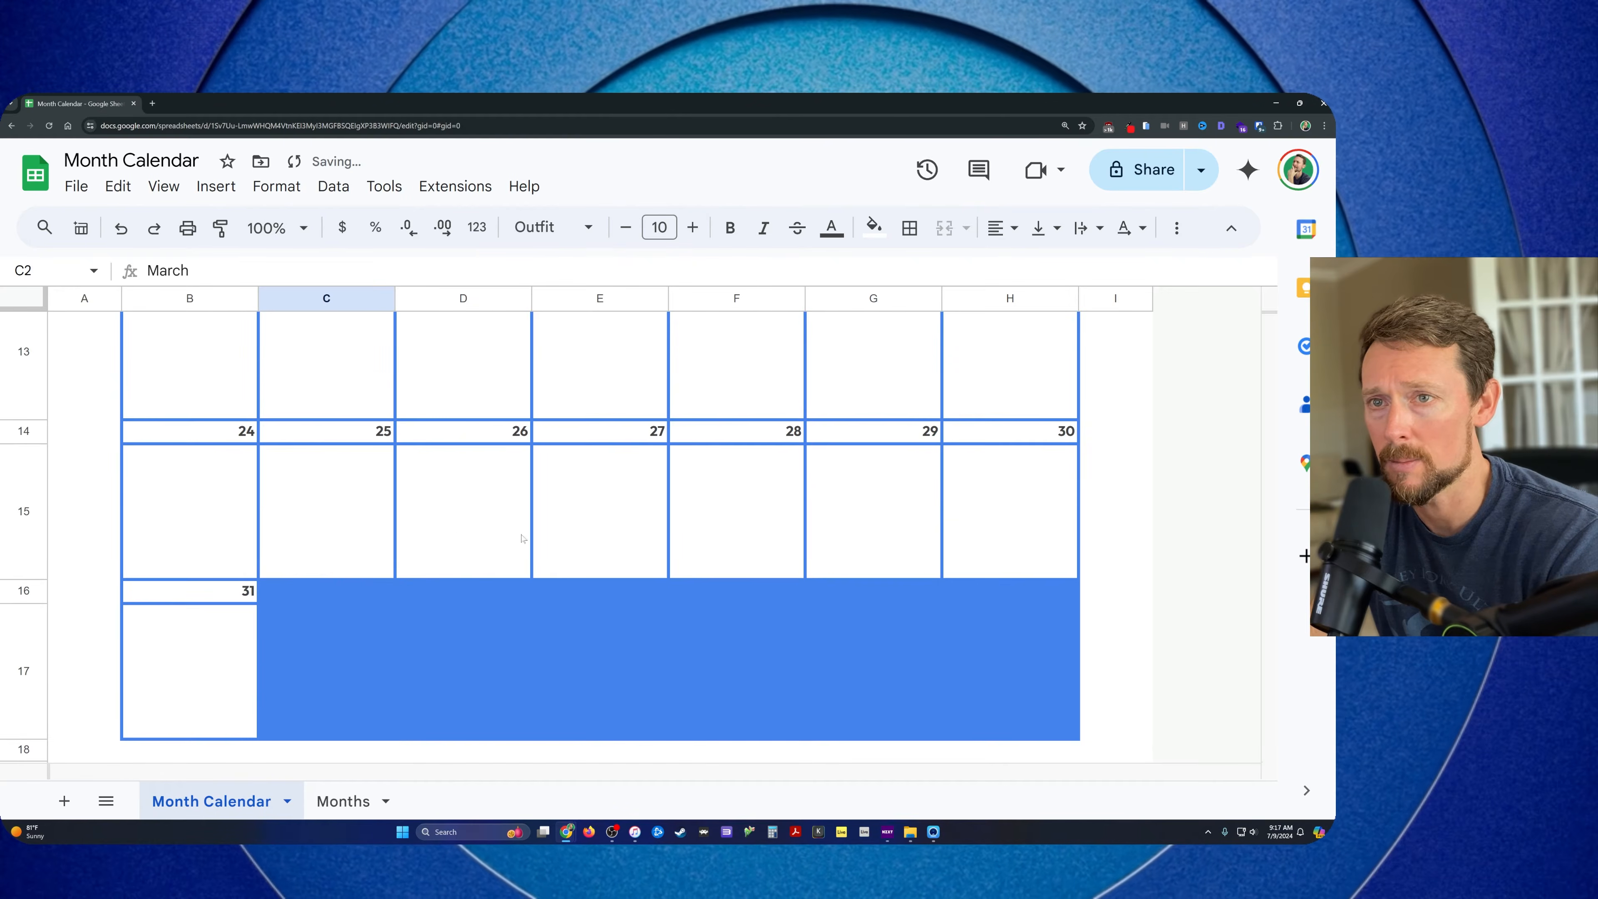
# Examine the formulas behind the month title, the Sunday header in B5 and the first date cell B6, and review the calendar grid
pyautogui.scroll(8, 374, 501)
pyautogui.moveTo(288, 321); pyautogui.dragTo(327, 345)
pyautogui.click(570, 391)
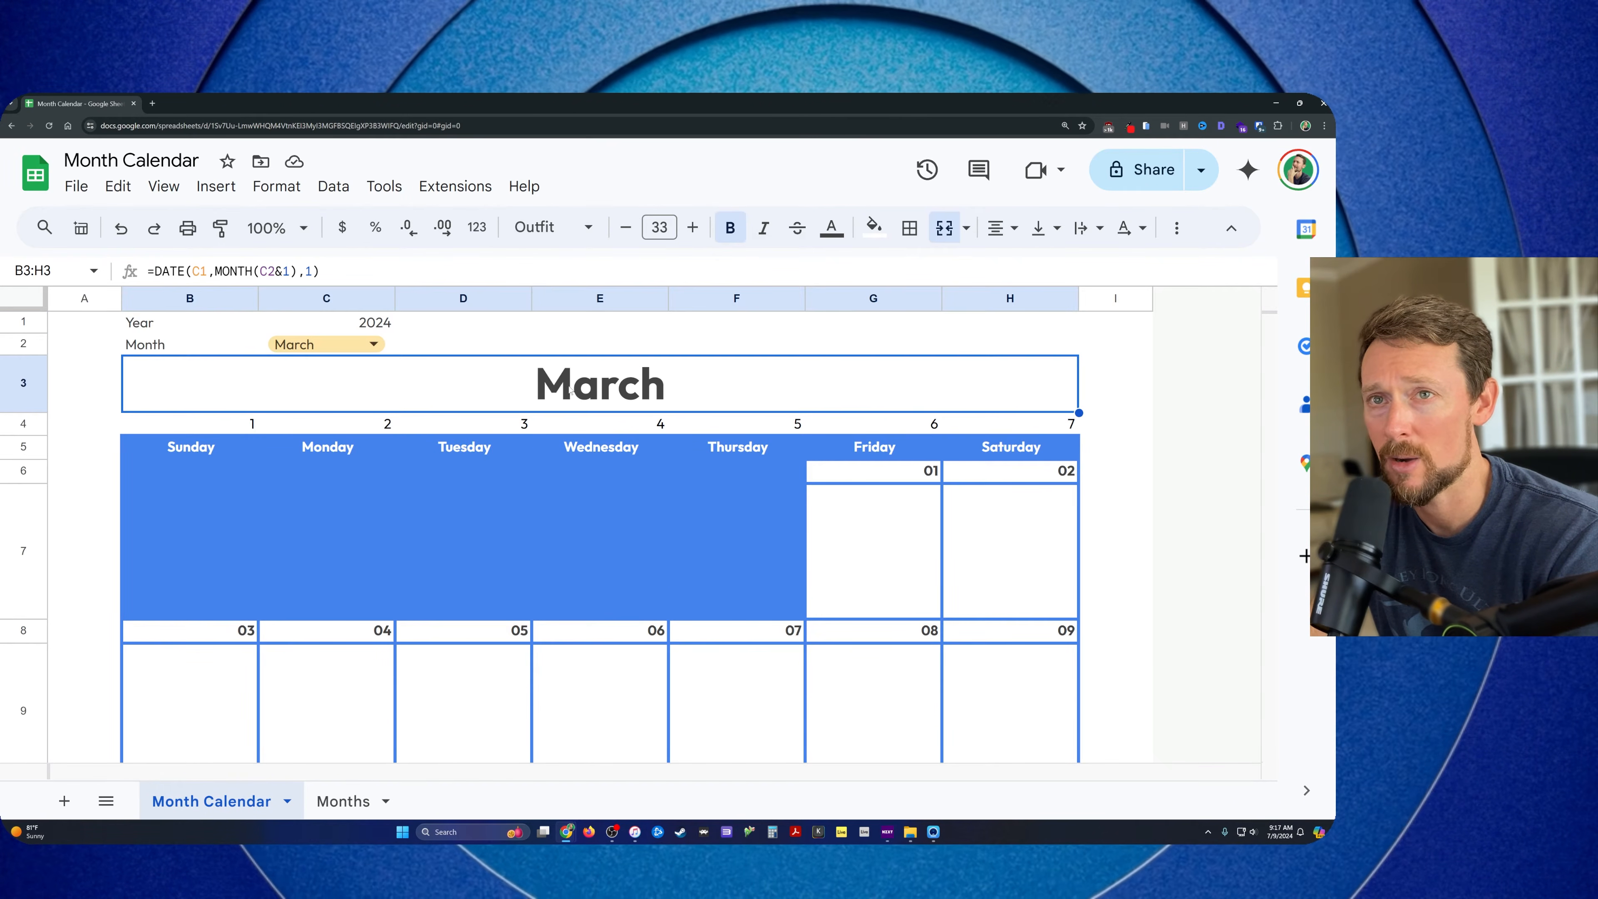
pyautogui.doubleClick(571, 389)
pyautogui.press('Escape')
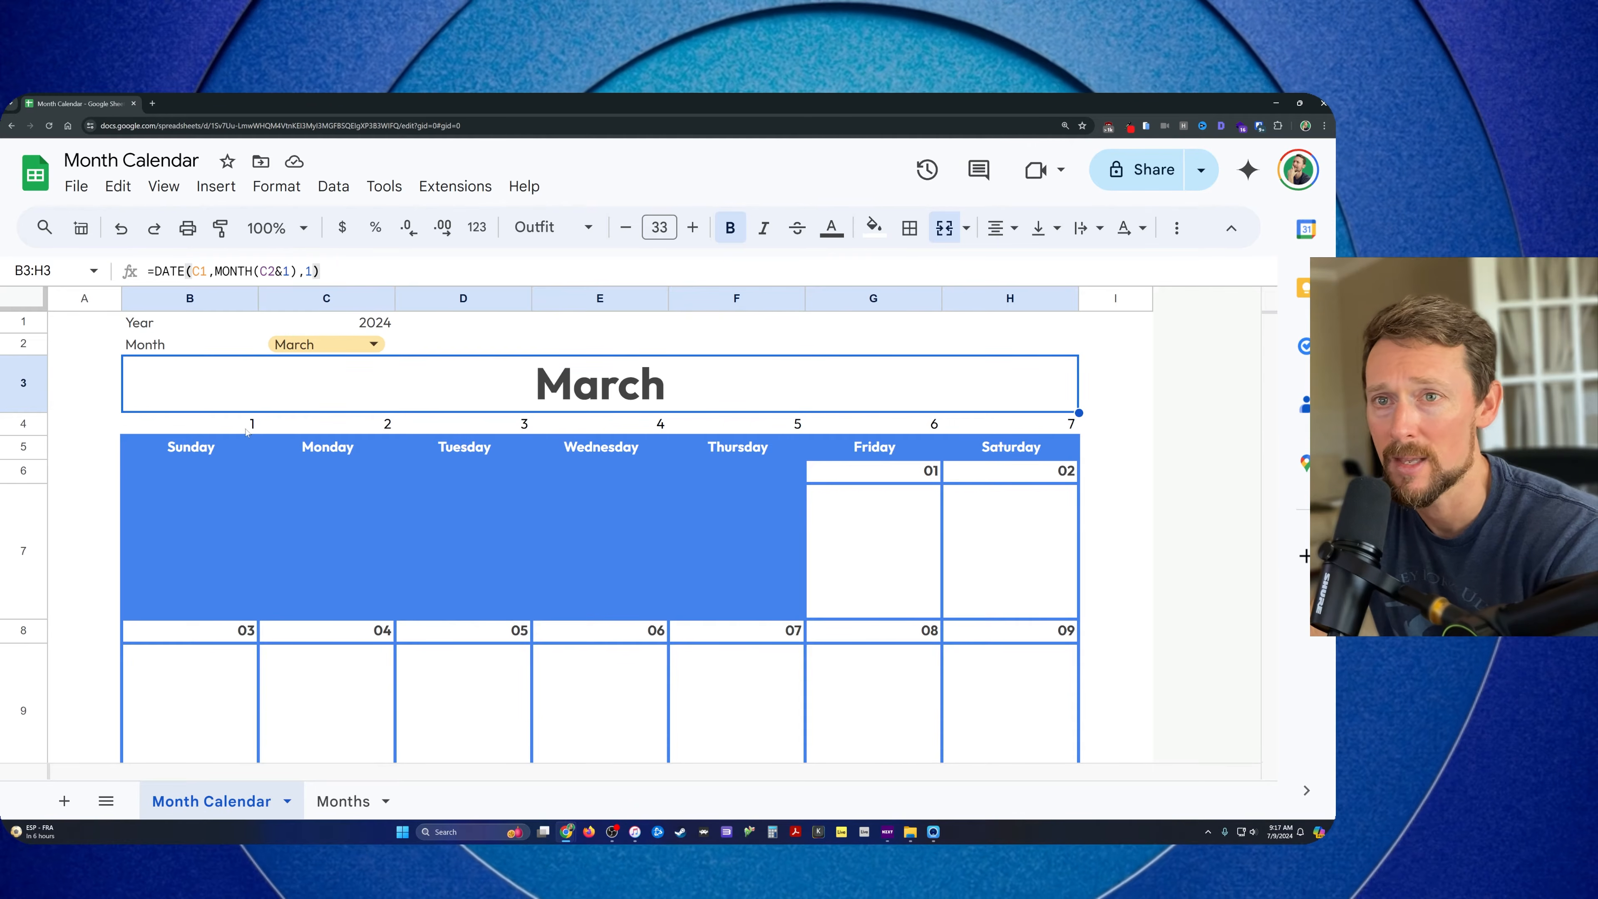
pyautogui.doubleClick(234, 442)
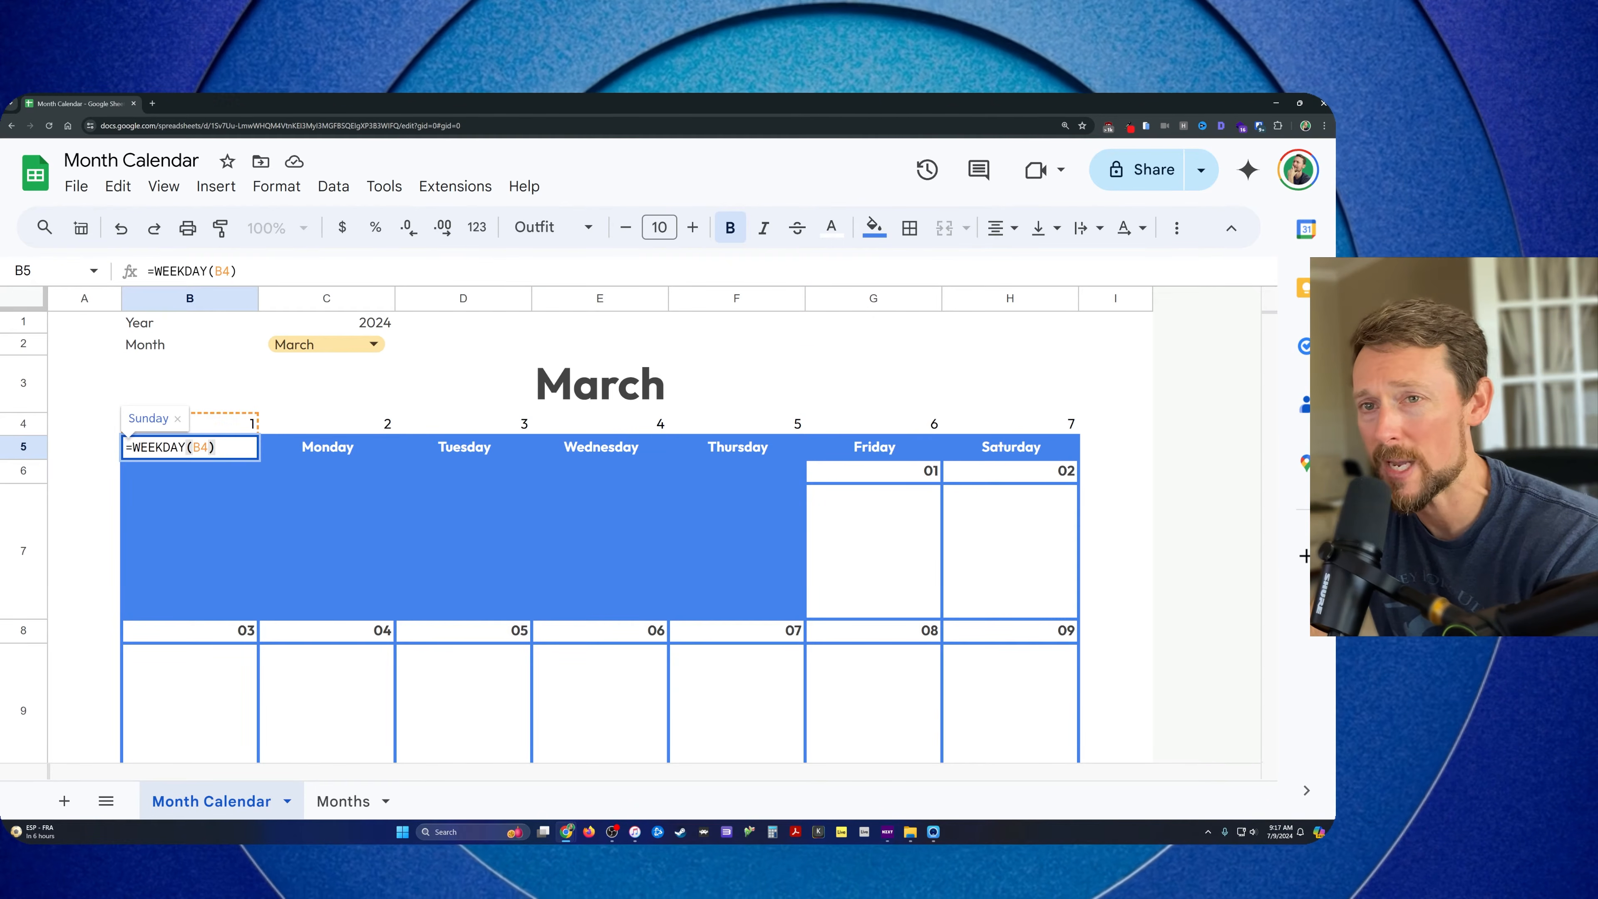
pyautogui.press('Escape')
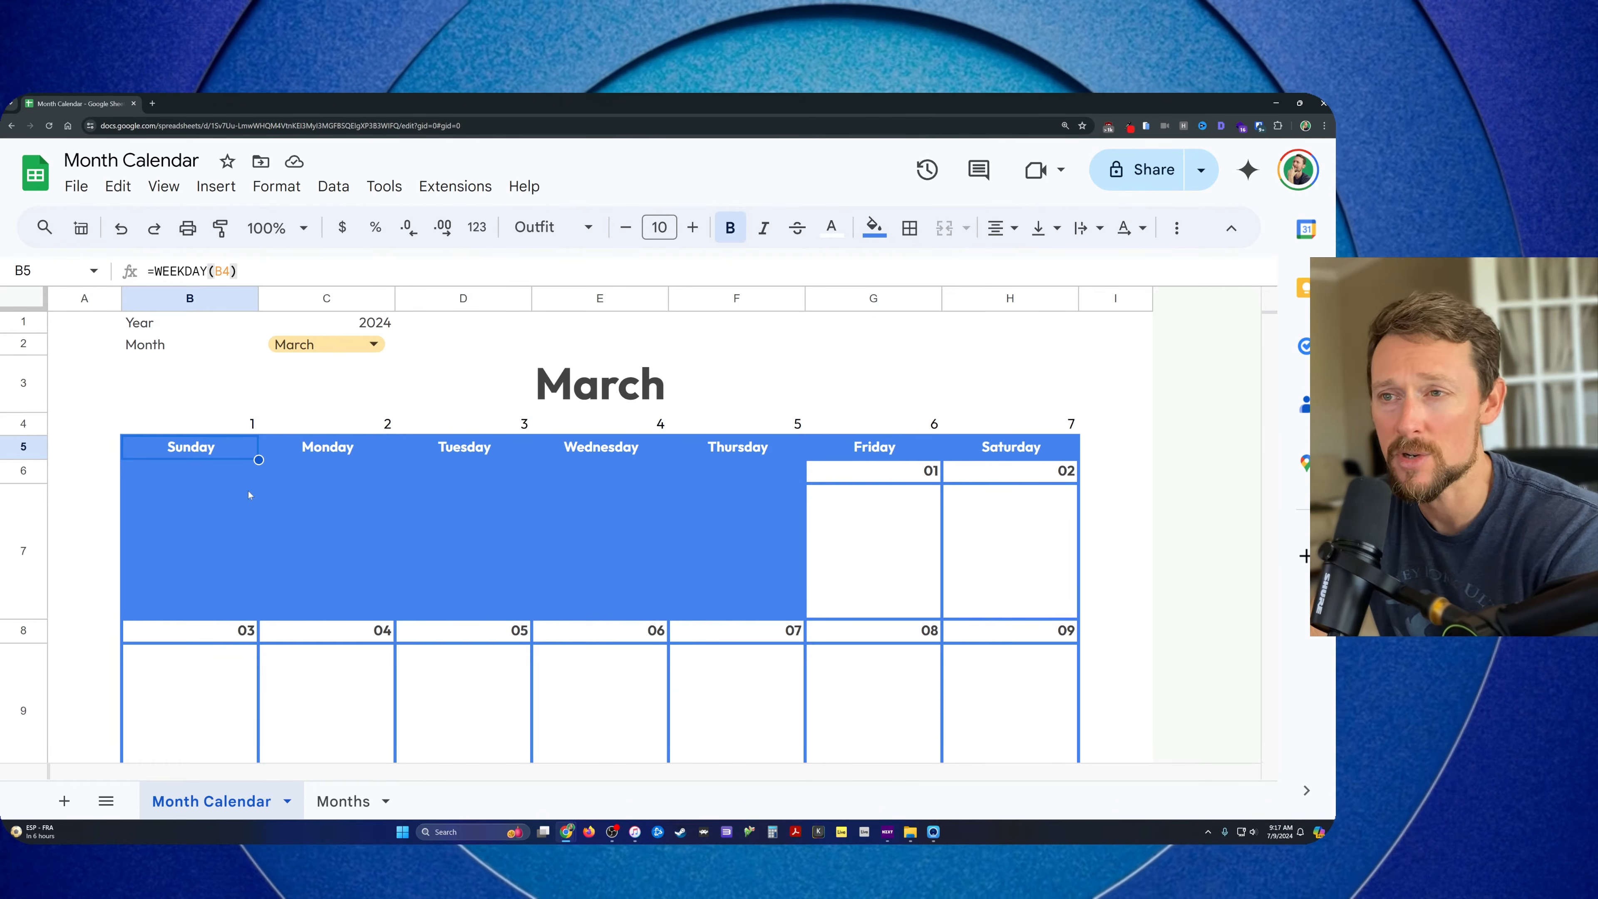
pyautogui.press('Down')
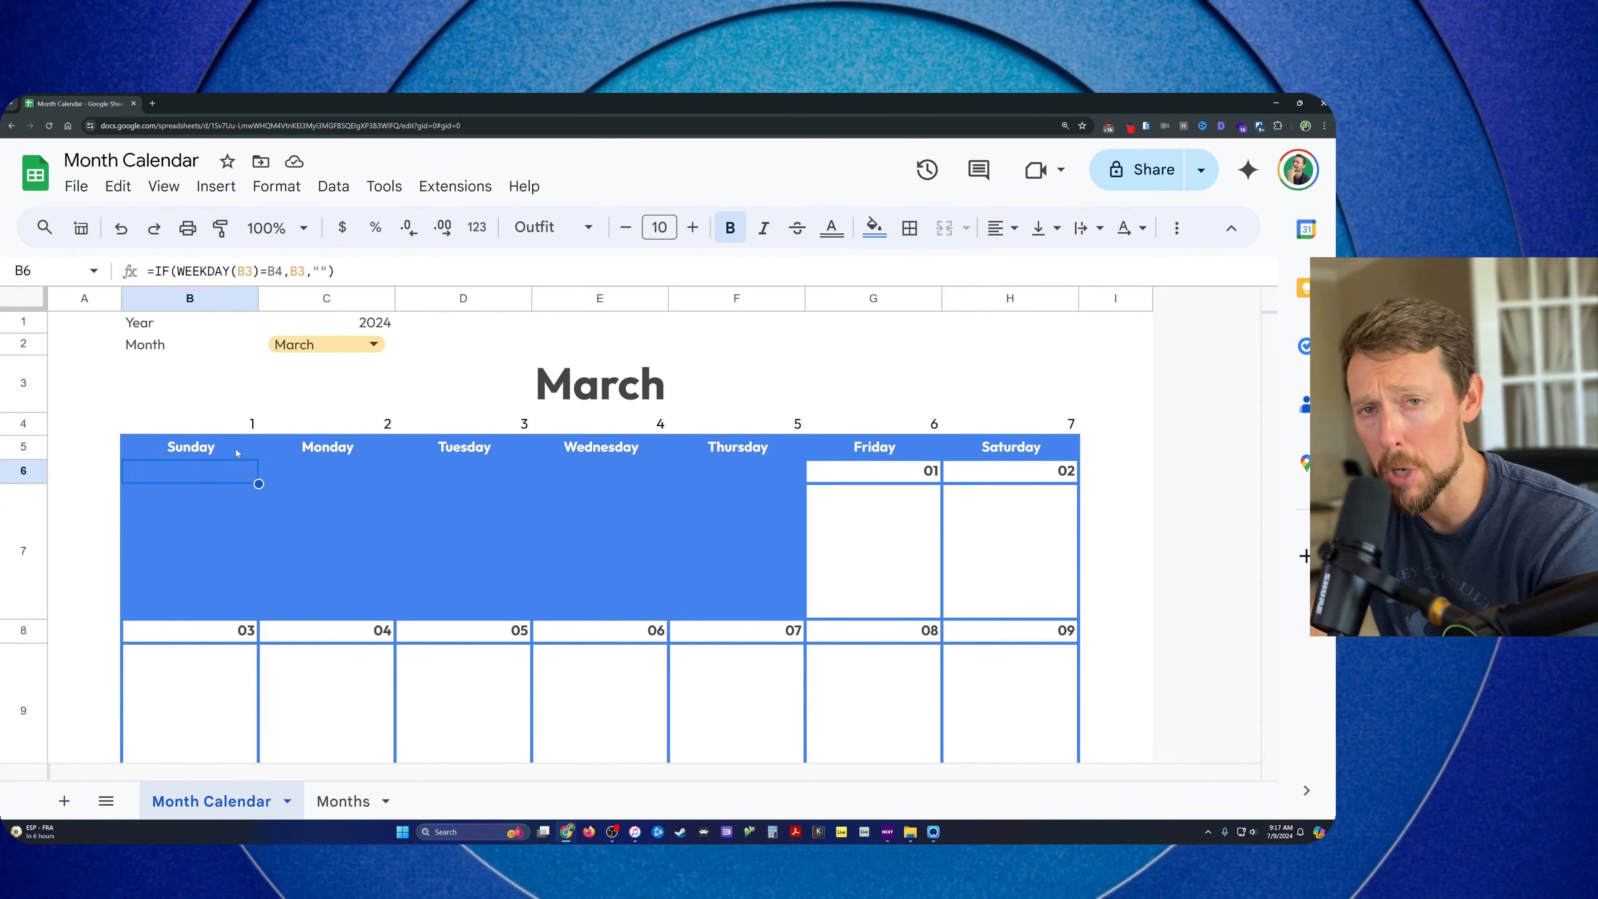
pyautogui.scroll(-6, 610, 489)
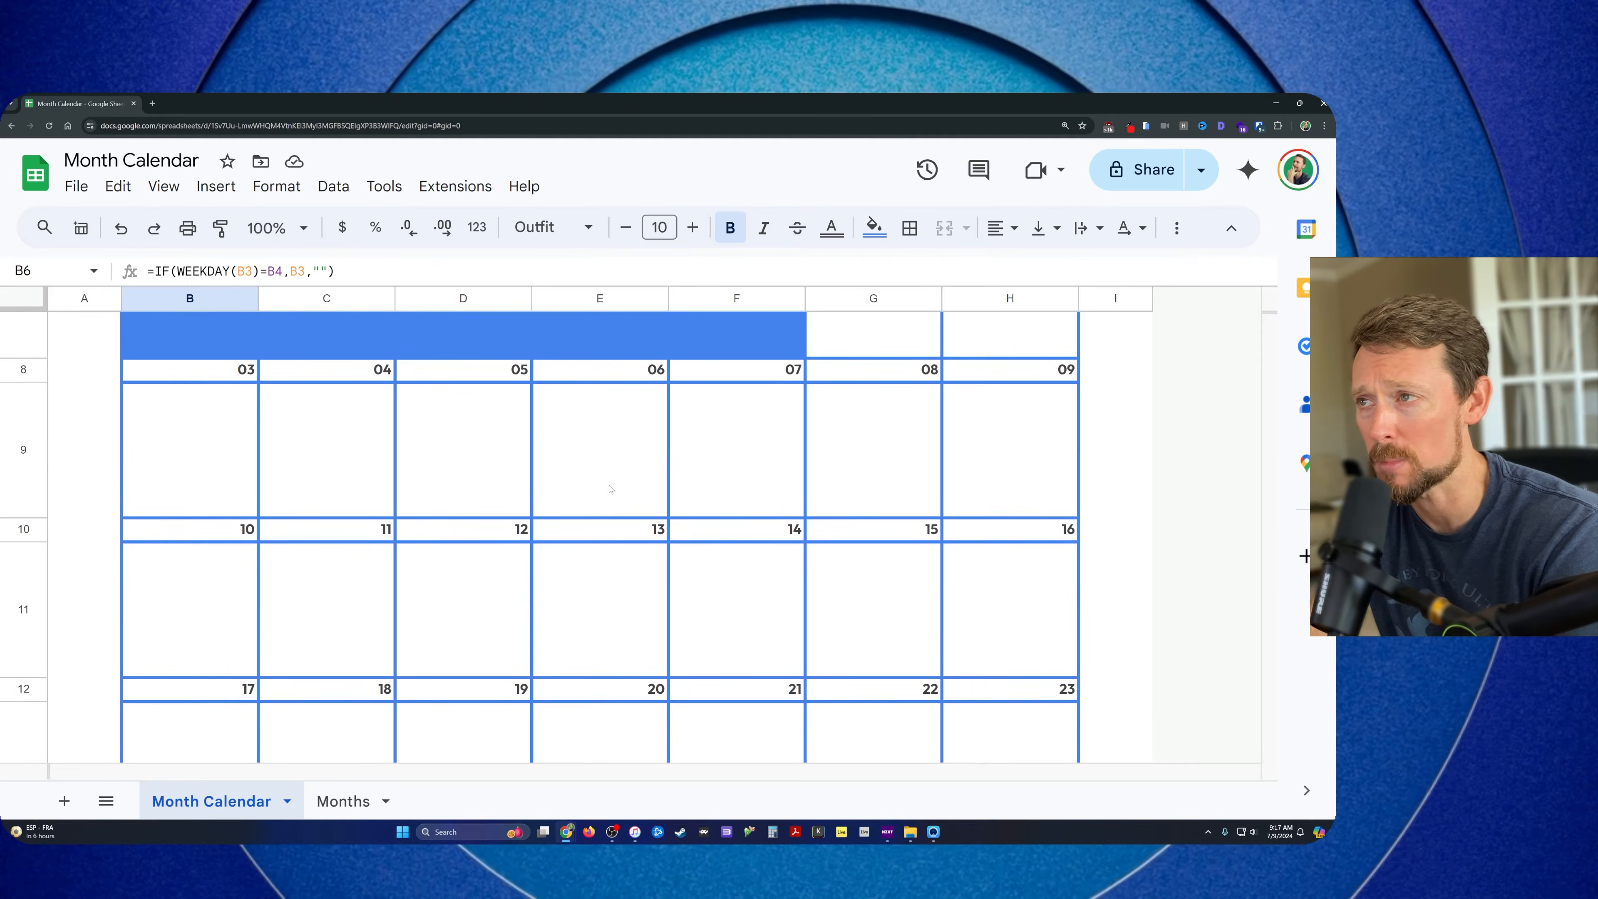
pyautogui.scroll(6, 623, 457)
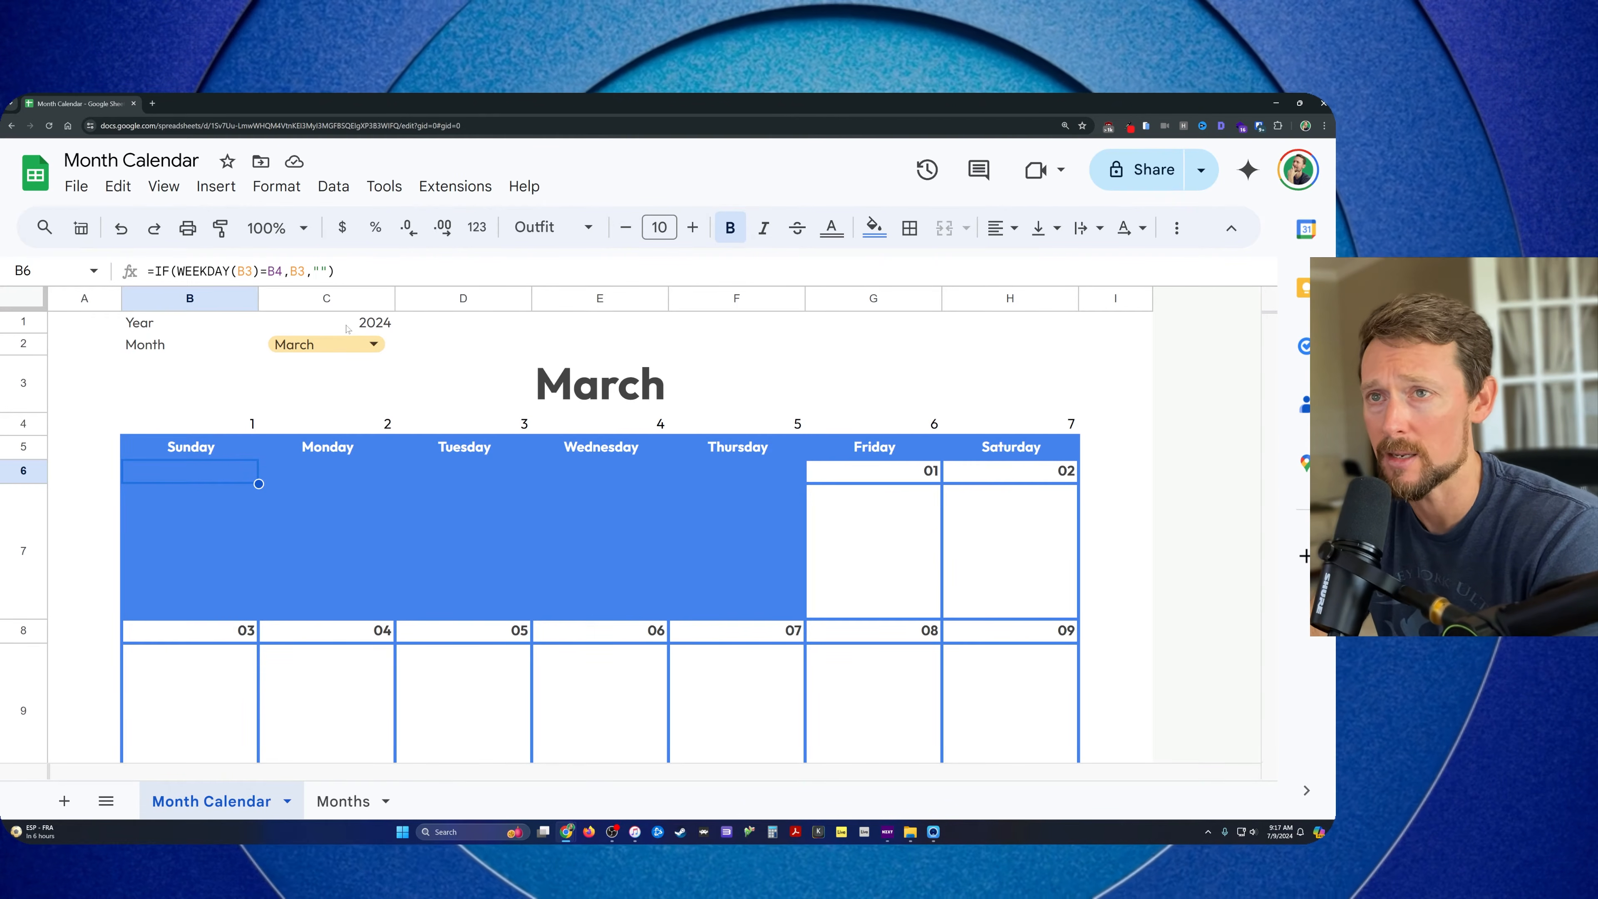
# Open the data validation rule for the year cell C1 and set its upper limit to 2299
pyautogui.click(374, 320)
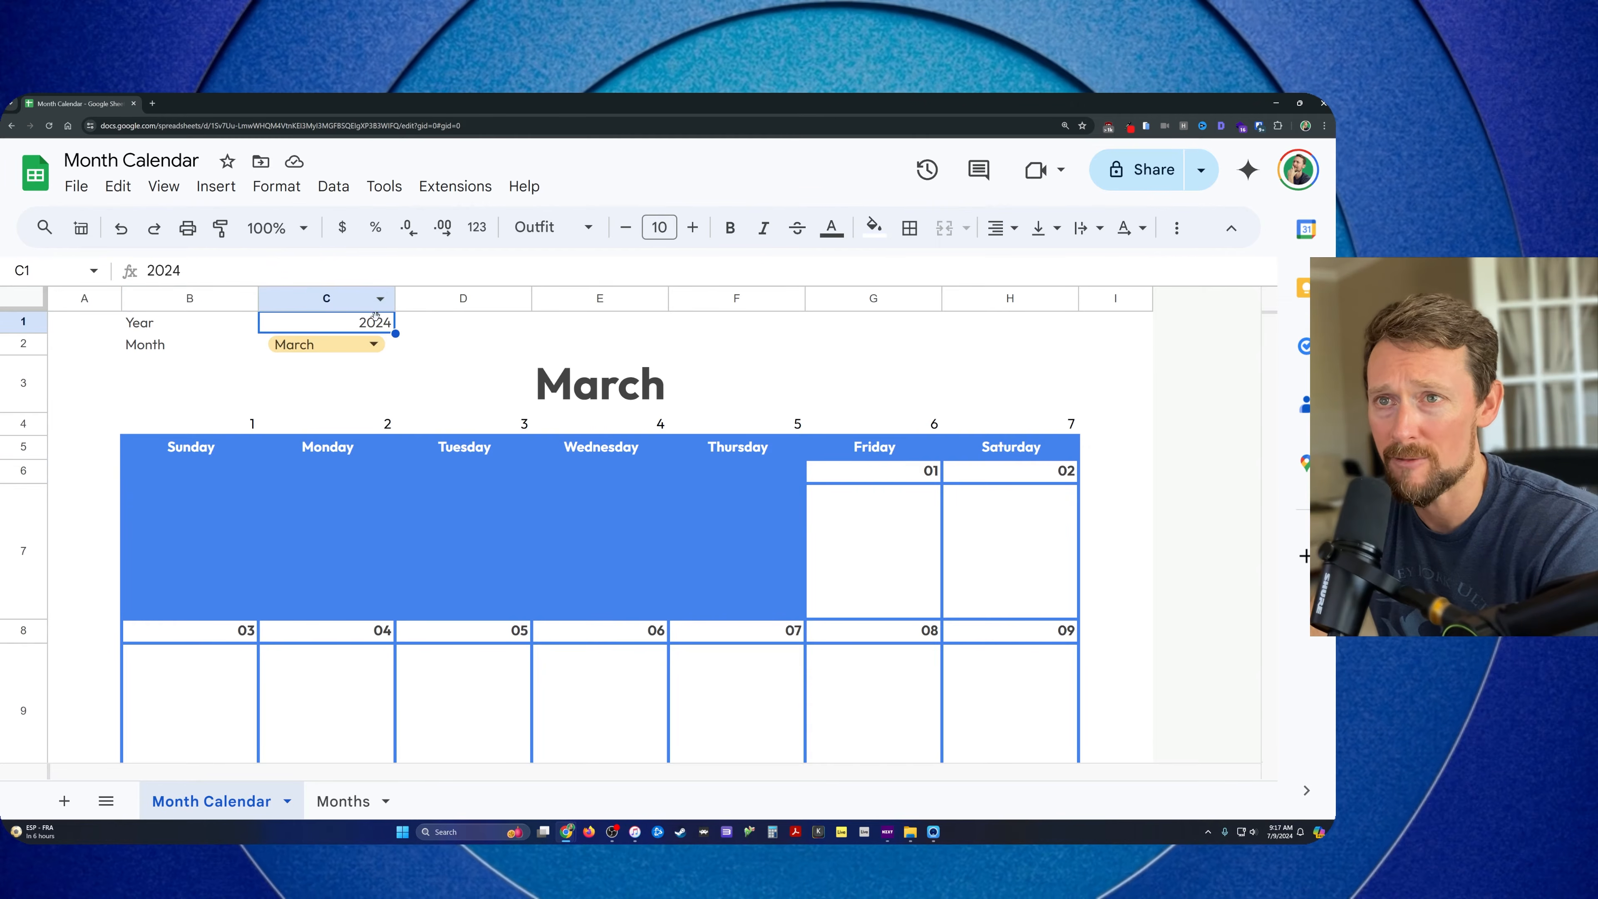
pyautogui.click(339, 187)
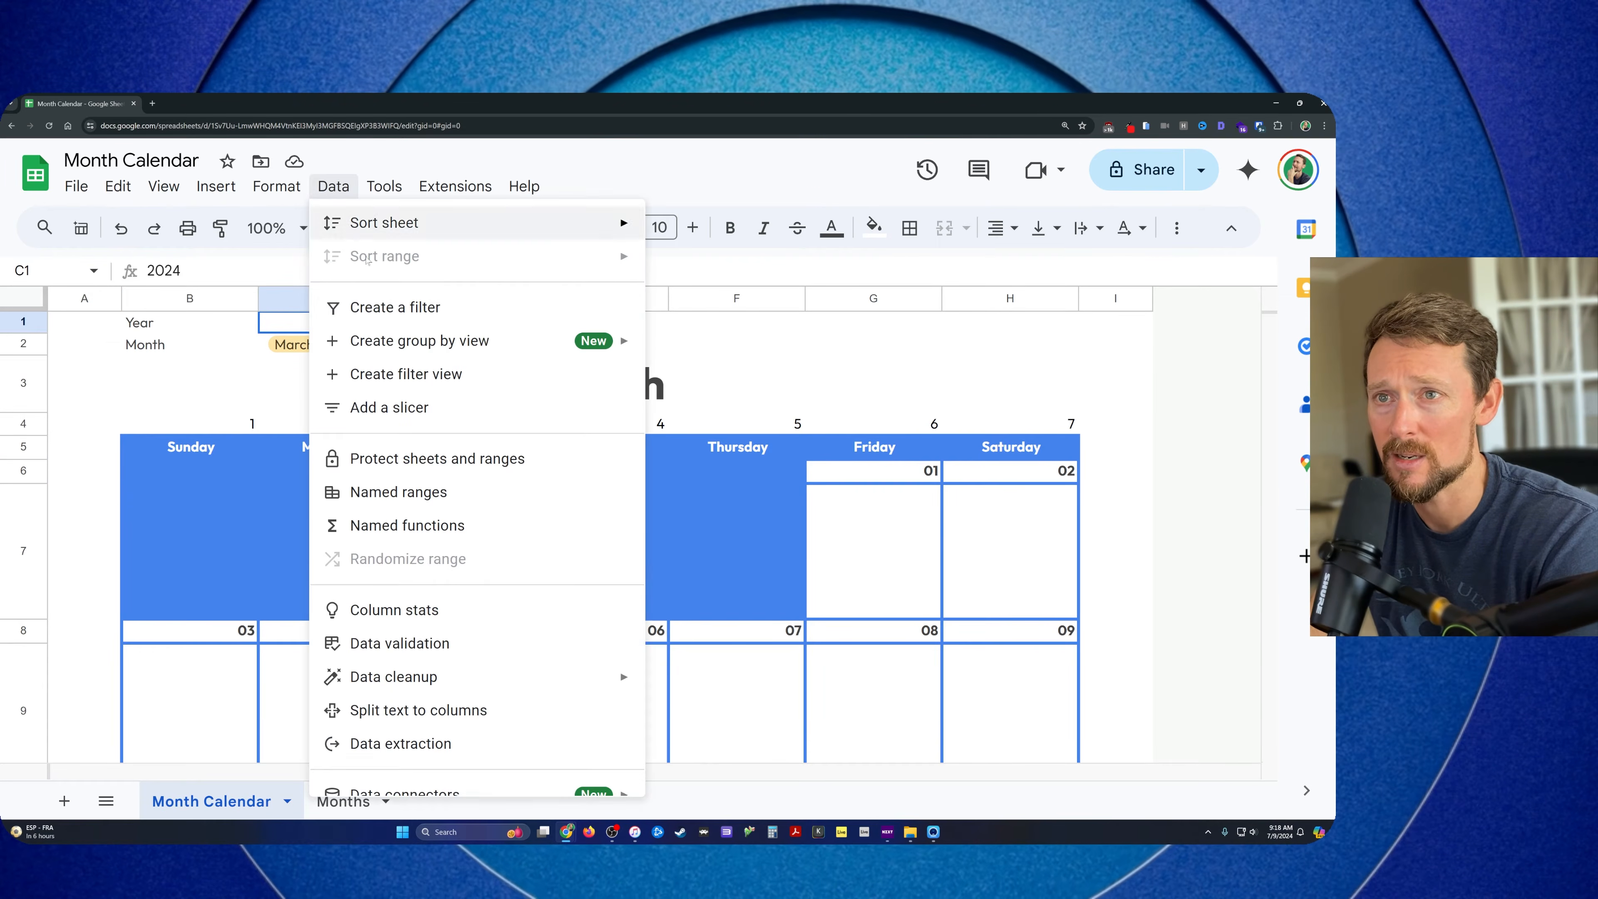
pyautogui.click(411, 643)
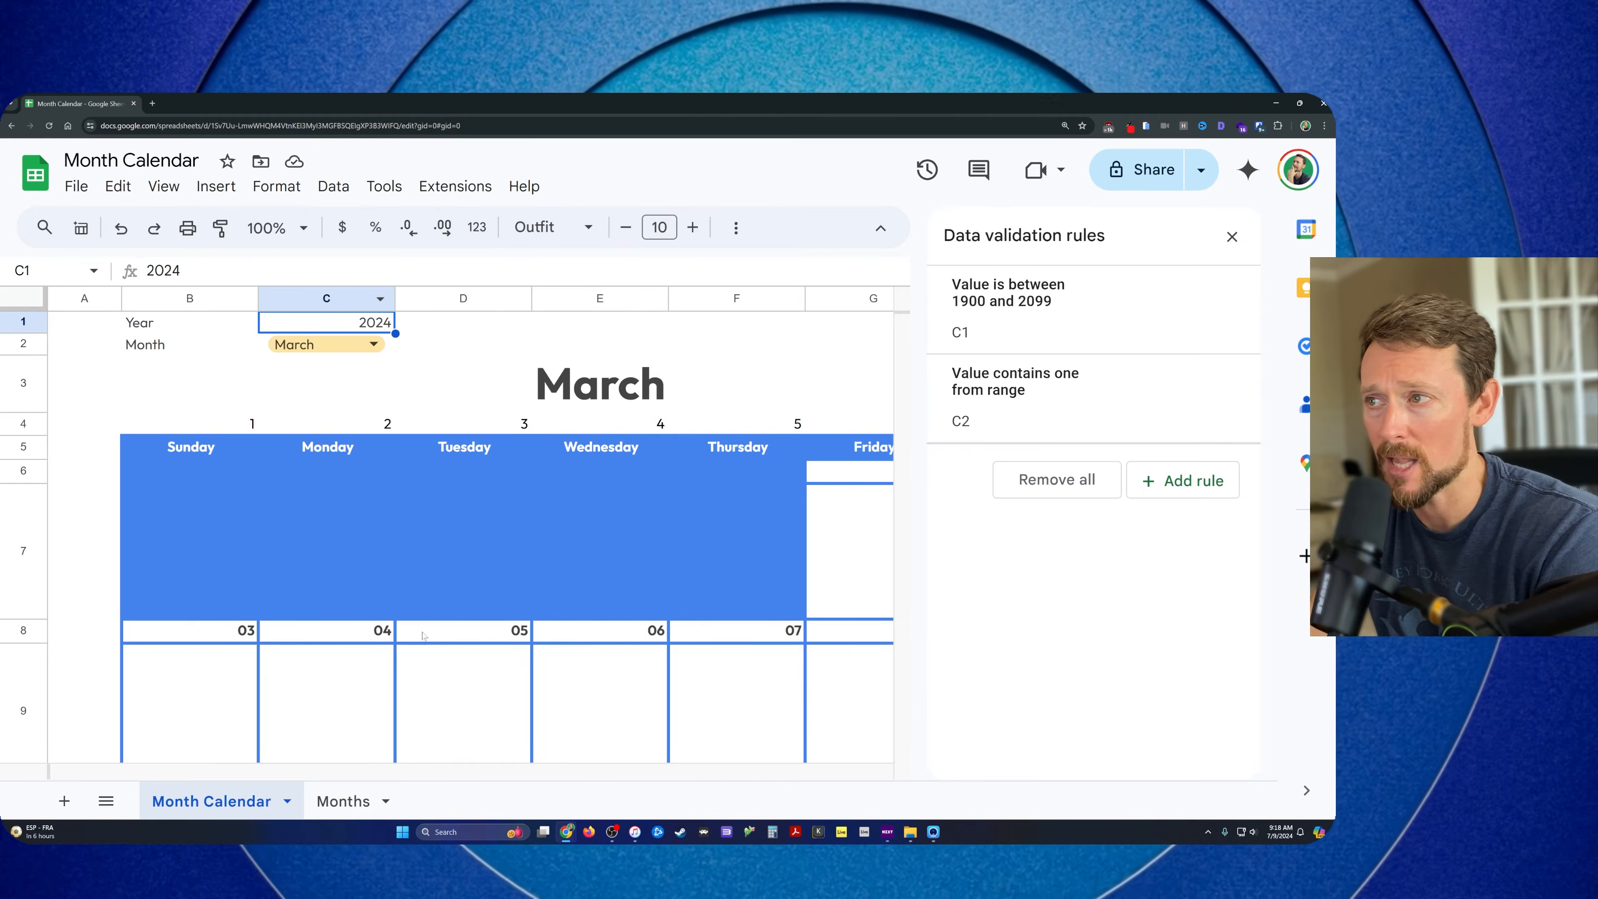
pyautogui.click(1015, 293)
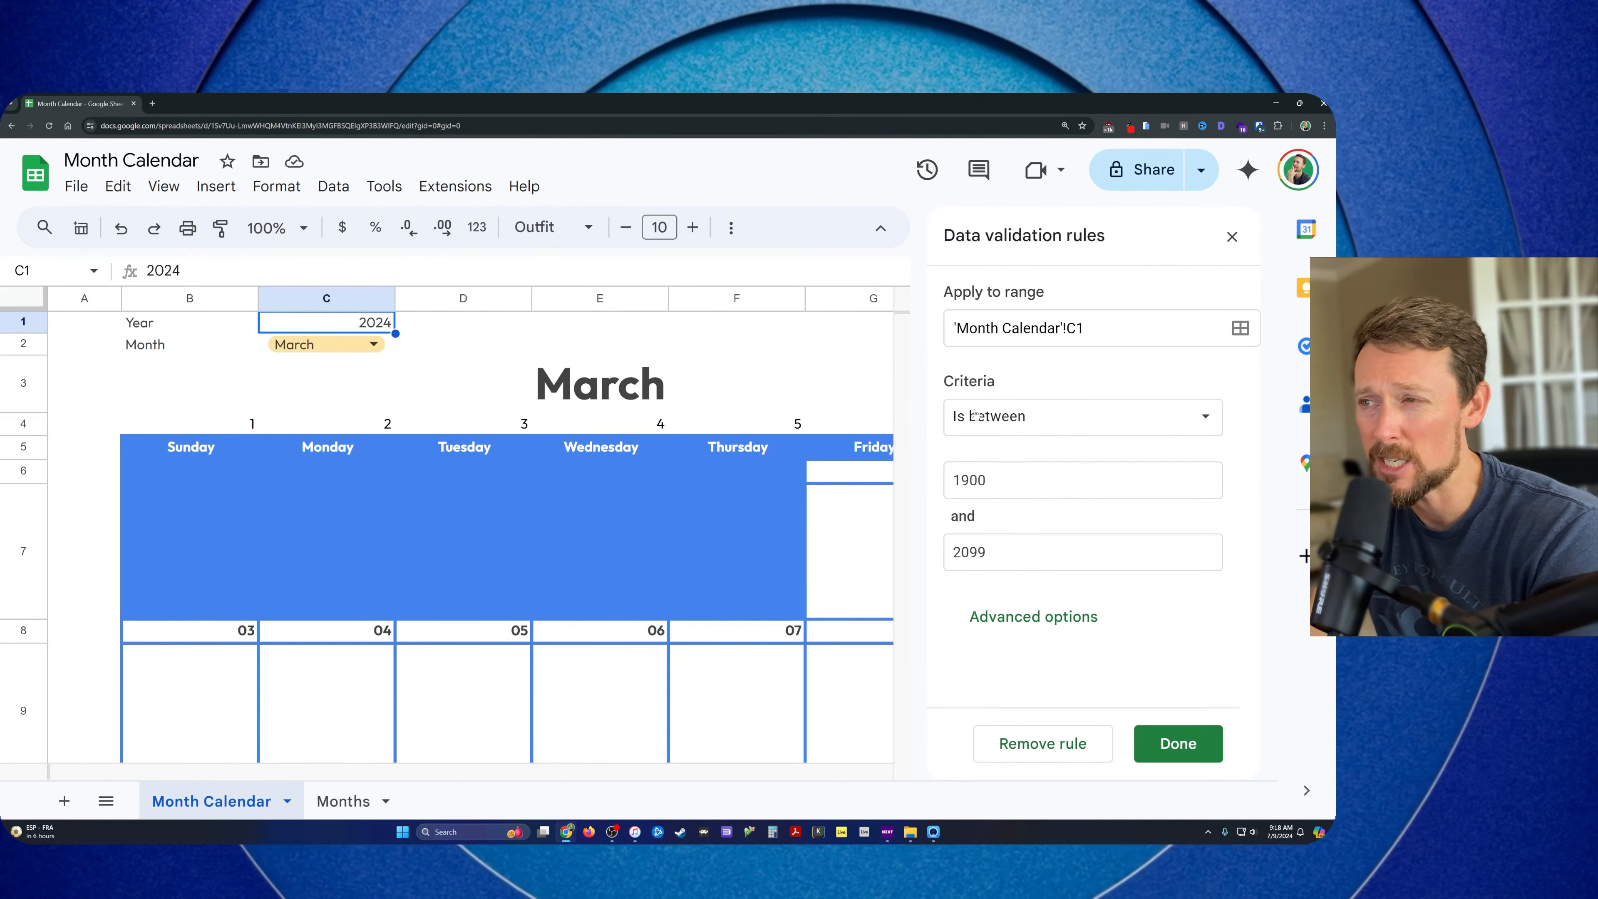
pyautogui.moveTo(1009, 482); pyautogui.dragTo(924, 483)
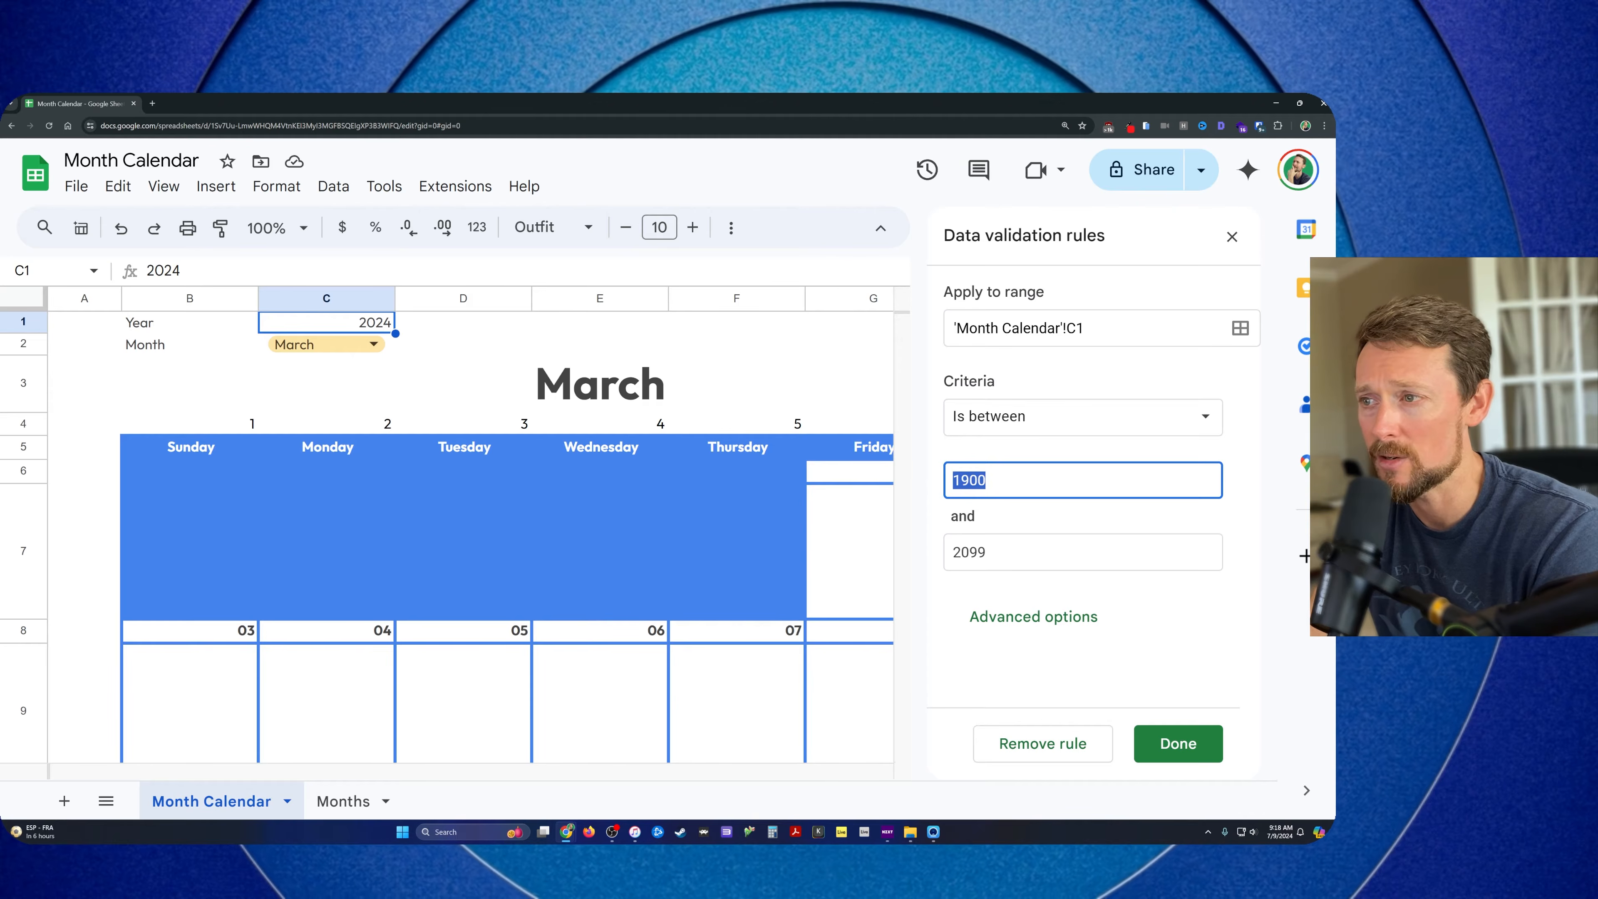
pyautogui.press('Tab')
pyautogui.click(967, 553)
pyautogui.press('BackSpace')
pyautogui.write('2')
# Set the lower limit of the year cell's validation rule to 1700 and save the rule
pyautogui.hotkey('shift', 'Tab')
pyautogui.press('Left')
pyautogui.press('Right')
pyautogui.press('Delete')
pyautogui.write('7')
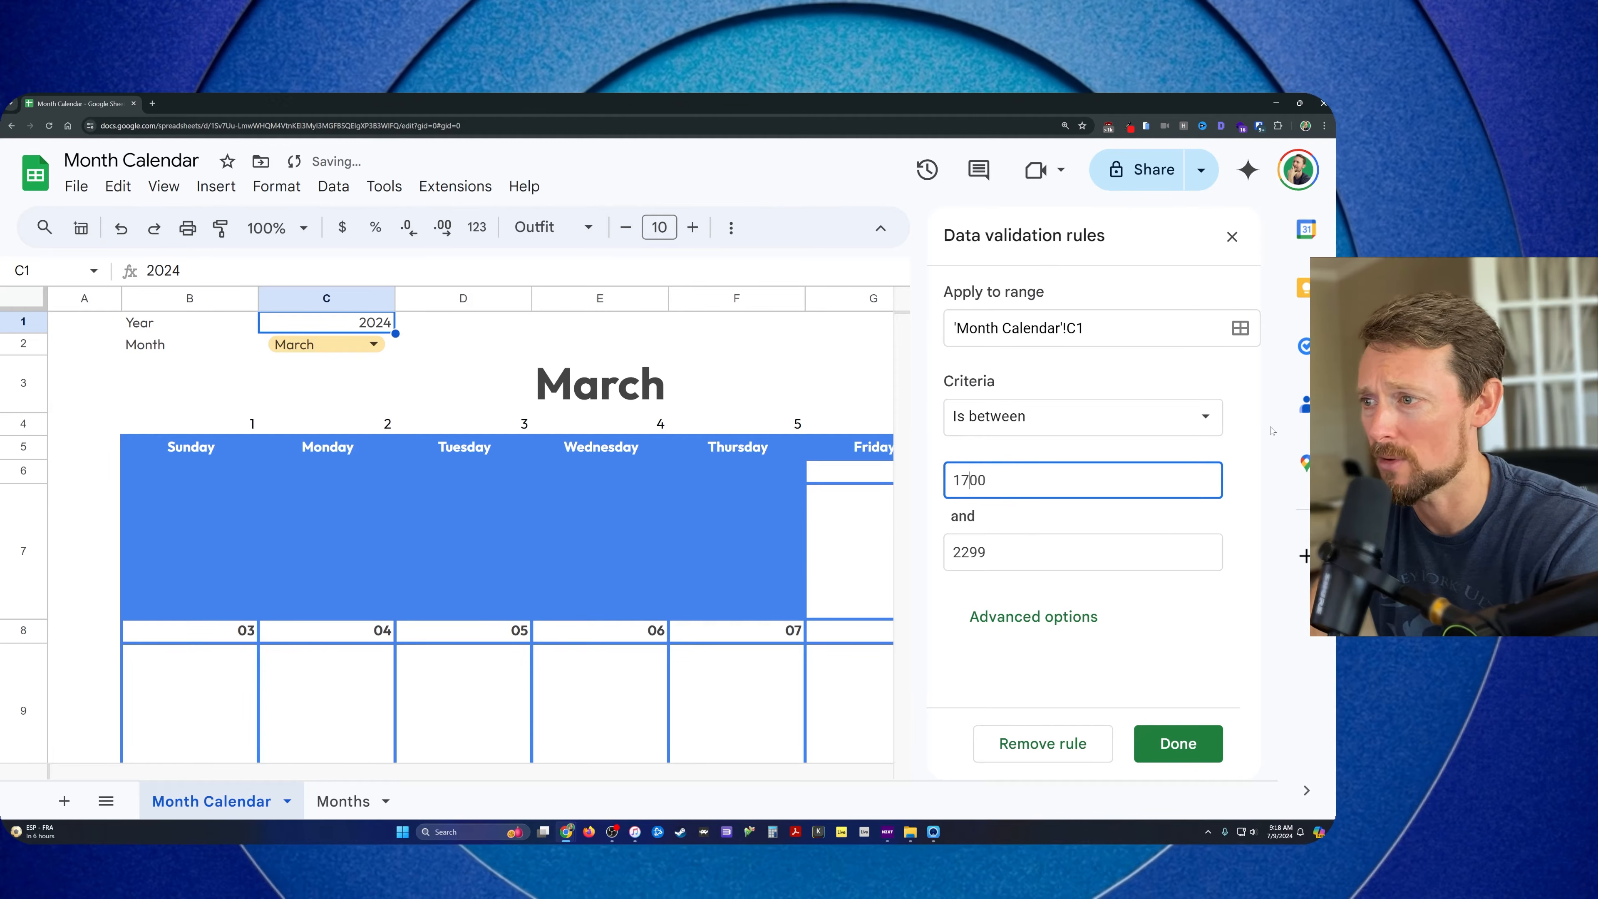
pyautogui.press('Tab')
pyautogui.click(1178, 742)
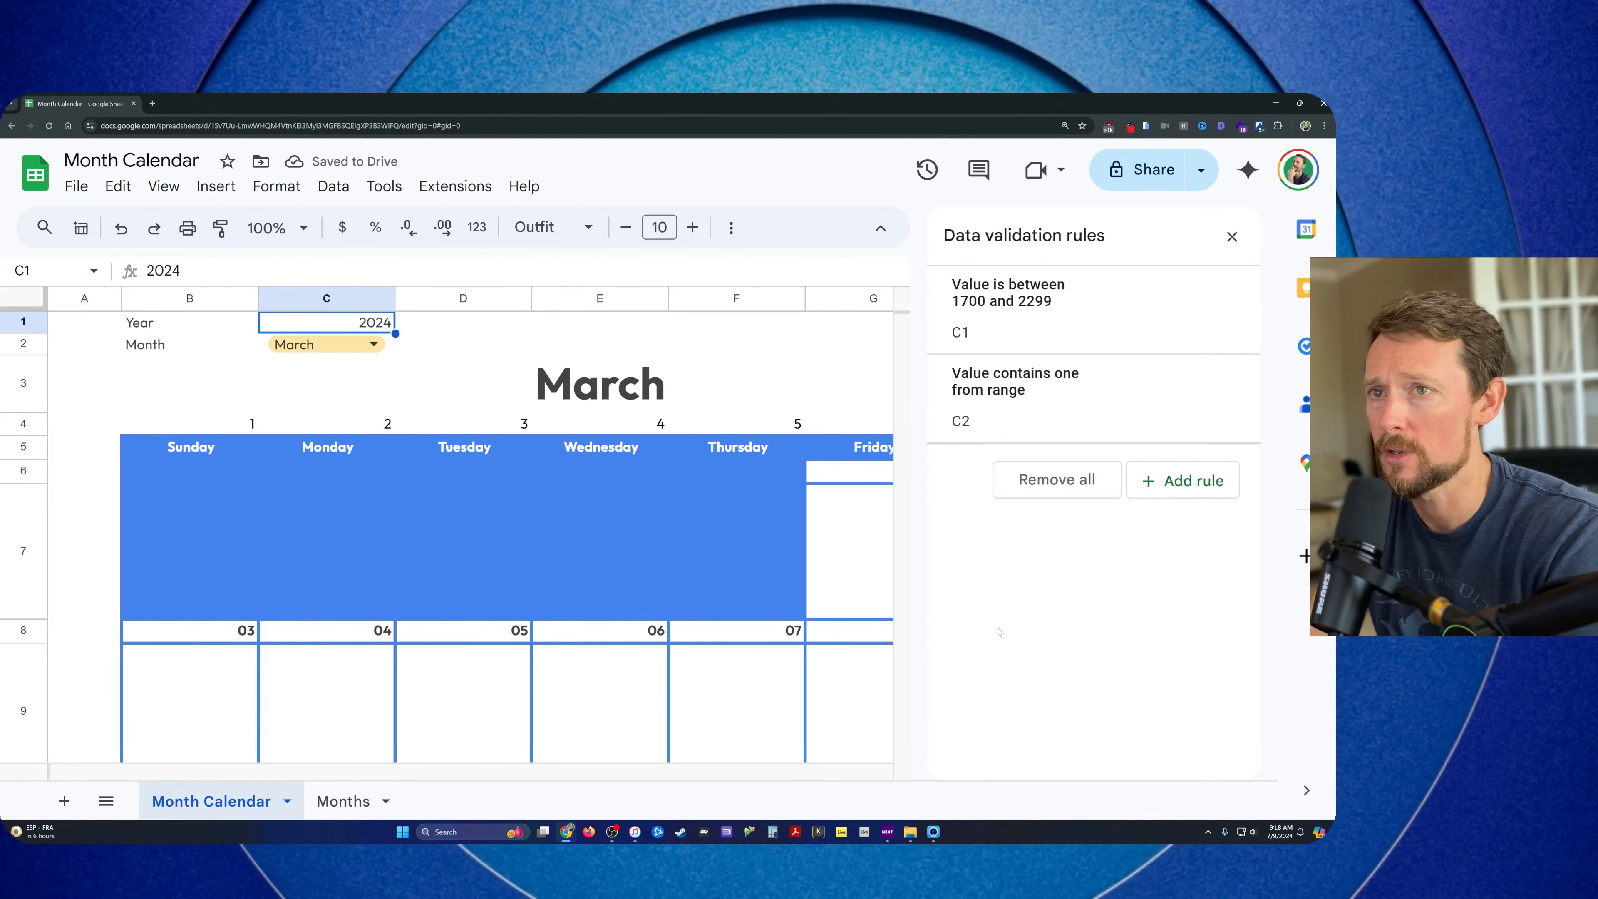
# Set the calendar's year to 1776 and its month to September, and close the data validation rules
pyautogui.write('1776')
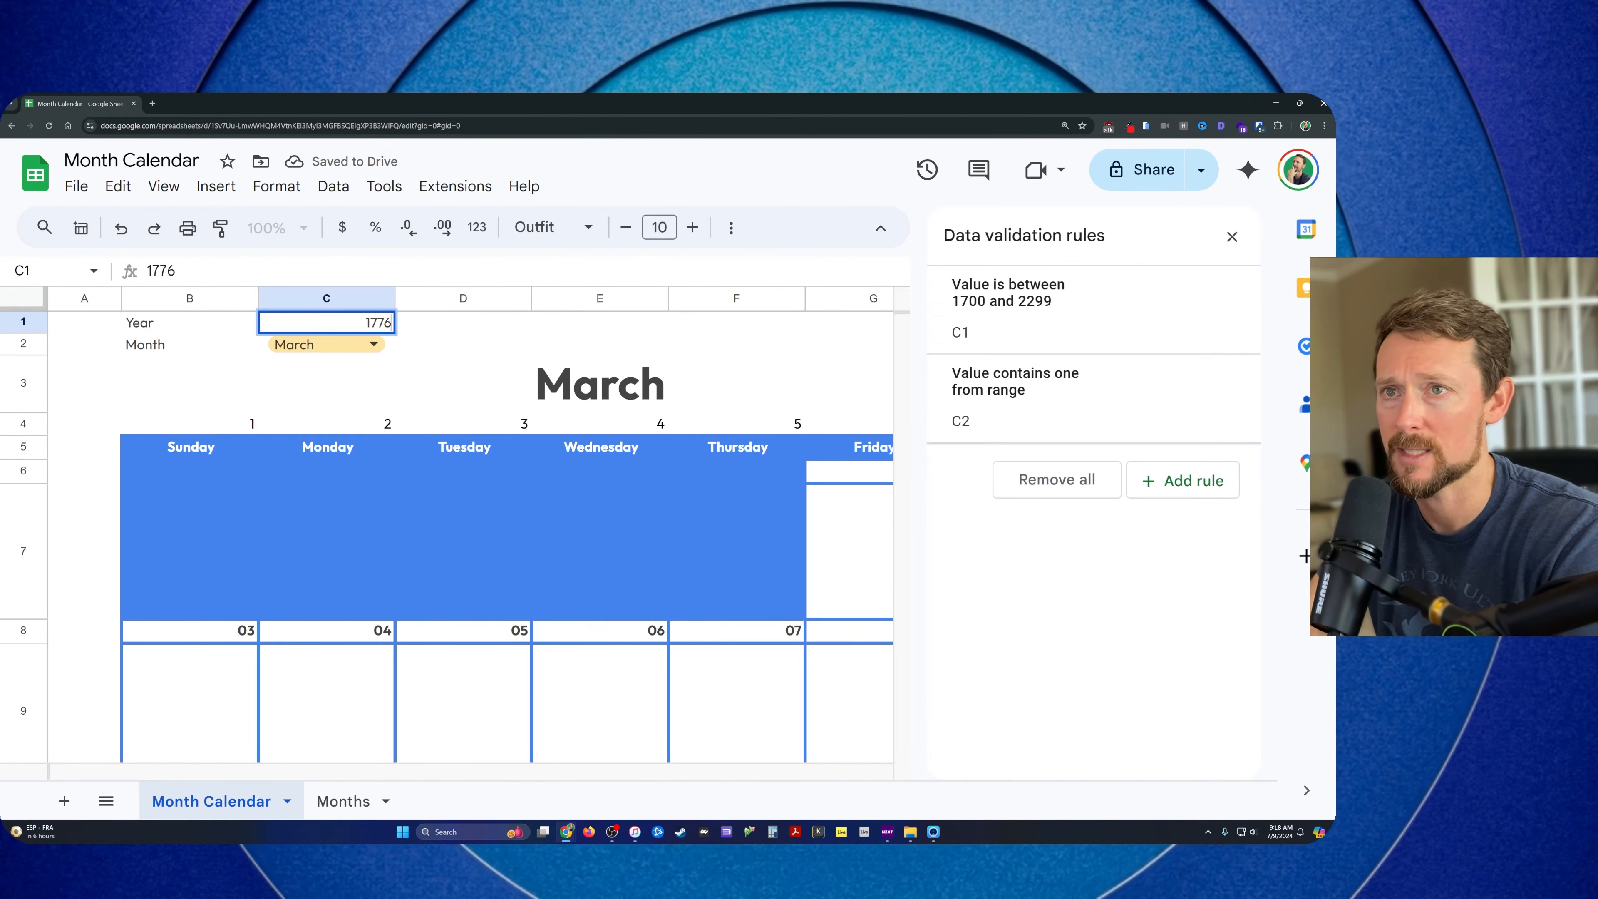
pyautogui.press('Return')
pyautogui.press('Return')
pyautogui.write('se')
pyautogui.press('Return')
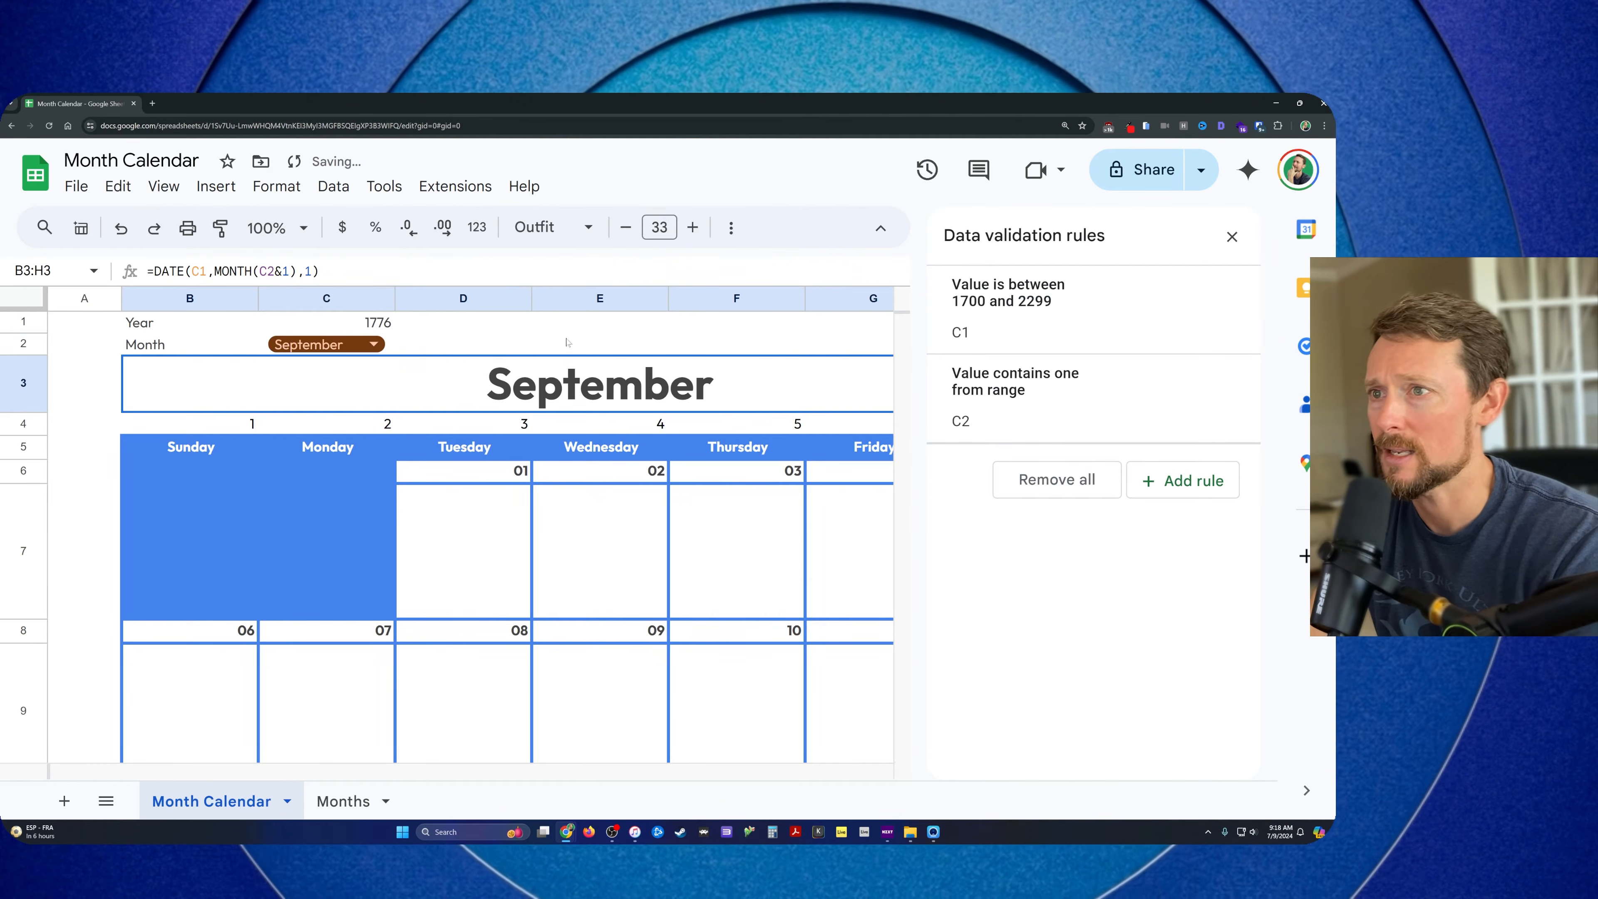
pyautogui.click(1238, 236)
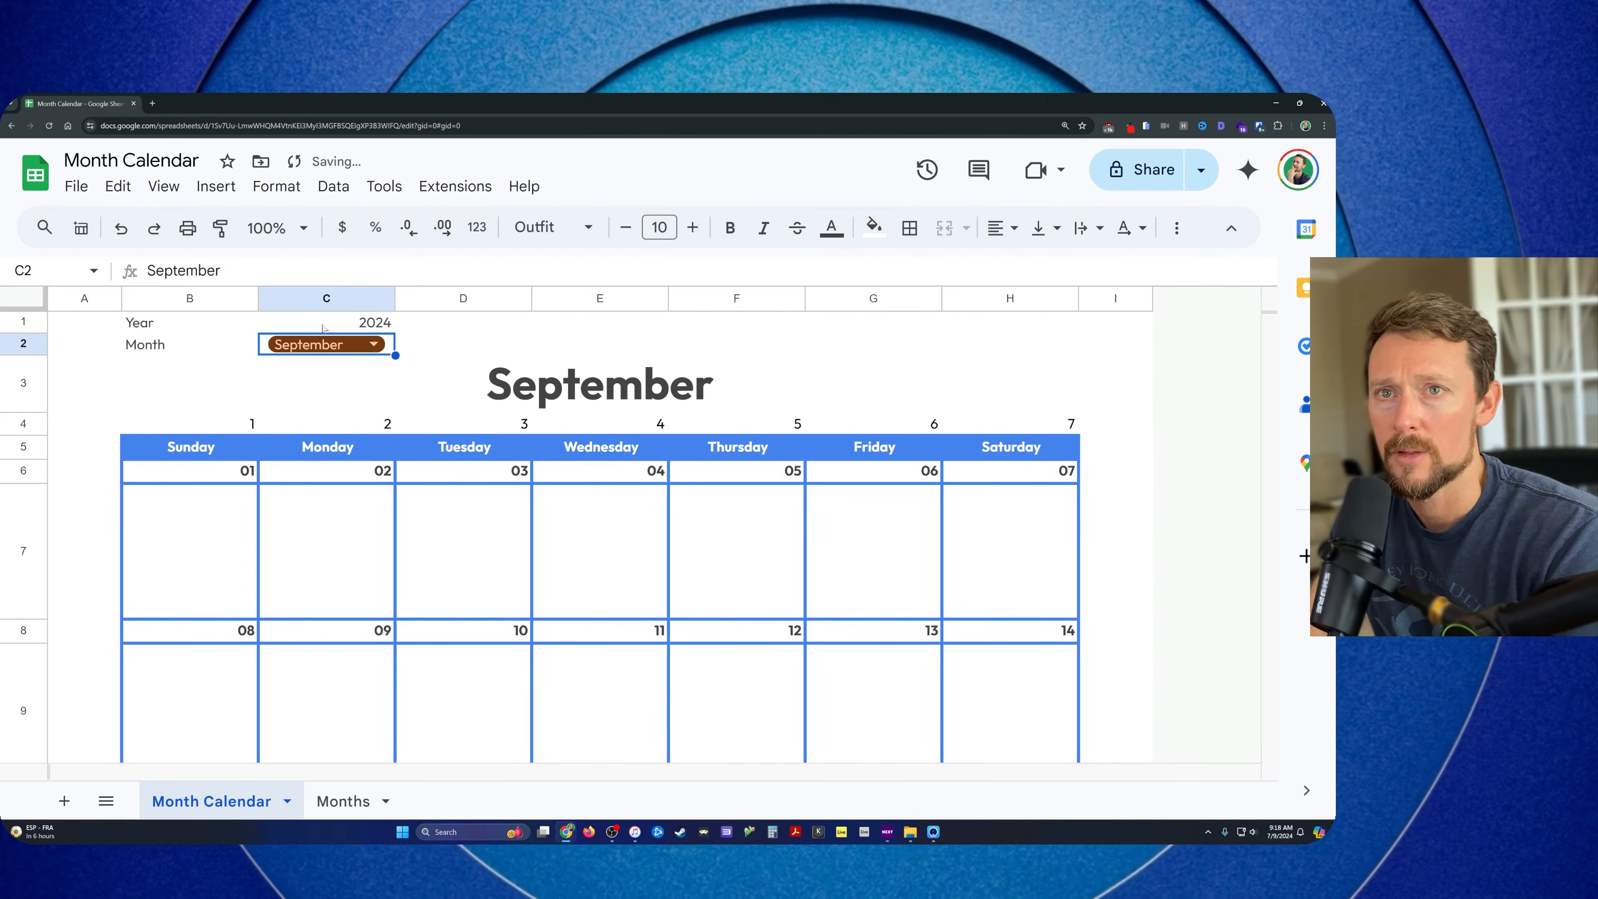
# Try a plain Dropdown criterion with a placeholder item for month cell C2, and return its rule to Dropdown (from a range)
pyautogui.click(372, 340)
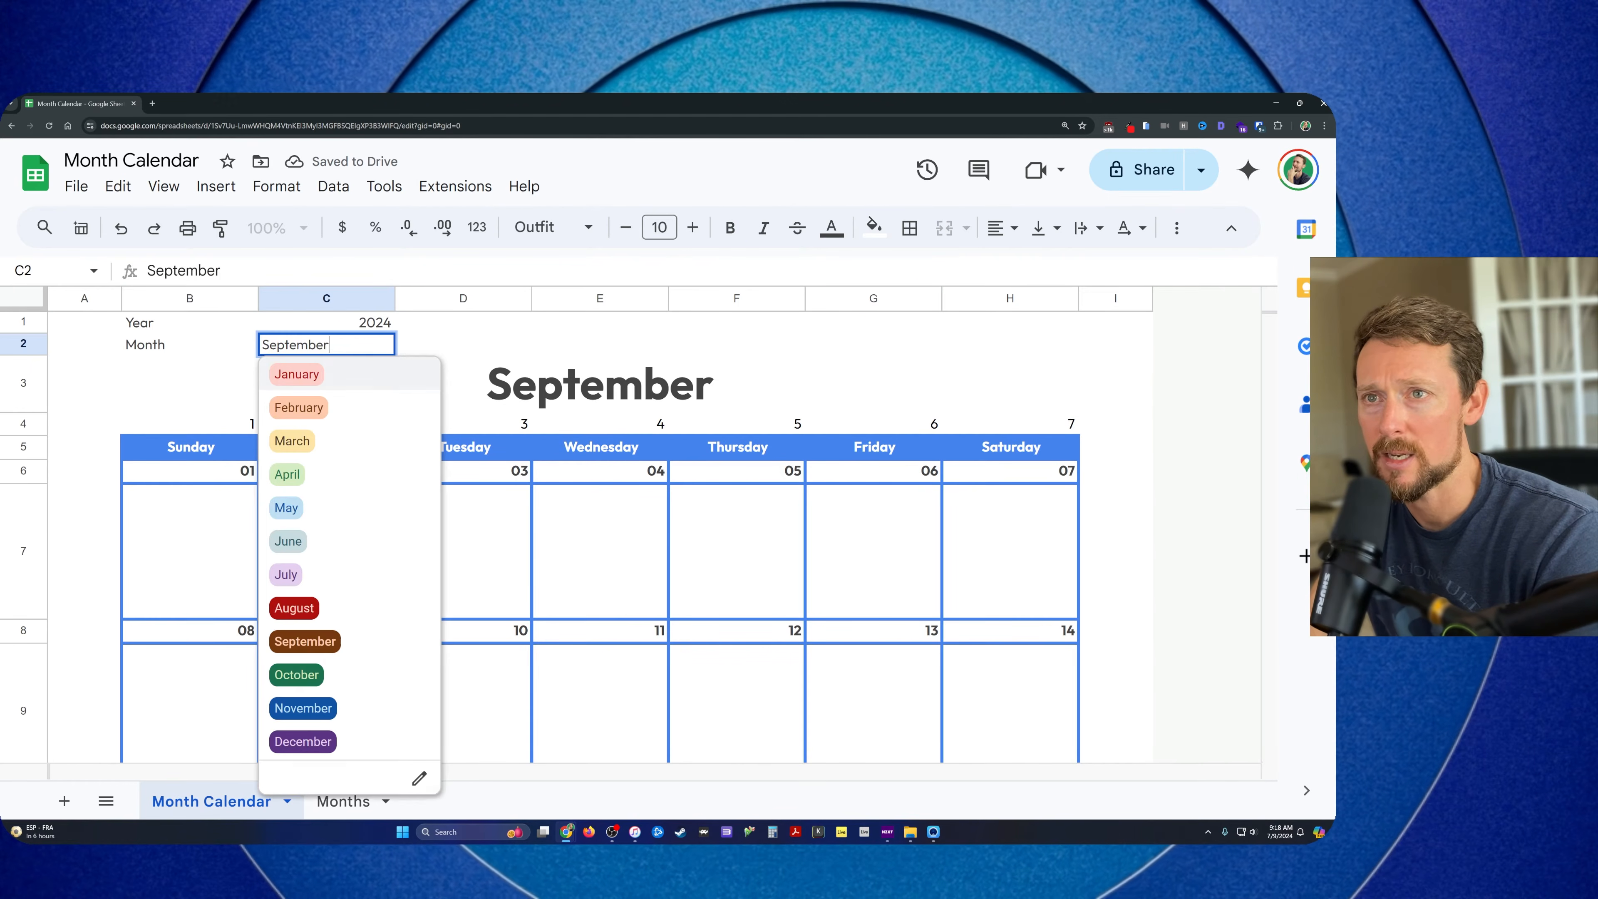
pyautogui.click(419, 778)
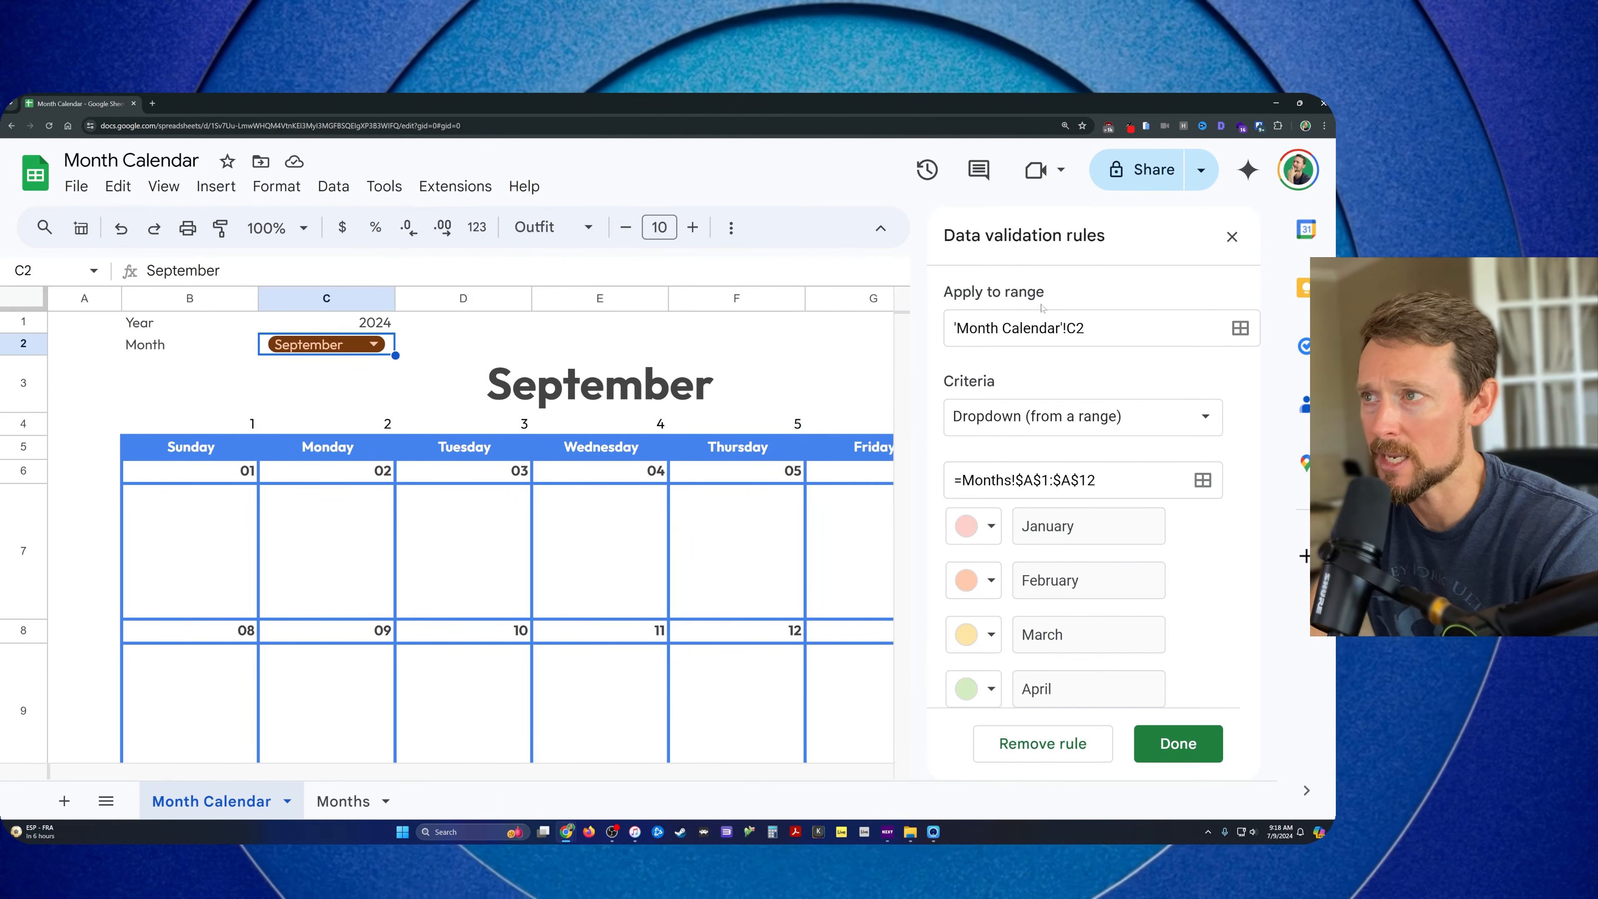
pyautogui.click(1066, 327)
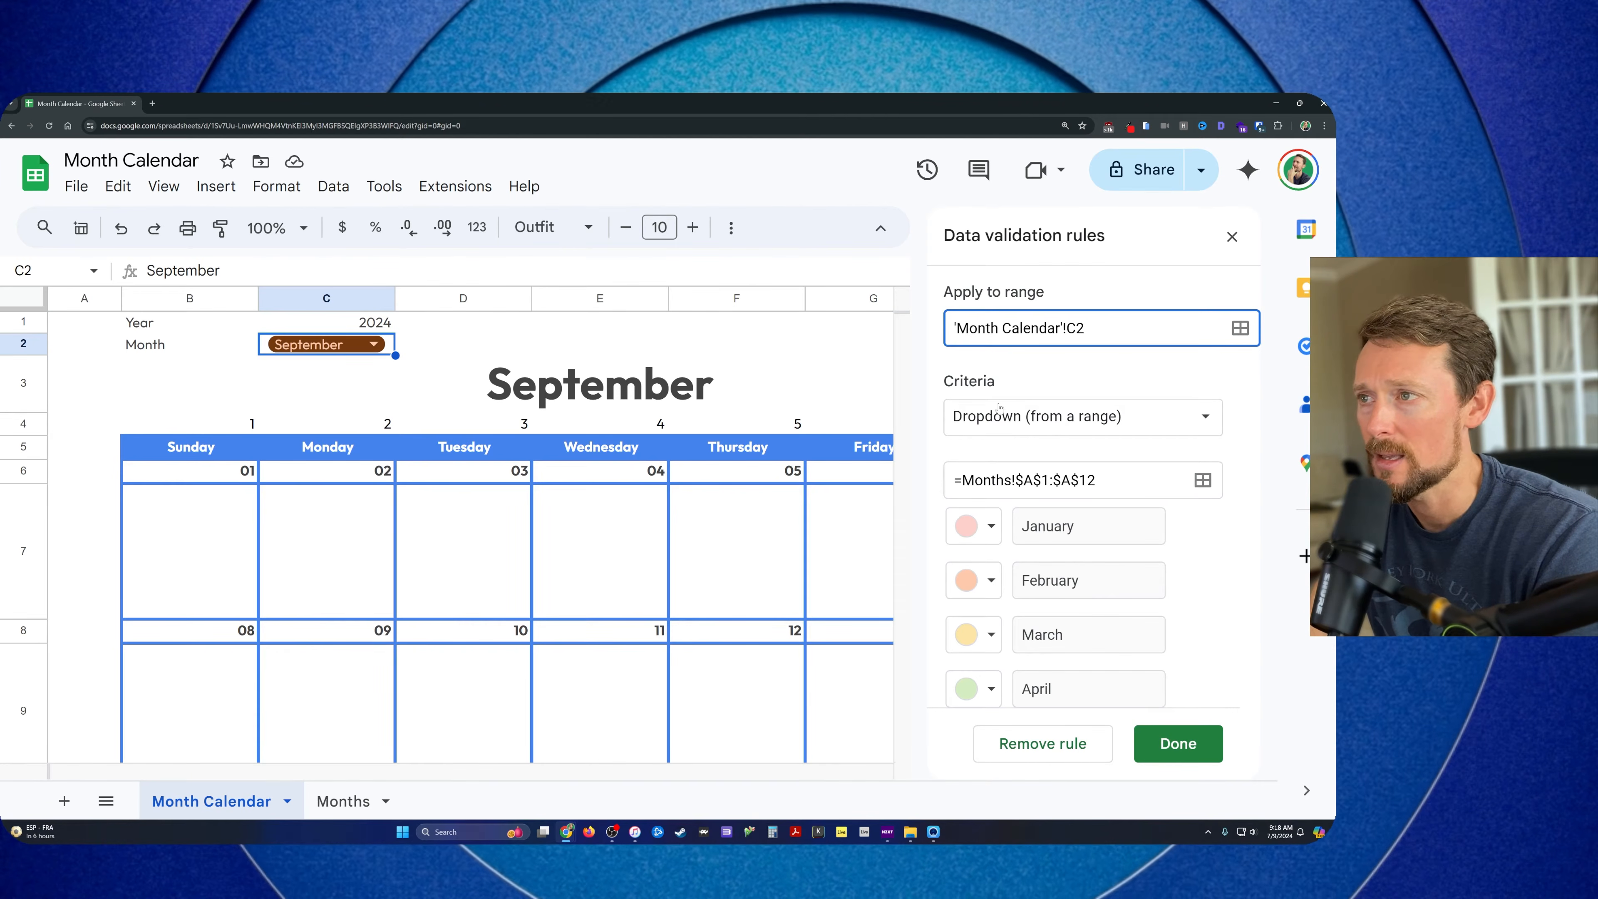
pyautogui.click(1014, 416)
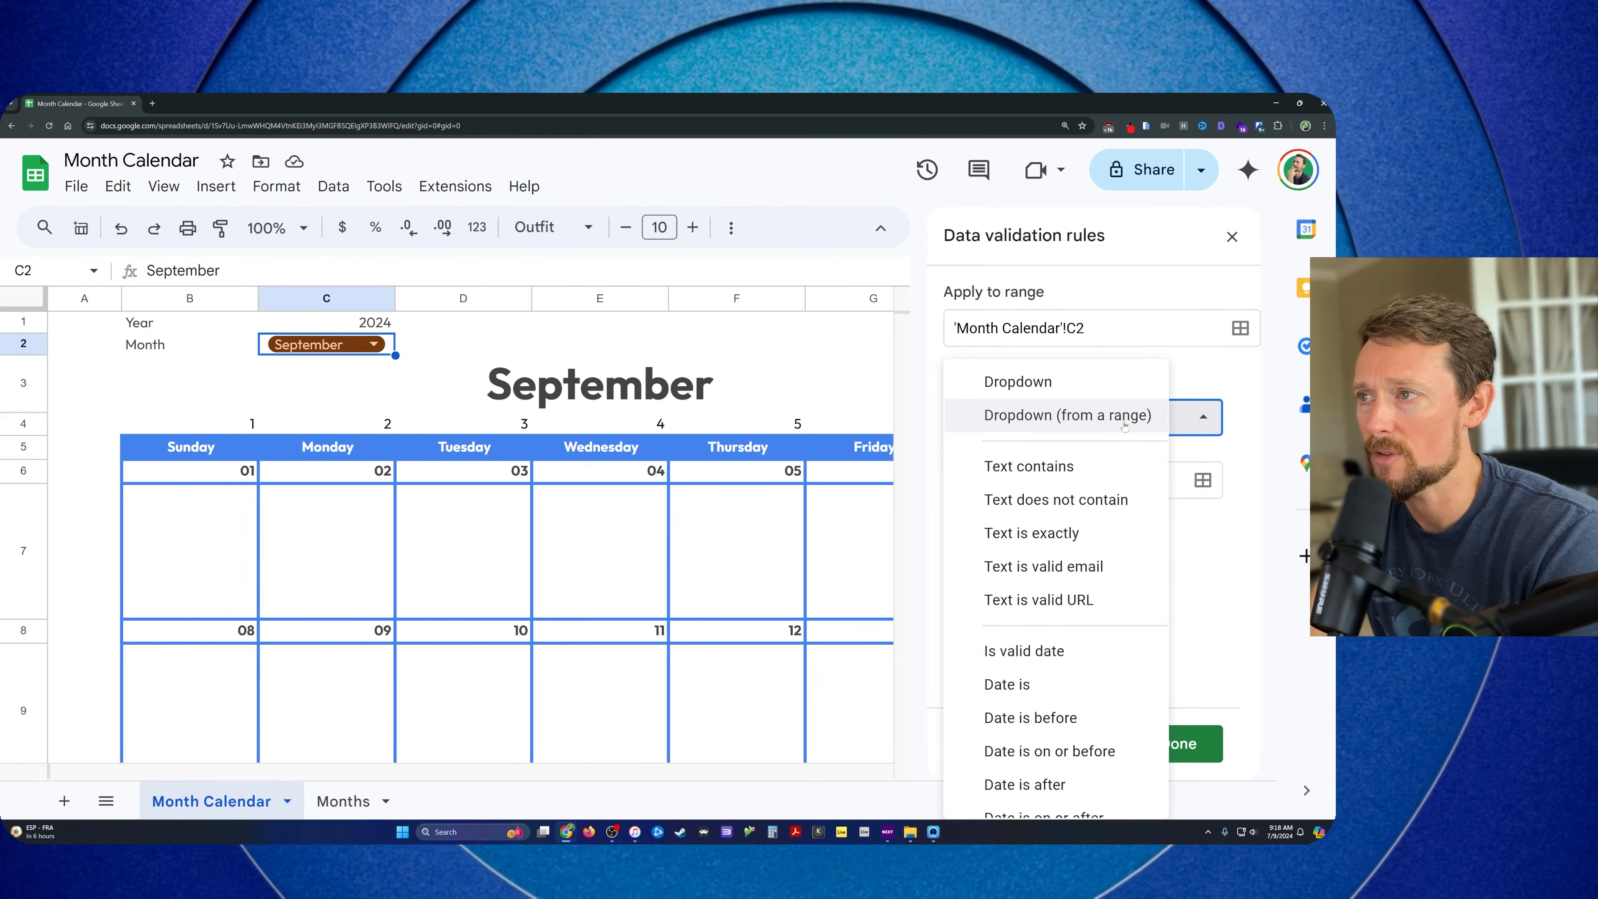
pyautogui.click(1106, 387)
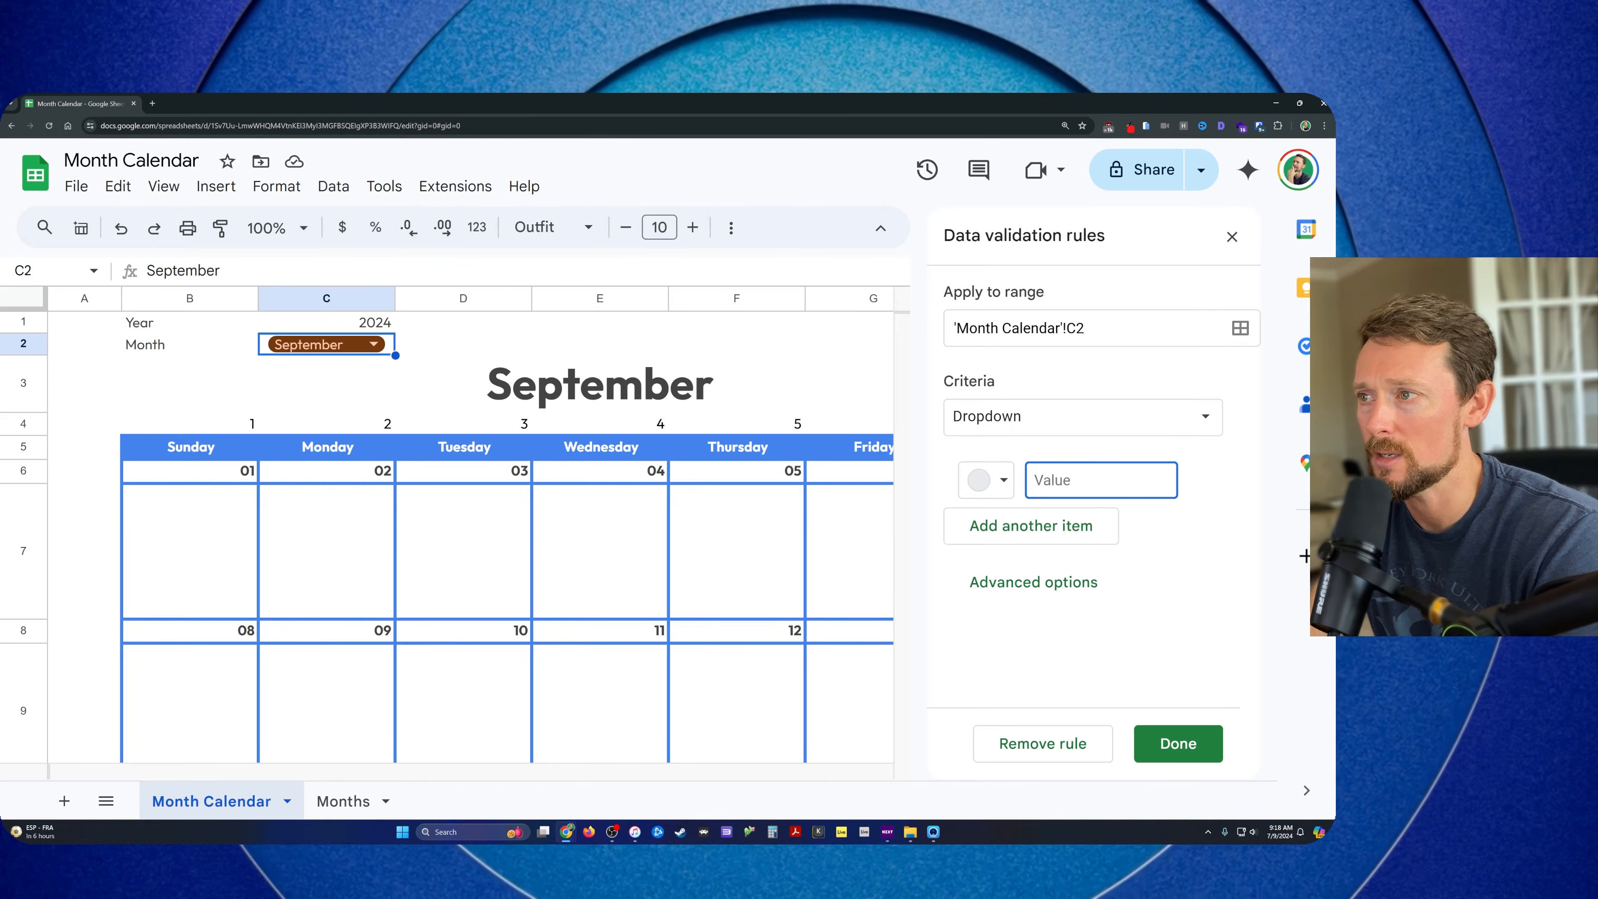
pyautogui.write('fasdfa')
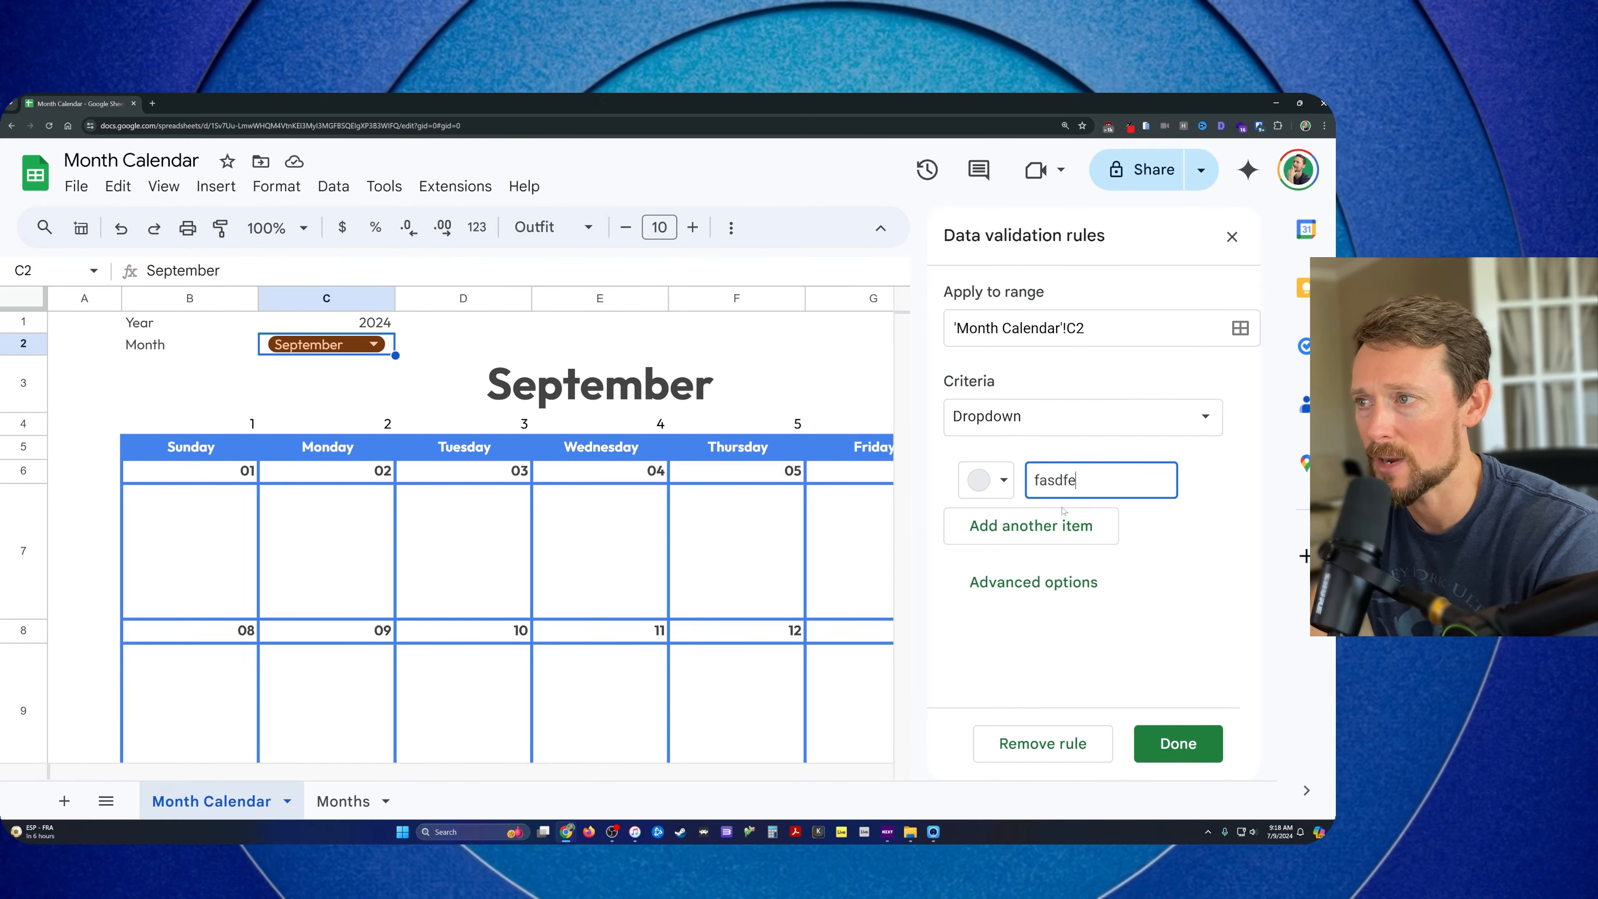
pyautogui.click(1056, 424)
pyautogui.click(1074, 449)
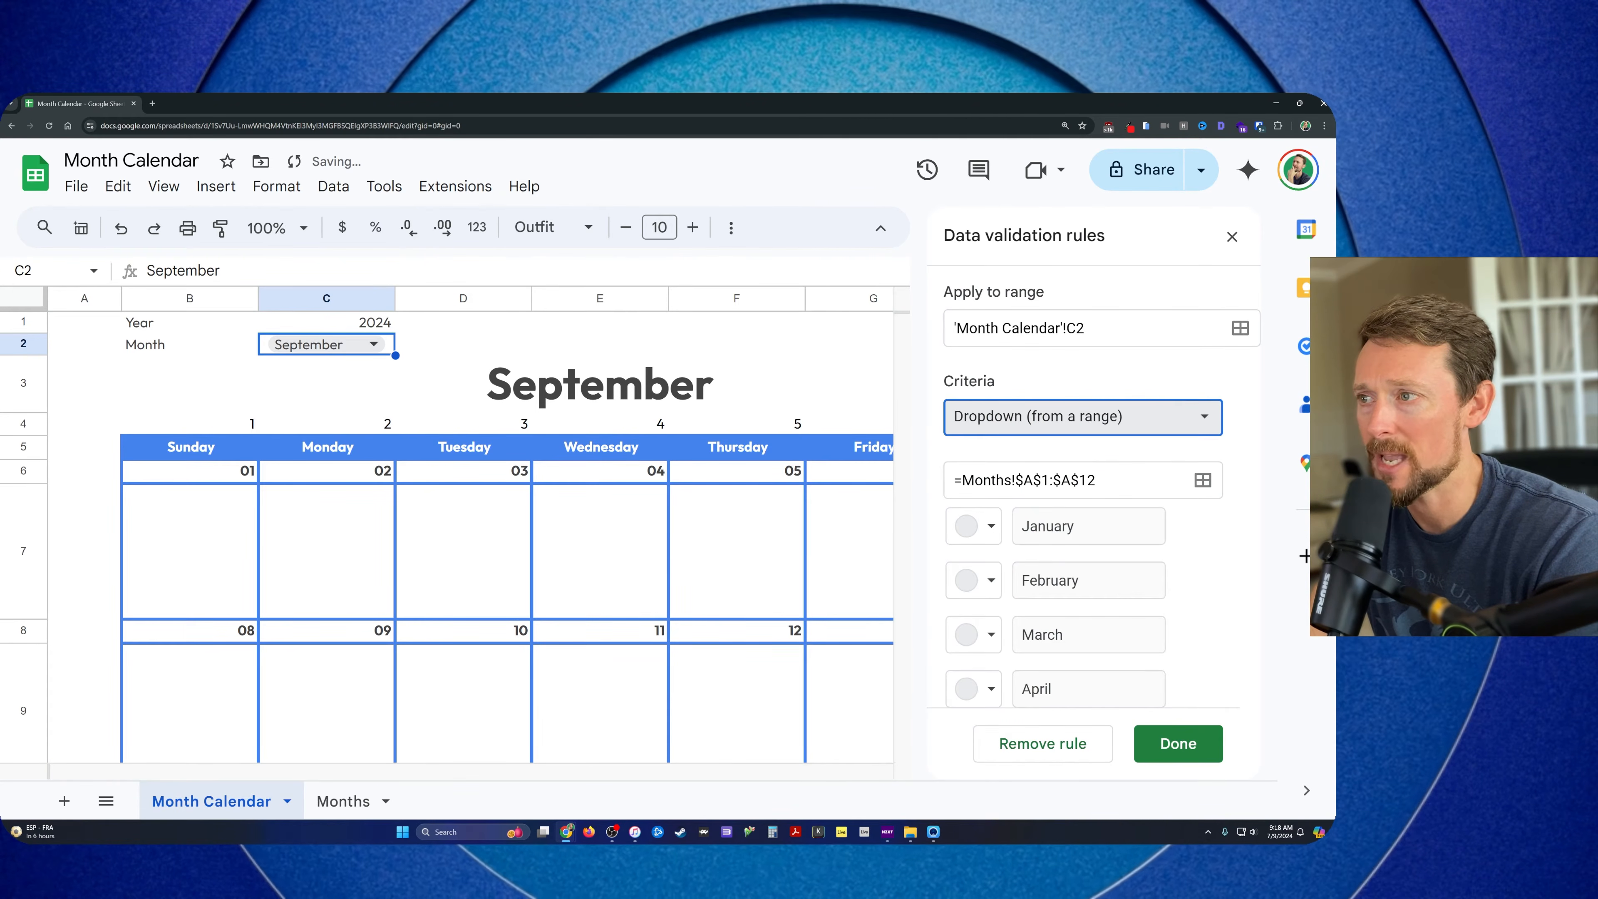
pyautogui.moveTo(1105, 480); pyautogui.dragTo(962, 480)
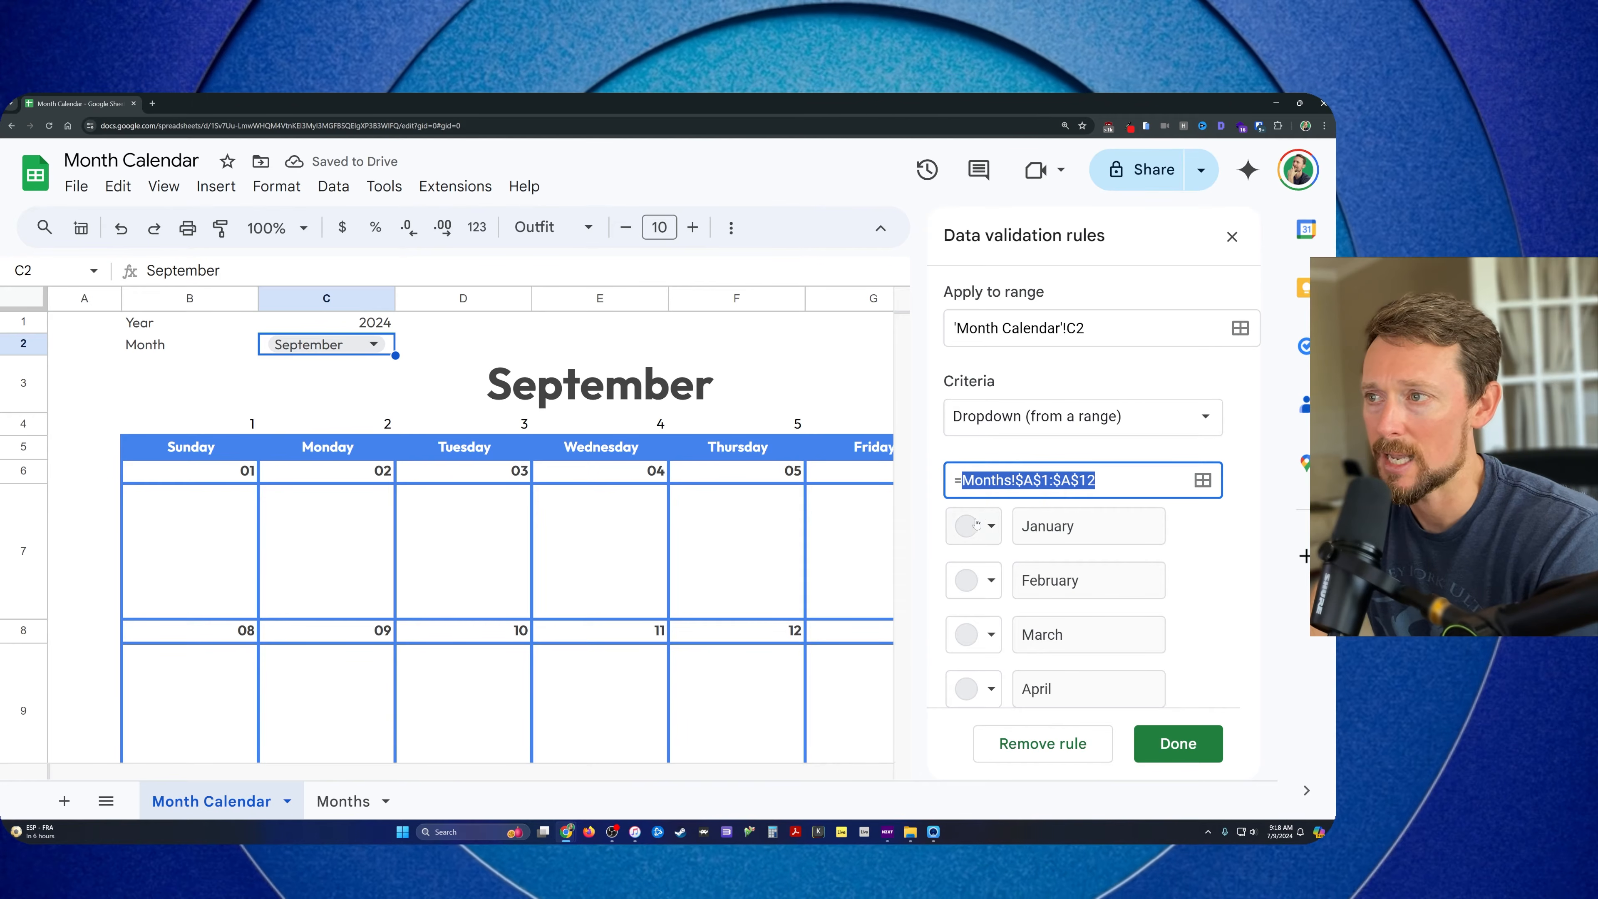
pyautogui.press('Escape')
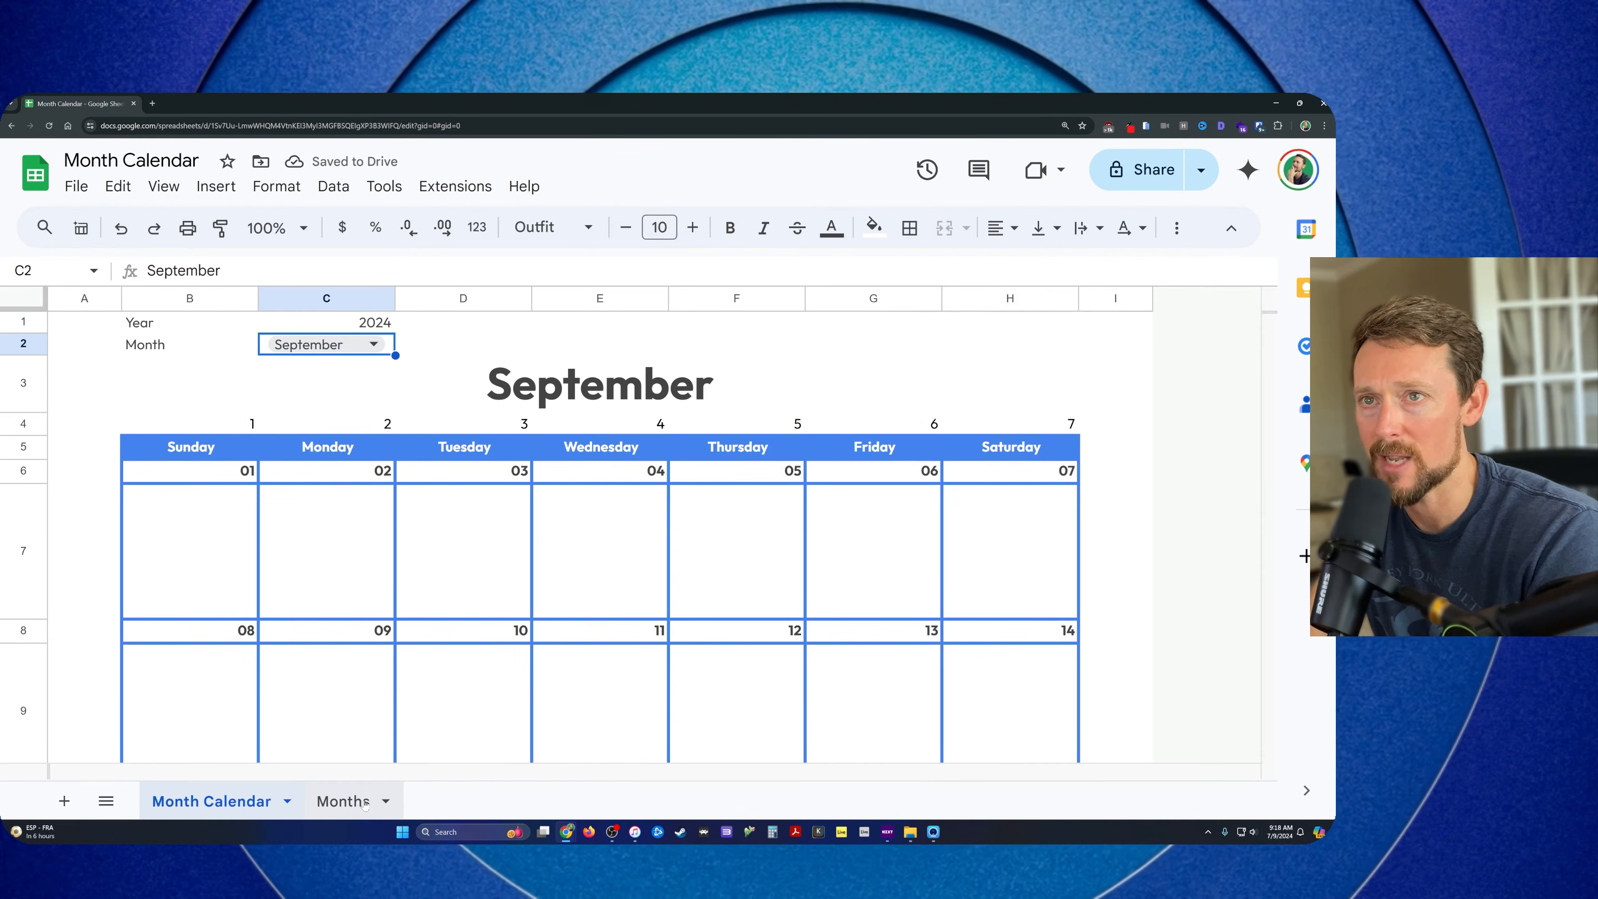
# Examine the month list in A1:A12 of the Months sheet and the MONTH named range assigned to it
pyautogui.click(365, 803)
pyautogui.click(136, 326)
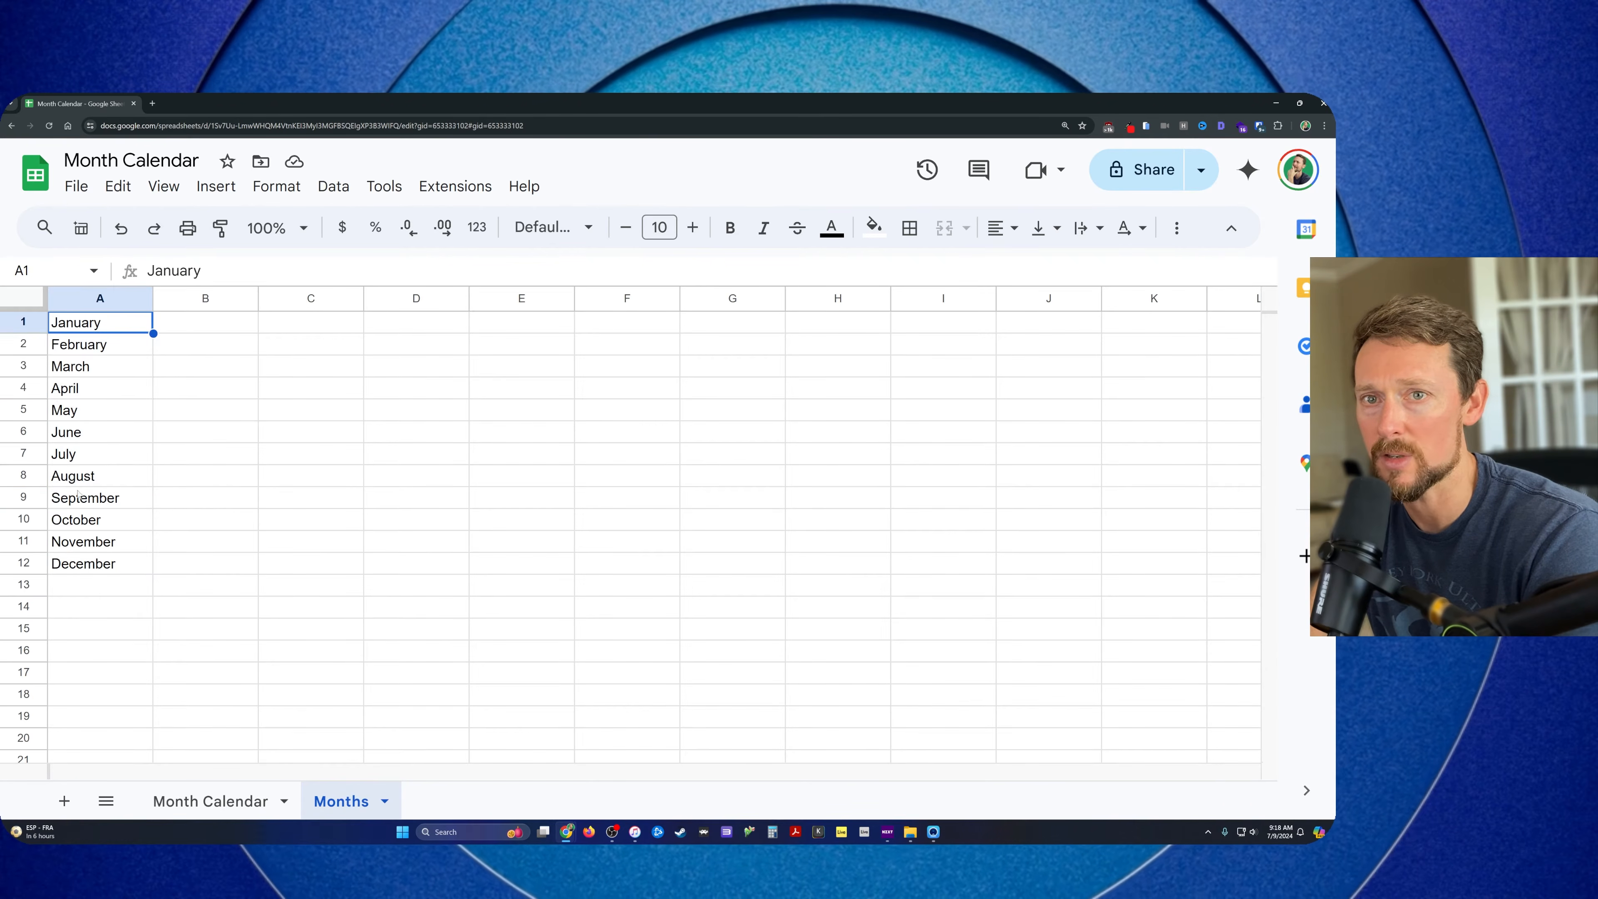
pyautogui.keyDown('shift'); pyautogui.click(105, 564); pyautogui.keyUp('shift')
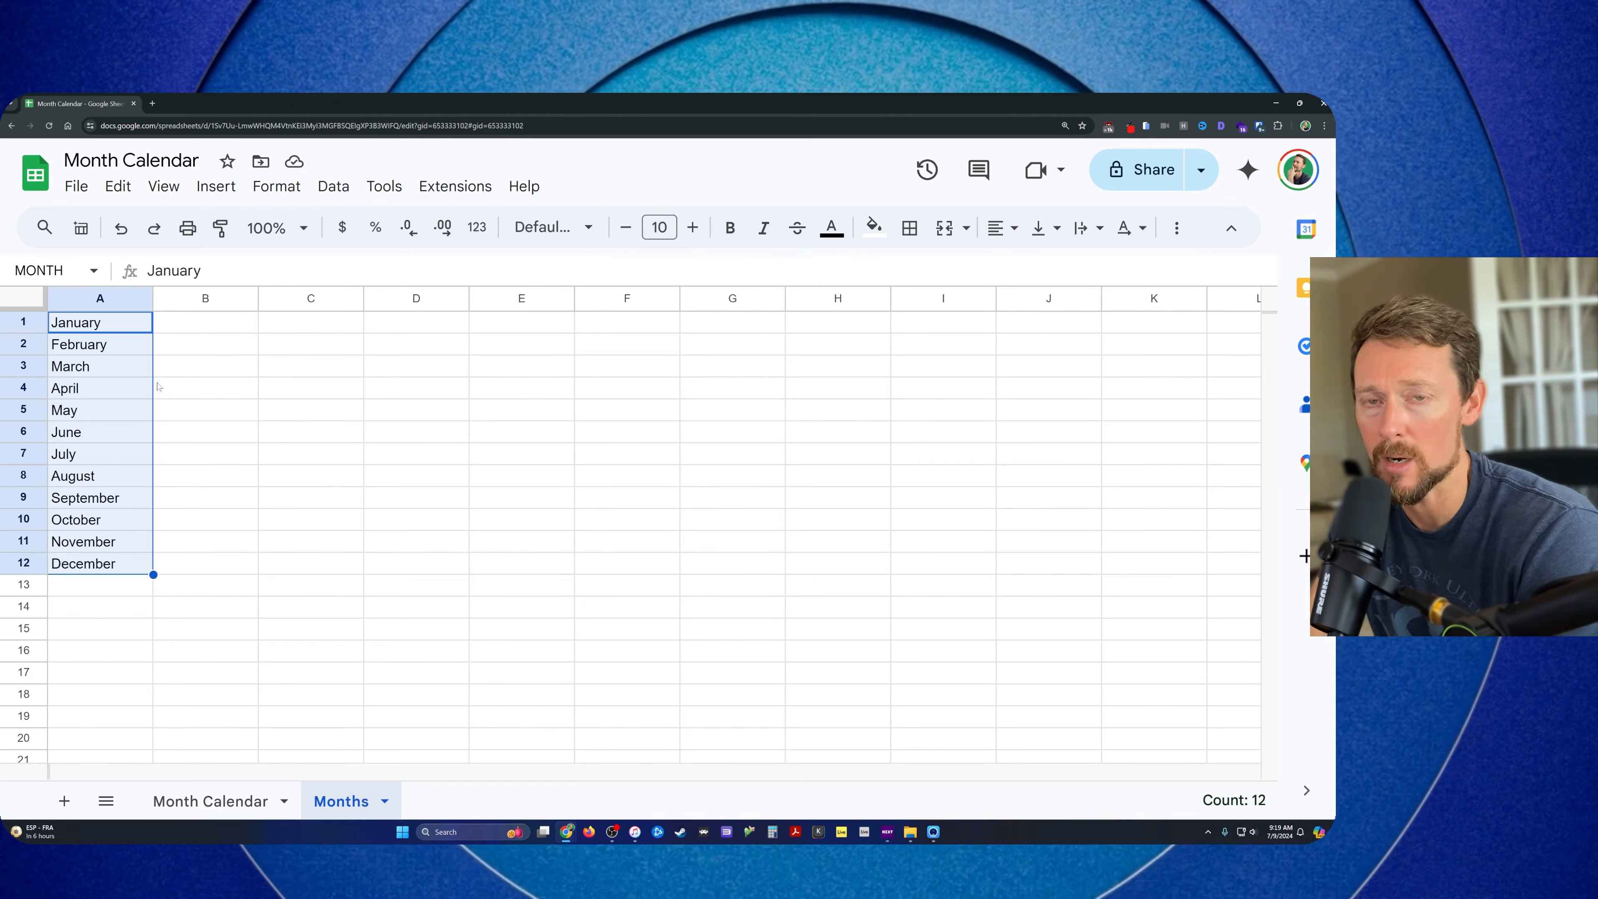
pyautogui.click(121, 334)
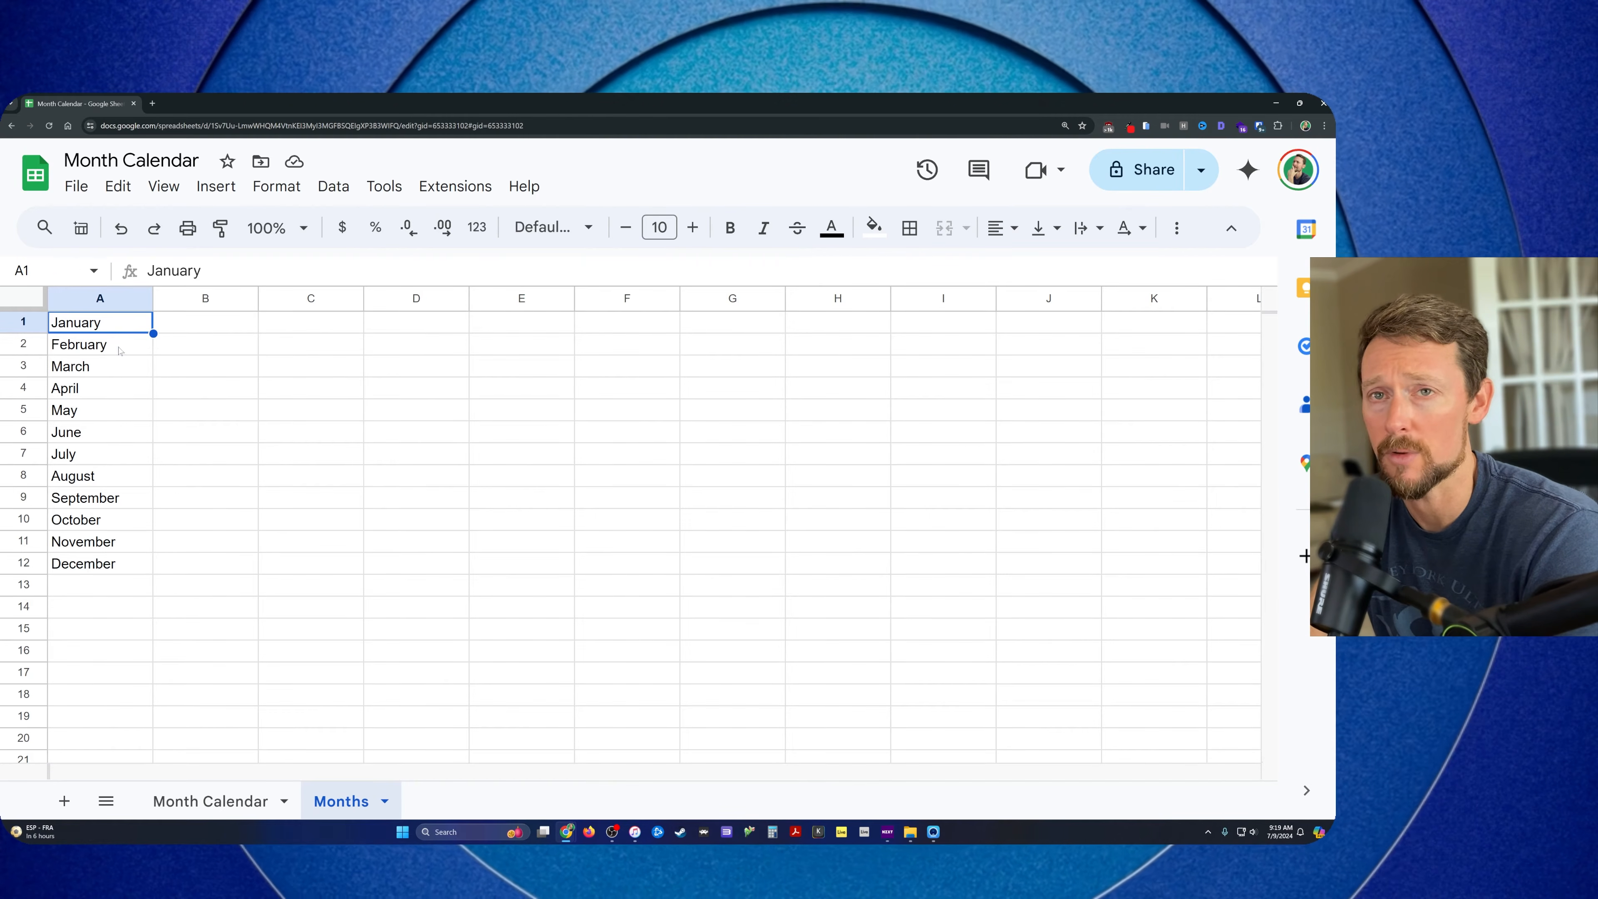
pyautogui.keyDown('shift'); pyautogui.click(129, 554); pyautogui.keyUp('shift')
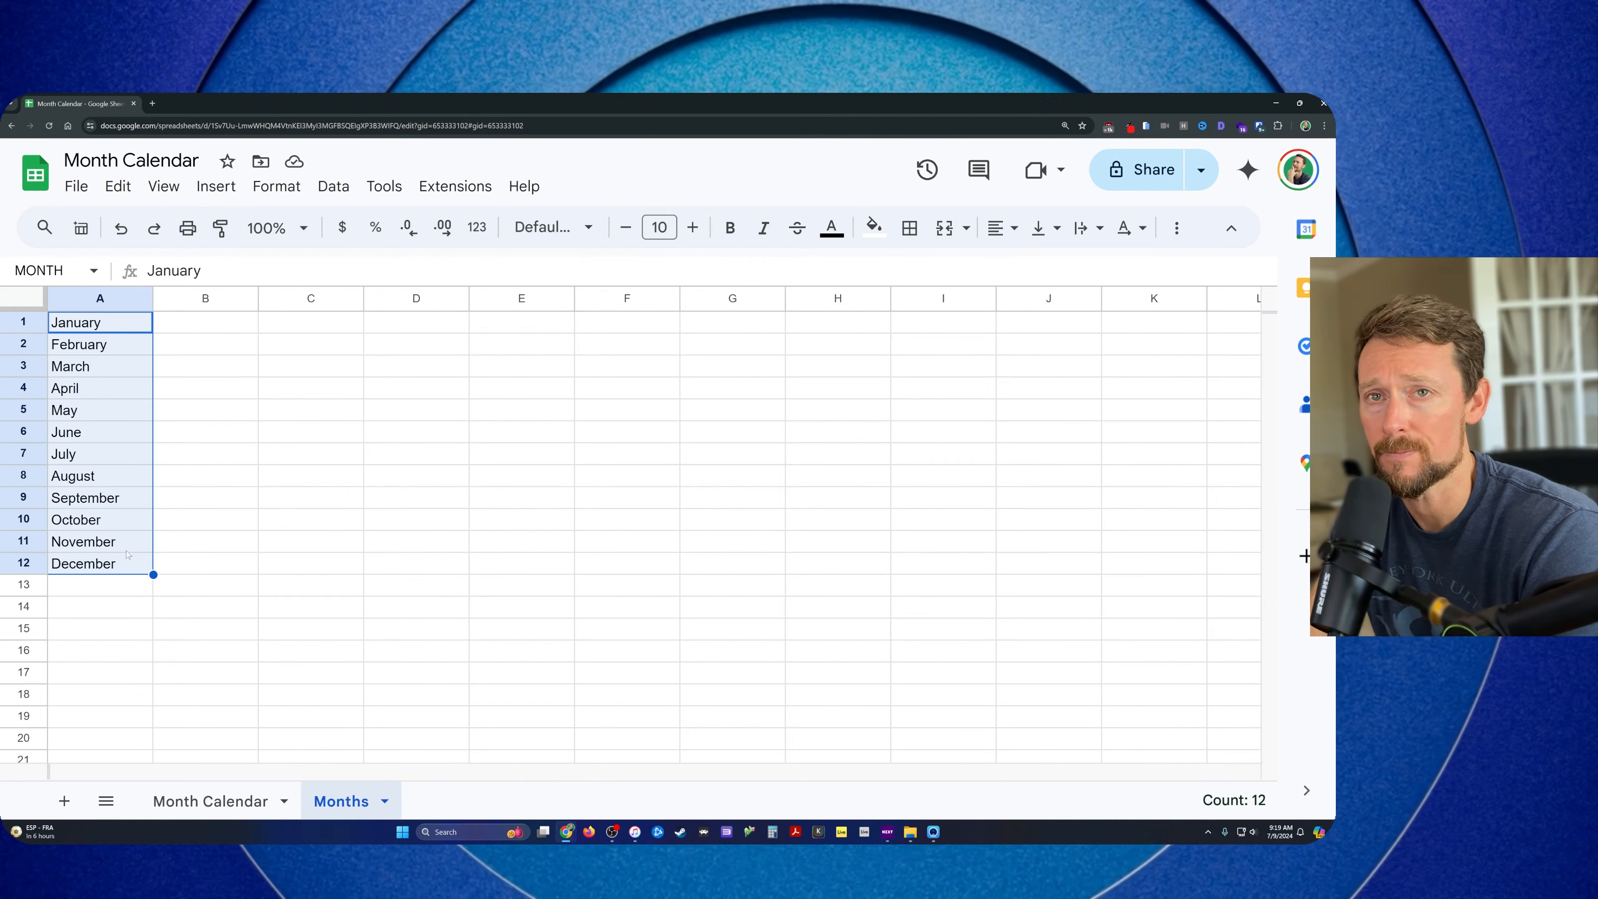
pyautogui.click(93, 270)
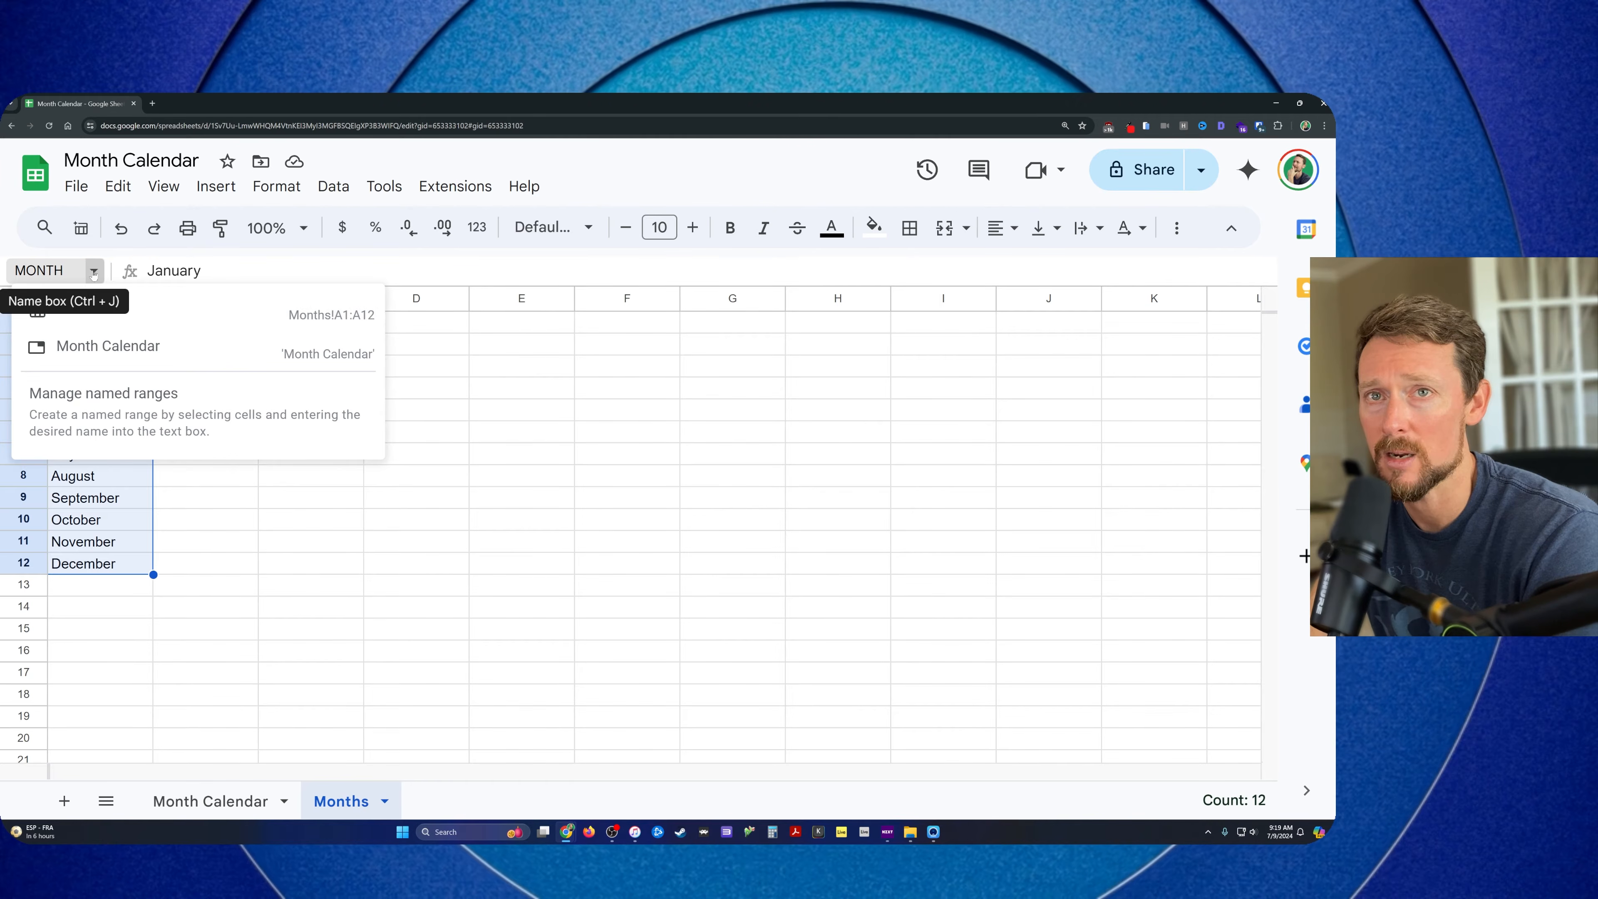
pyautogui.click(60, 270)
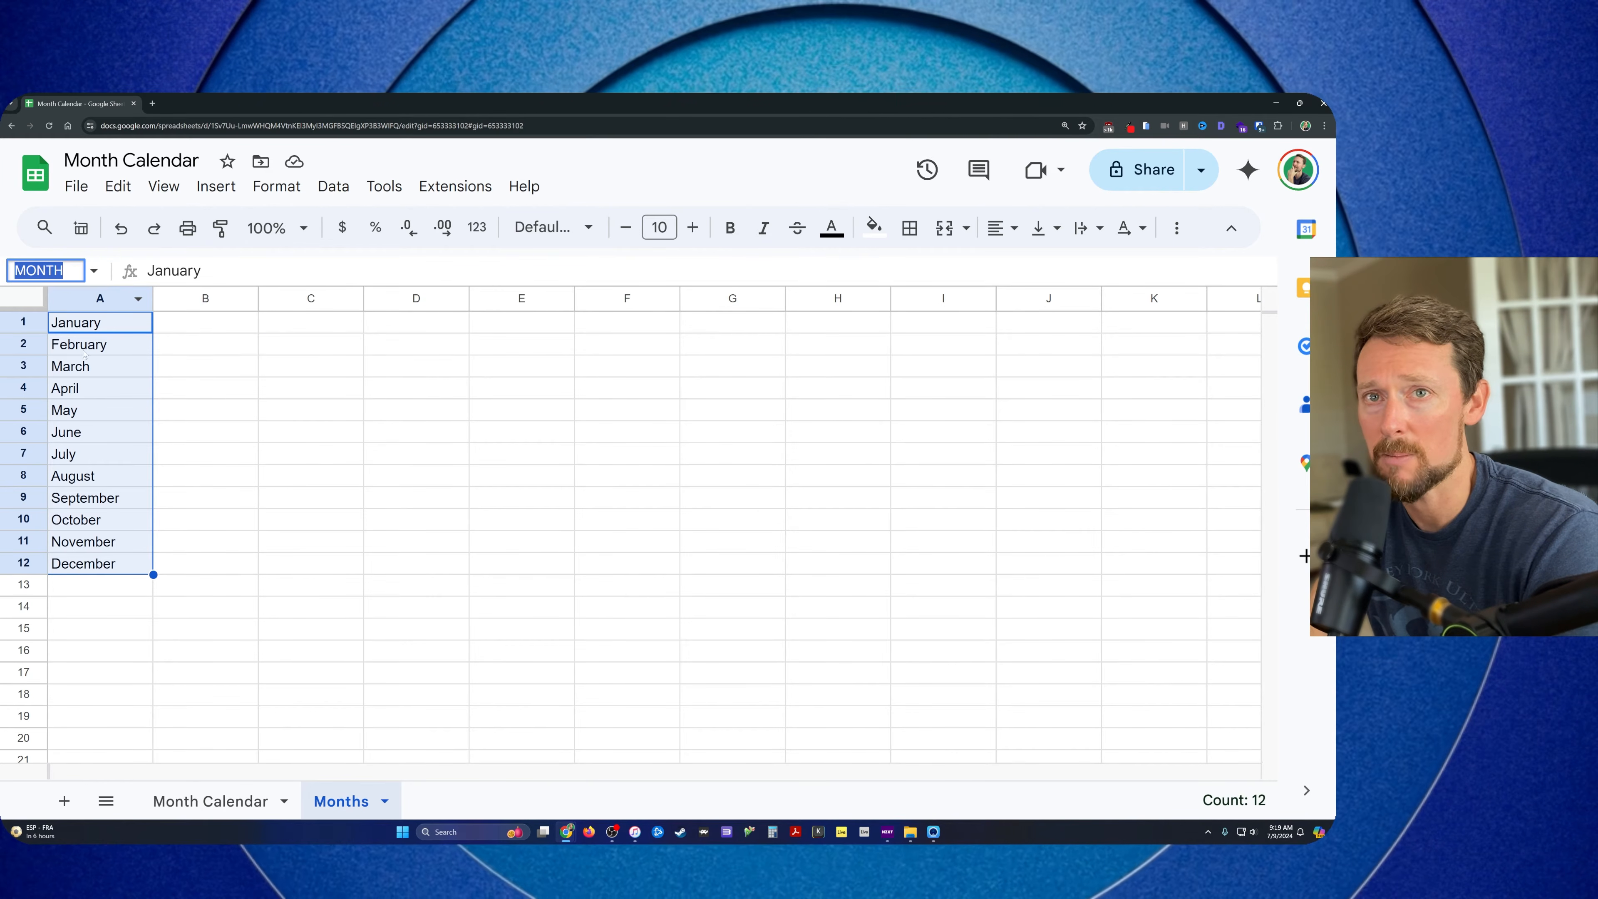
pyautogui.press('Return')
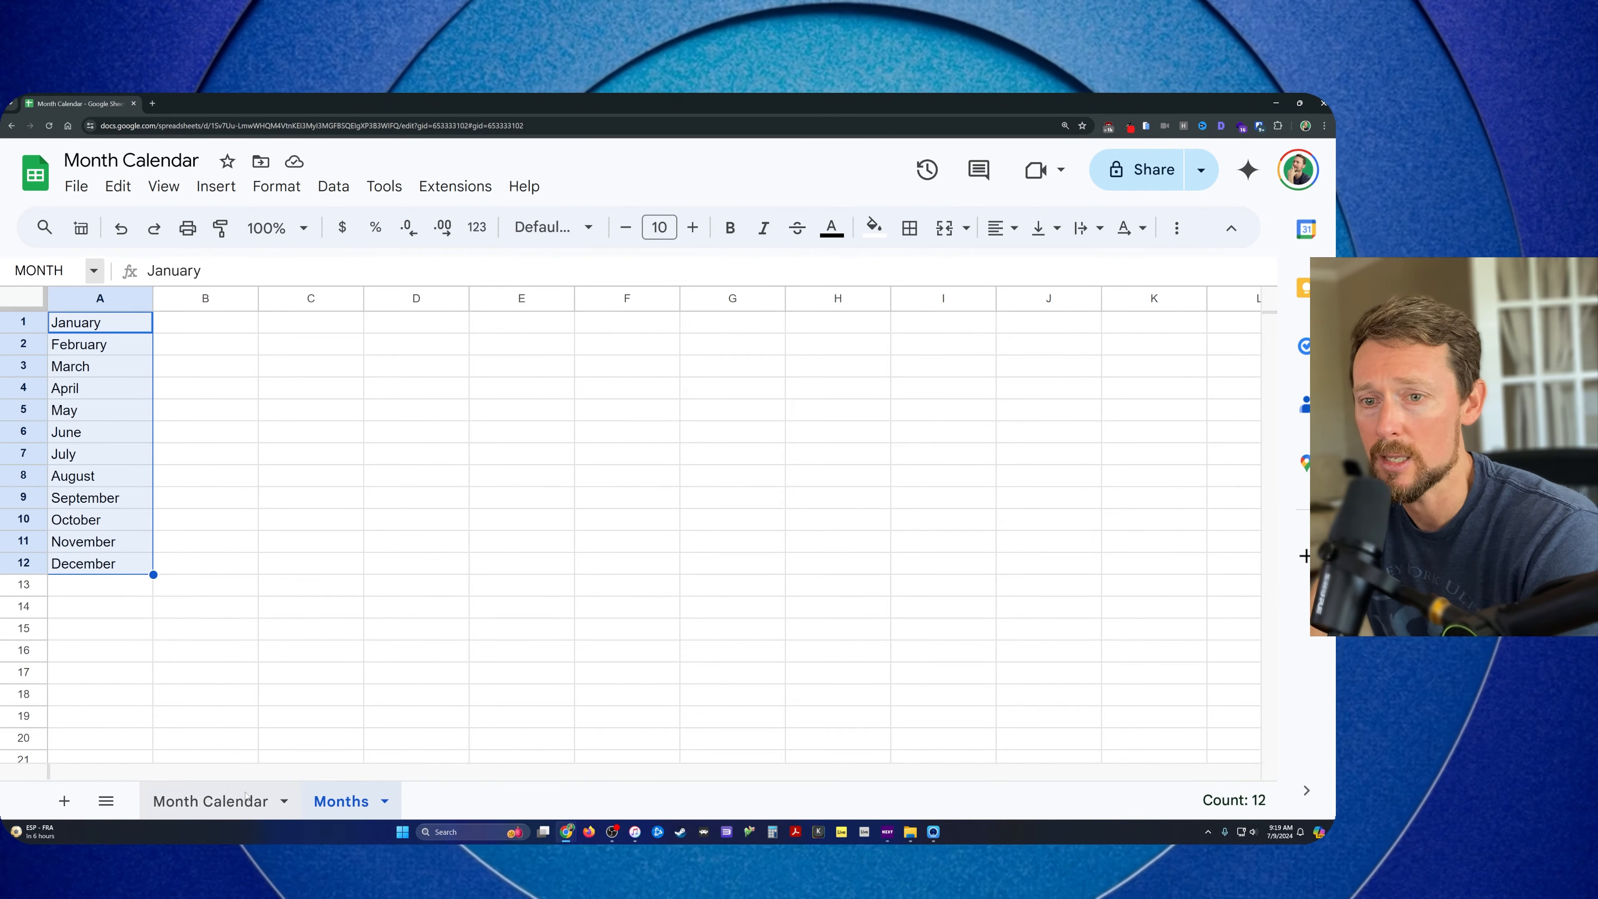
# On the Month Calendar sheet, change the source range of month cell C2's dropdown rule to the named range =month
pyautogui.click(211, 800)
pyautogui.click(277, 187)
pyautogui.press('Escape')
pyautogui.press('Return')
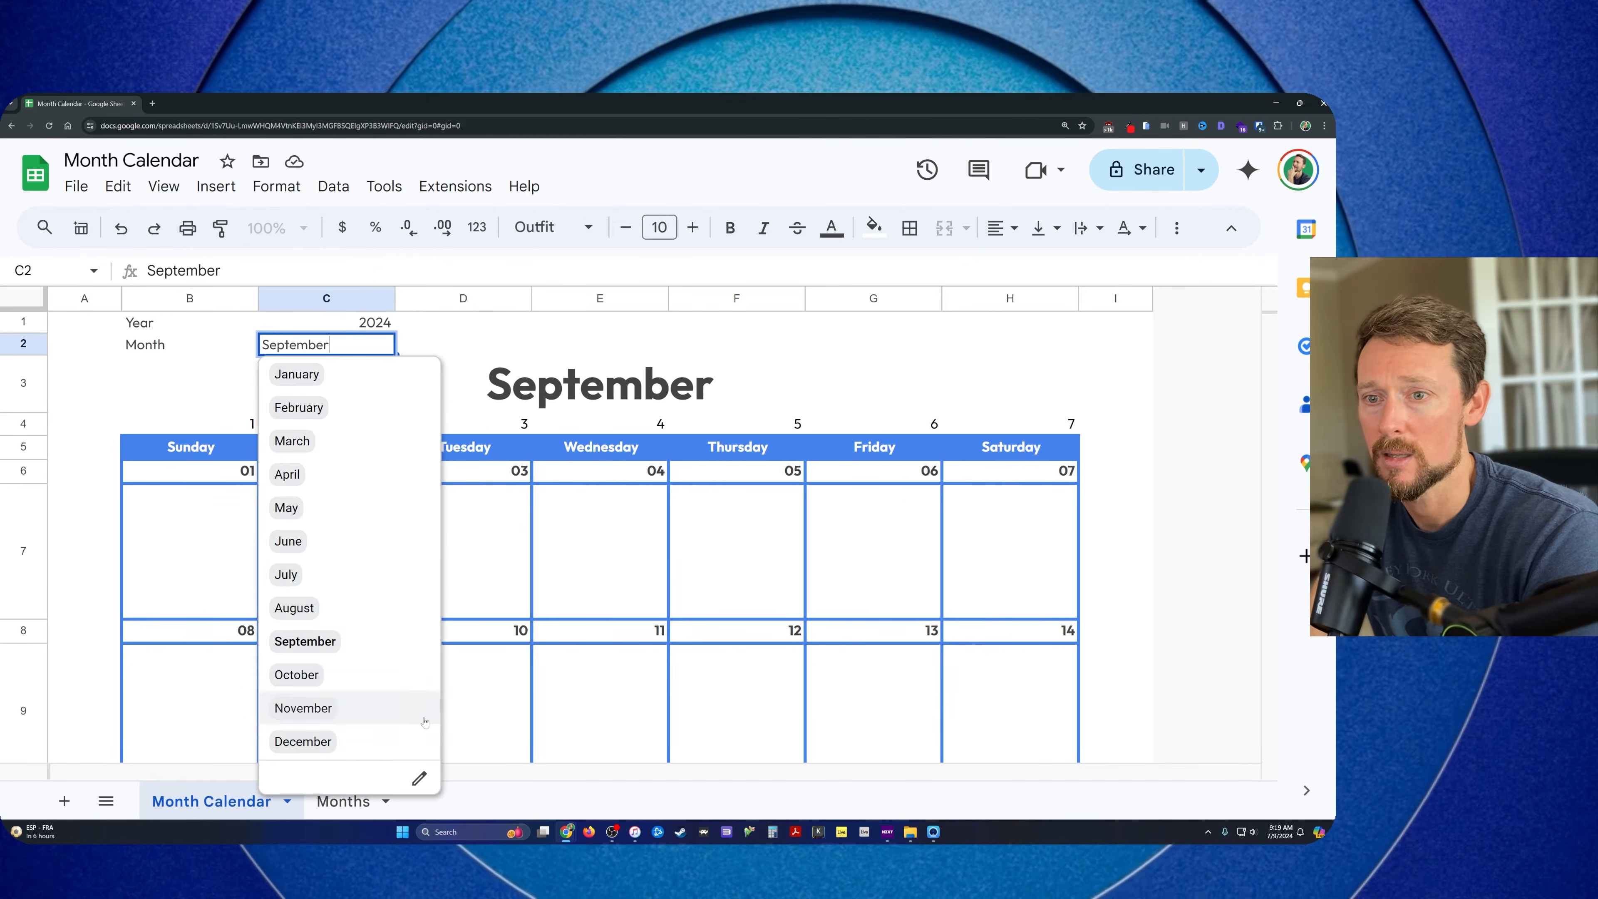
pyautogui.click(420, 779)
pyautogui.click(1097, 428)
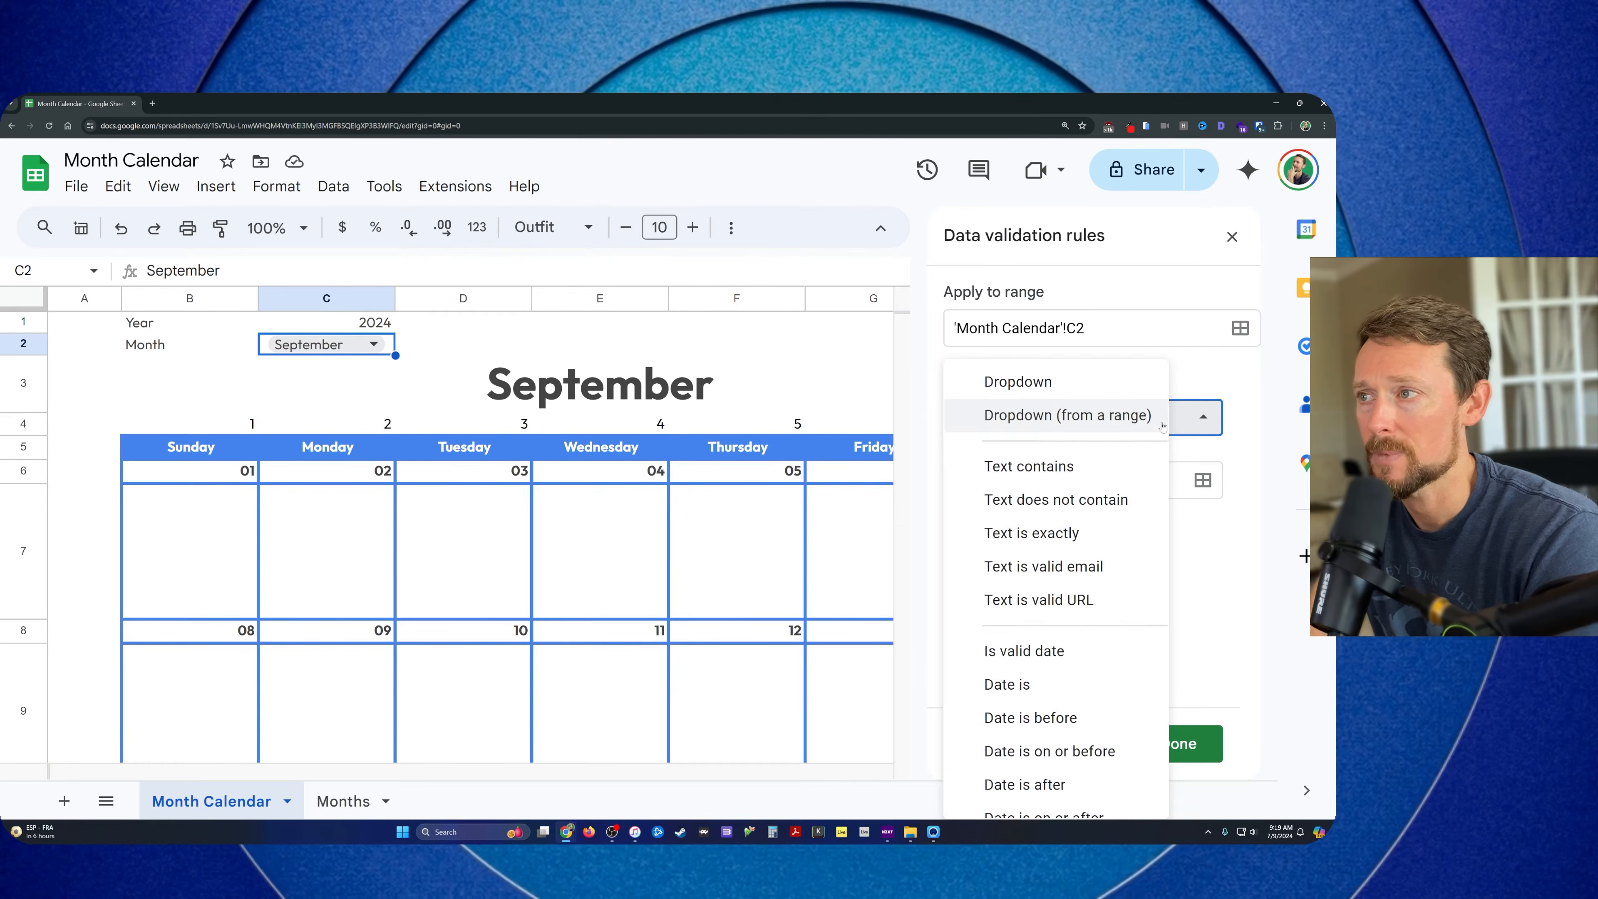
pyautogui.press('Escape')
pyautogui.press('Tab')
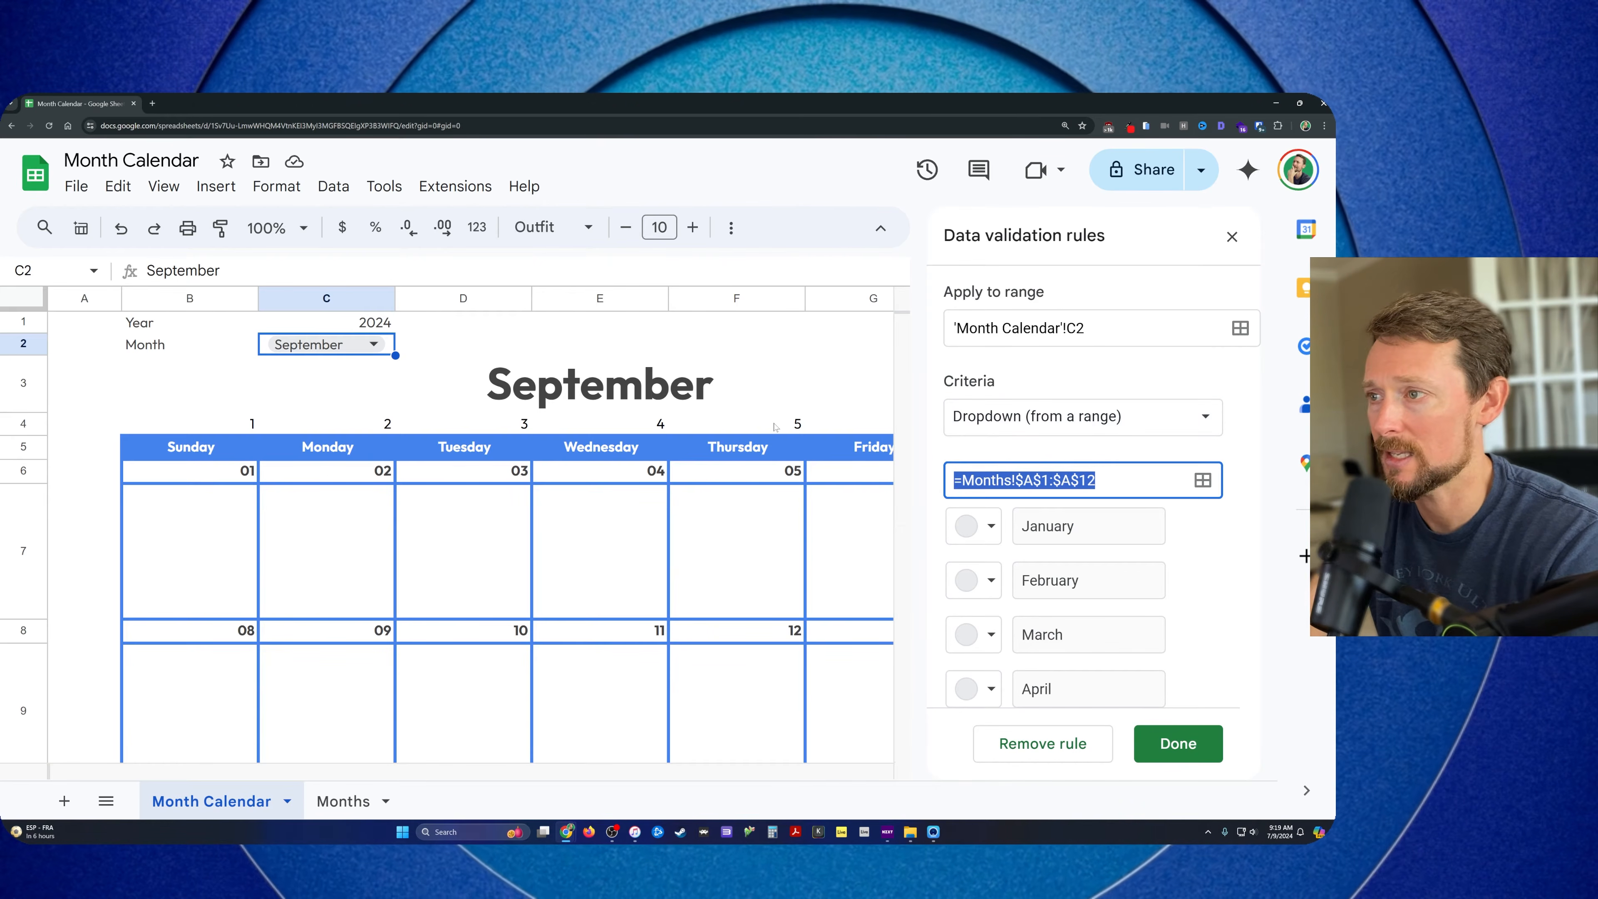
pyautogui.write('=month')
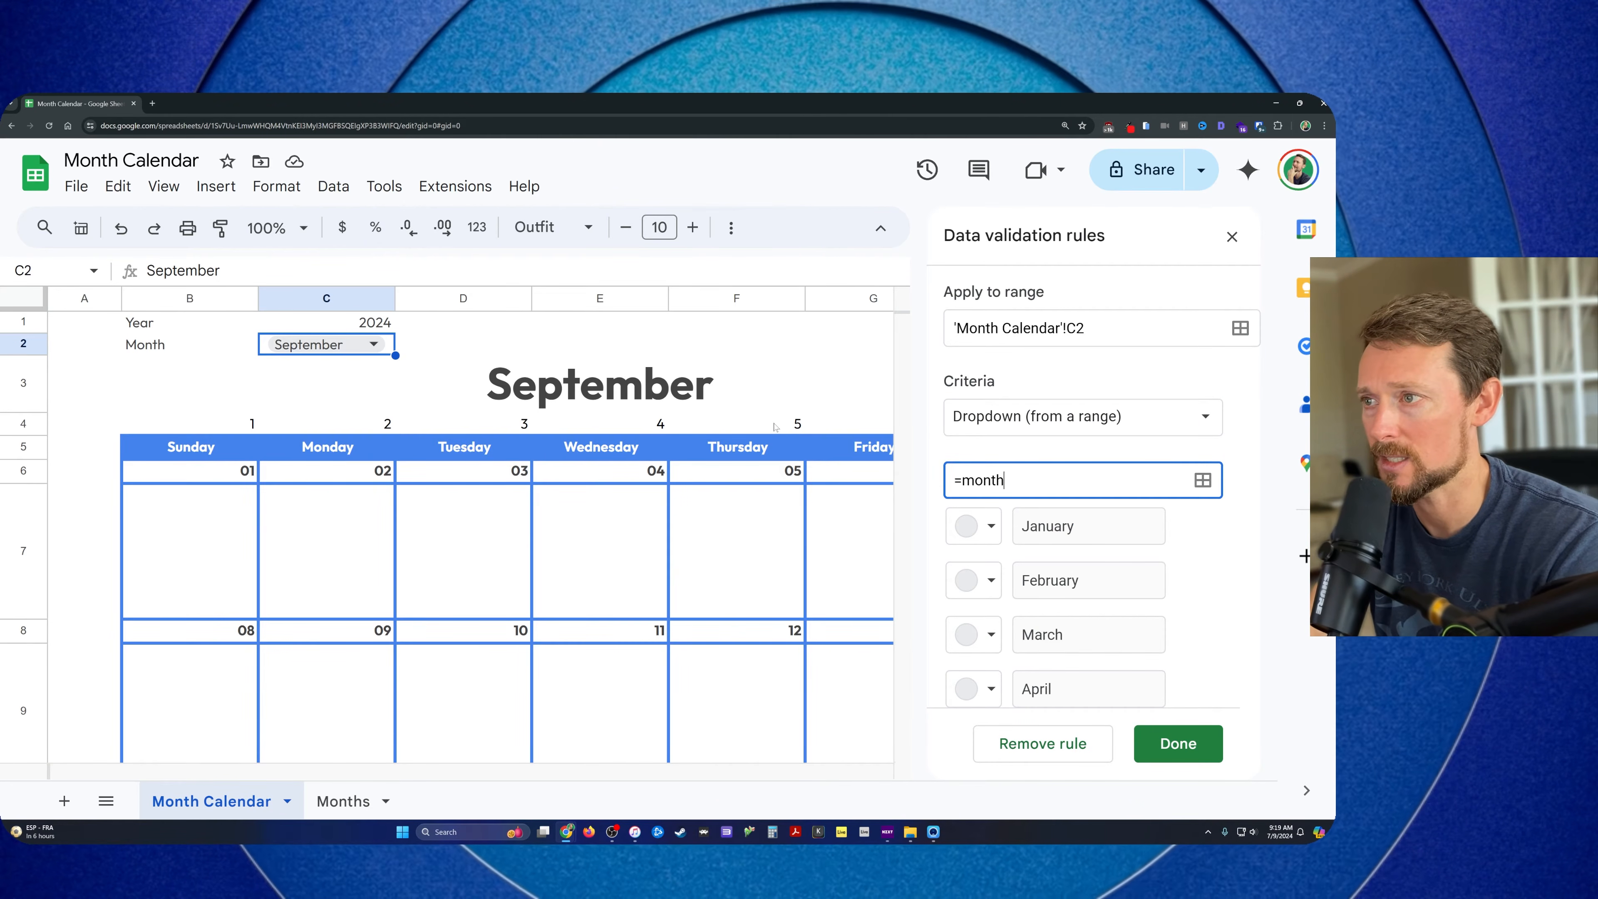
pyautogui.press('Tab')
# Colour the dropdown items January light red, February light orange, March light green and April light blue, and save the rule
pyautogui.scroll(-8, 1107, 506)
pyautogui.scroll(8, 1106, 506)
pyautogui.click(962, 527)
pyautogui.click(1016, 605)
pyautogui.click(977, 578)
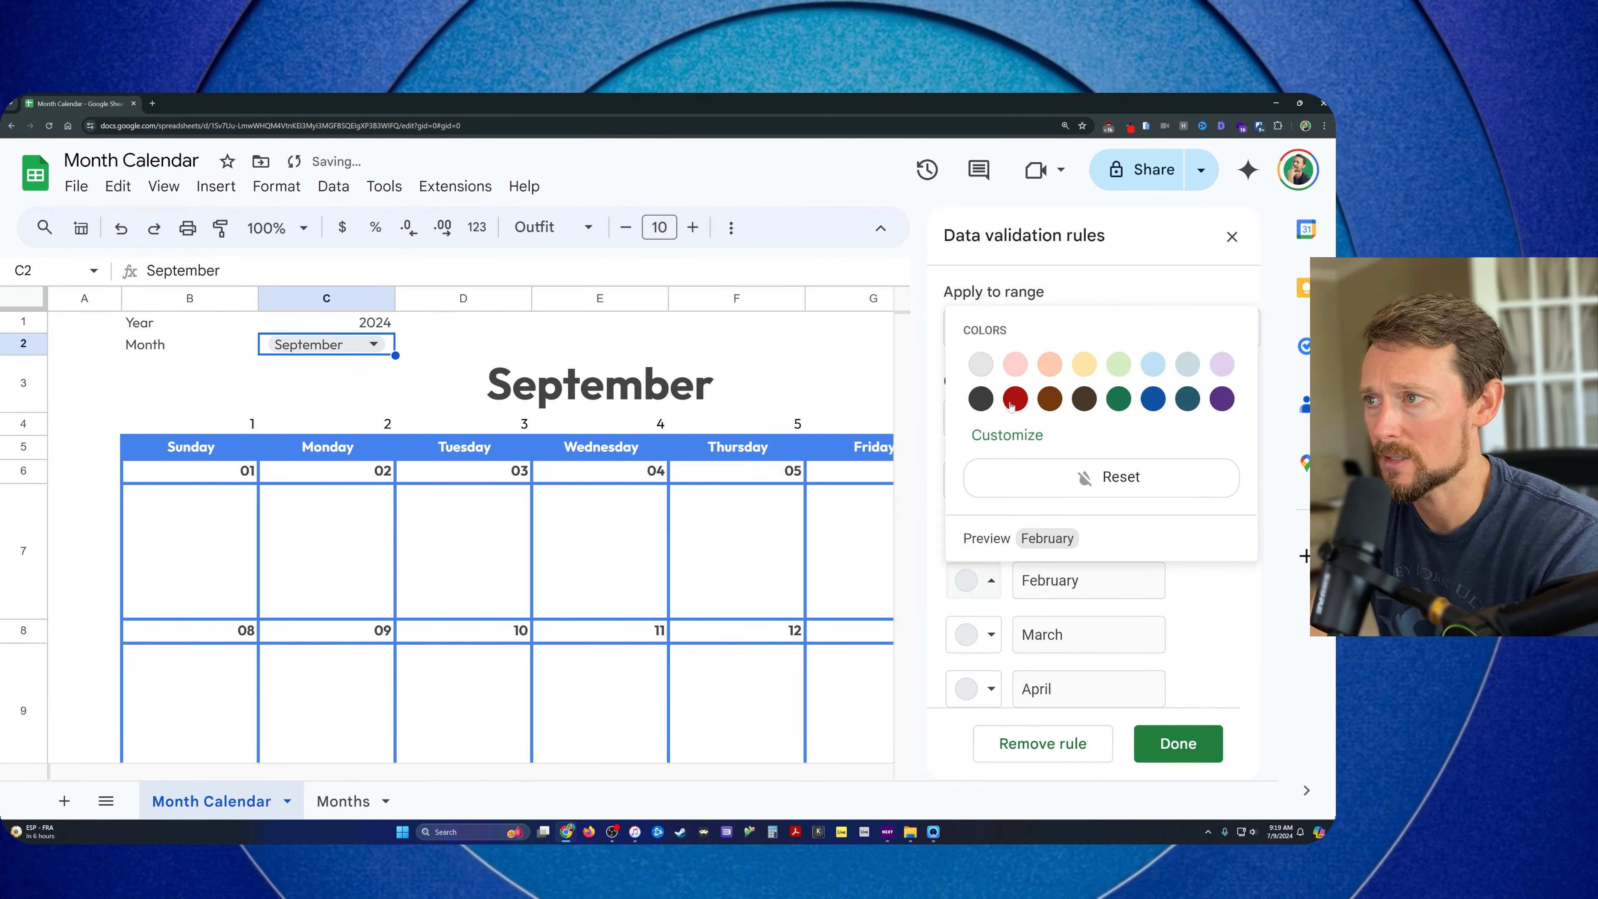
pyautogui.click(1049, 364)
pyautogui.click(977, 635)
pyautogui.click(1121, 420)
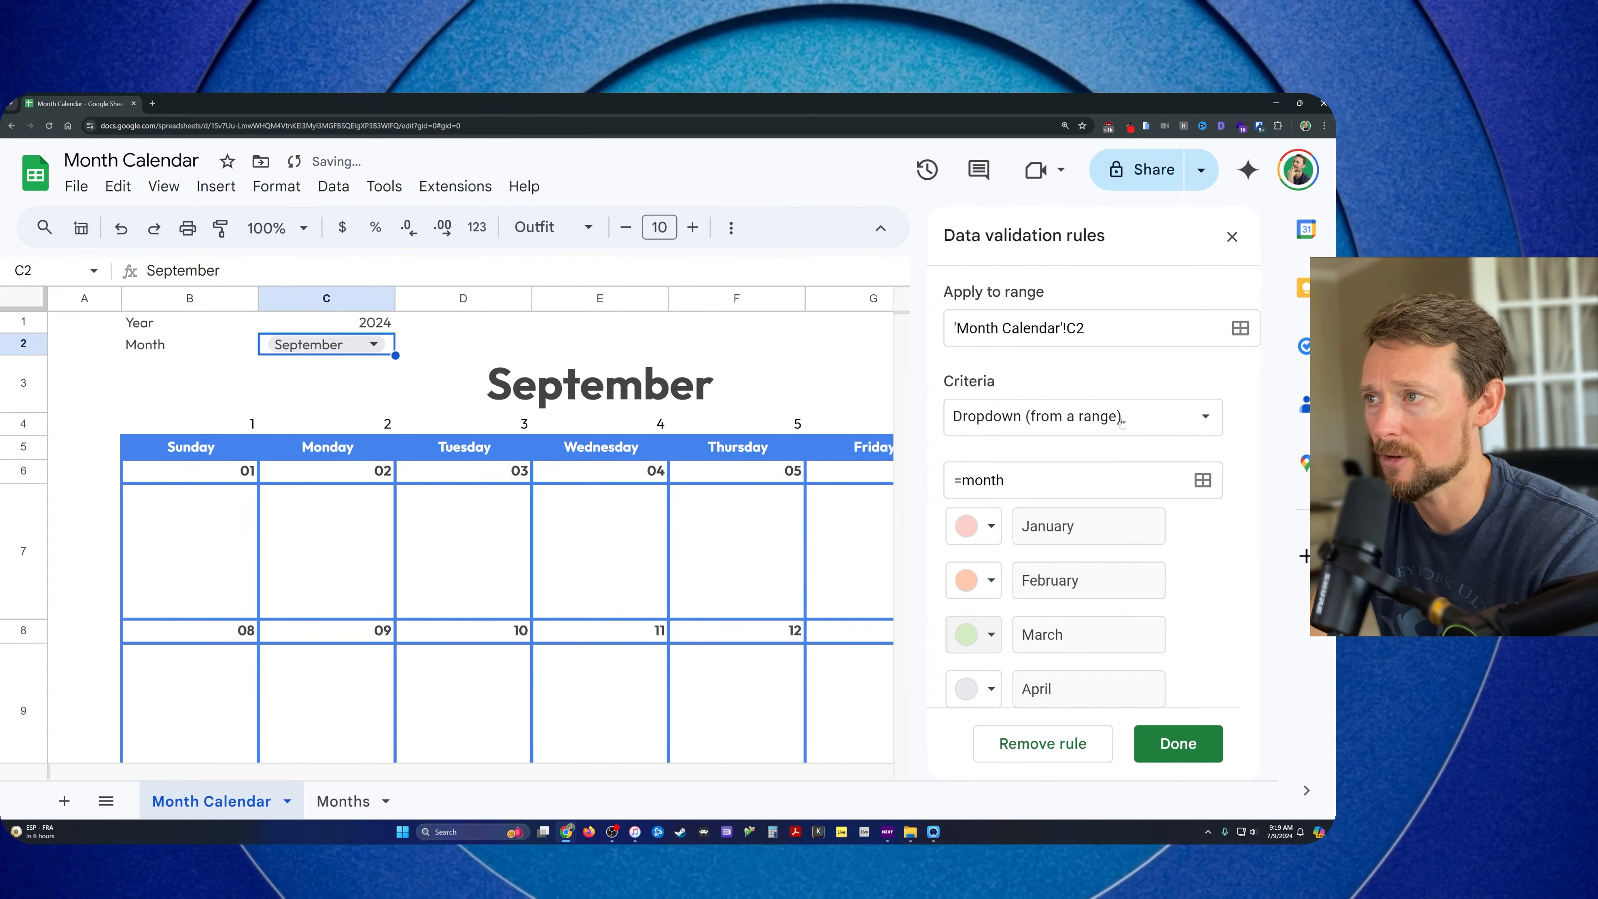
pyautogui.click(978, 689)
pyautogui.click(1153, 470)
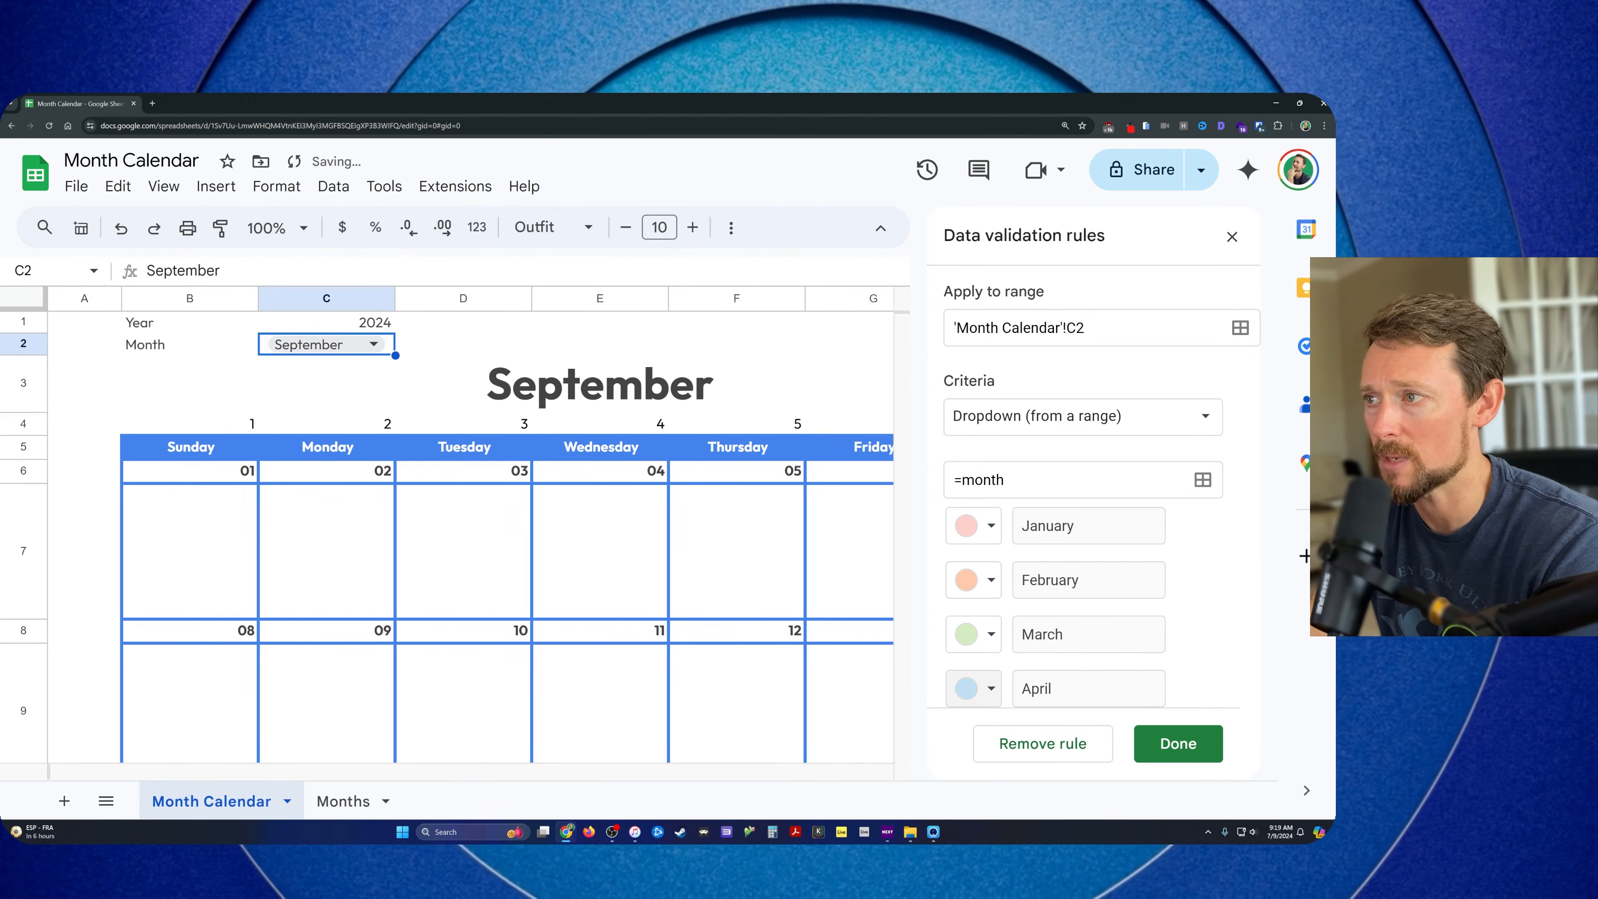
pyautogui.click(1174, 738)
# Enable help text reading "Don't Do That!" in the advanced options of C2's dropdown rule and save it
pyautogui.click(1032, 395)
pyautogui.scroll(-3, 1130, 571)
pyautogui.scroll(-5, 1131, 574)
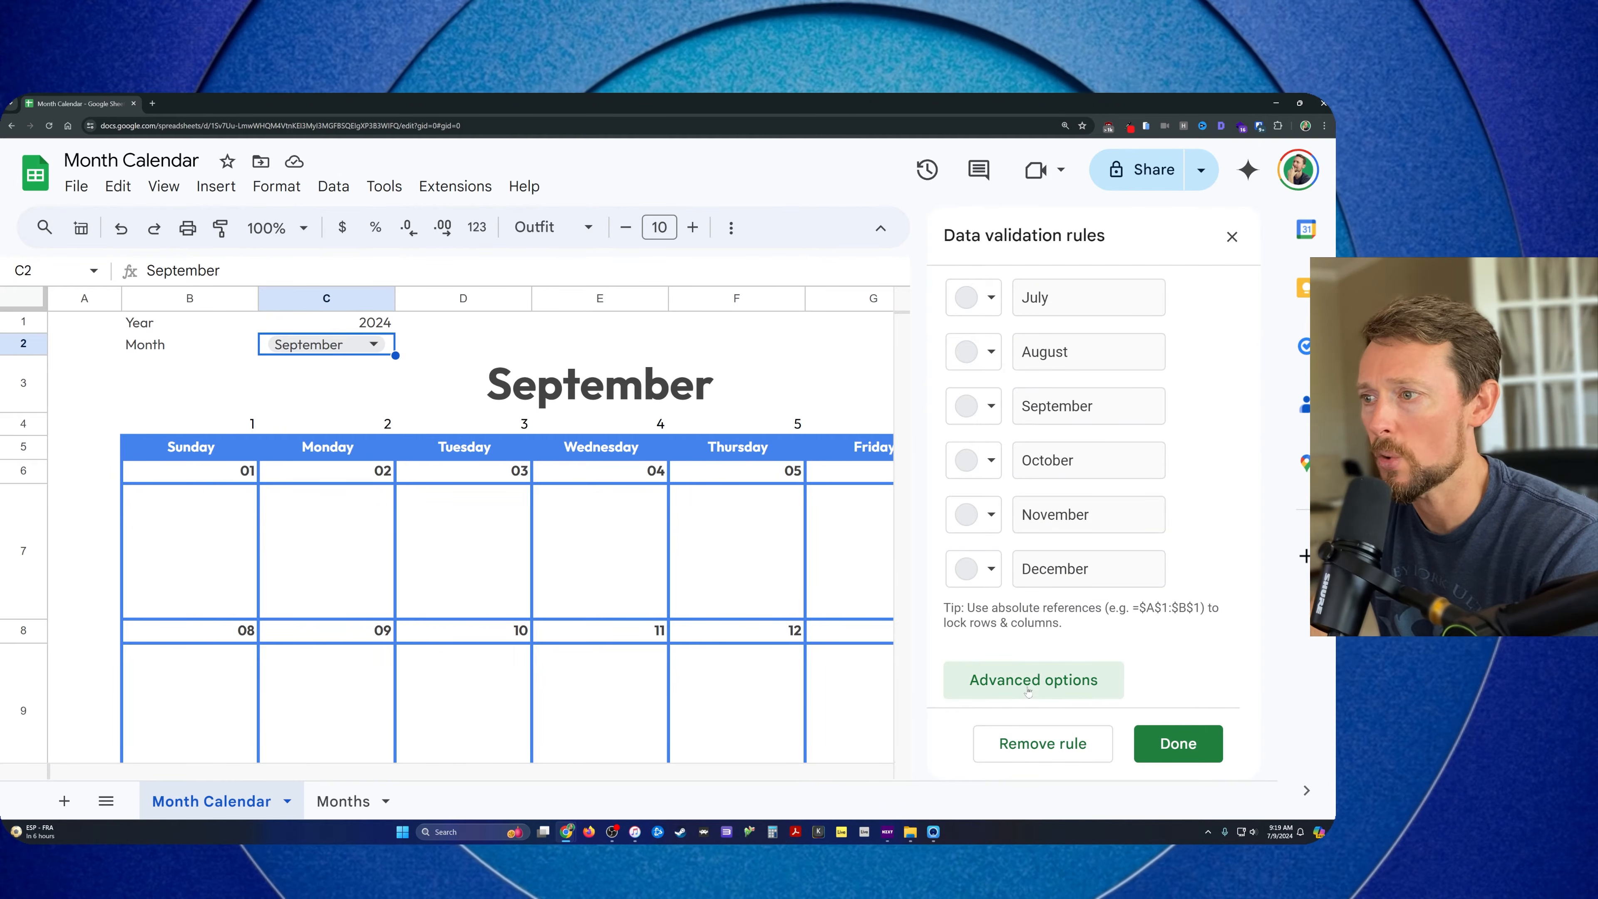
pyautogui.scroll(-6, 1027, 589)
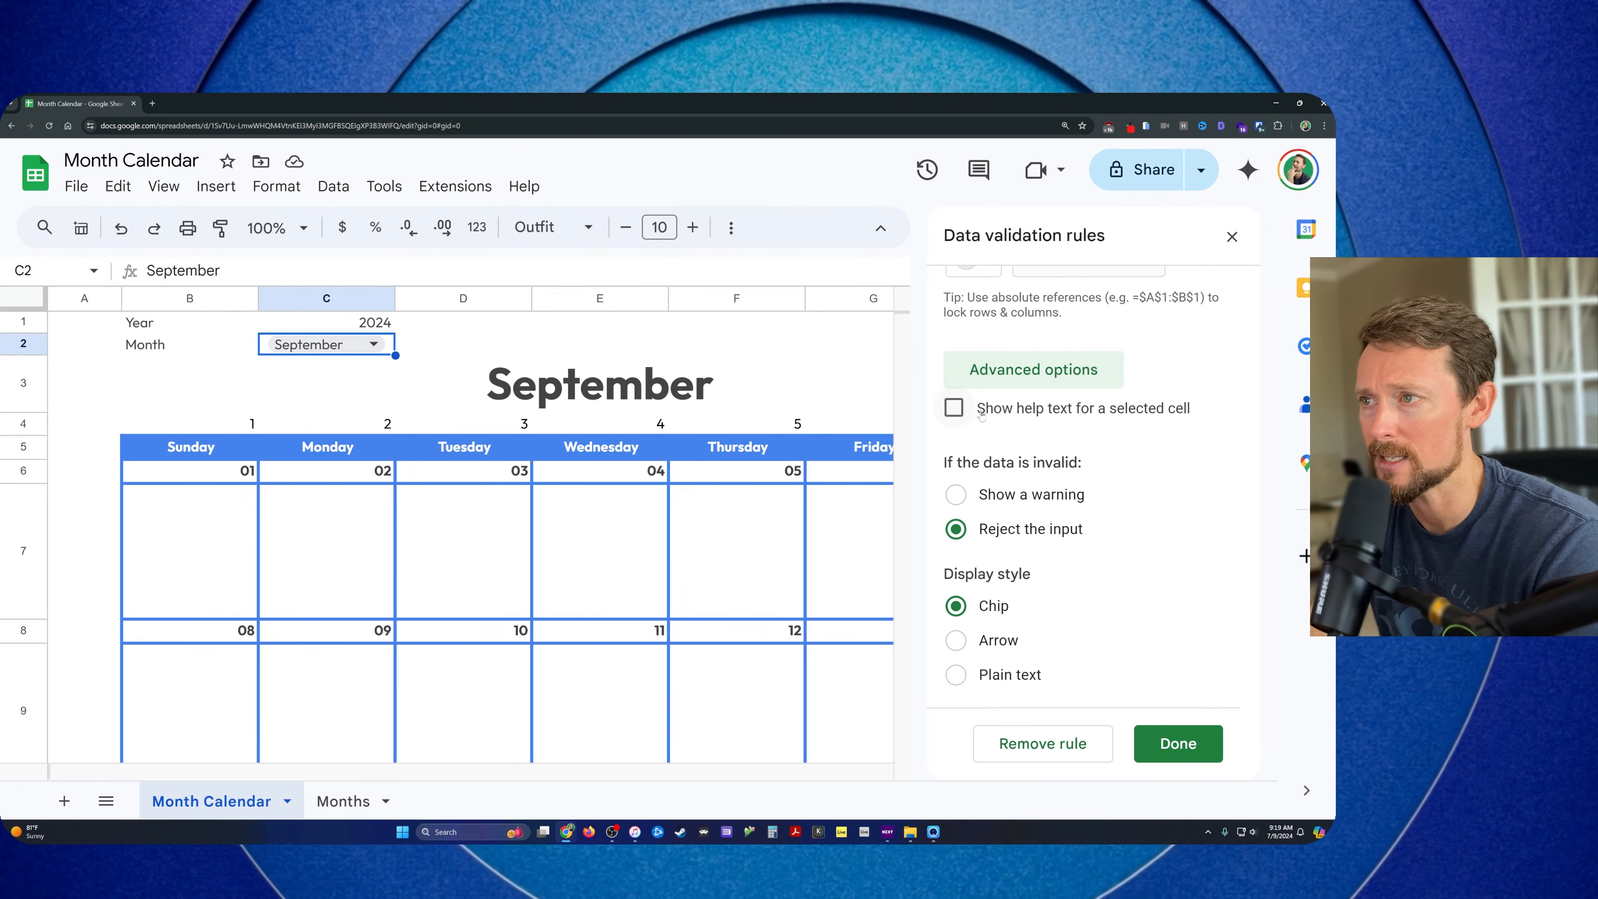
pyautogui.click(954, 408)
pyautogui.click(1007, 456)
pyautogui.write("Don't Do That!")
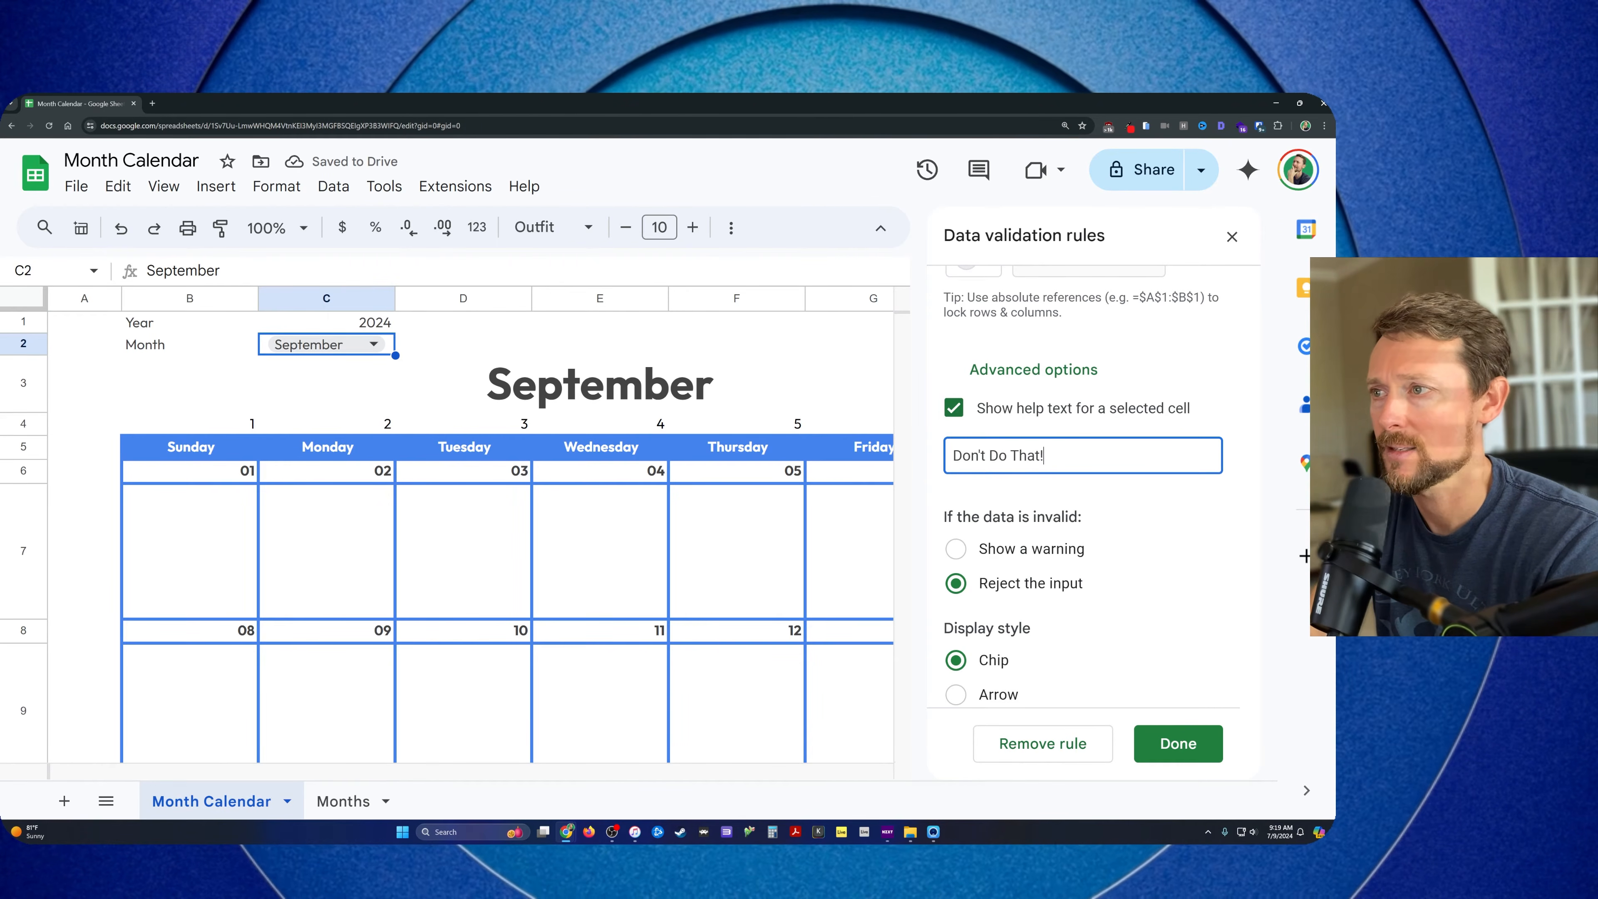
pyautogui.press('Tab')
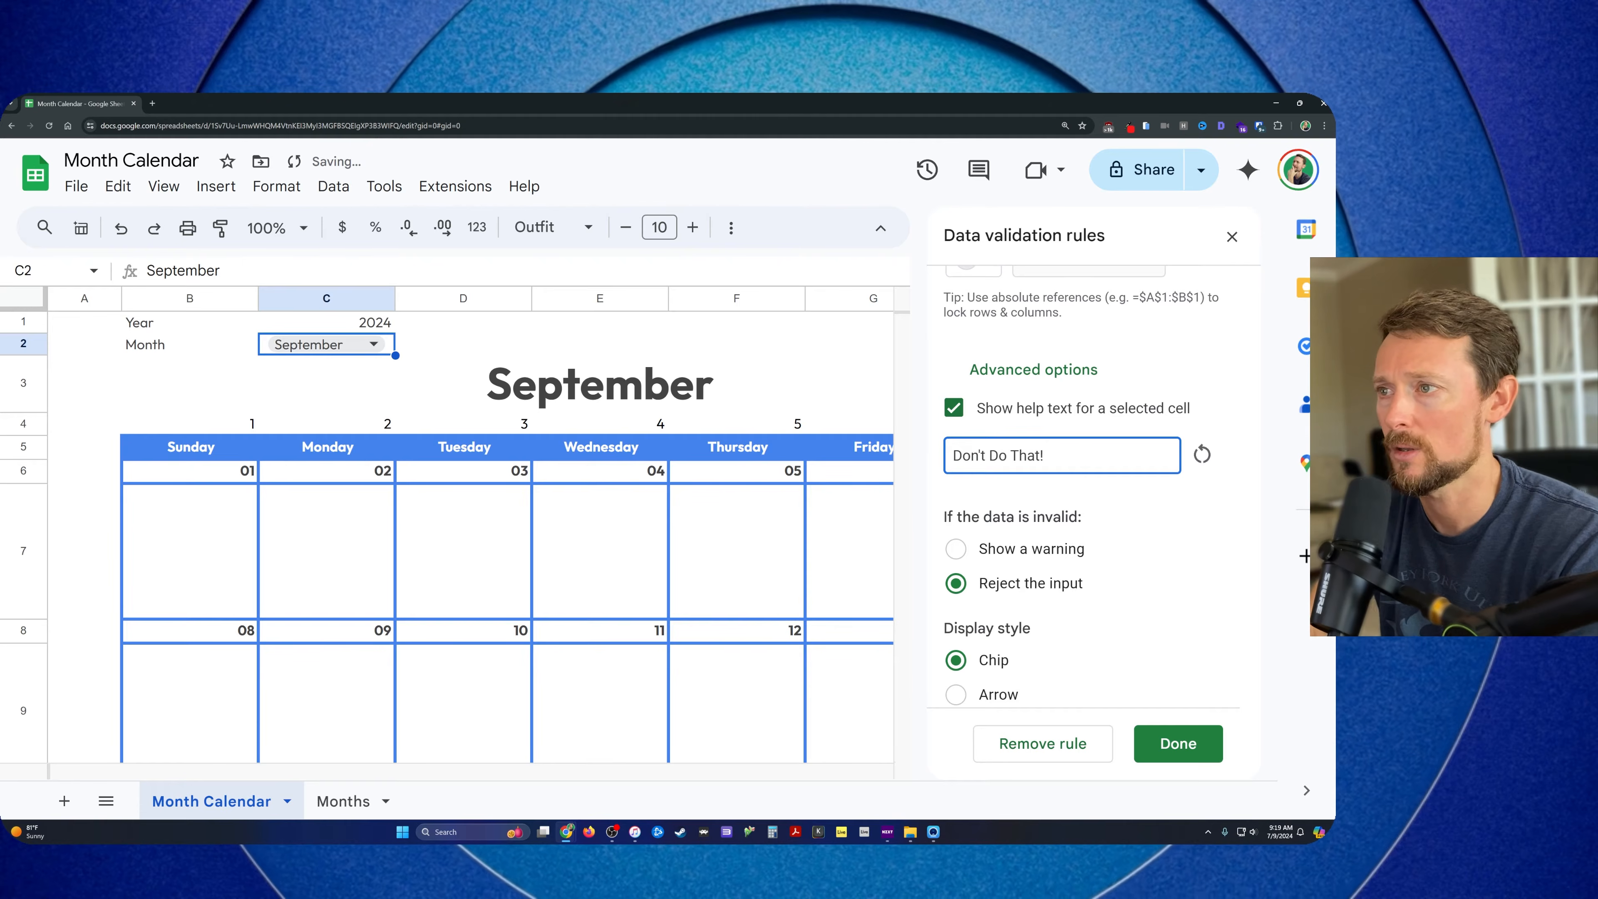
pyautogui.hotkey('shift', 'Tab')
pyautogui.click(1211, 753)
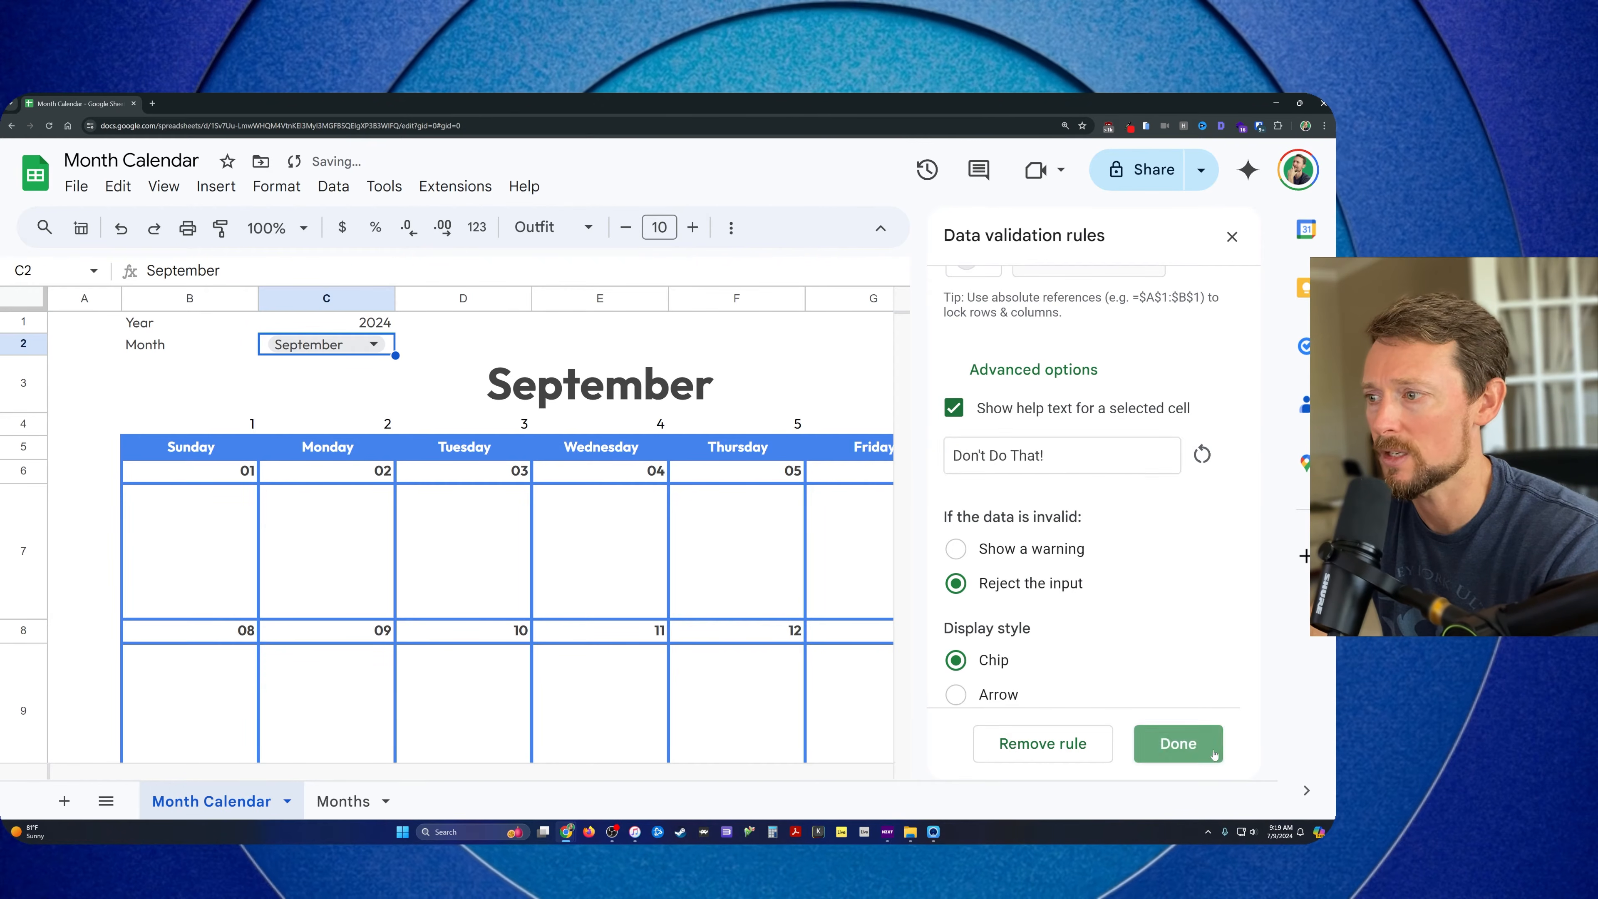
# Test the month cell's validation by appending "asdf" to September in C2, and dismiss the problem message
pyautogui.doubleClick(364, 351)
pyautogui.write('asdf')
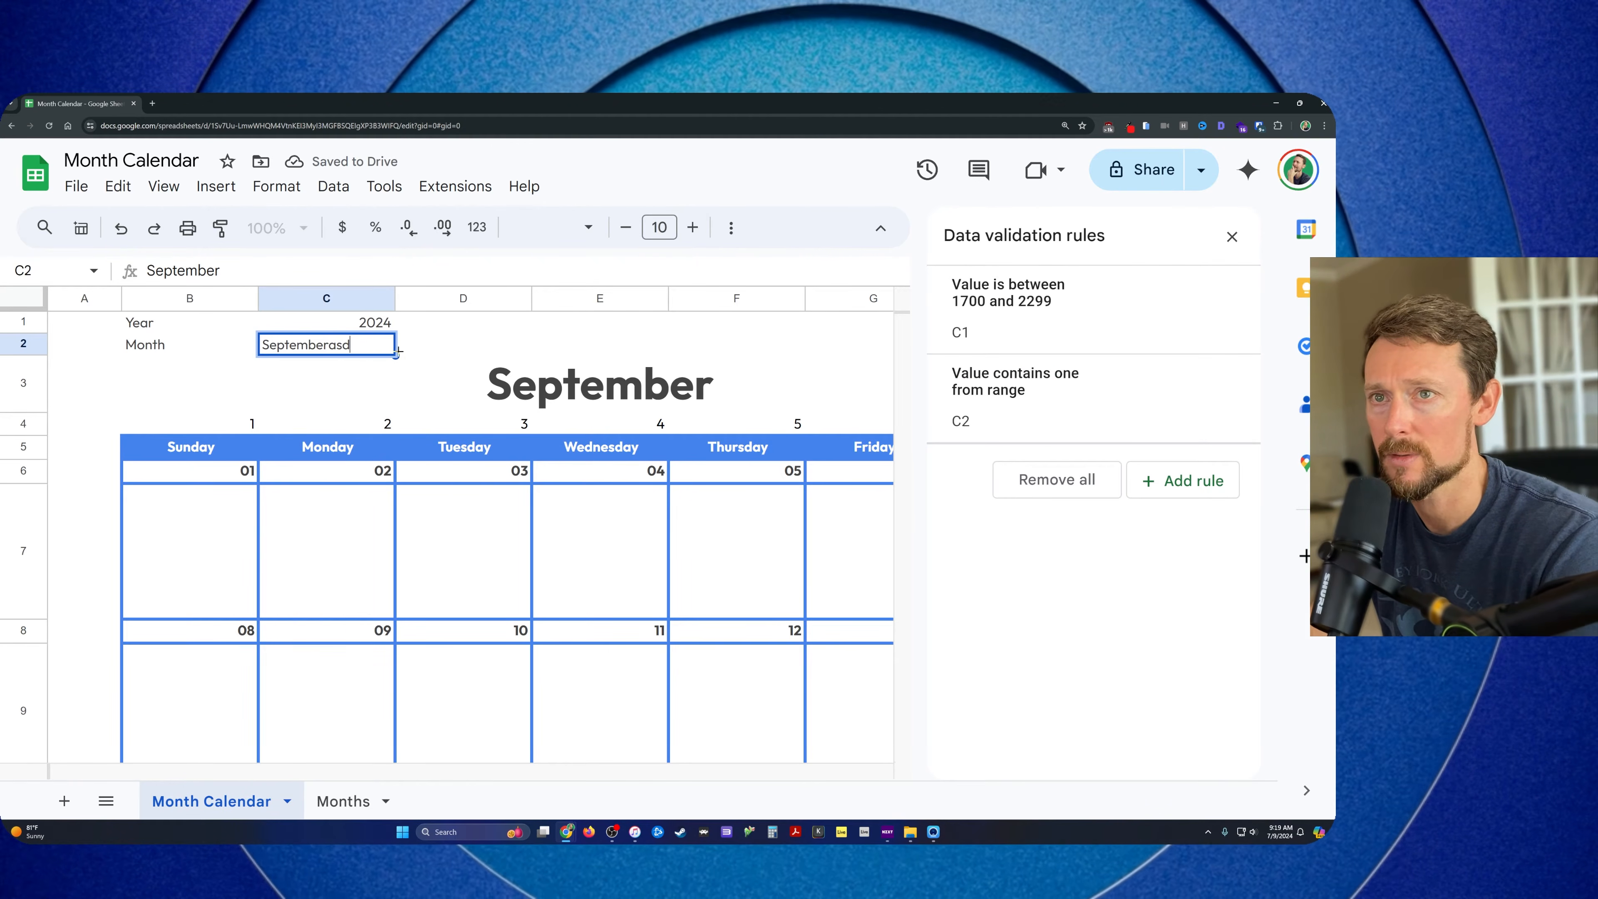
pyautogui.click(423, 351)
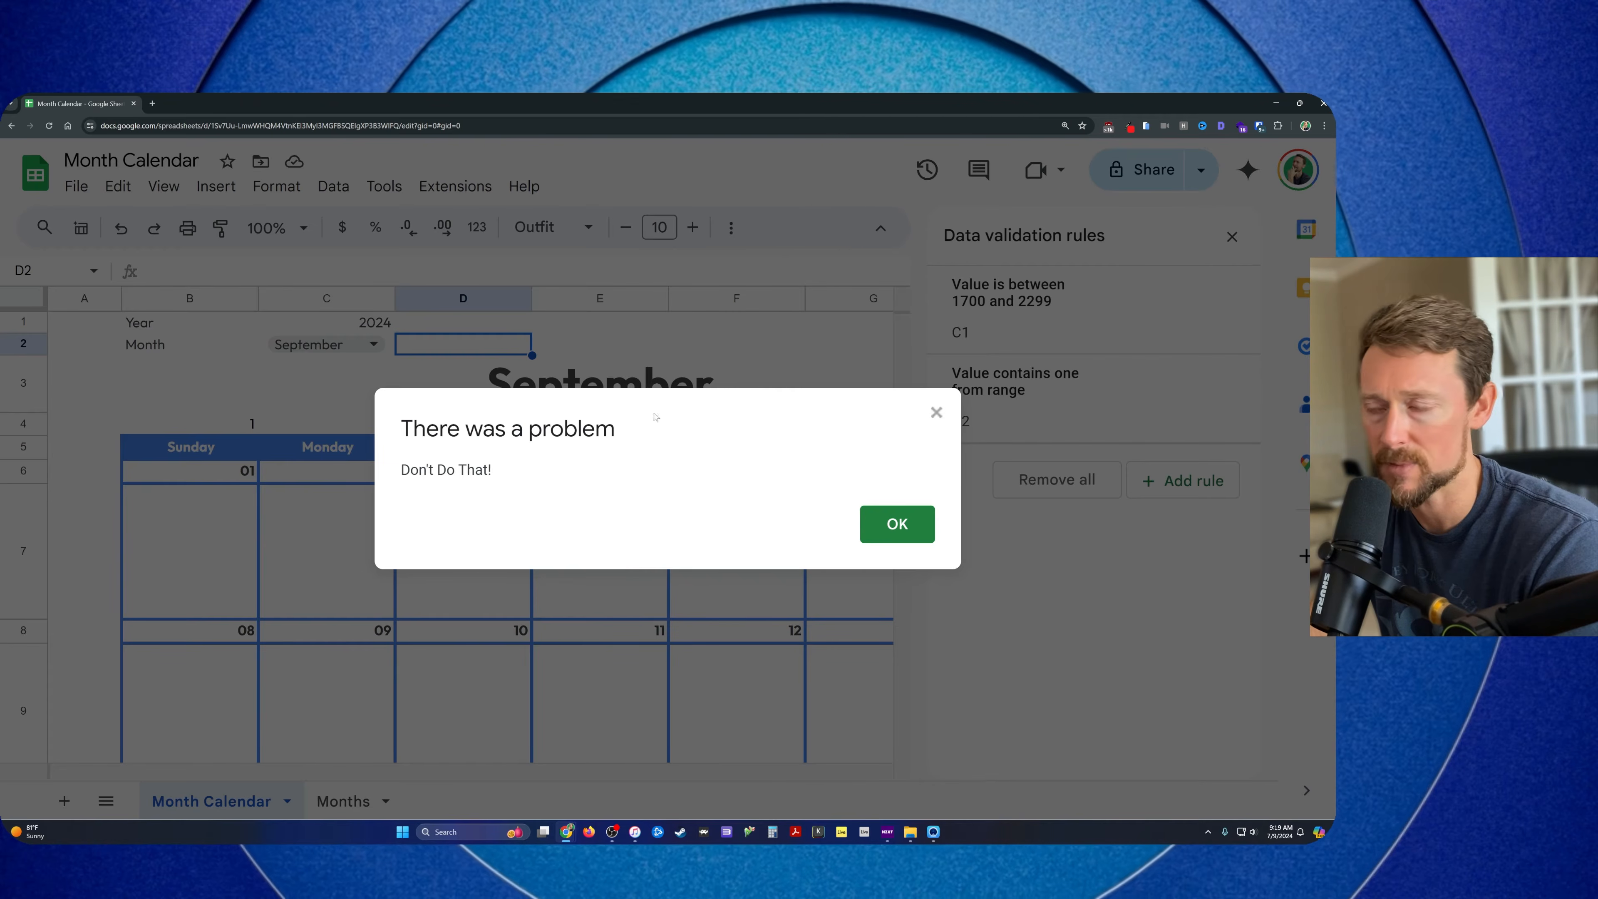
pyautogui.click(898, 524)
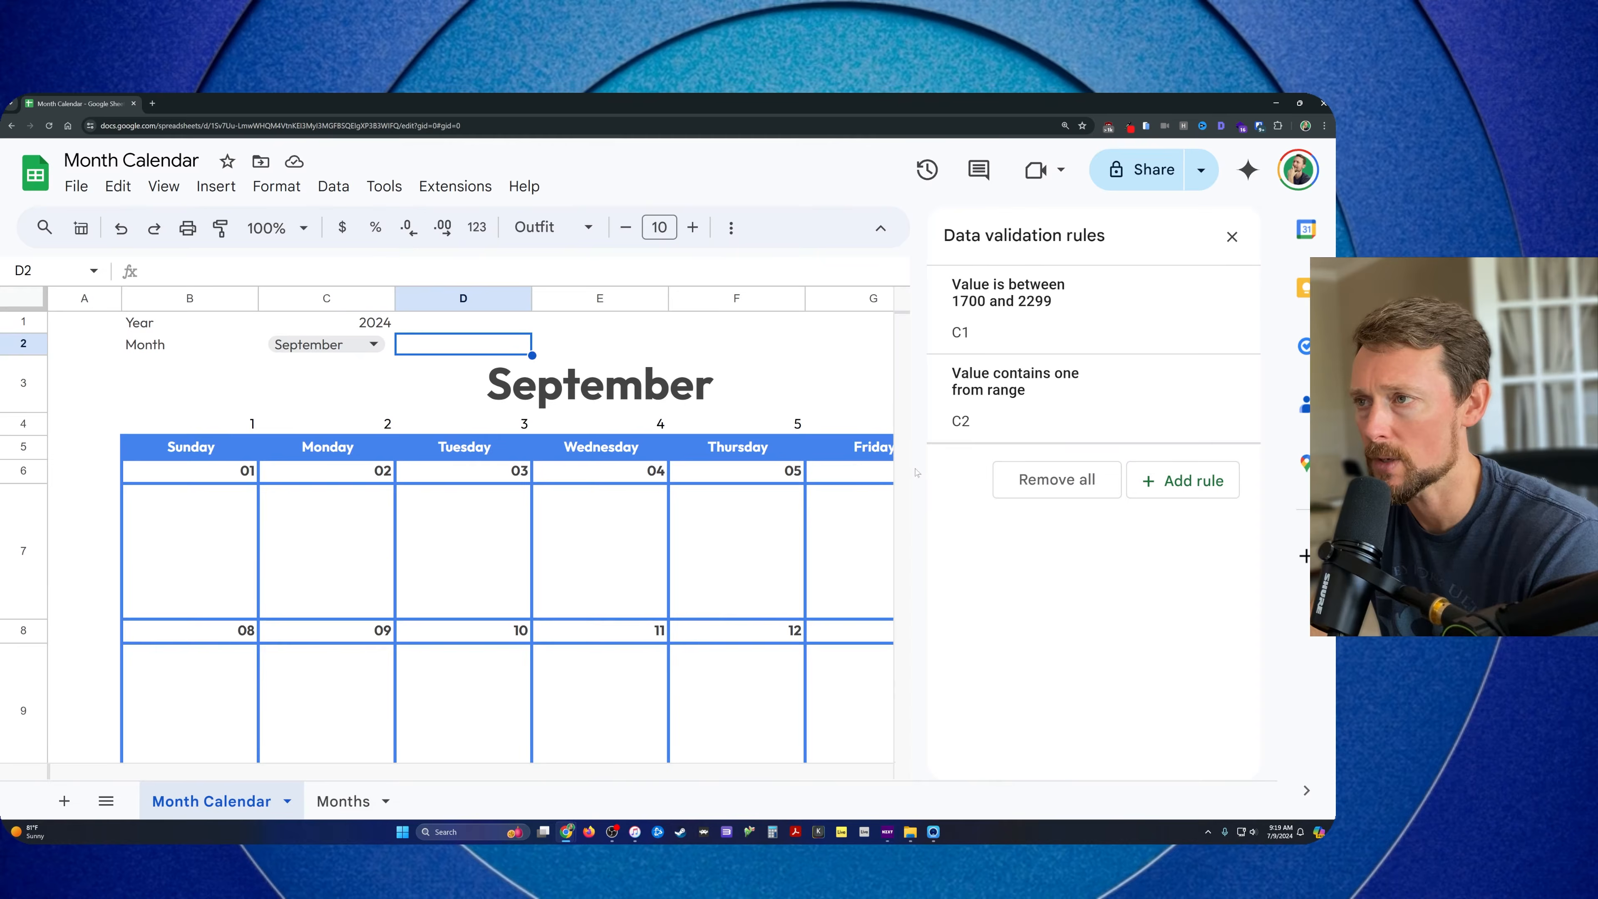
# Close the data validation rules and examine how the DATE formula in title cell B3:H3 uses year cell C1
pyautogui.click(1232, 238)
pyautogui.click(374, 323)
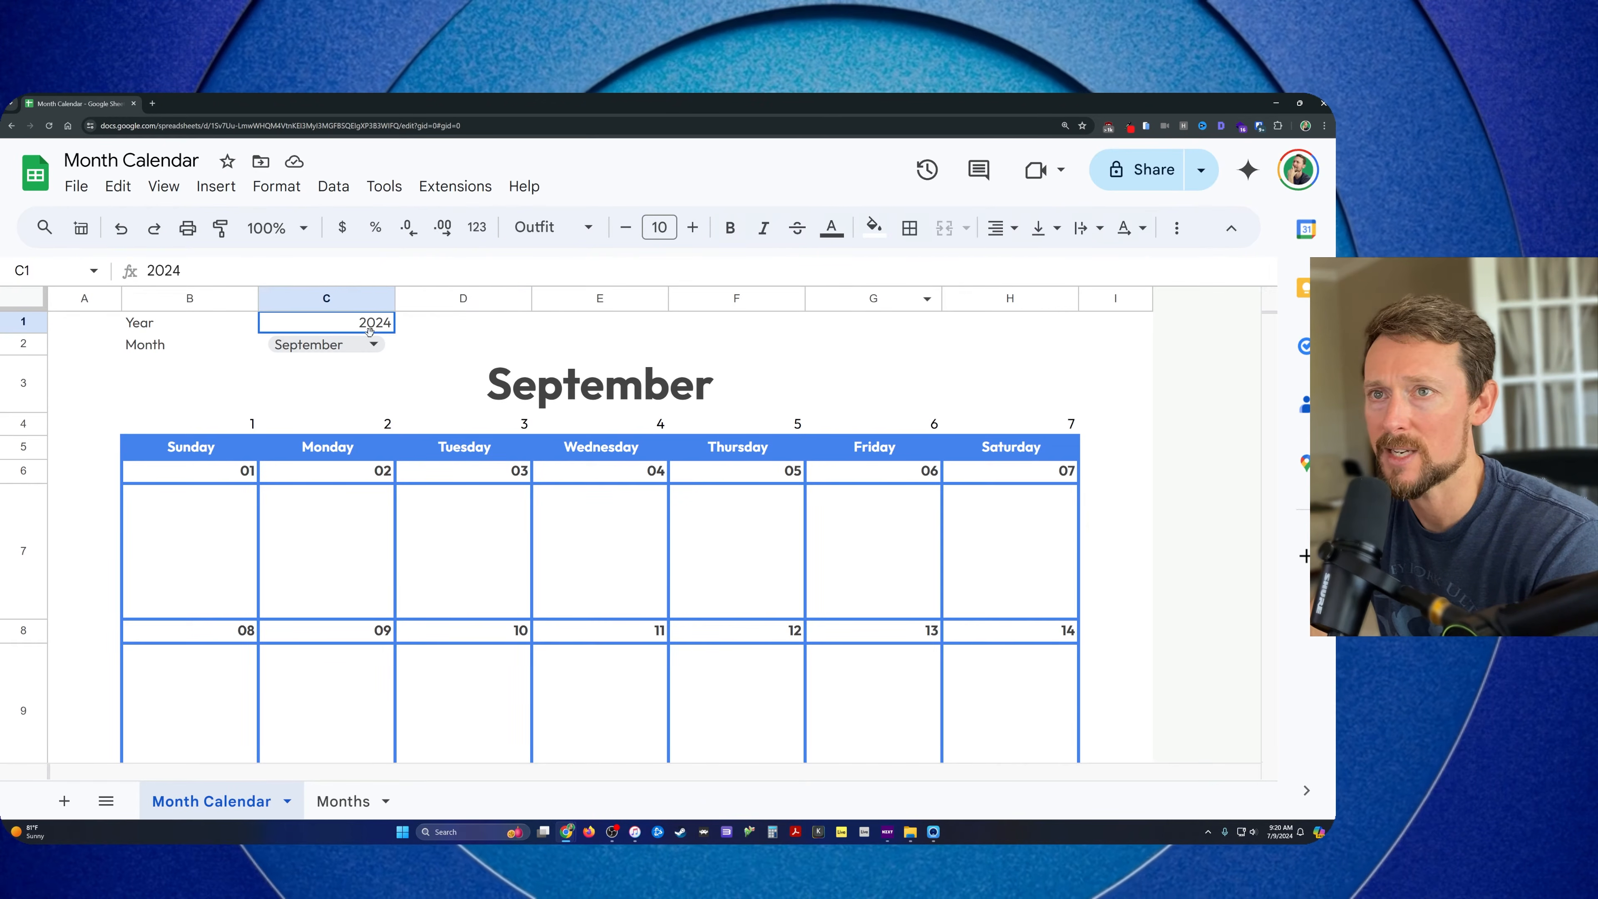
pyautogui.keyDown('shift'); pyautogui.click(374, 345); pyautogui.keyUp('shift')
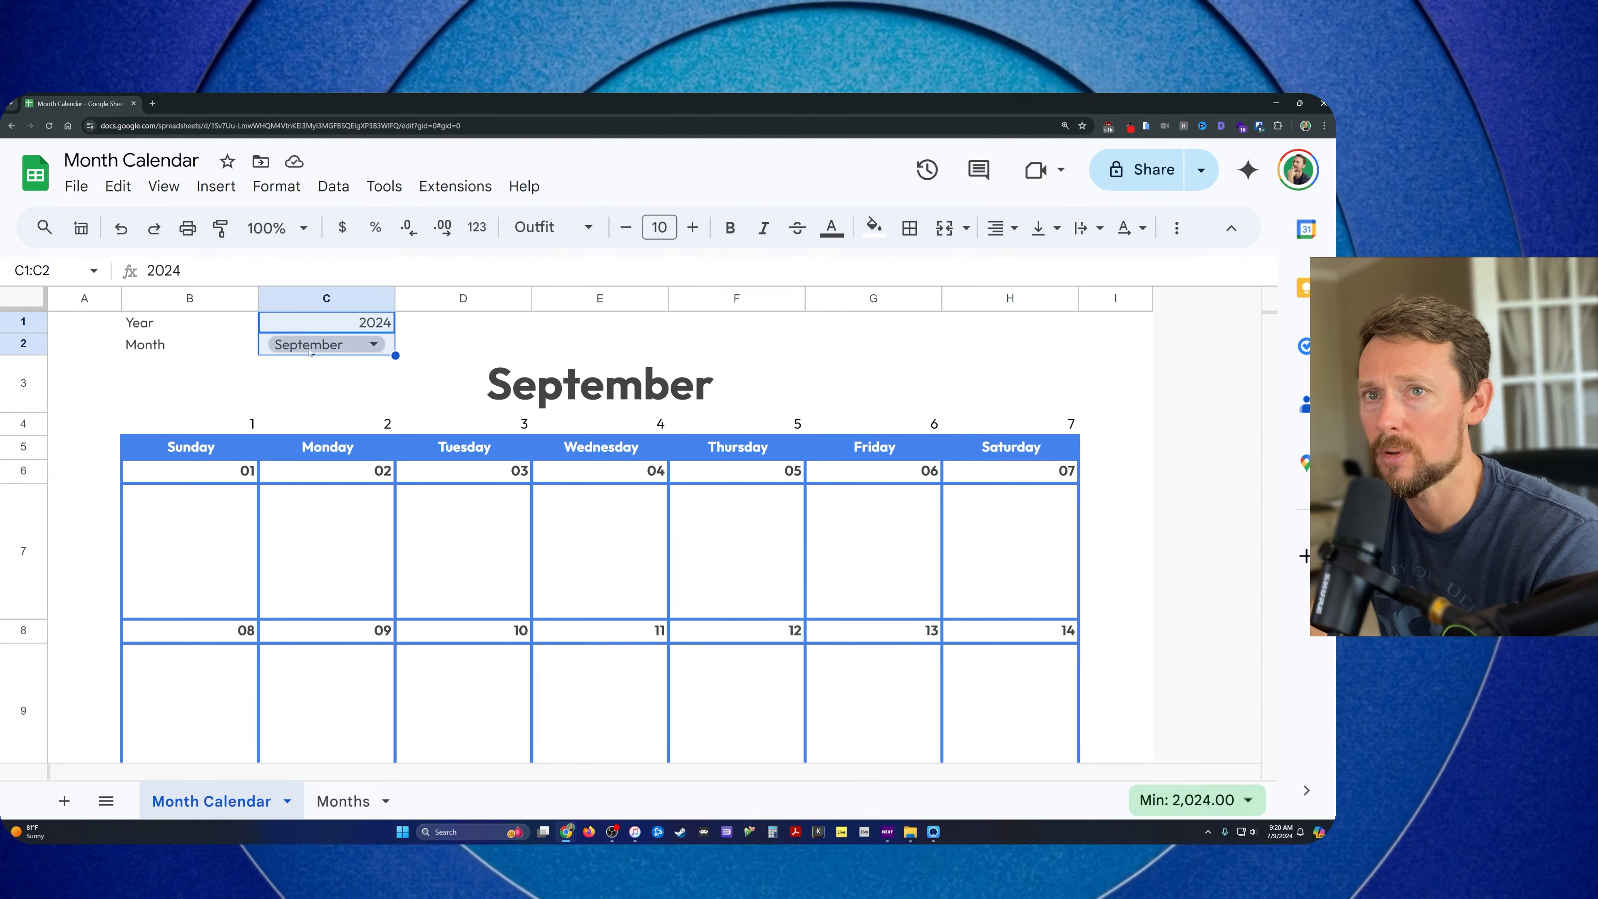
pyautogui.click(549, 392)
pyautogui.doubleClick(550, 393)
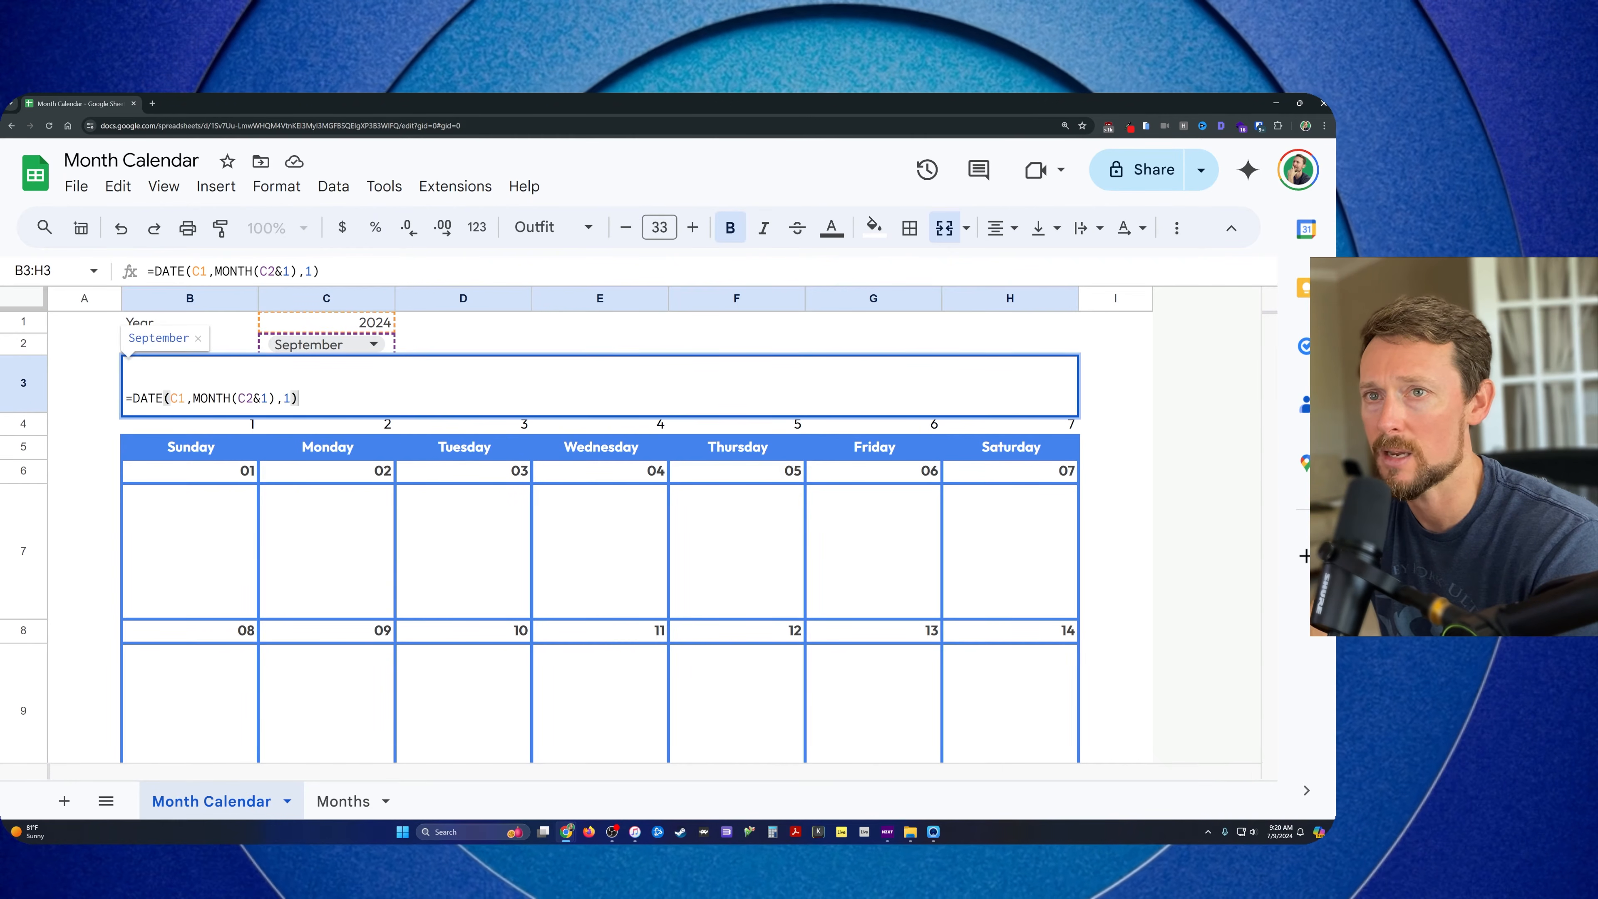
pyautogui.moveTo(133, 398); pyautogui.dragTo(164, 397)
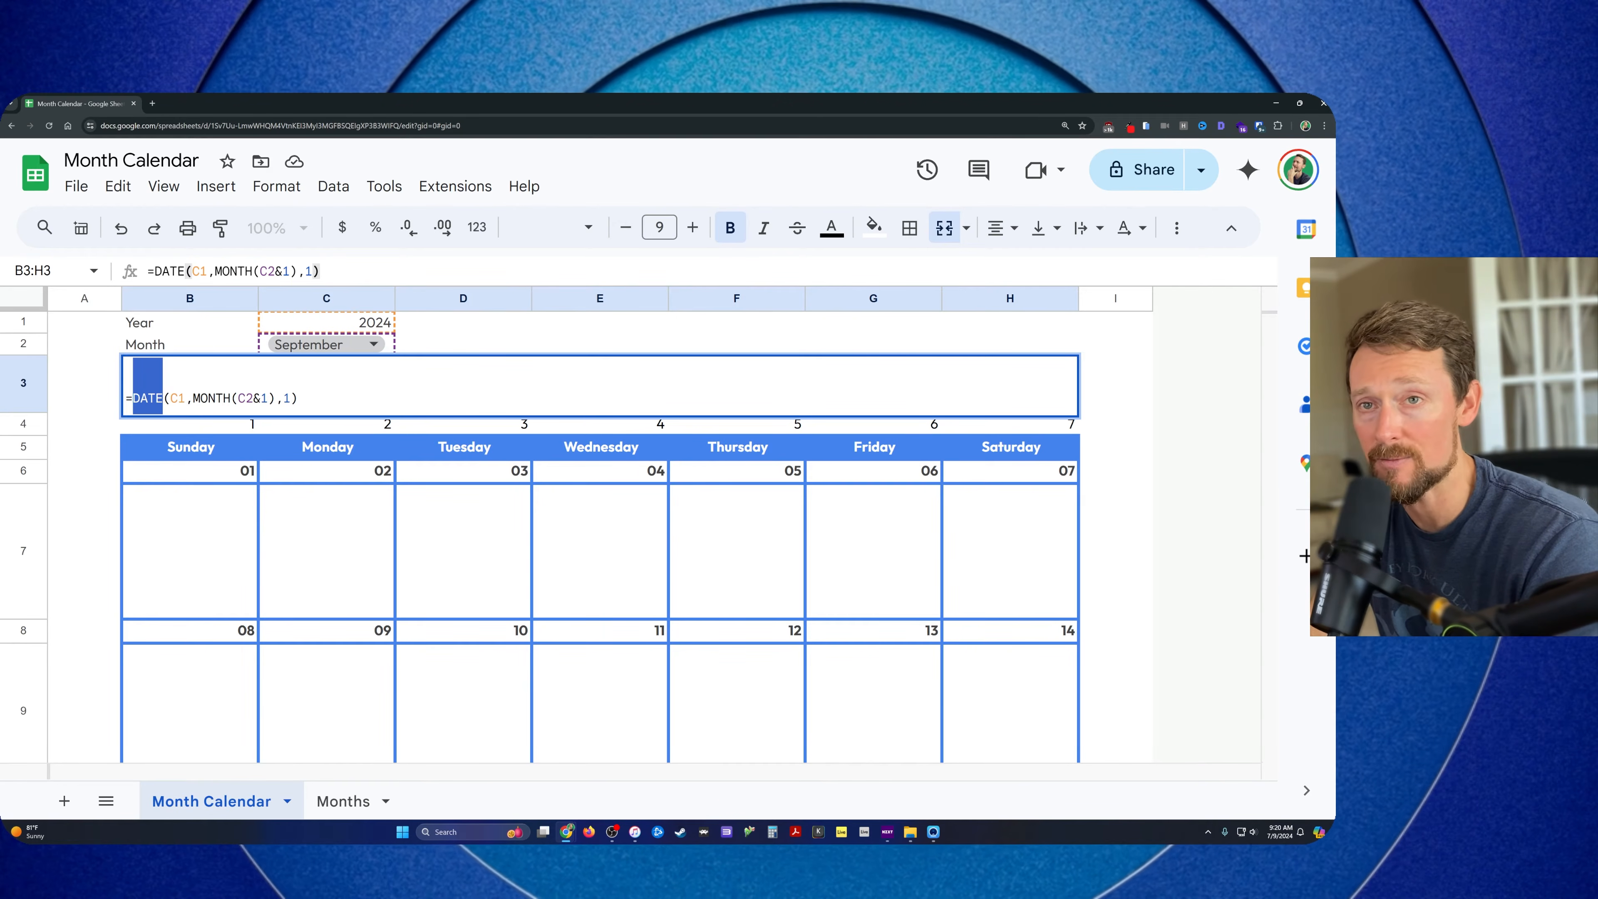
pyautogui.click(178, 398)
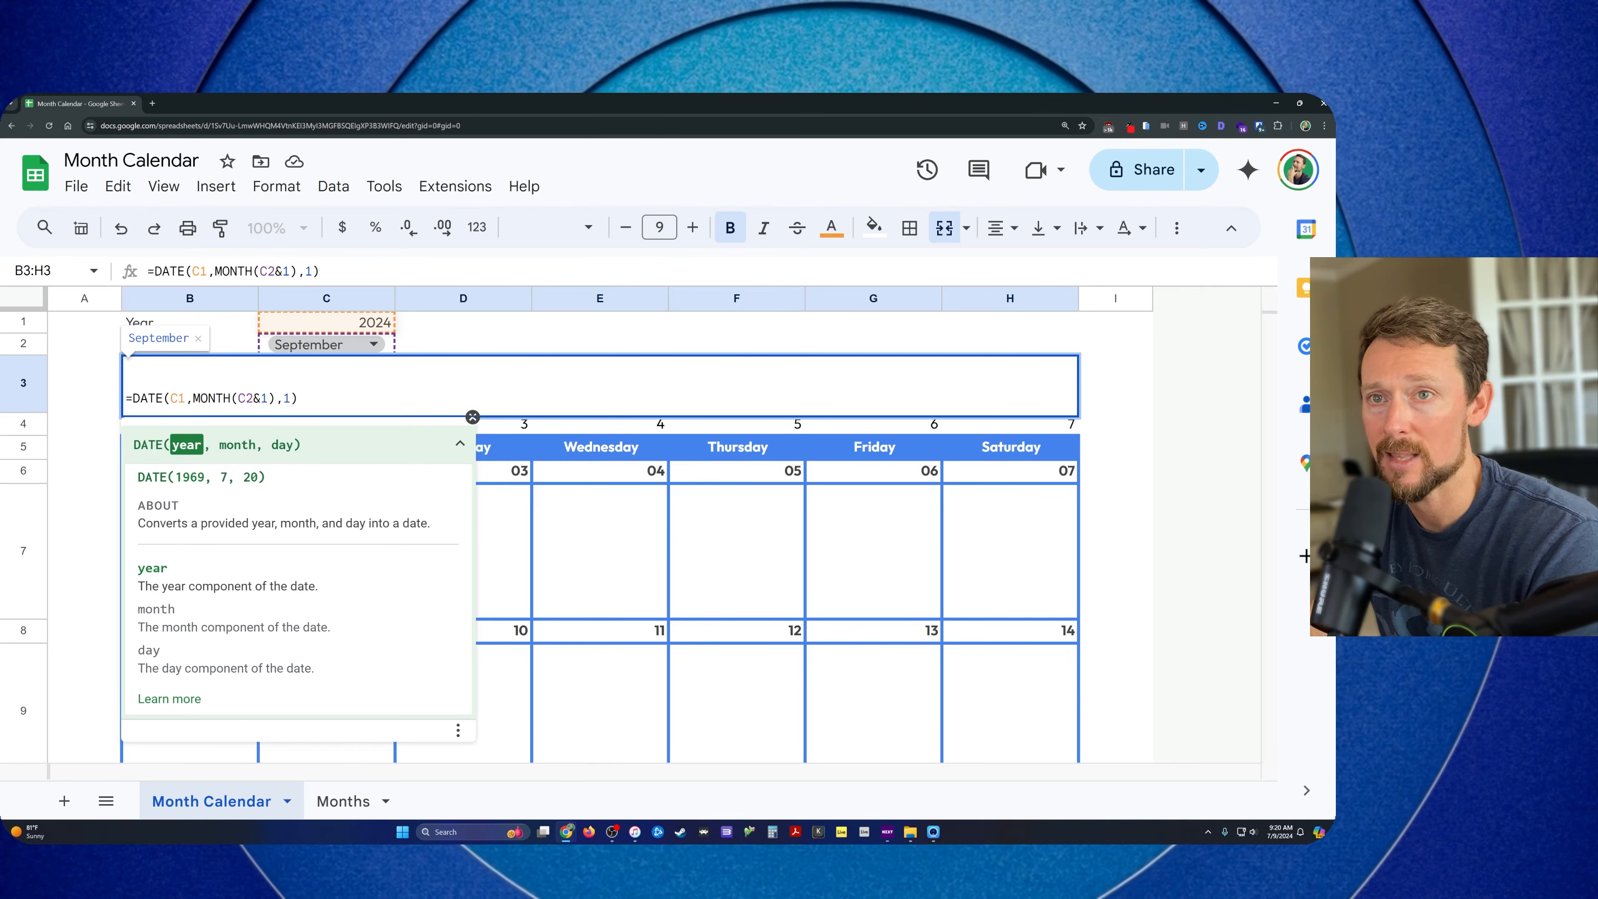
# Try replacing MONTH(C2&1) with plain C2 in the title's DATE formula and inspect the title cell
pyautogui.moveTo(193, 397); pyautogui.dragTo(277, 398)
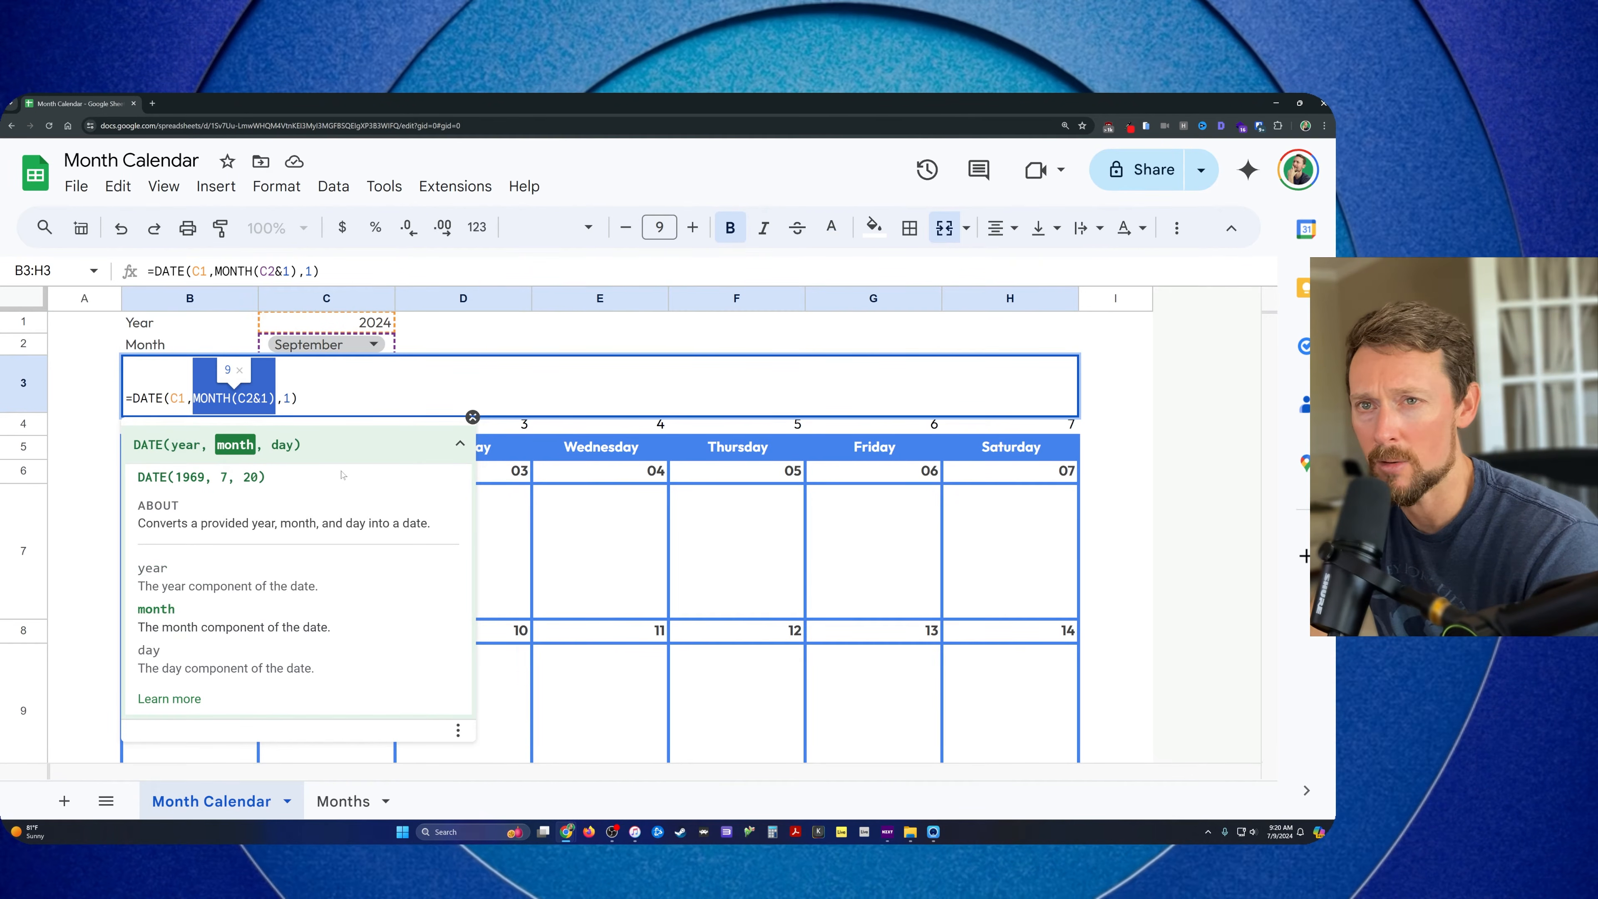
pyautogui.press('BackSpace')
pyautogui.write('C2')
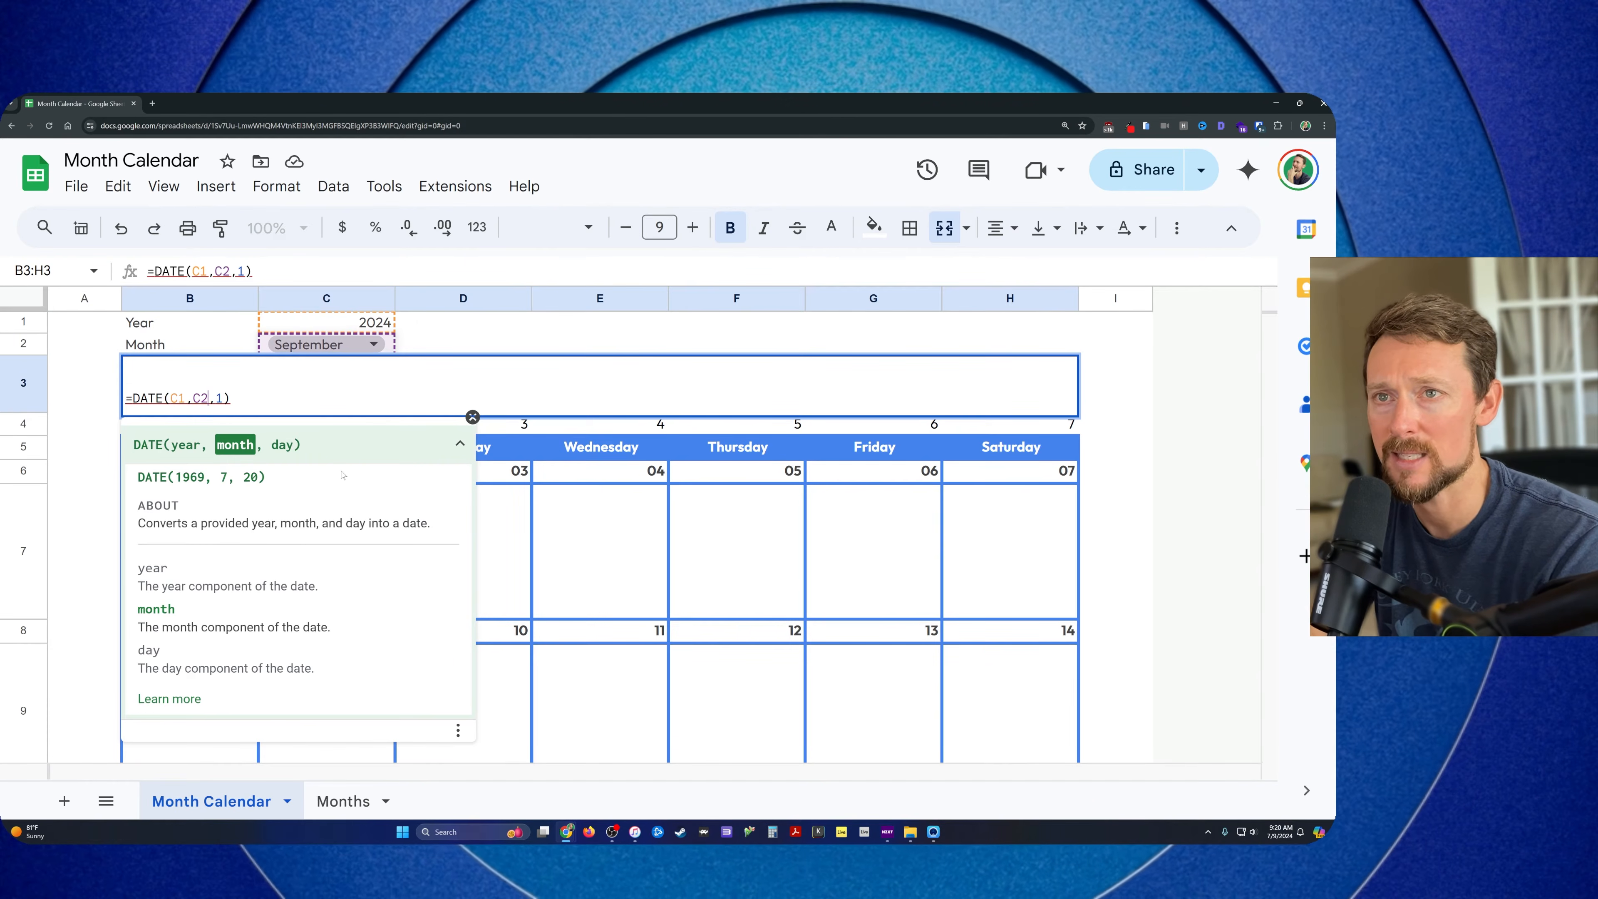
pyautogui.press('Return')
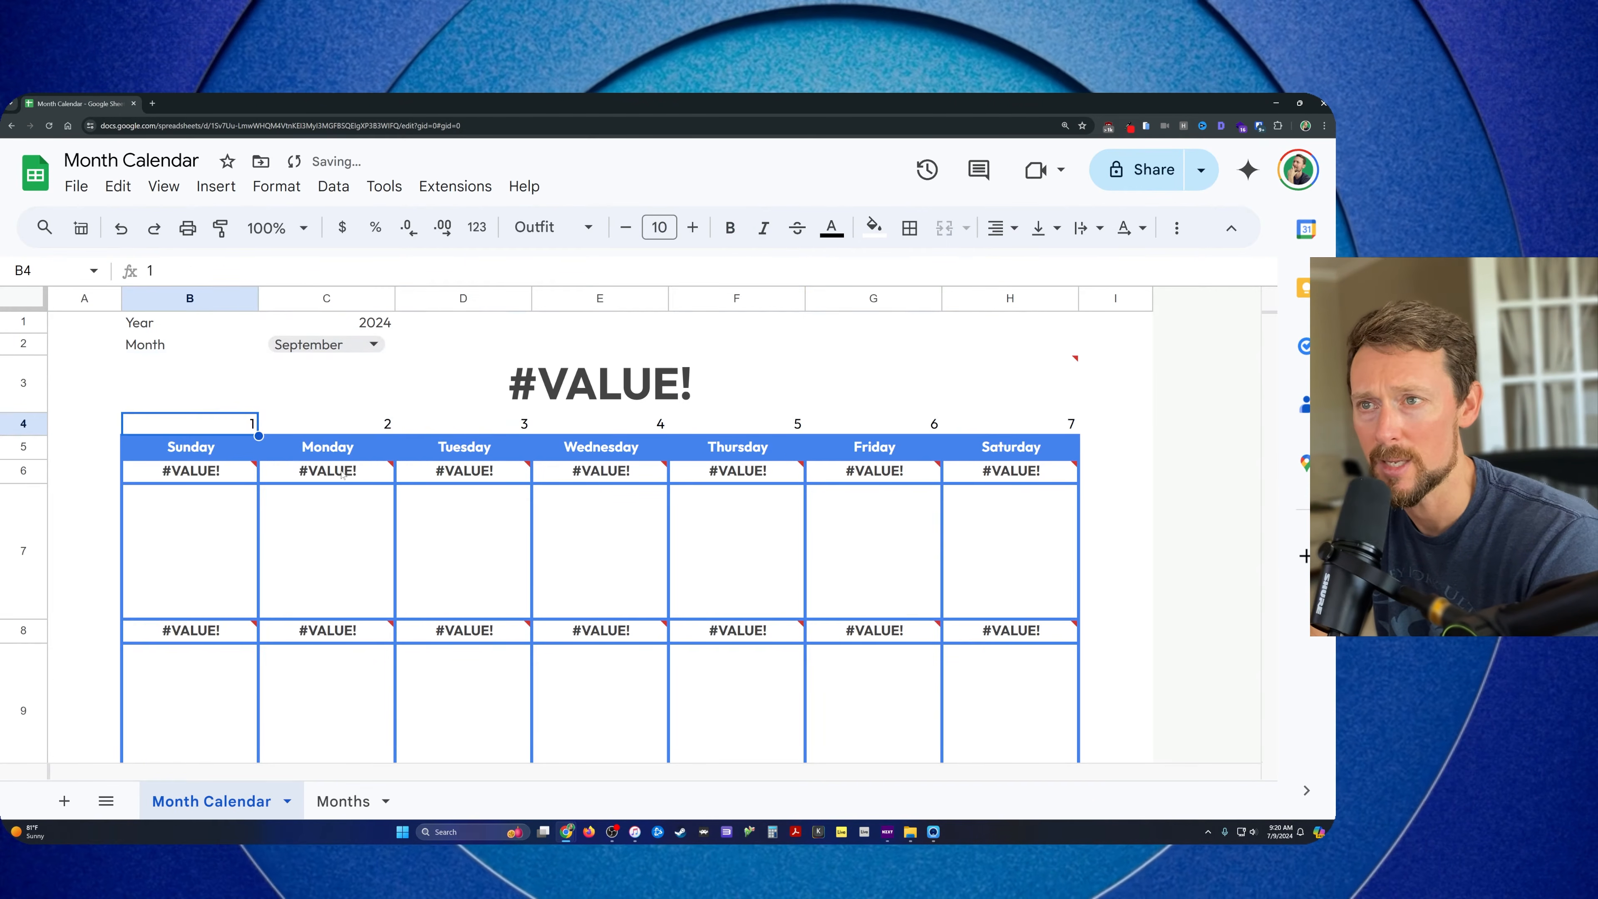
pyautogui.click(599, 373)
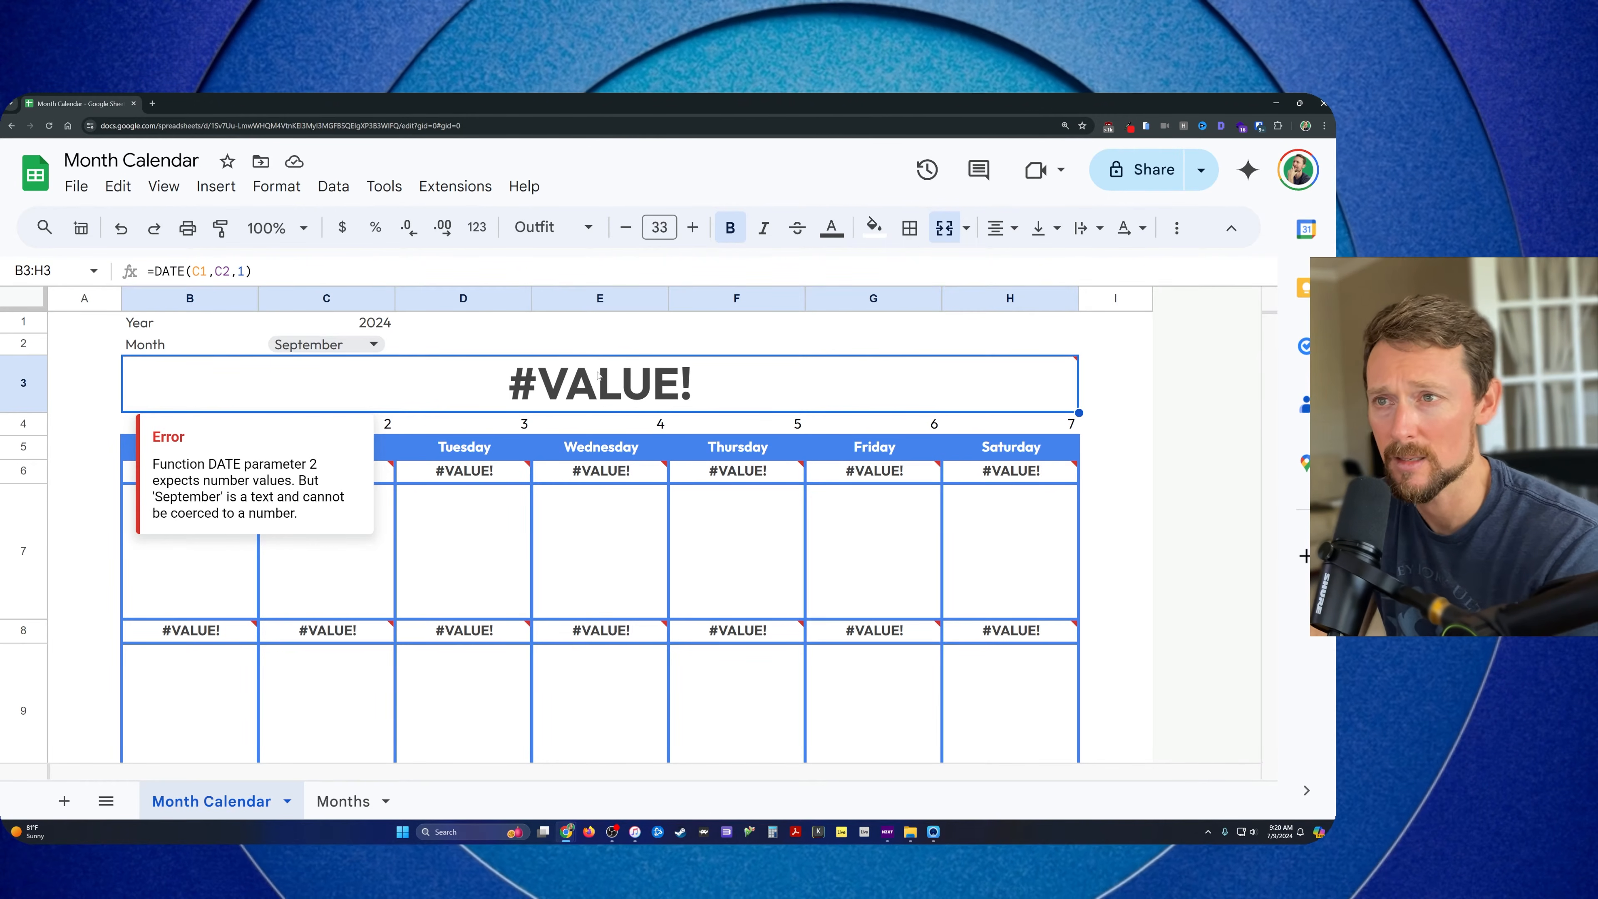
# Restore MONTH(C2&1) as the month argument of the title's DATE formula, examining the C2&1 part before committing it
pyautogui.doubleClick(599, 376)
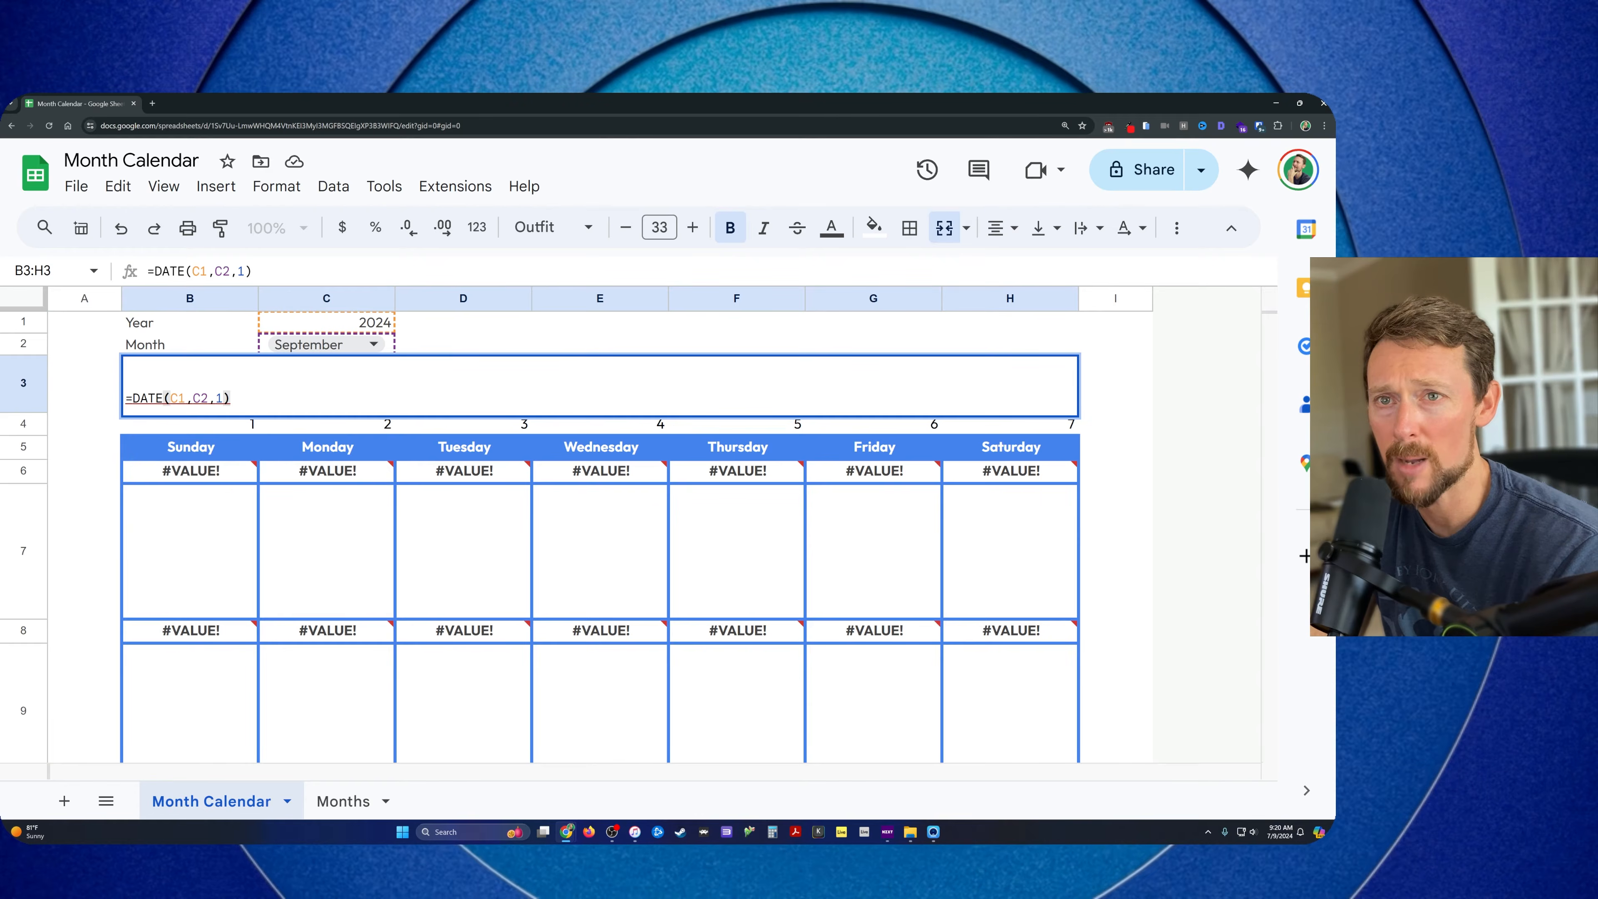
pyautogui.doubleClick(200, 399)
pyautogui.write('MONTH(C2&1)')
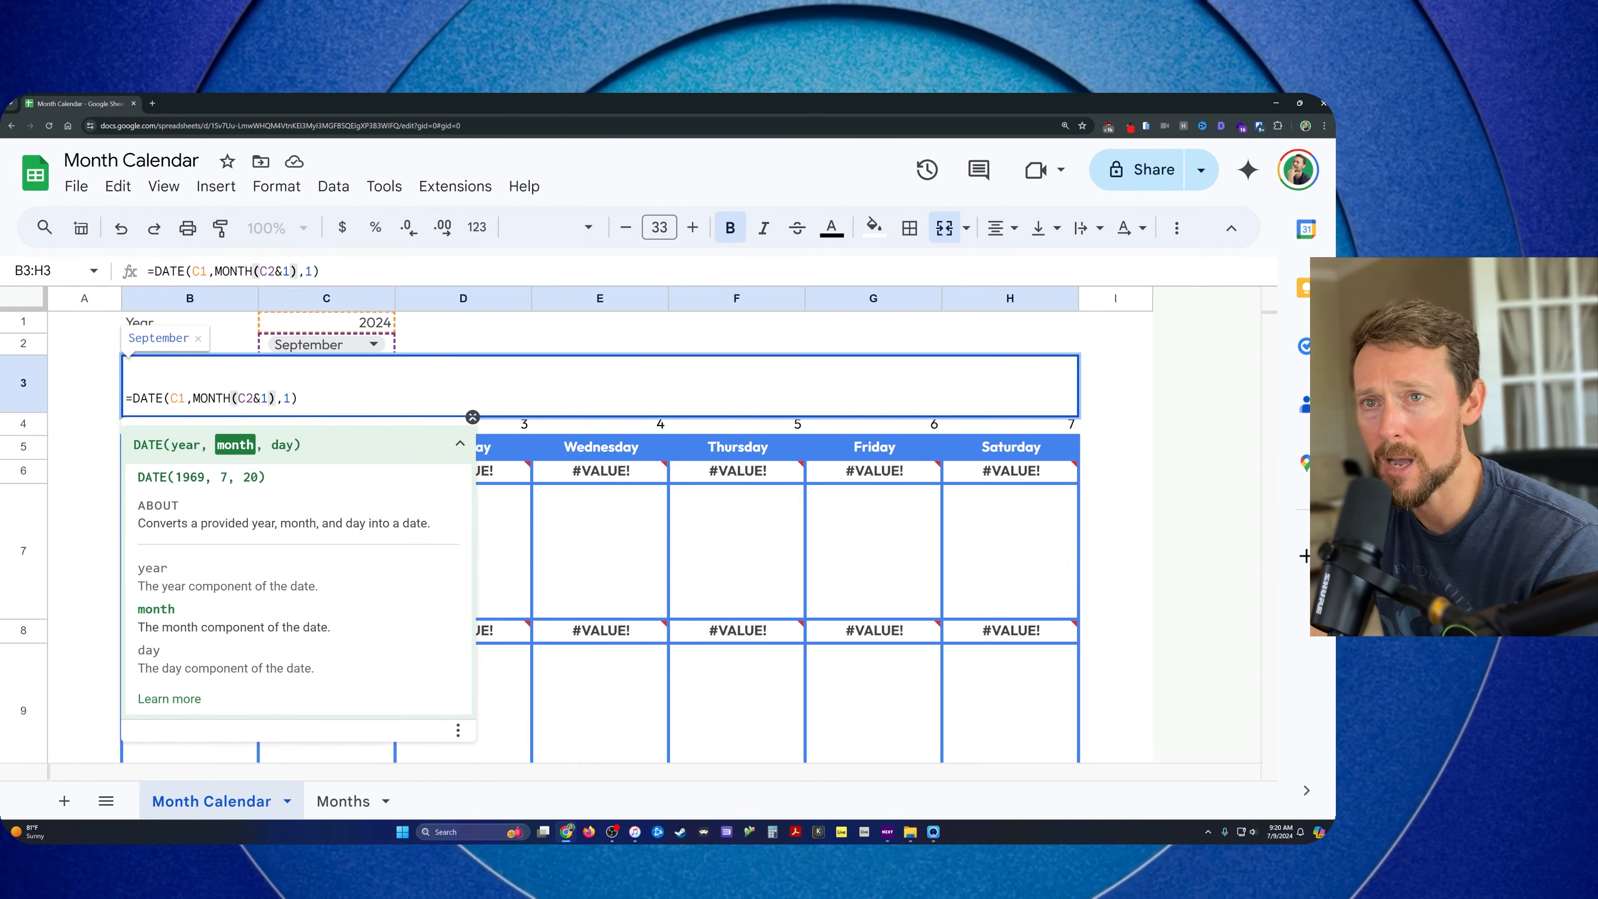
pyautogui.moveTo(253, 398); pyautogui.dragTo(268, 398)
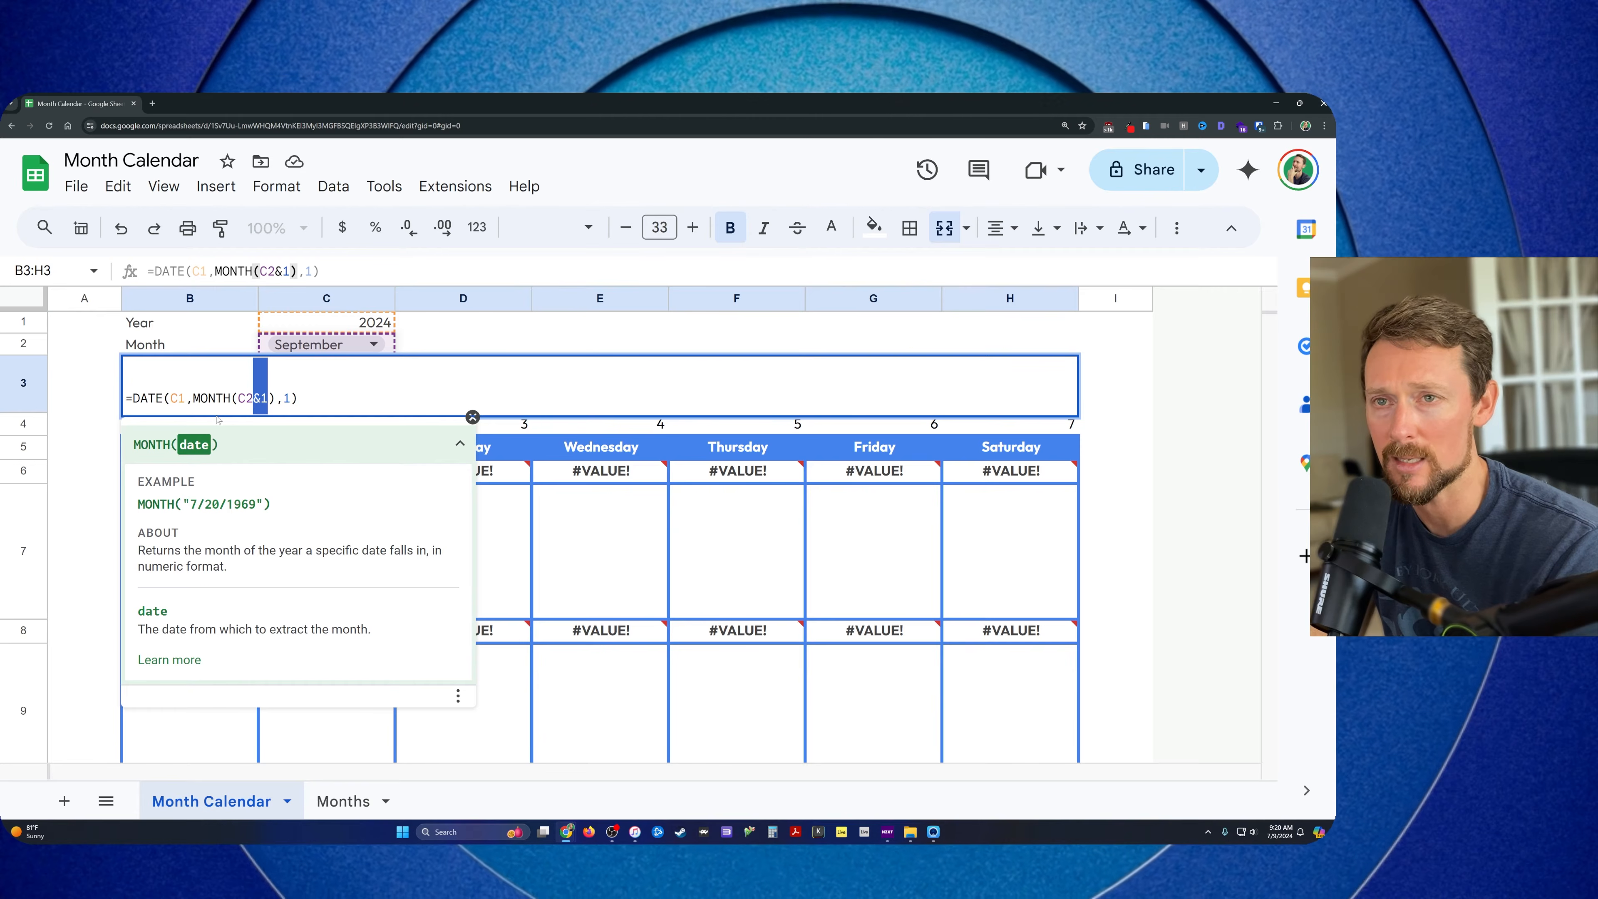
pyautogui.click(261, 398)
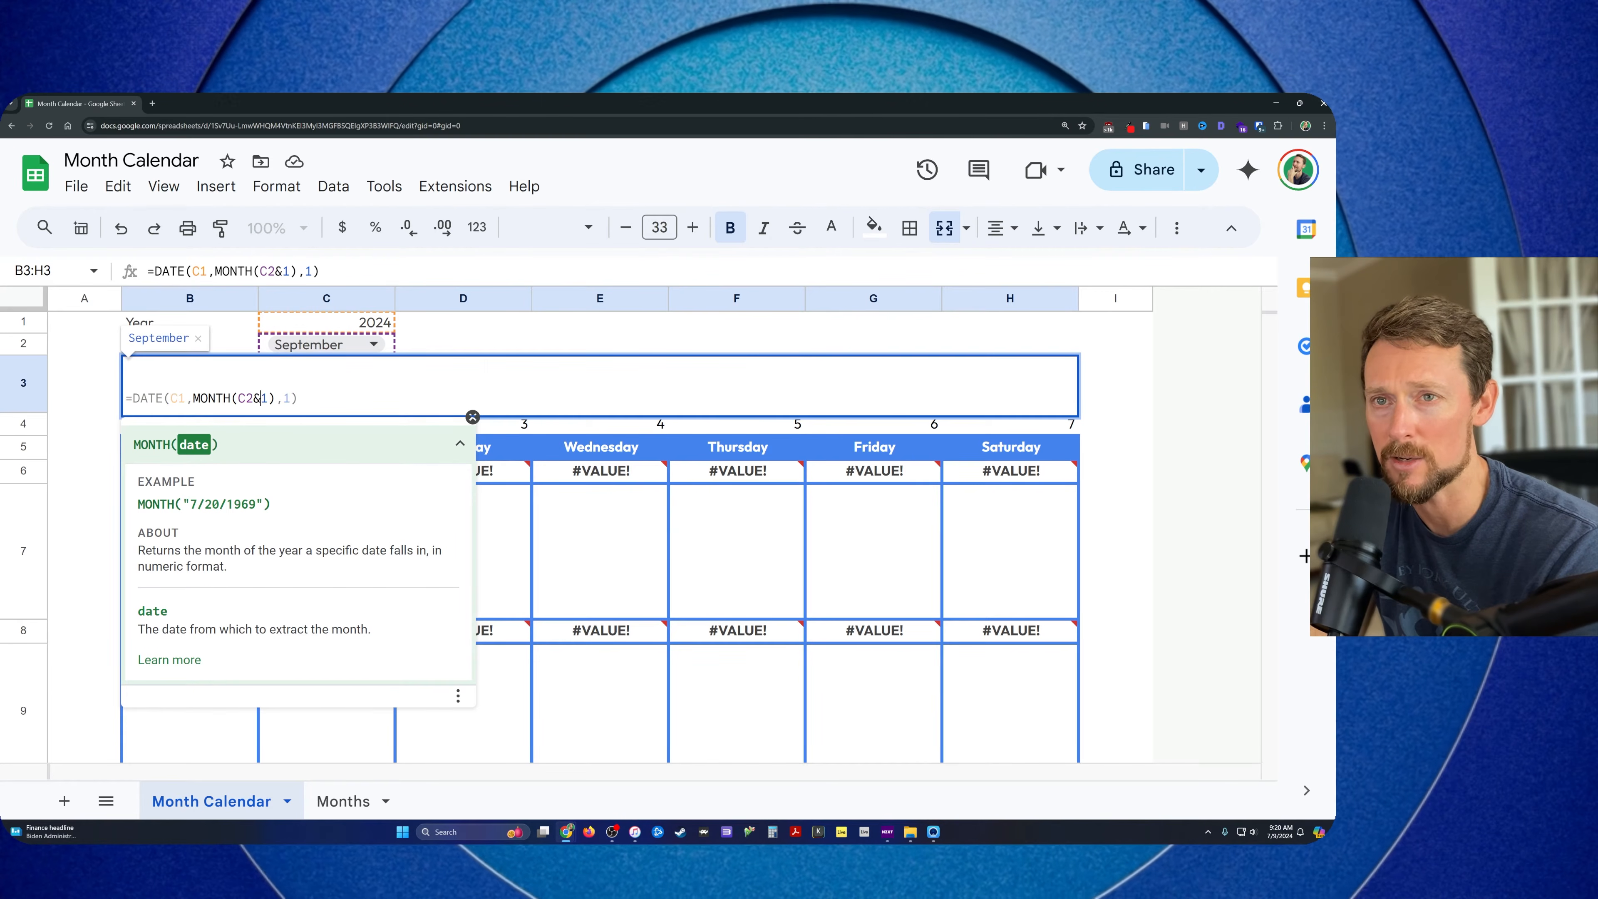
pyautogui.hotkey('shift', 'Left')
pyautogui.hotkey('shift', 'Left')
pyautogui.hotkey('shift', 'Left')
pyautogui.hotkey('shift', 'Left')
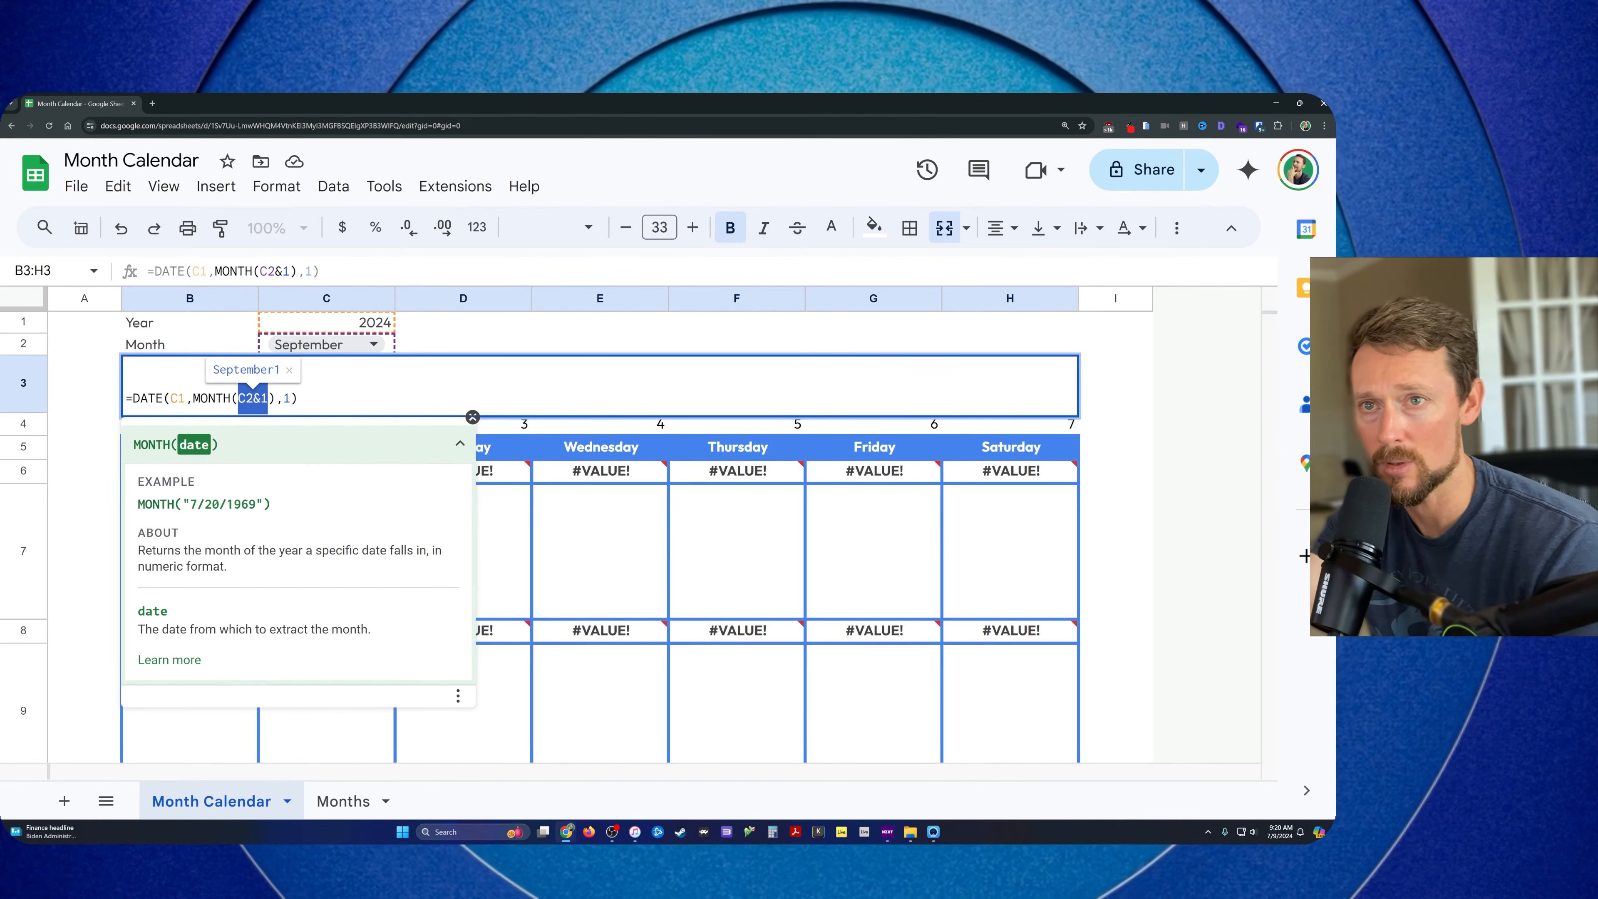
pyautogui.press('Return')
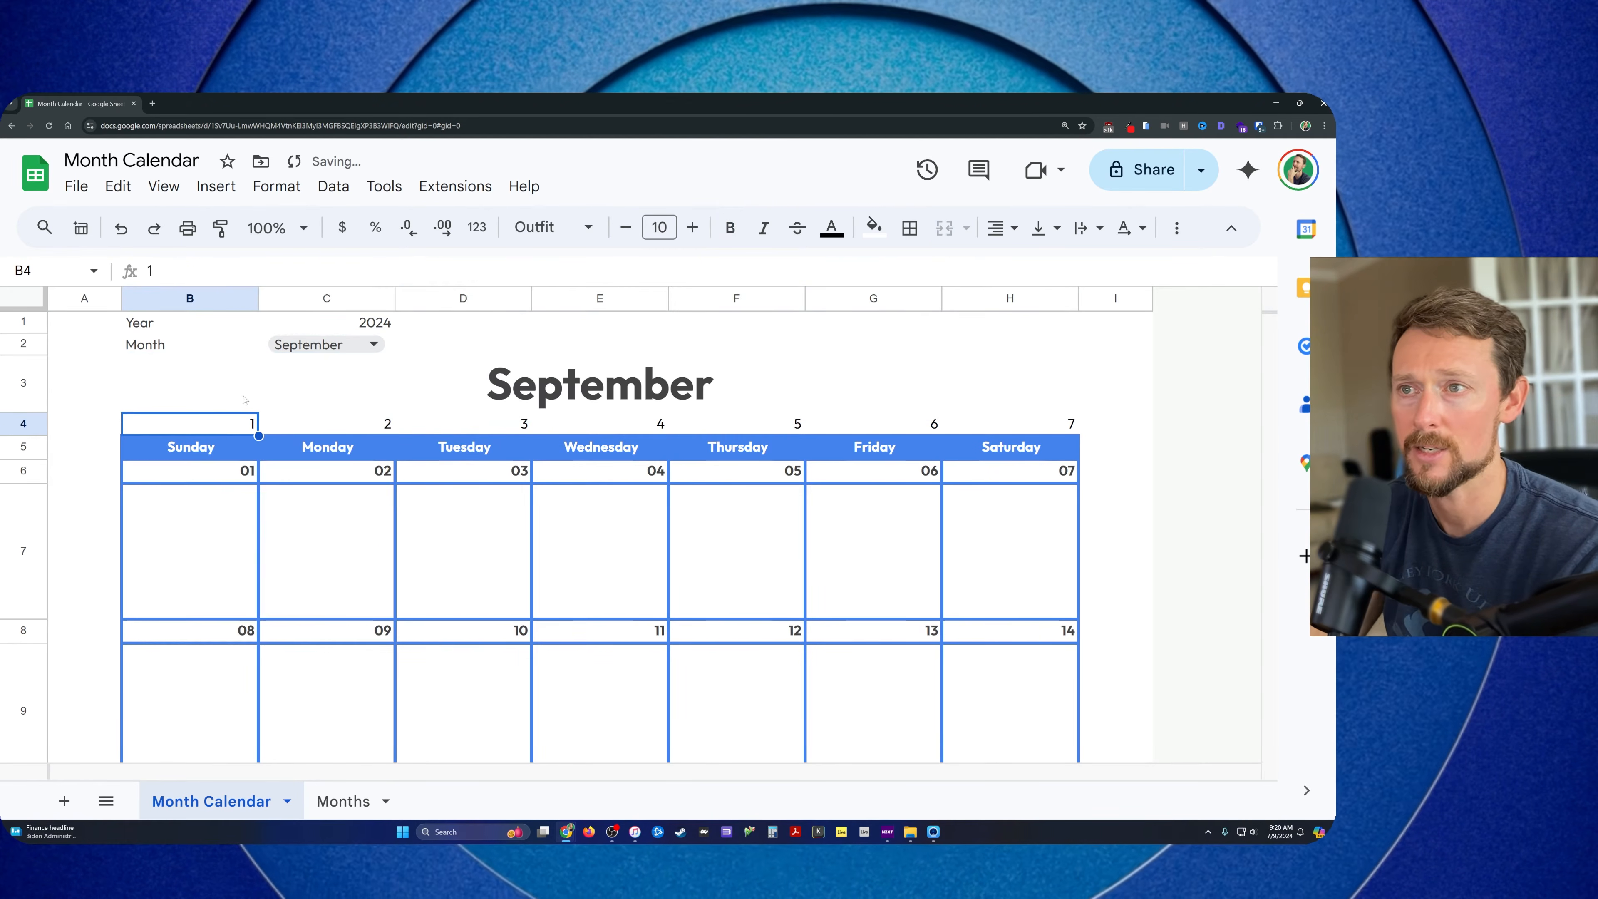
# Examine the number and date format options available for the title in B3:H3
pyautogui.click(619, 392)
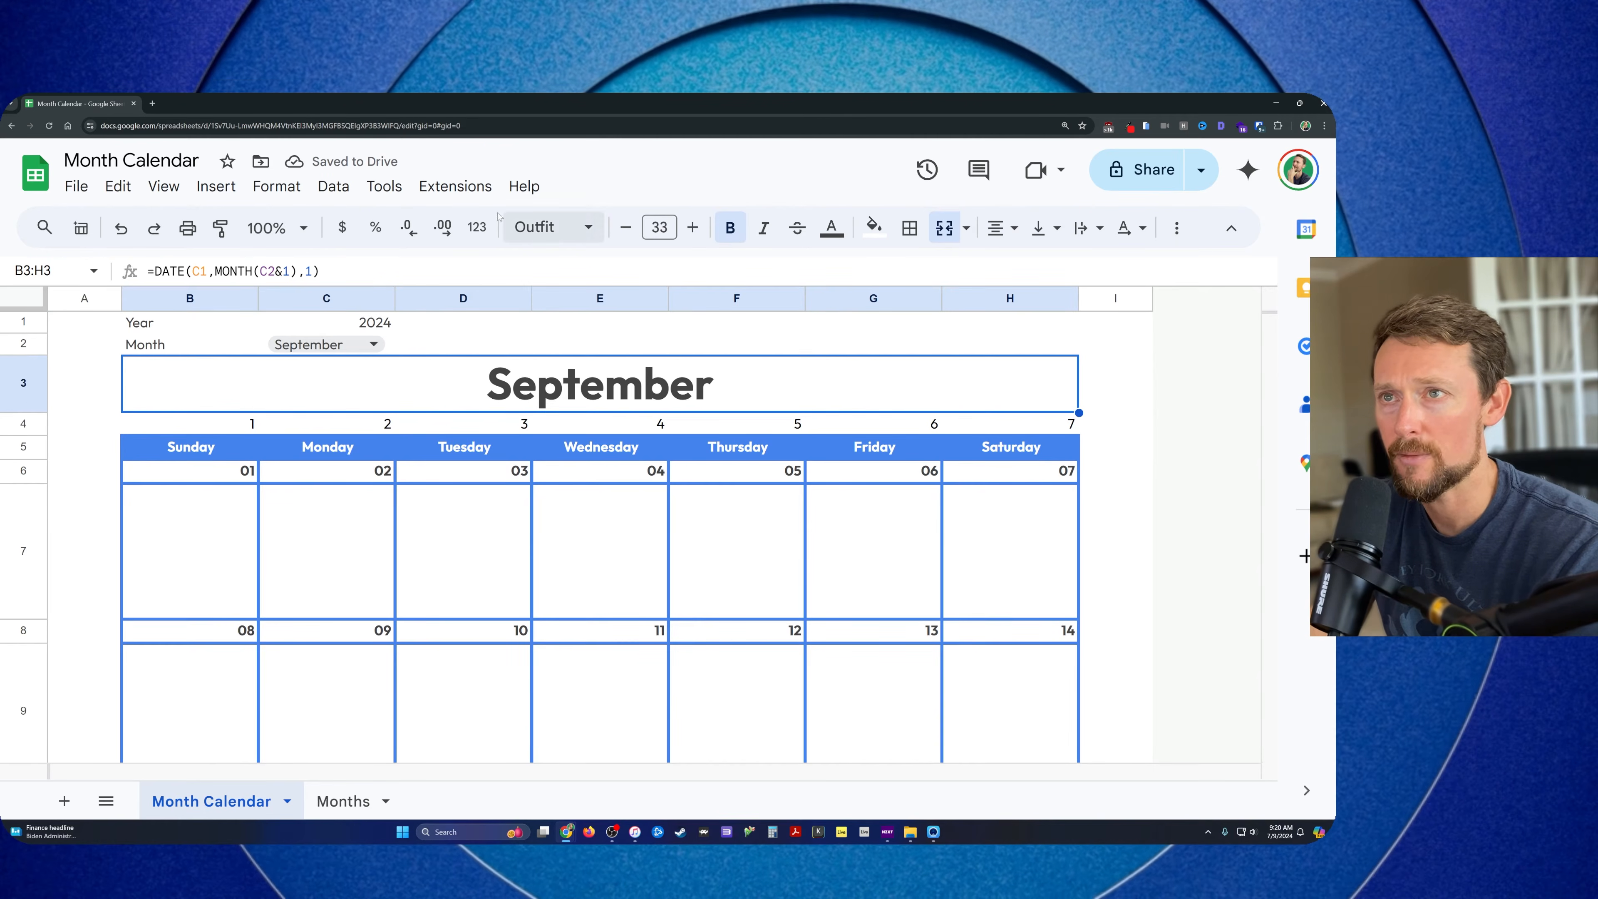
pyautogui.click(476, 227)
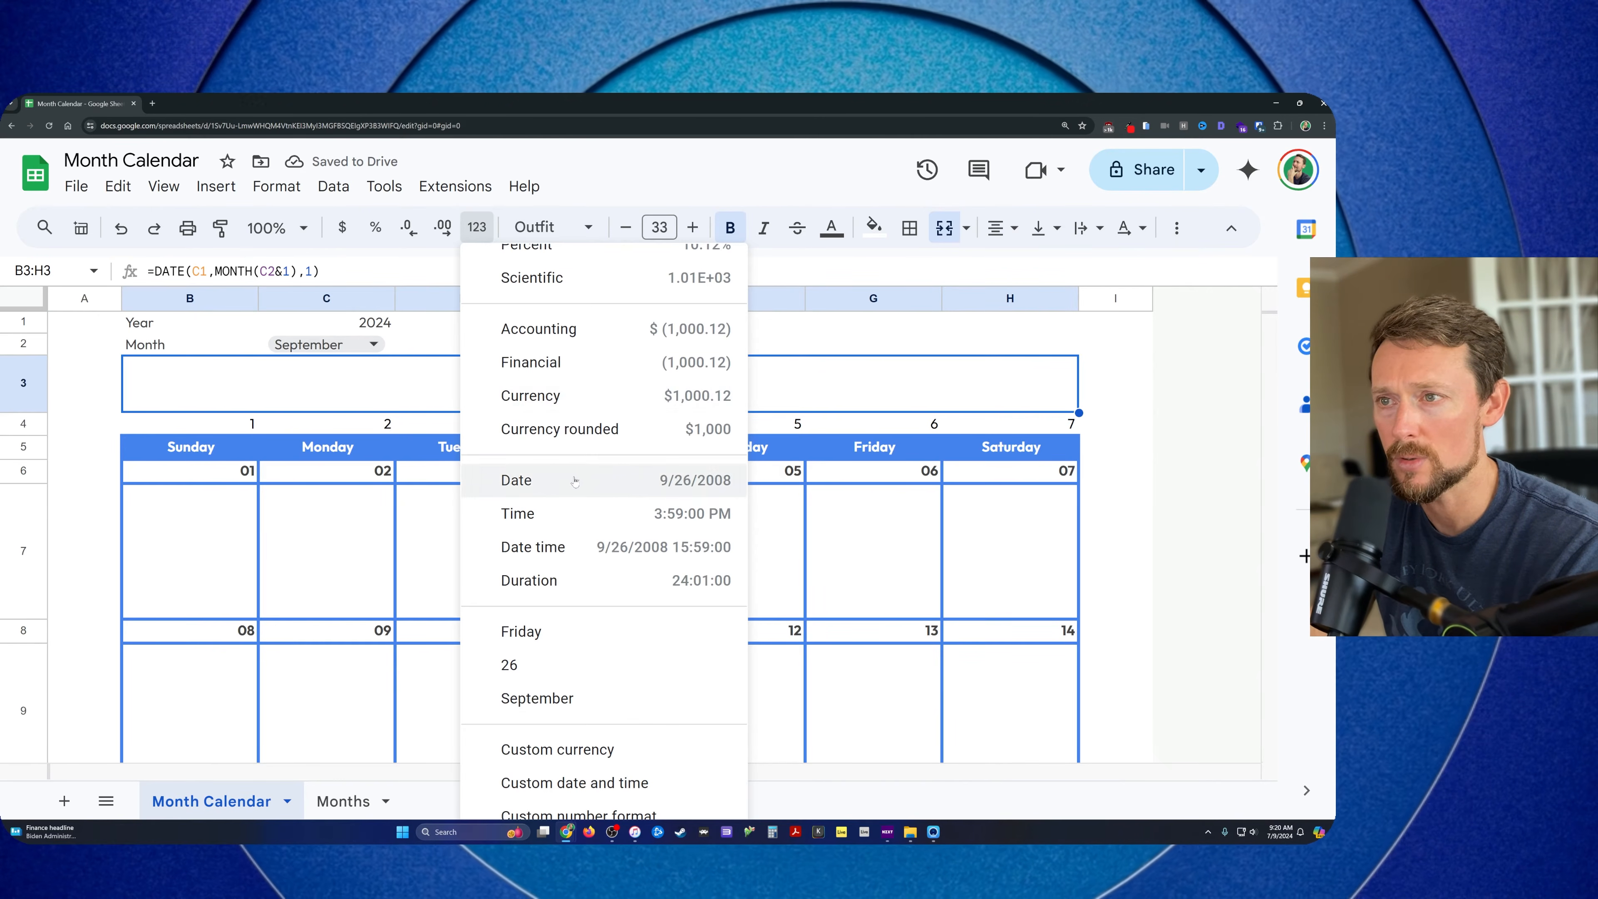
pyautogui.click(595, 480)
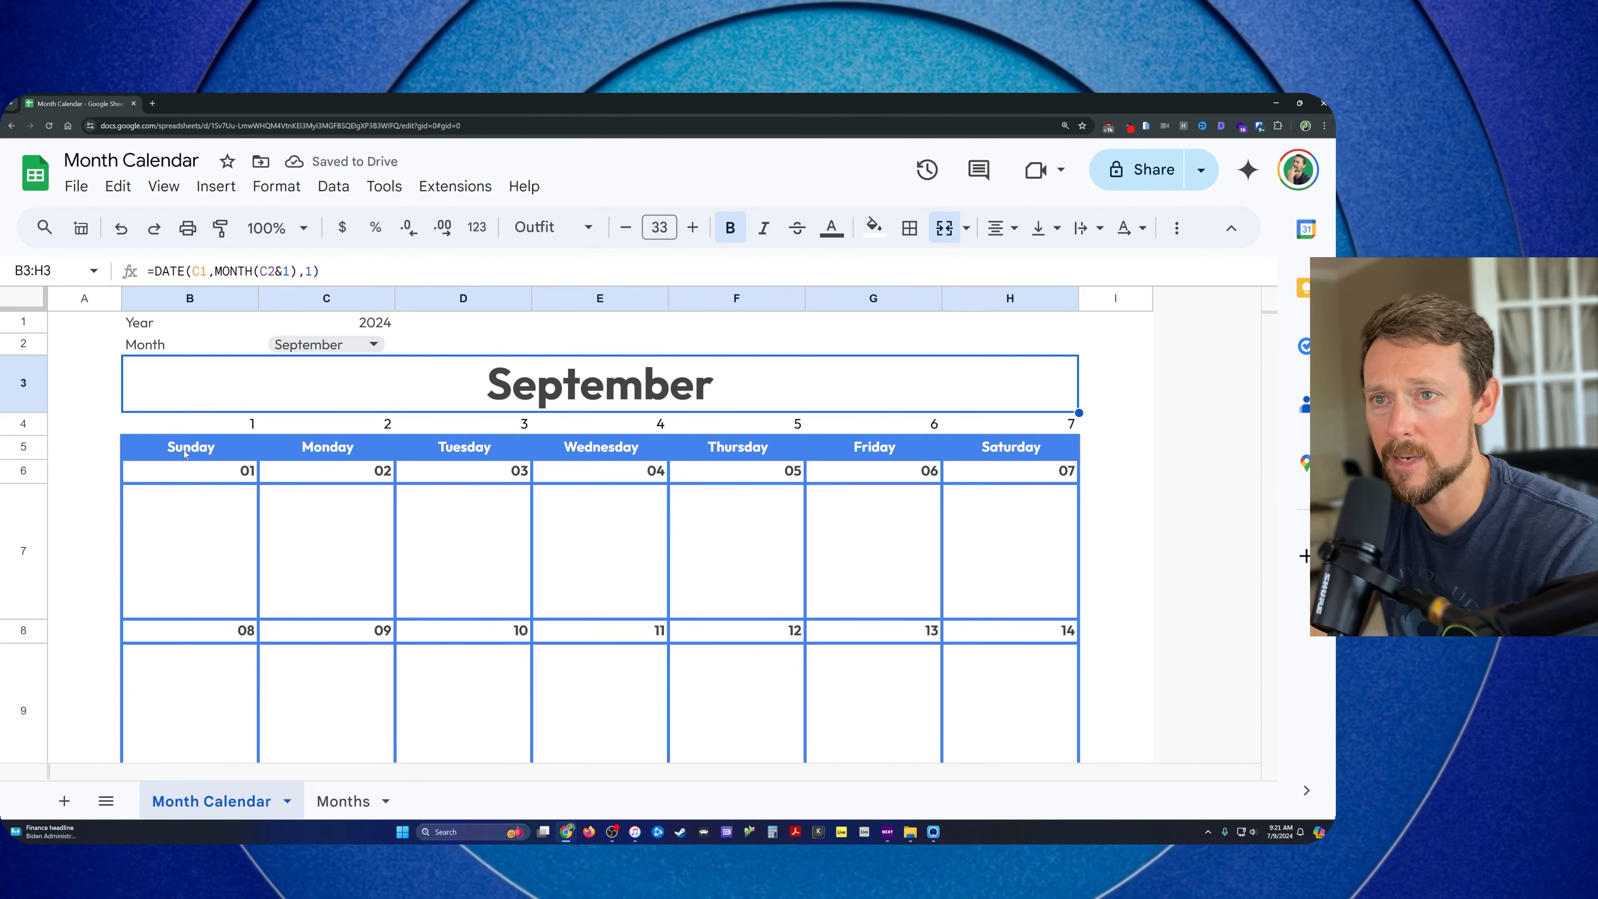
# Select the row of numbers B4:H4 above the weekday headers to examine it
pyautogui.click(230, 426)
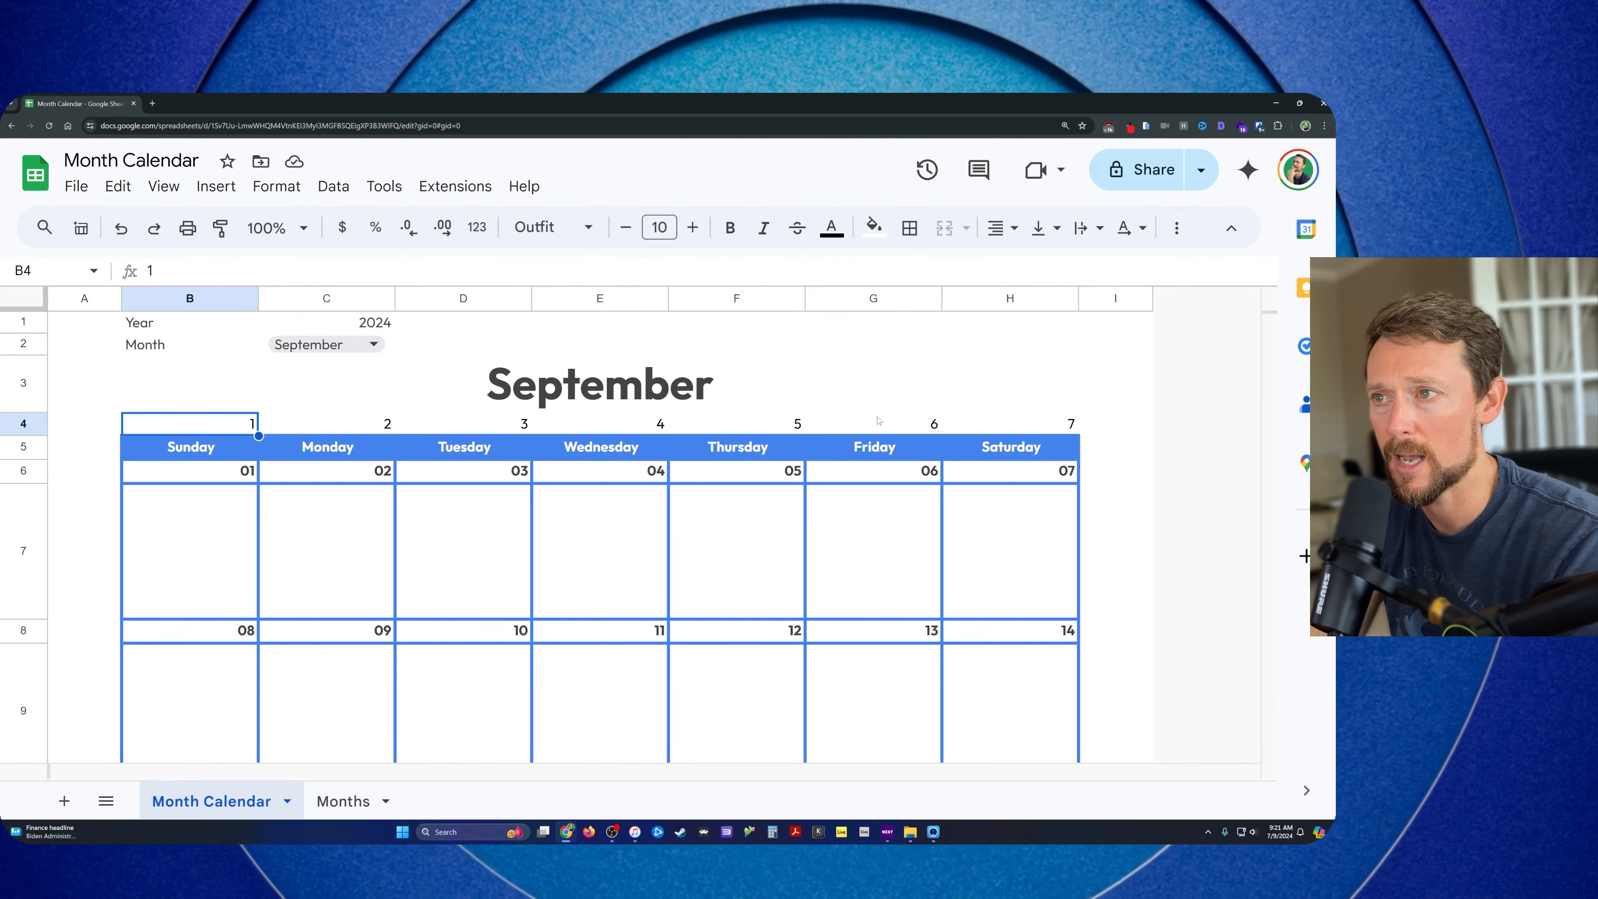
pyautogui.hotkey('ctrl', 'shift', 'Right')
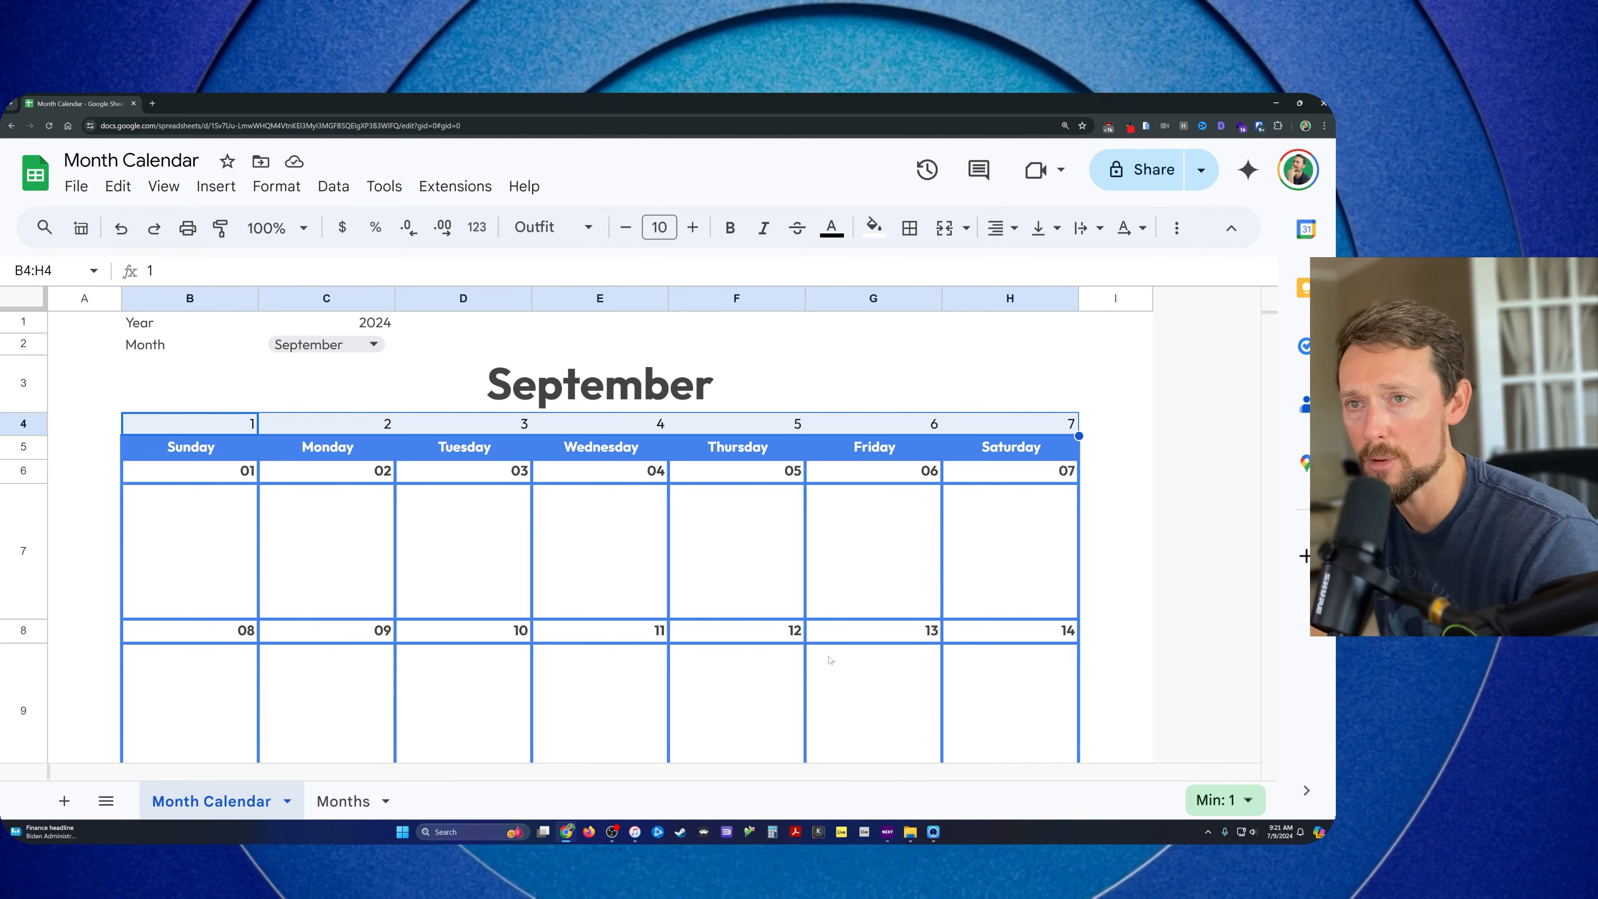
# Examine the WEEKDAY(B4) formula behind the Sunday header in B5, leaving the formula as it is
pyautogui.doubleClick(209, 451)
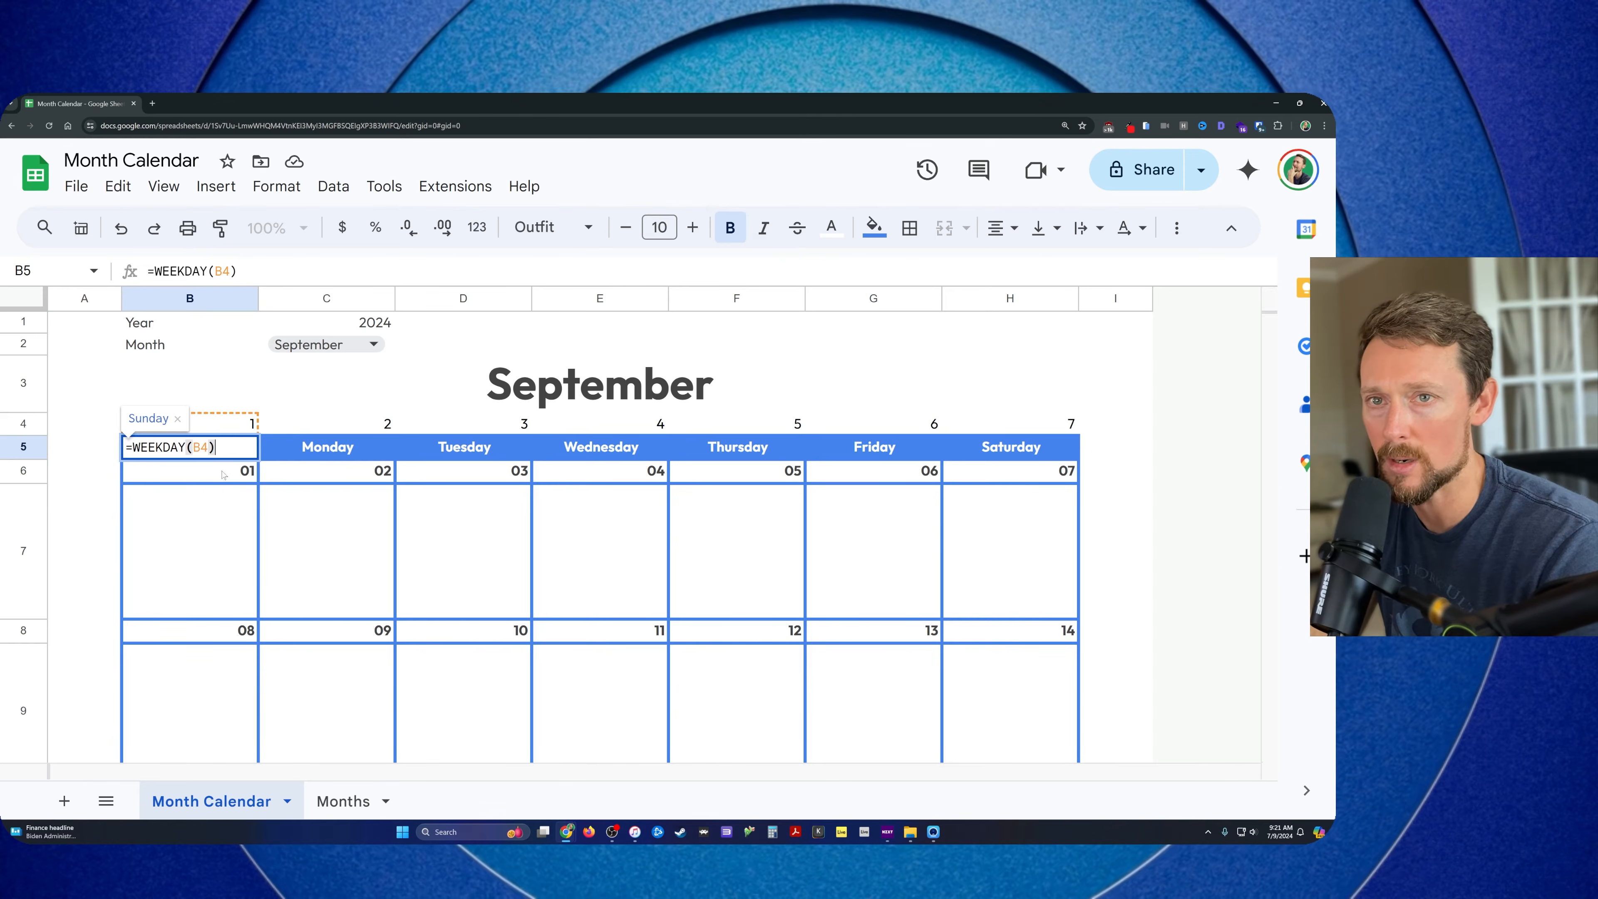
pyautogui.moveTo(216, 447); pyautogui.dragTo(133, 447)
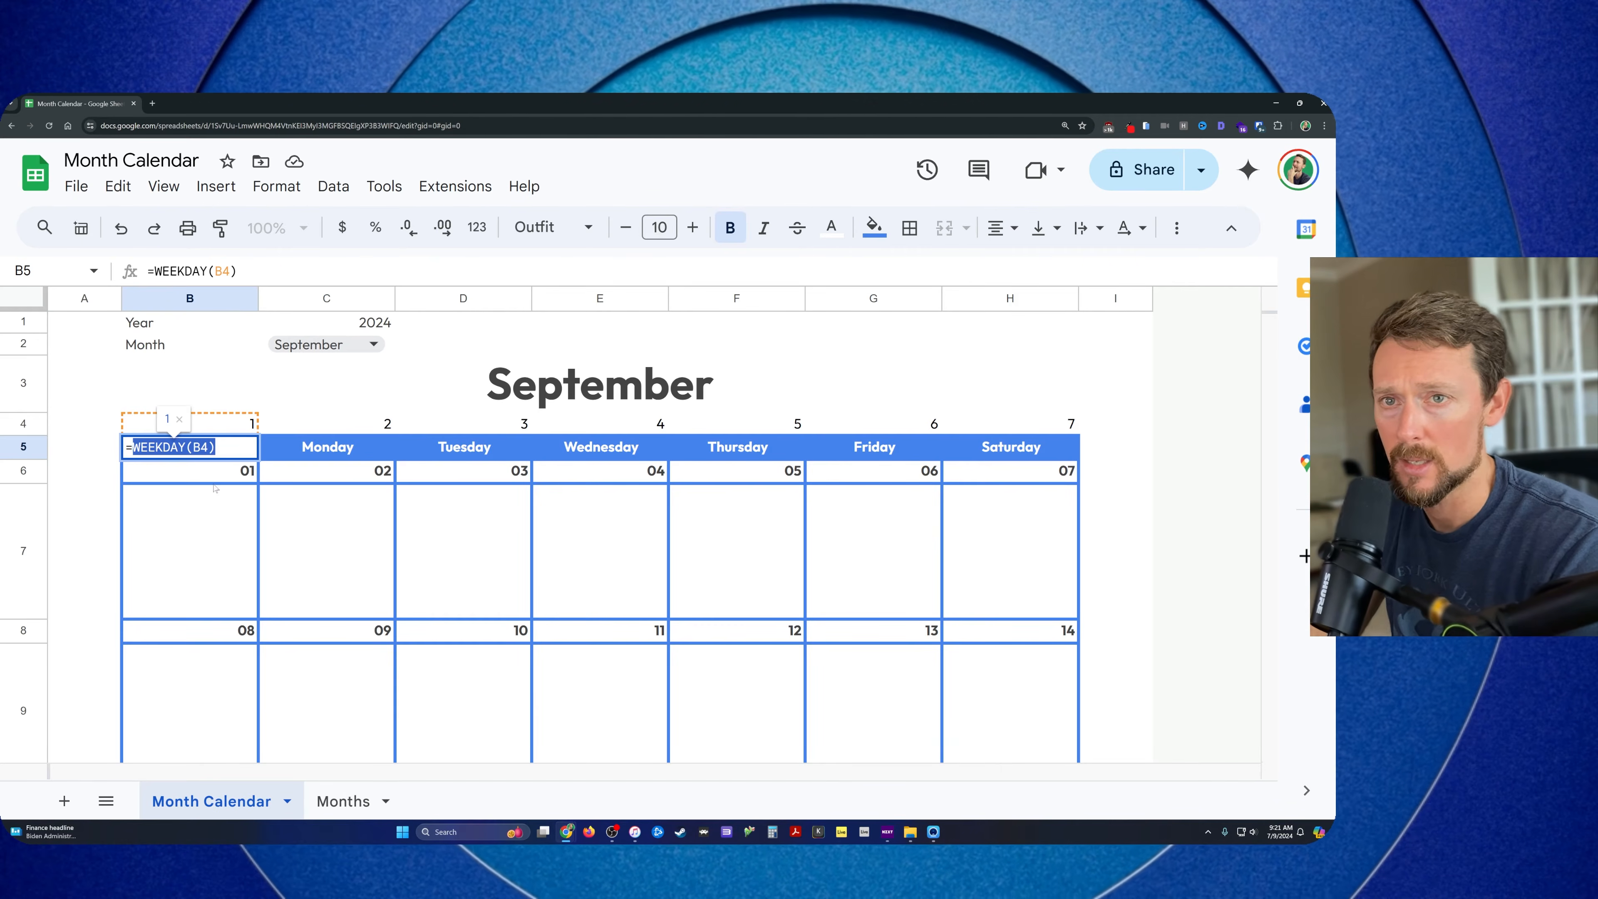
pyautogui.press('Return')
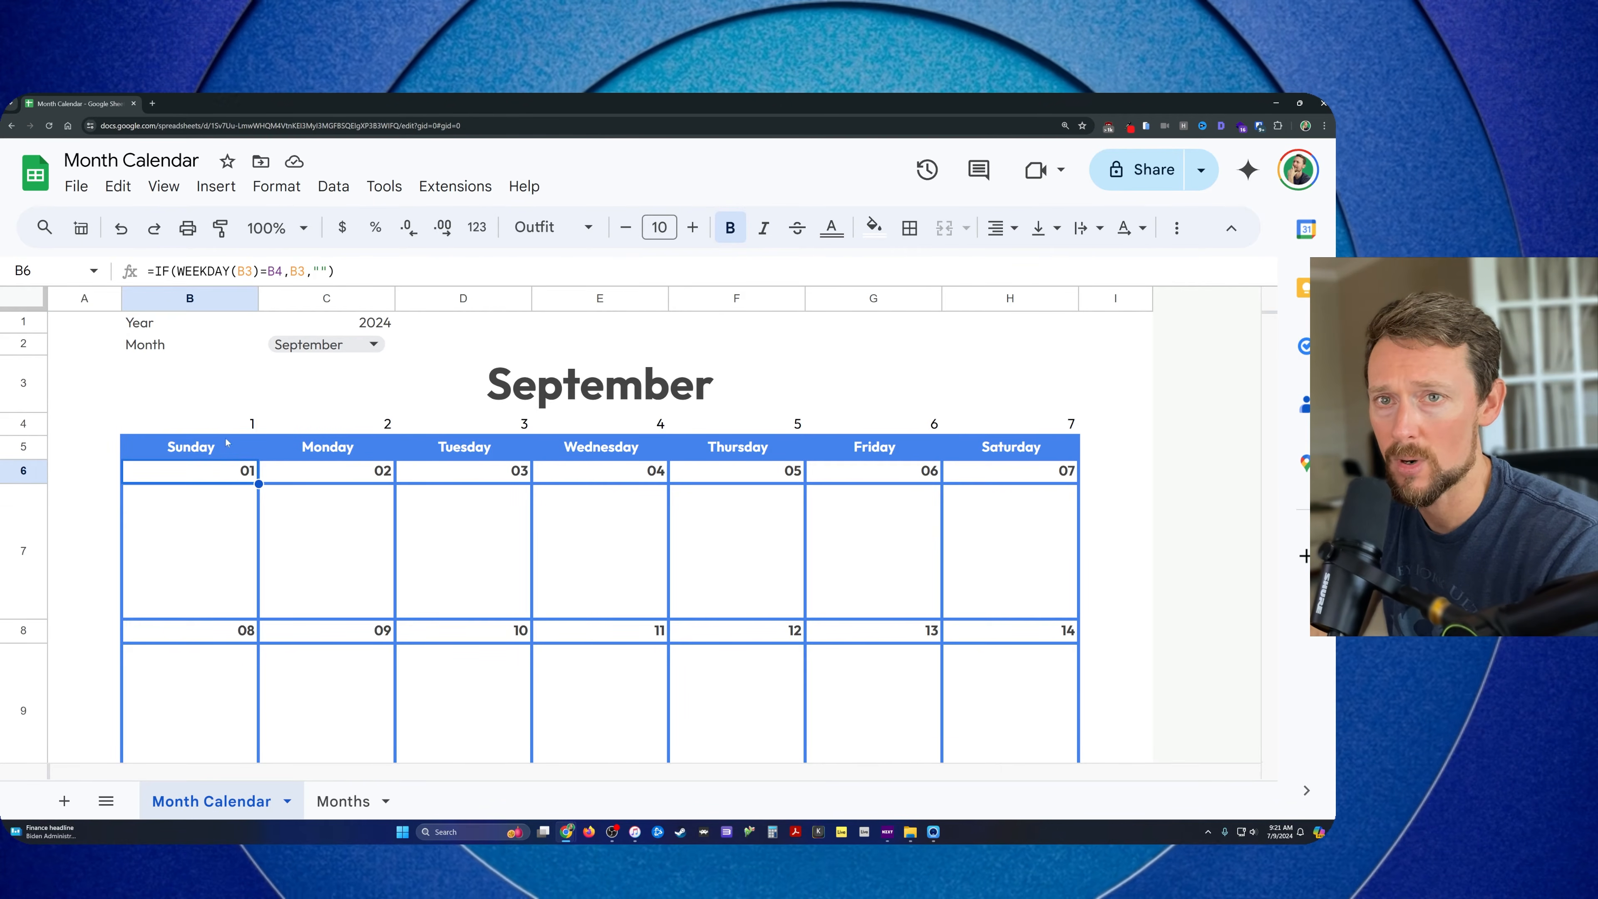
pyautogui.click(226, 439)
pyautogui.doubleClick(226, 445)
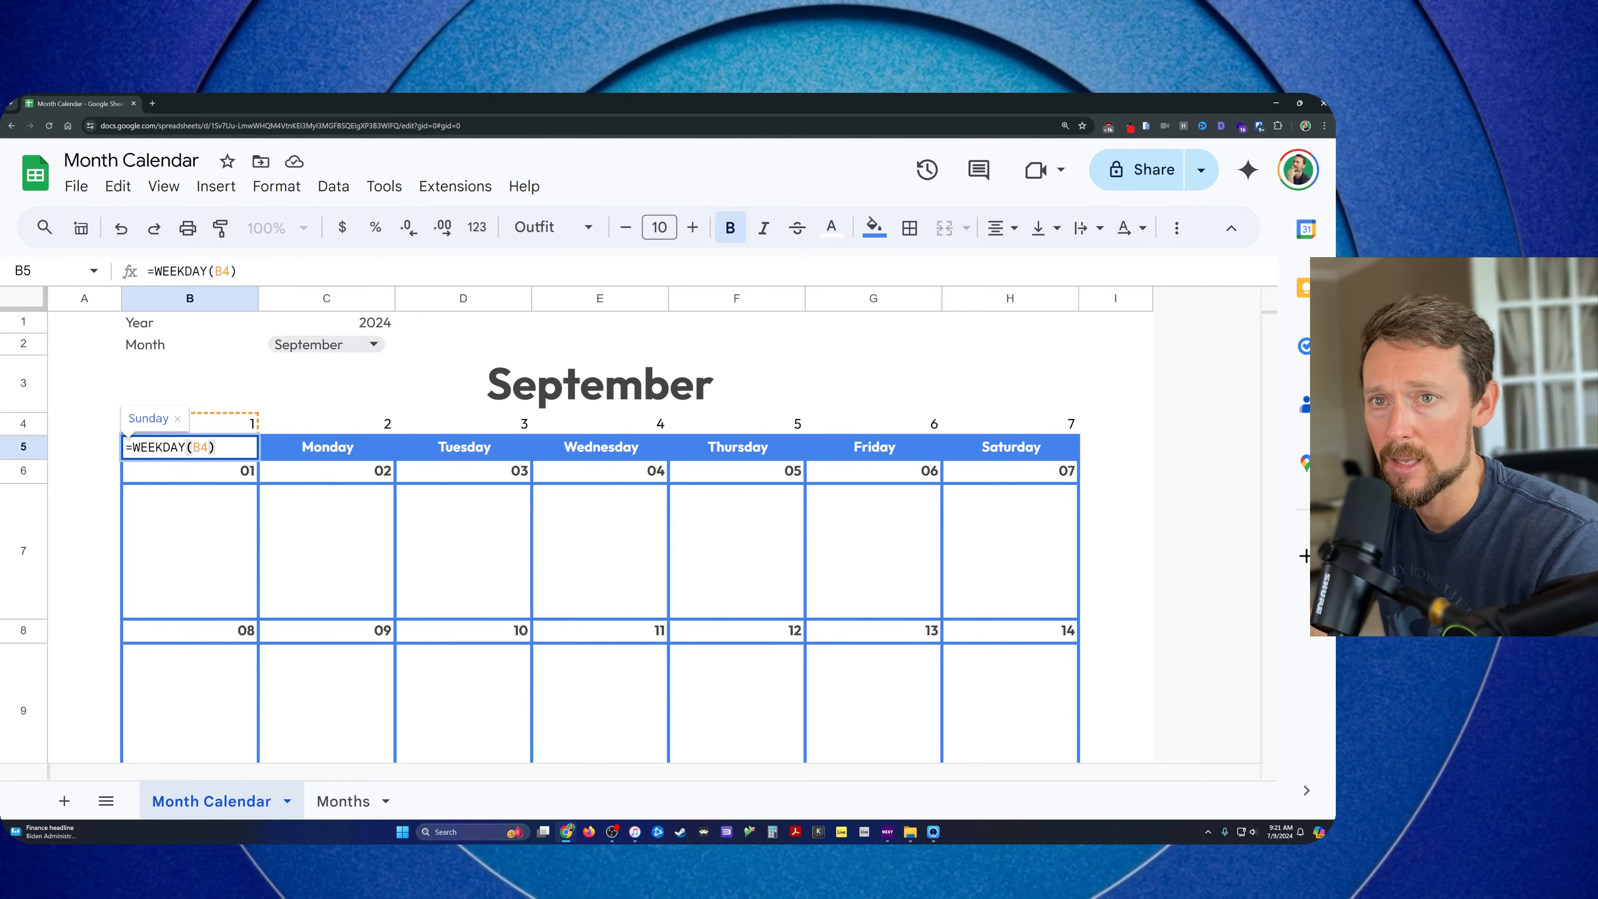
pyautogui.press('Escape')
# Enter =WEEKDAY(B4) in the empty cell A5 beside the weekday headers and inspect the formula
pyautogui.click(86, 443)
pyautogui.write('=WEEKDAY(B4)')
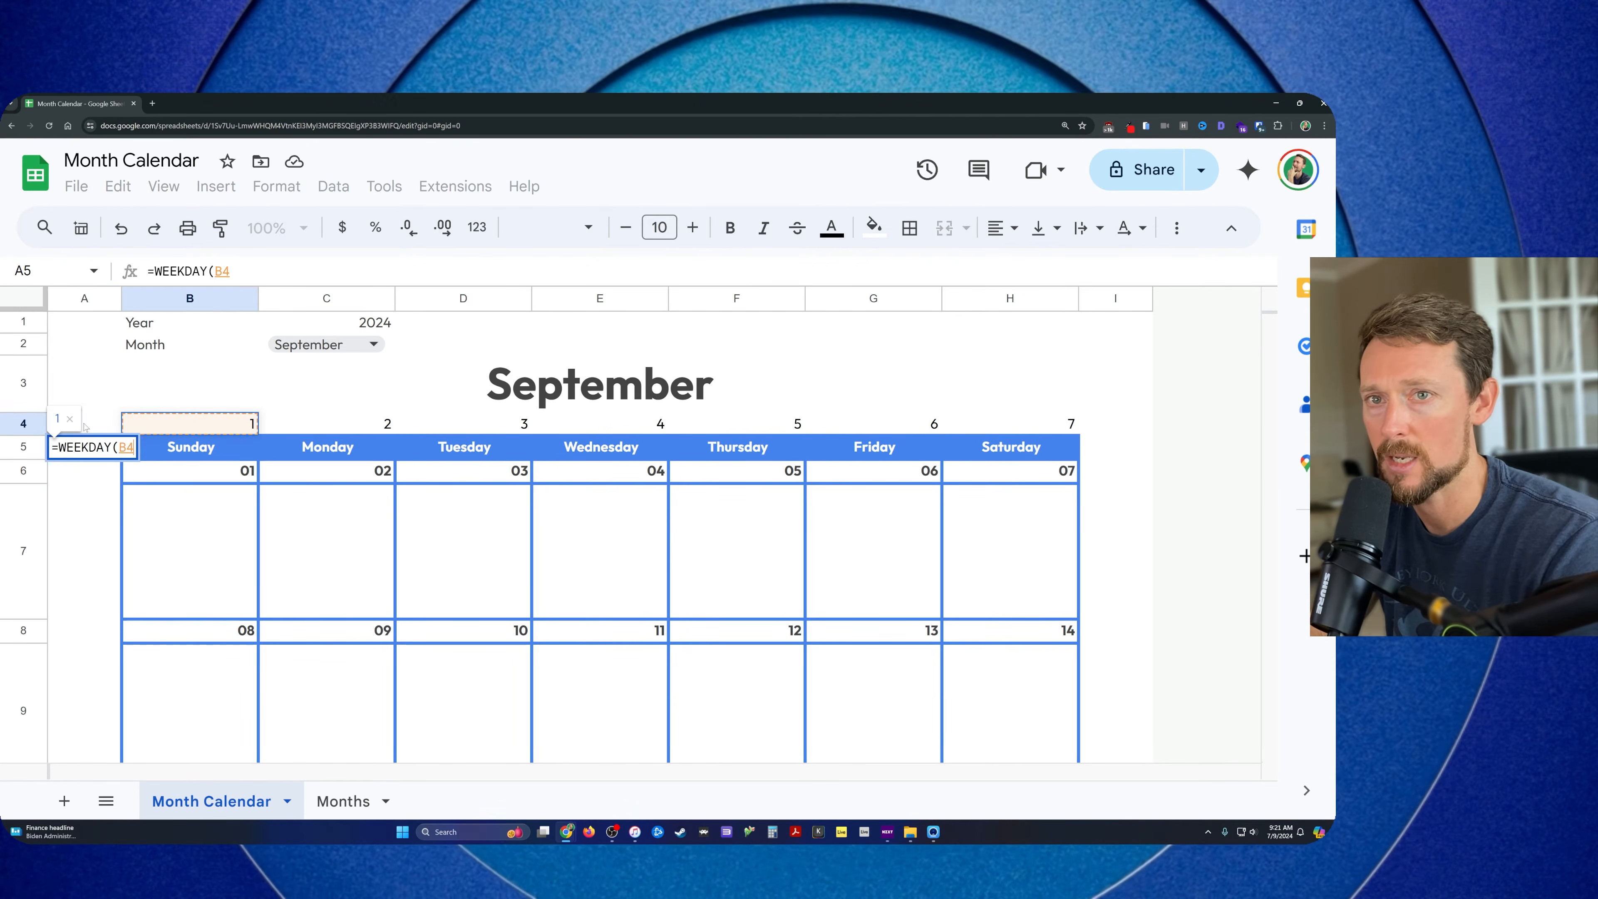
pyautogui.press('Return')
pyautogui.doubleClick(101, 447)
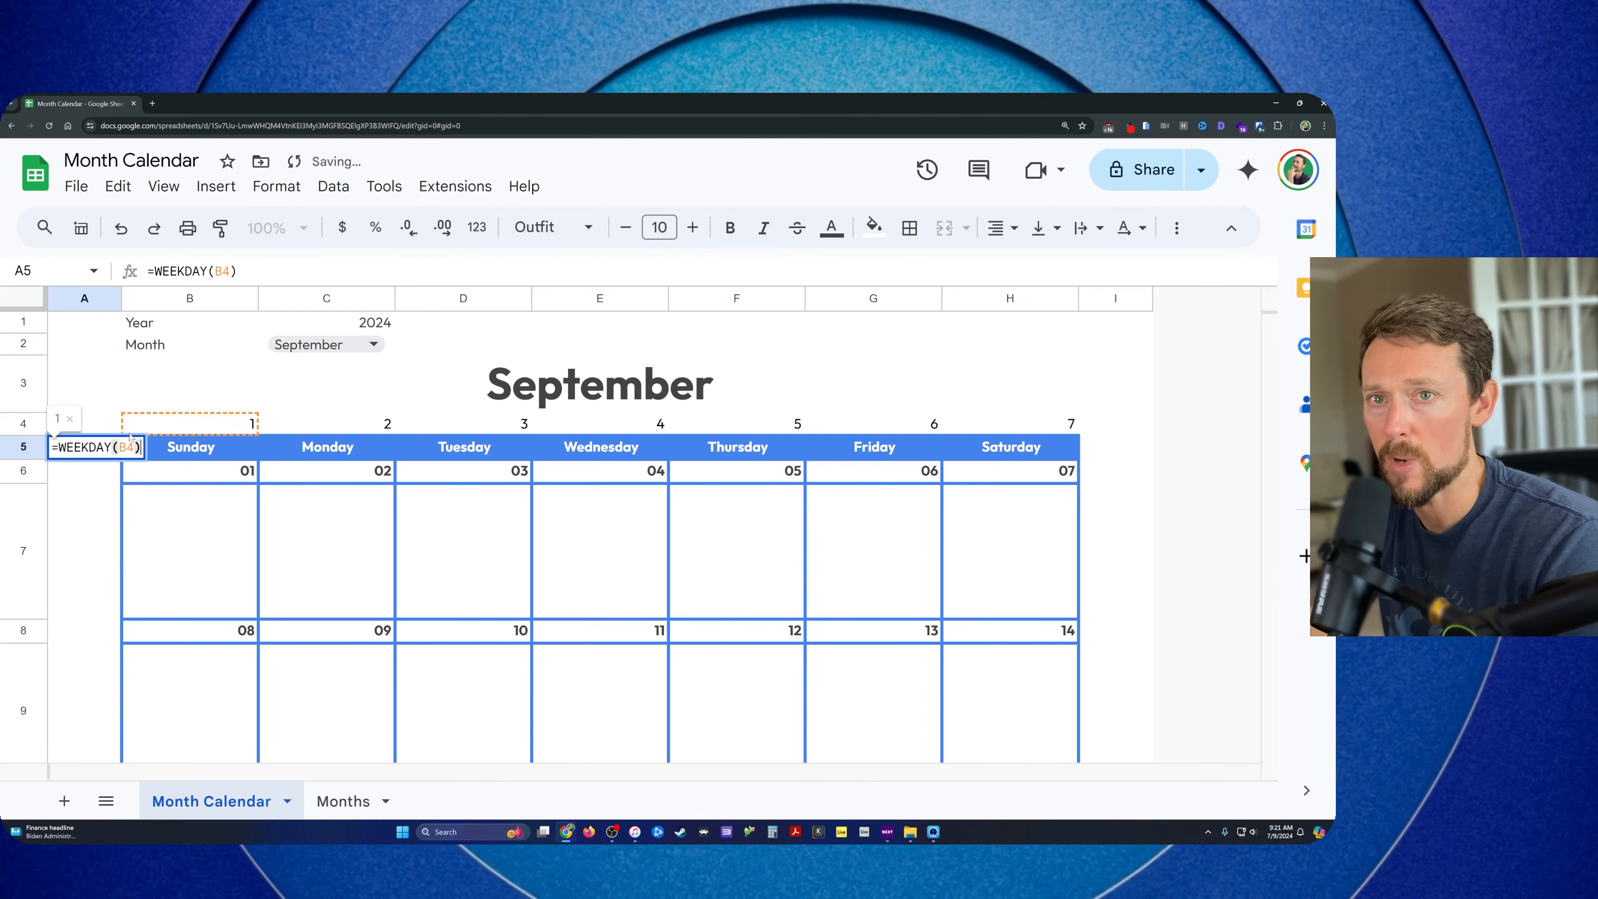
pyautogui.press('Escape')
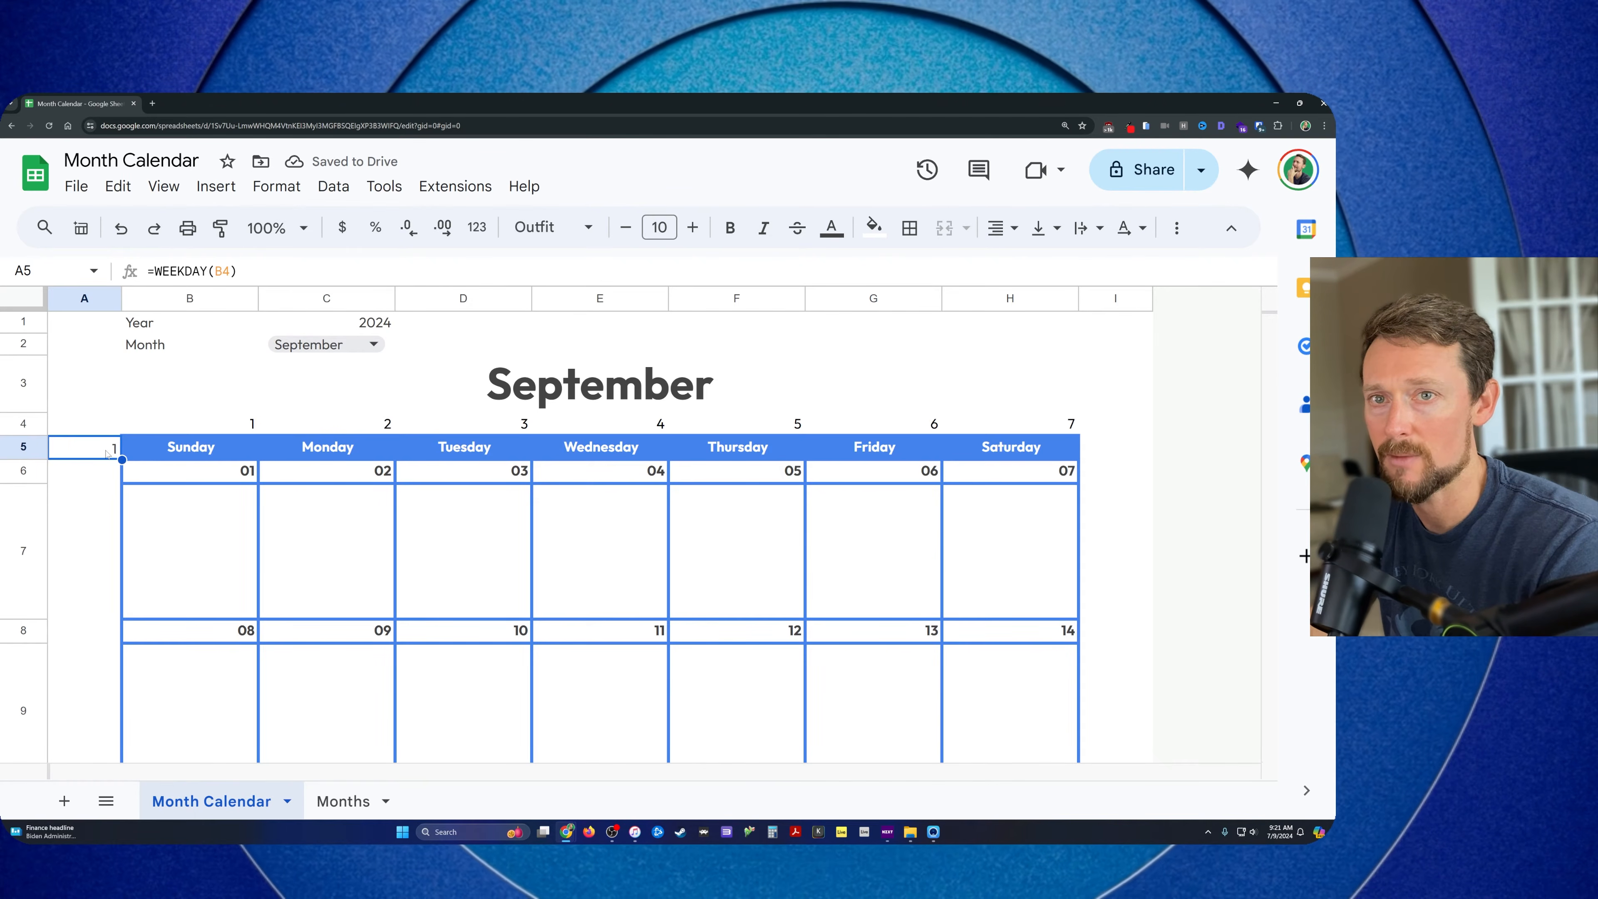
# Apply the weekday-name format (Friday) to A5 as a demonstration, then clear the cell's content
pyautogui.click(476, 227)
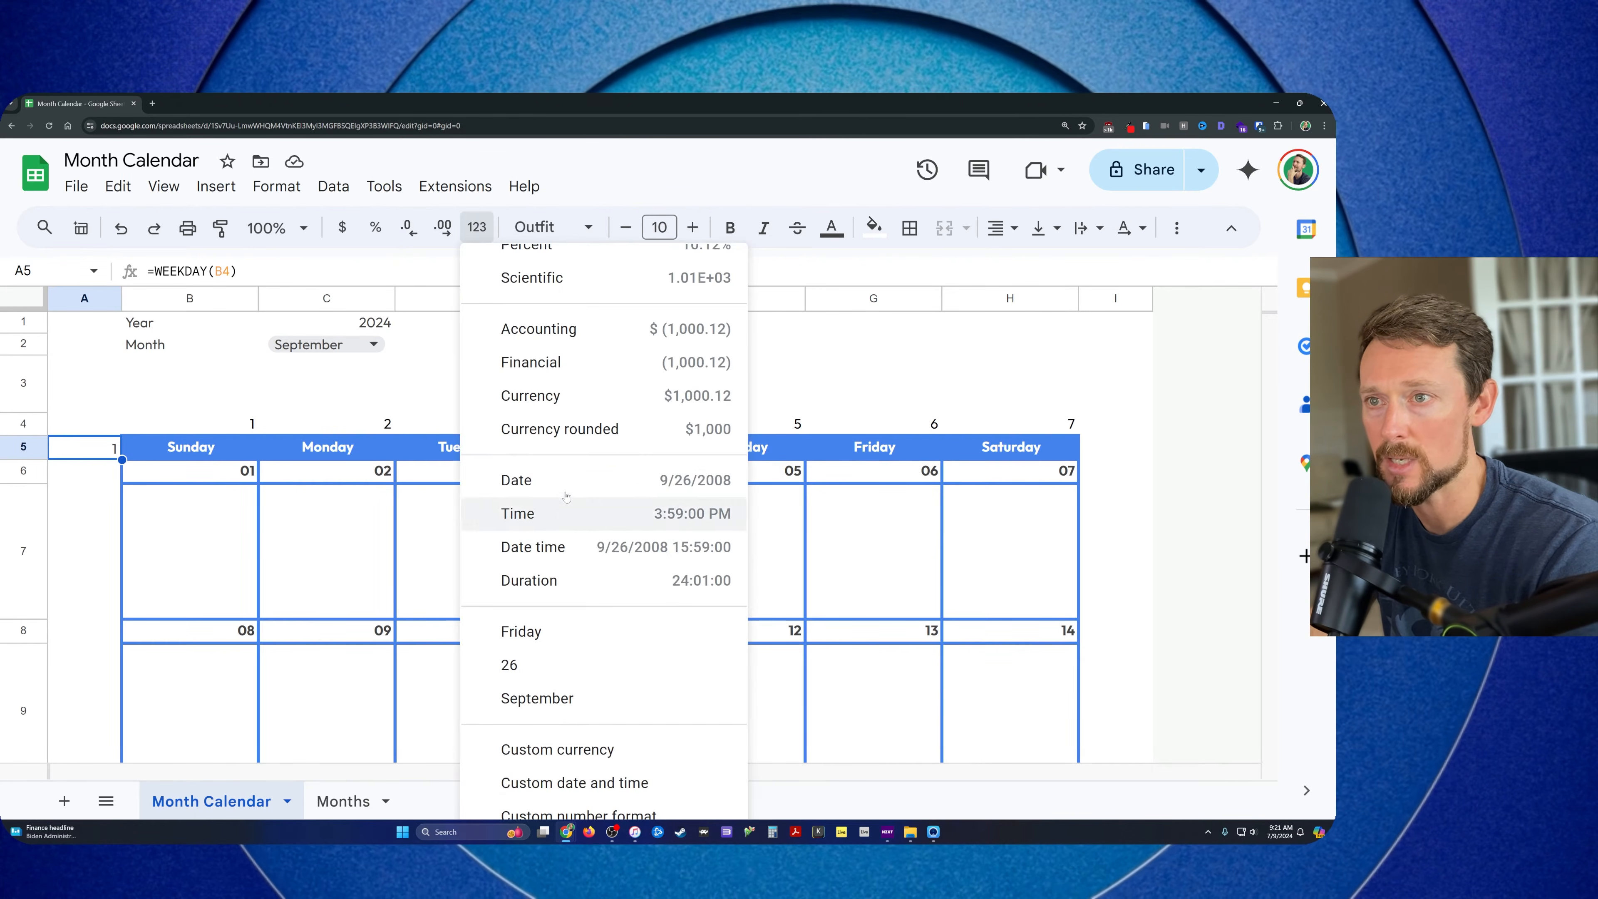
pyautogui.click(606, 635)
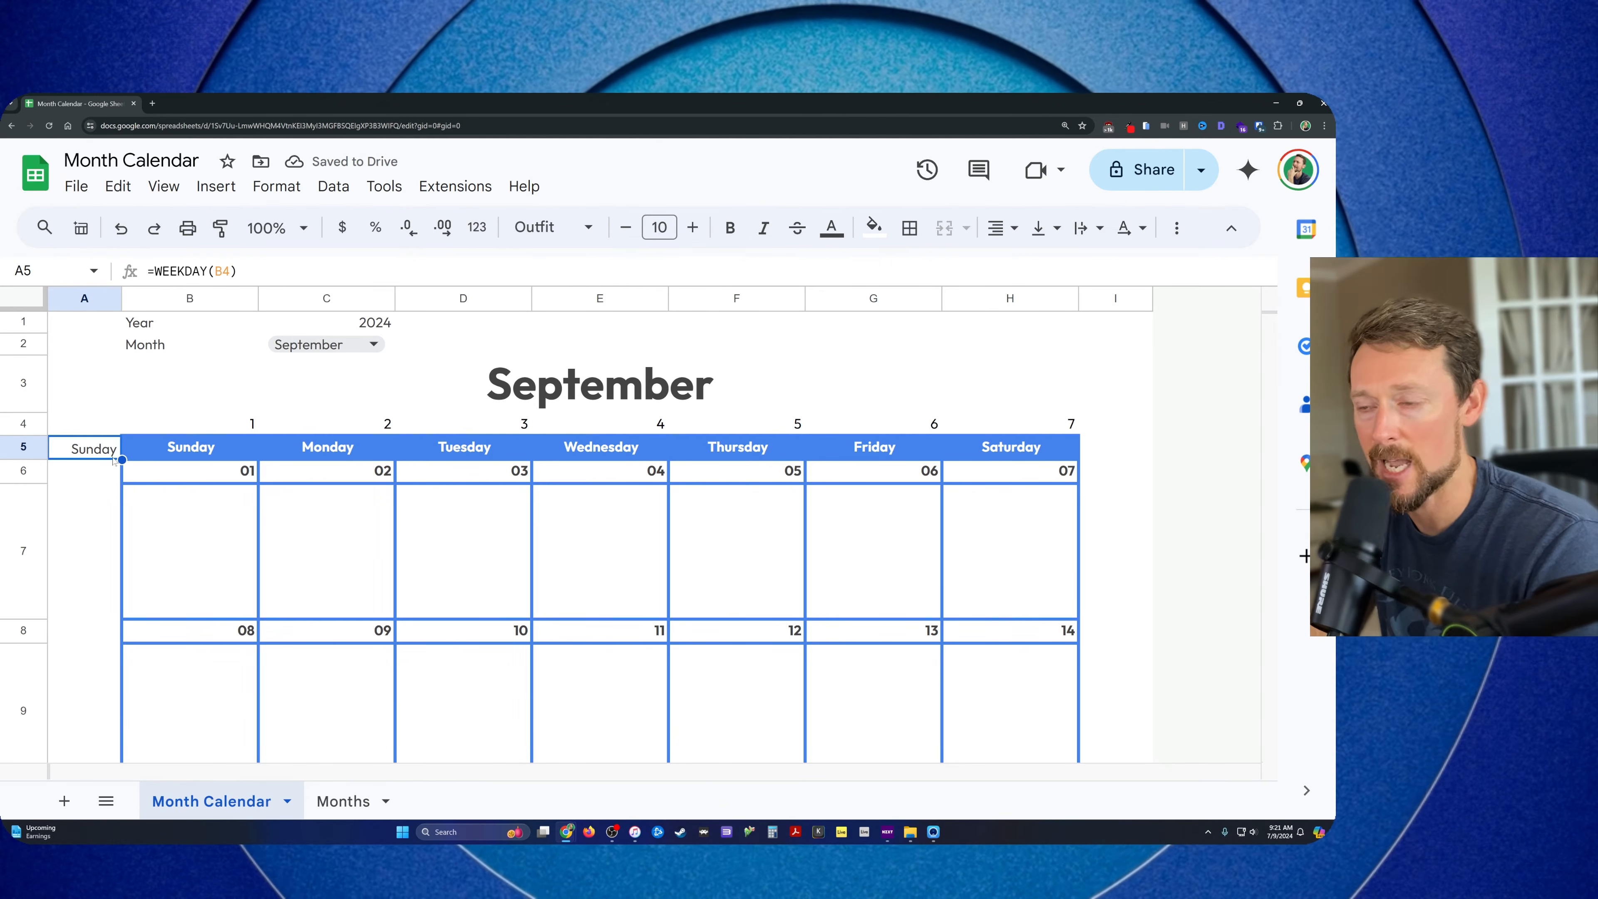
pyautogui.press('Delete')
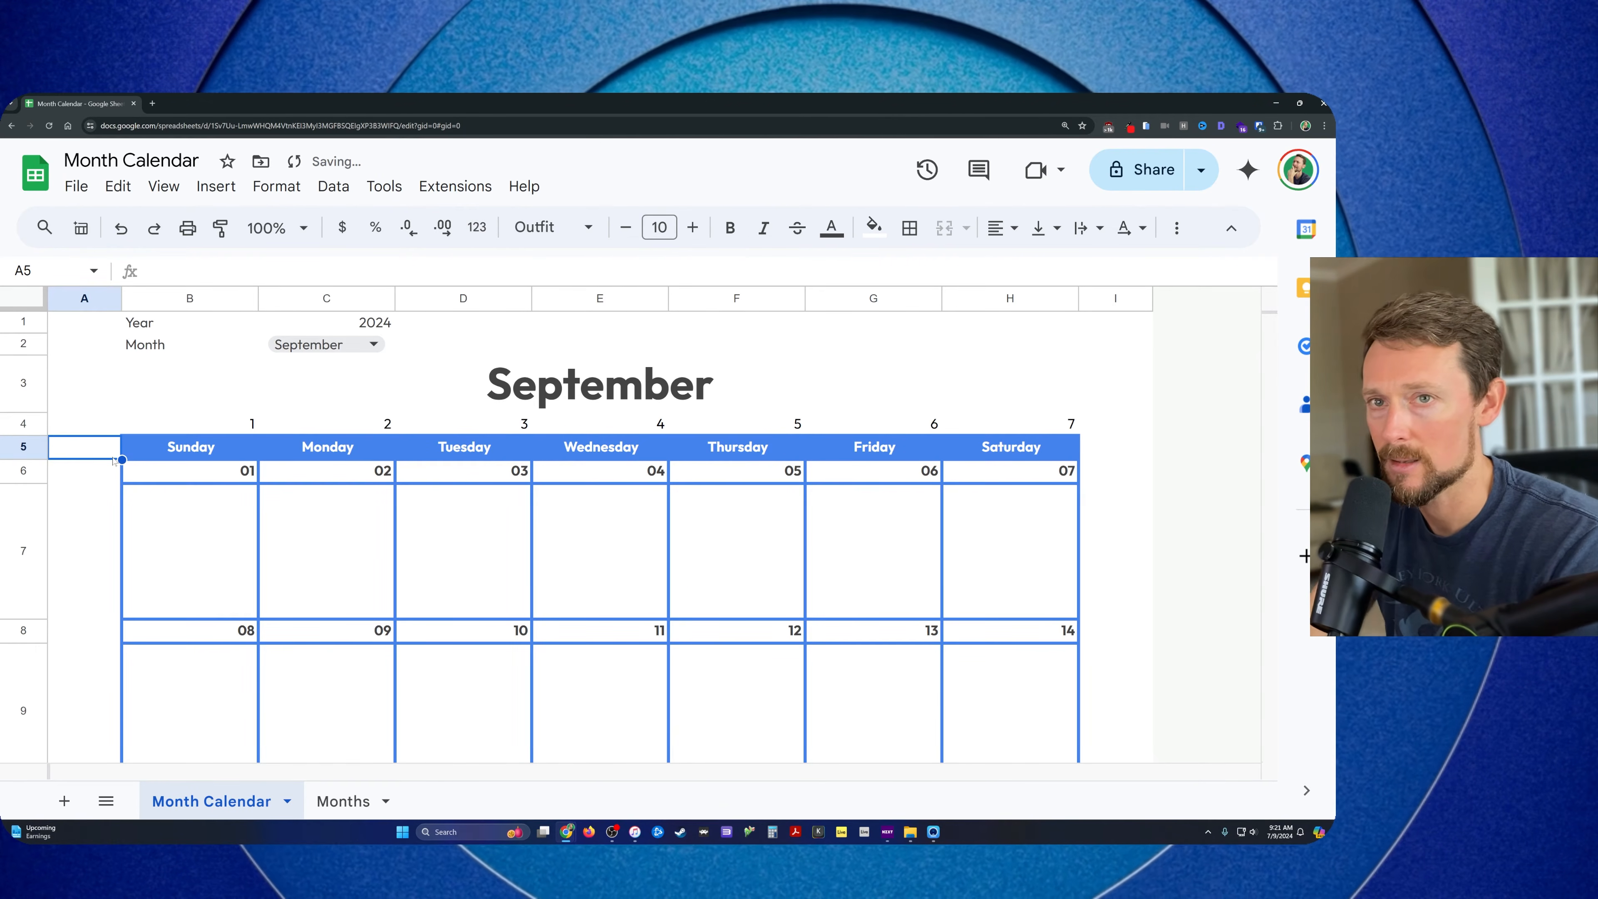
pyautogui.click(156, 457)
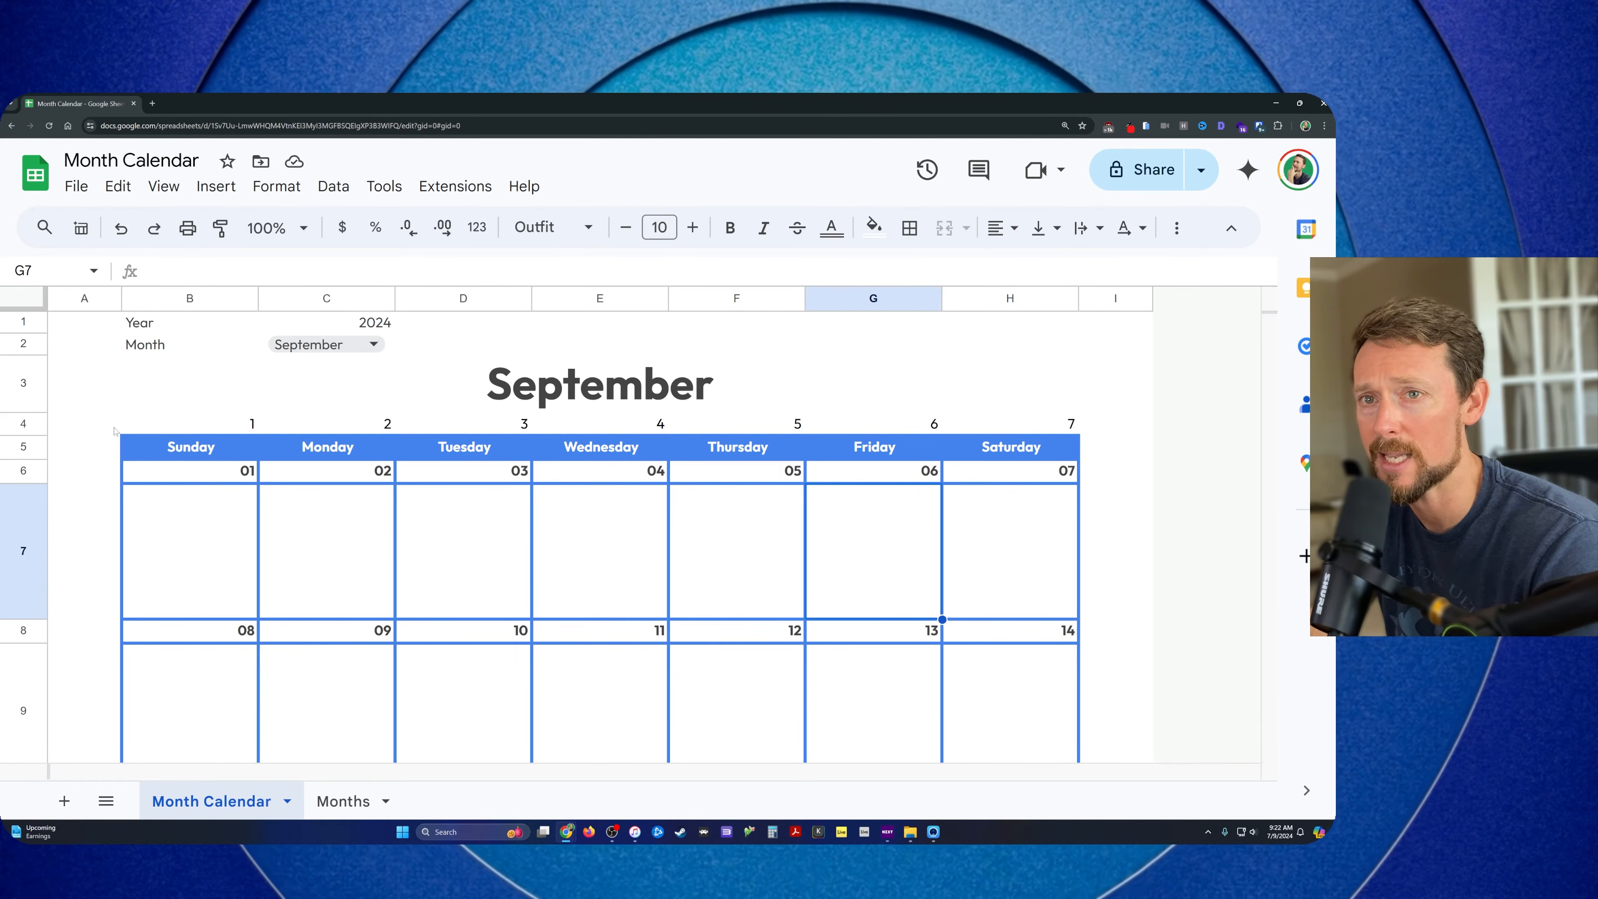
# Set the text colour of the helper numbers in B4:H4 to white and hide row 4
pyautogui.moveTo(125, 424); pyautogui.dragTo(1069, 424)
pyautogui.click(831, 227)
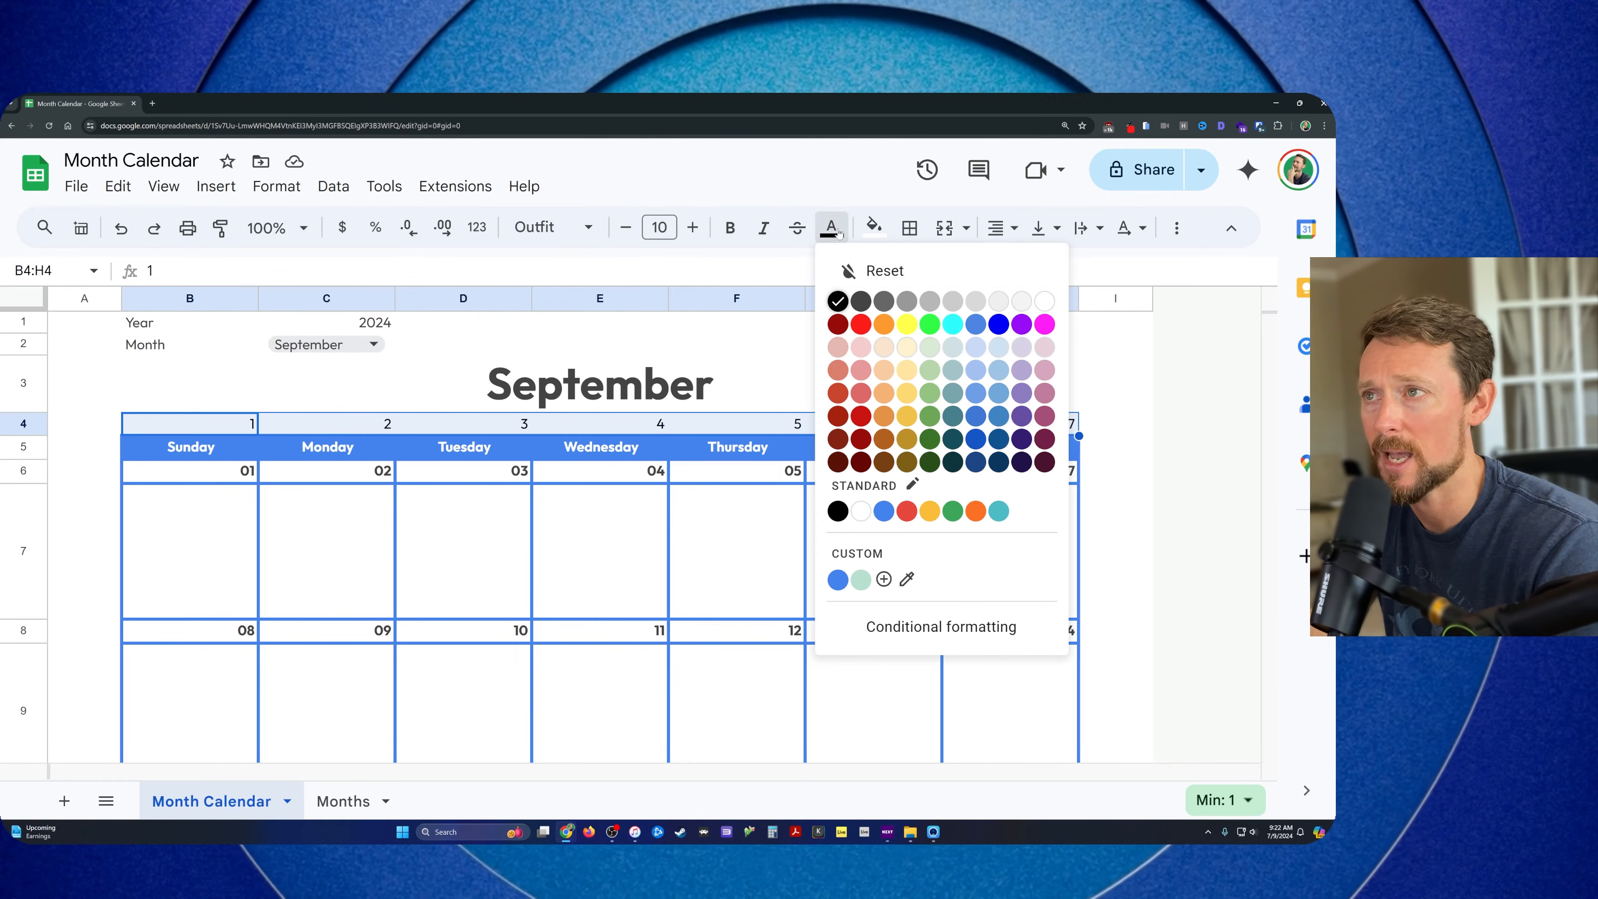
pyautogui.click(1044, 301)
pyautogui.rightClick(25, 424)
pyautogui.click(95, 571)
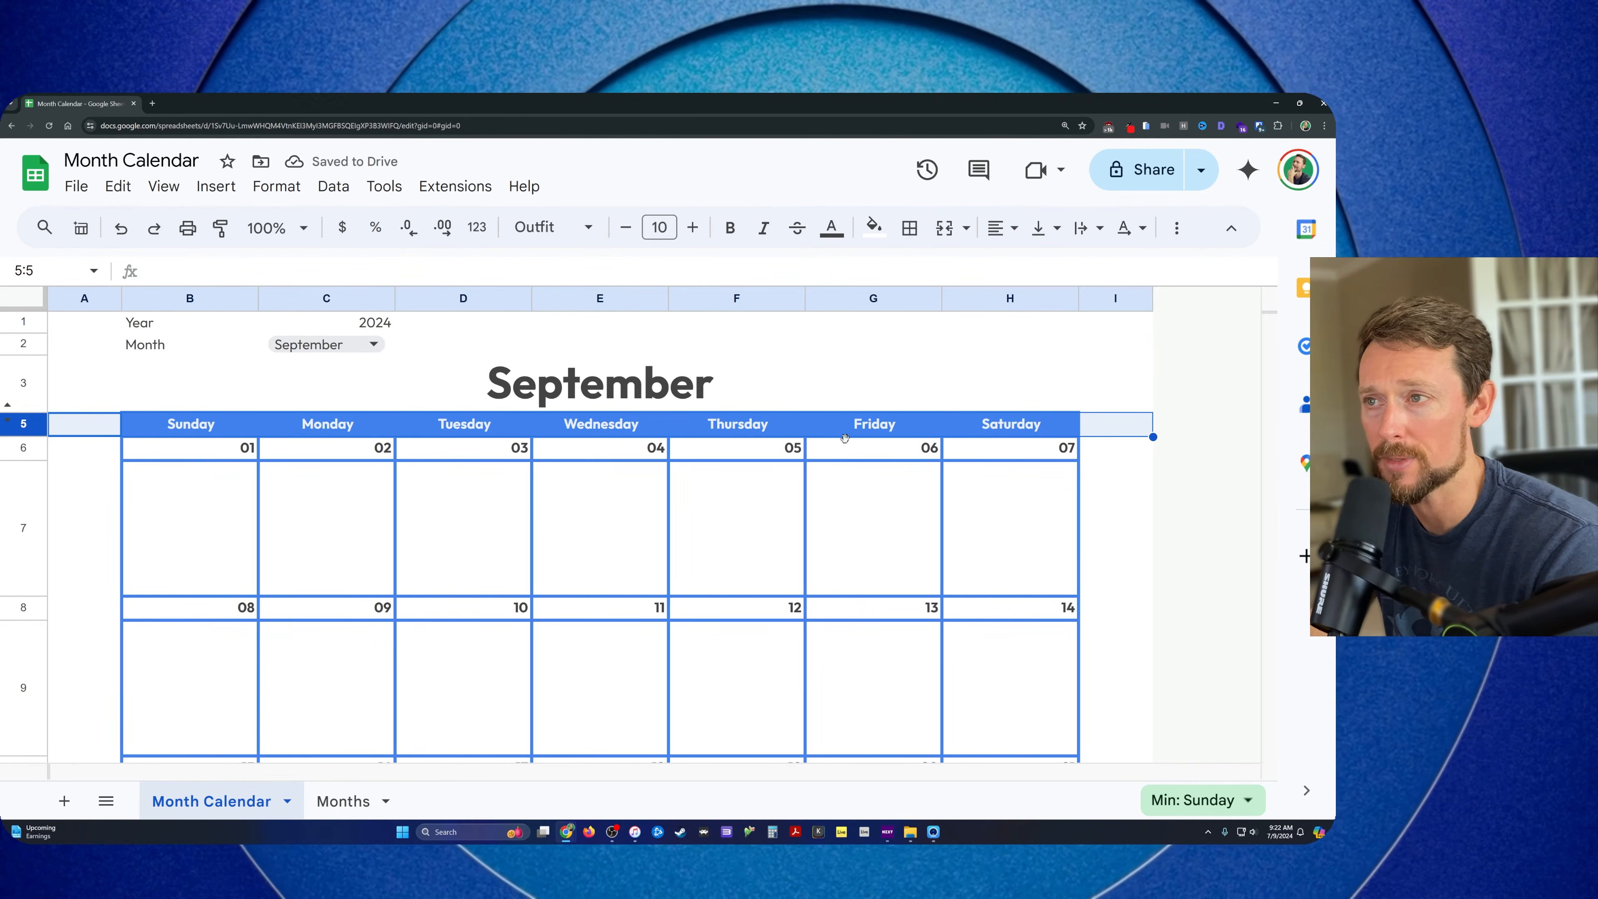
# Undo the hiding of row 4 and its white text colour, then reselect the helper numbers B4:H4
pyautogui.hotkey('ctrl', 'z')
pyautogui.hotkey('ctrl', 'z')
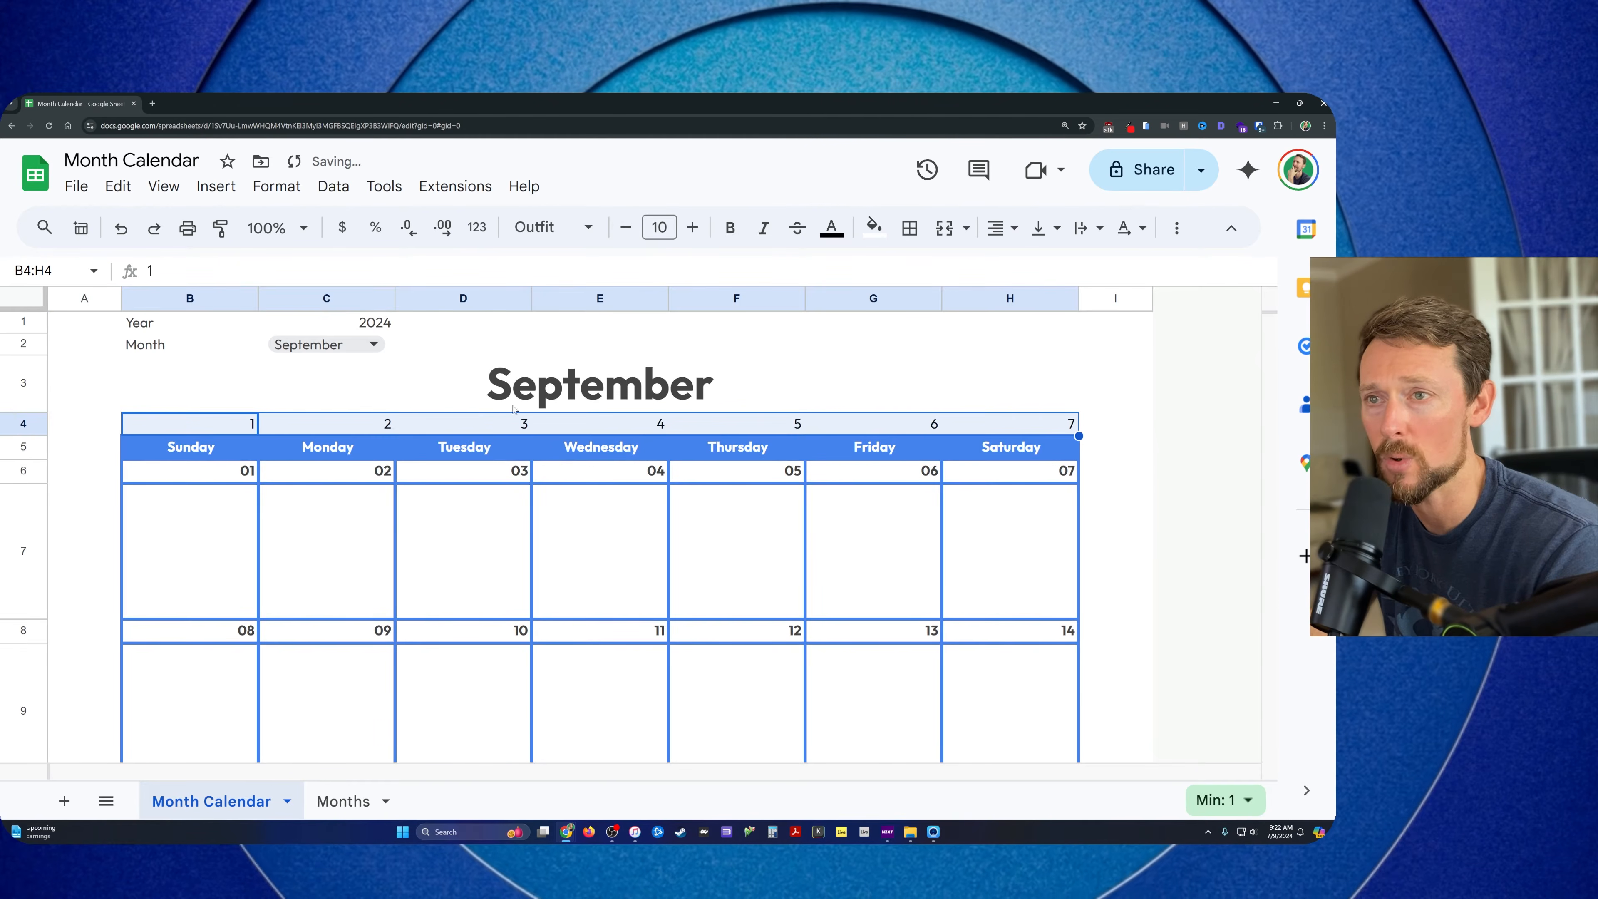
pyautogui.click(1025, 446)
pyautogui.moveTo(269, 421); pyautogui.dragTo(1063, 424)
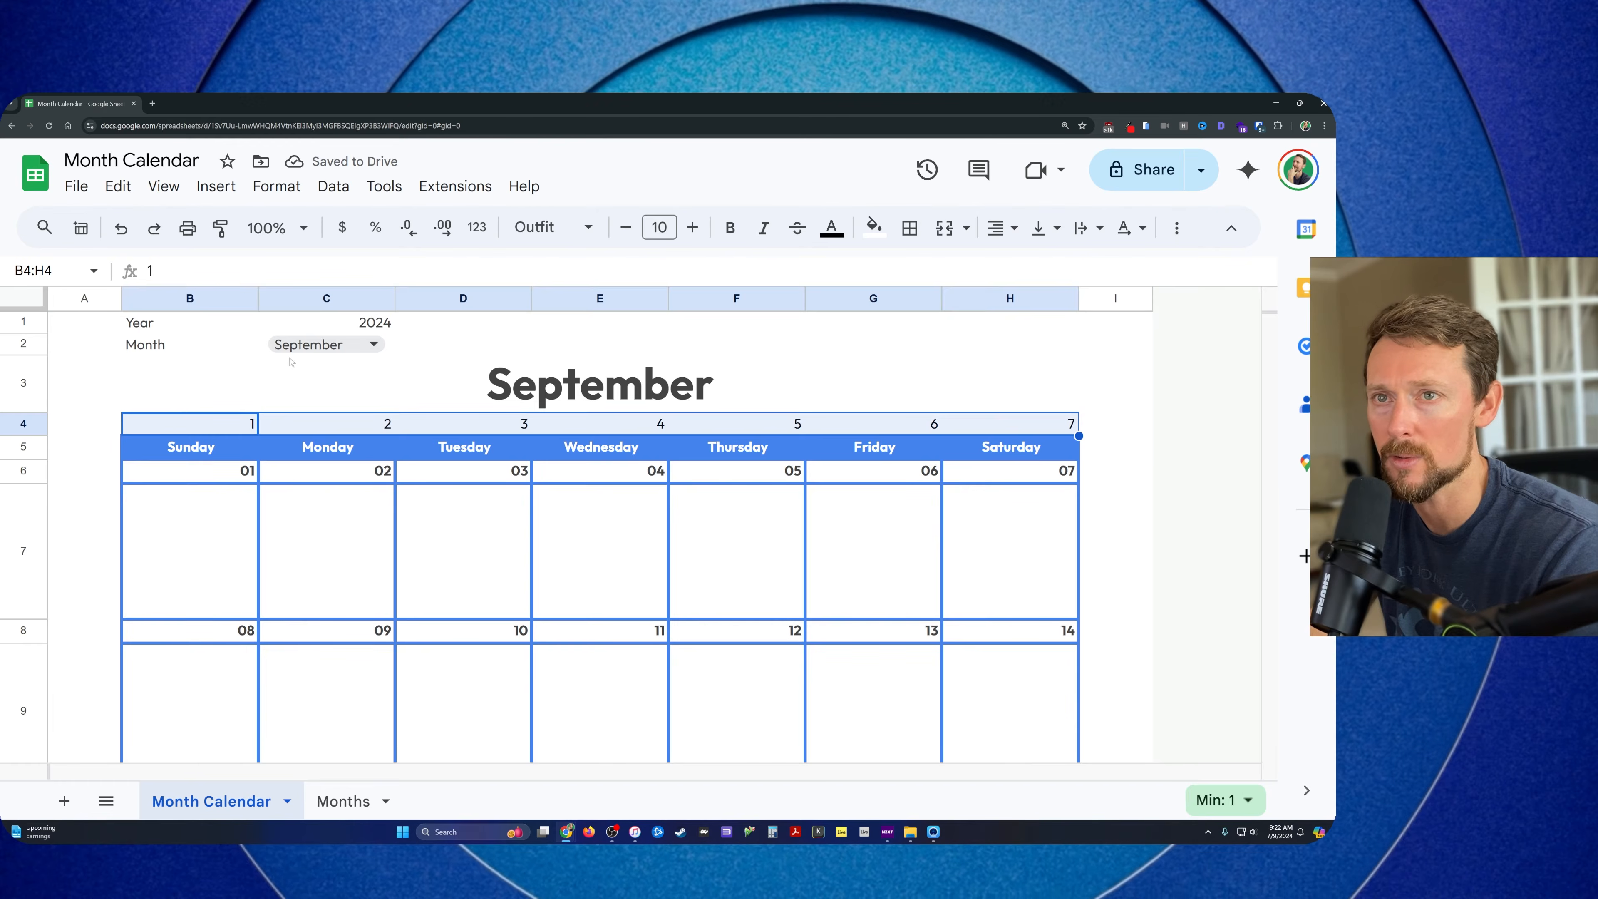
# Switch the month in C2 to January and then to February to check how the calendar responds
pyautogui.click(315, 344)
pyautogui.click(293, 371)
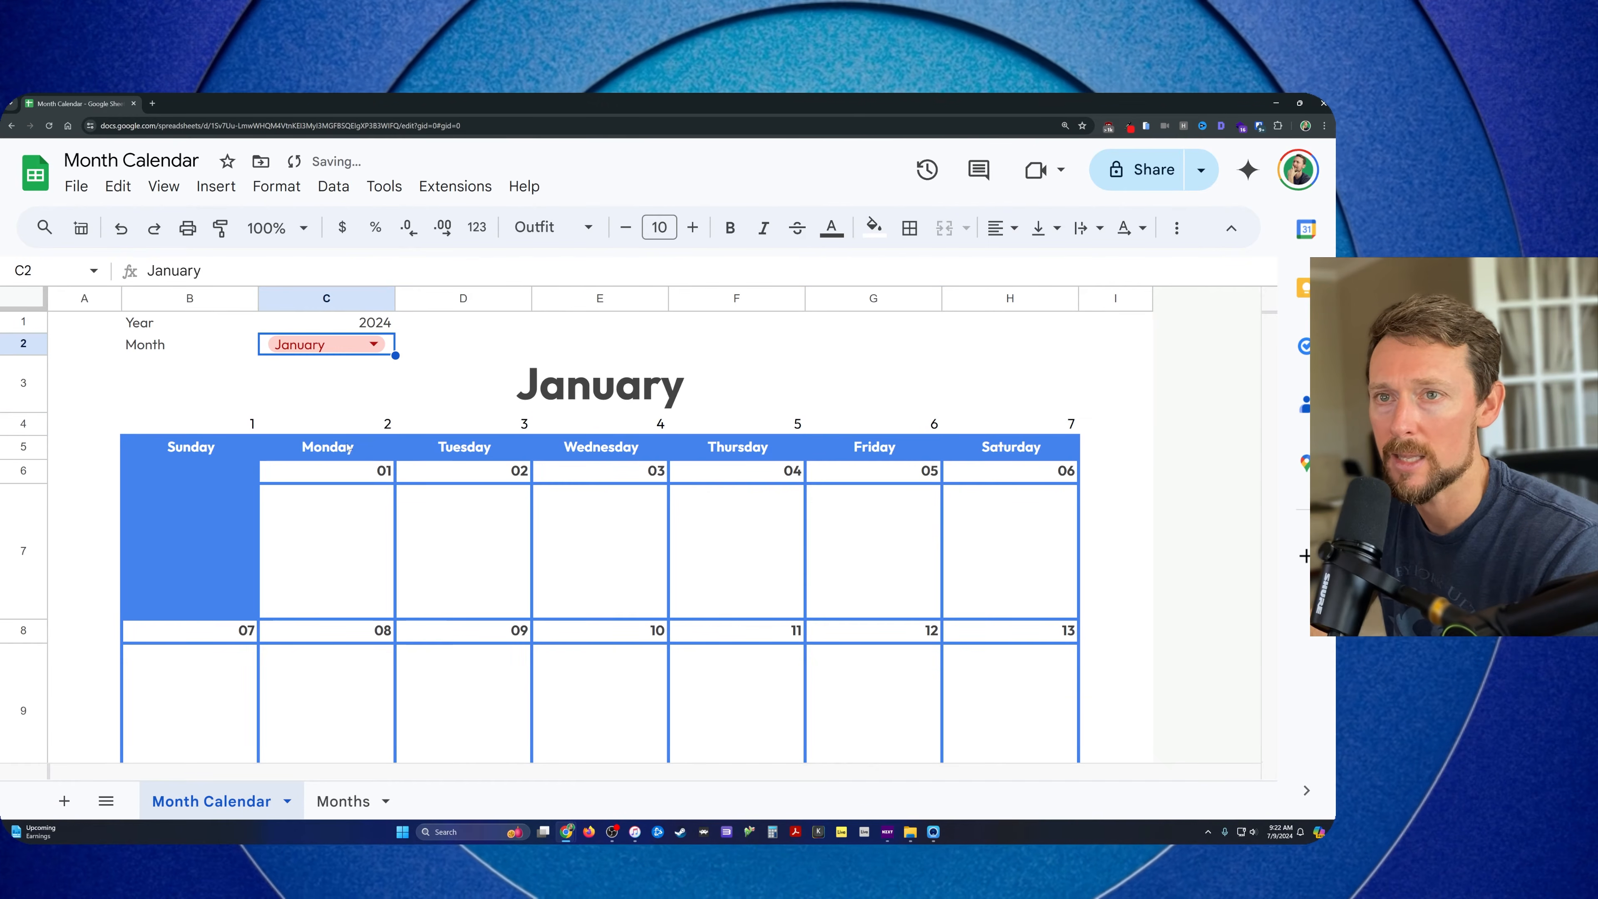
pyautogui.click(371, 344)
pyautogui.click(296, 406)
pyautogui.scroll(-3, 673, 501)
pyautogui.scroll(3, 360, 387)
# Examine the blank cells B6:E6, the first date cell F6 and the WEEKDAY(B3) test inside B6's IF formula
pyautogui.moveTo(189, 472); pyautogui.dragTo(598, 472)
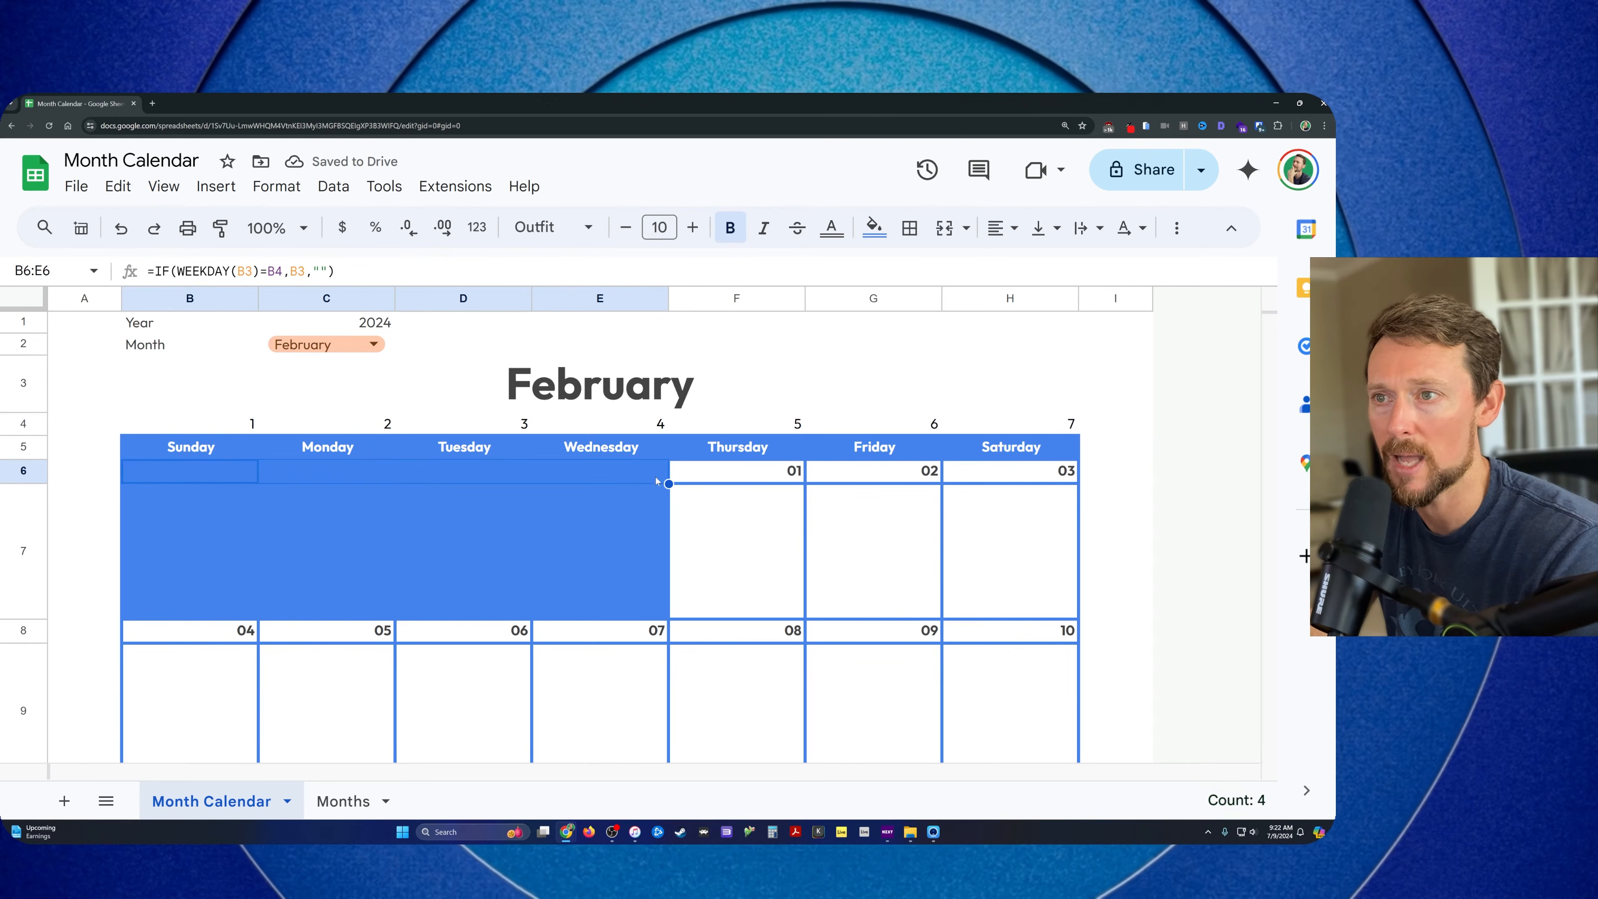
pyautogui.click(755, 472)
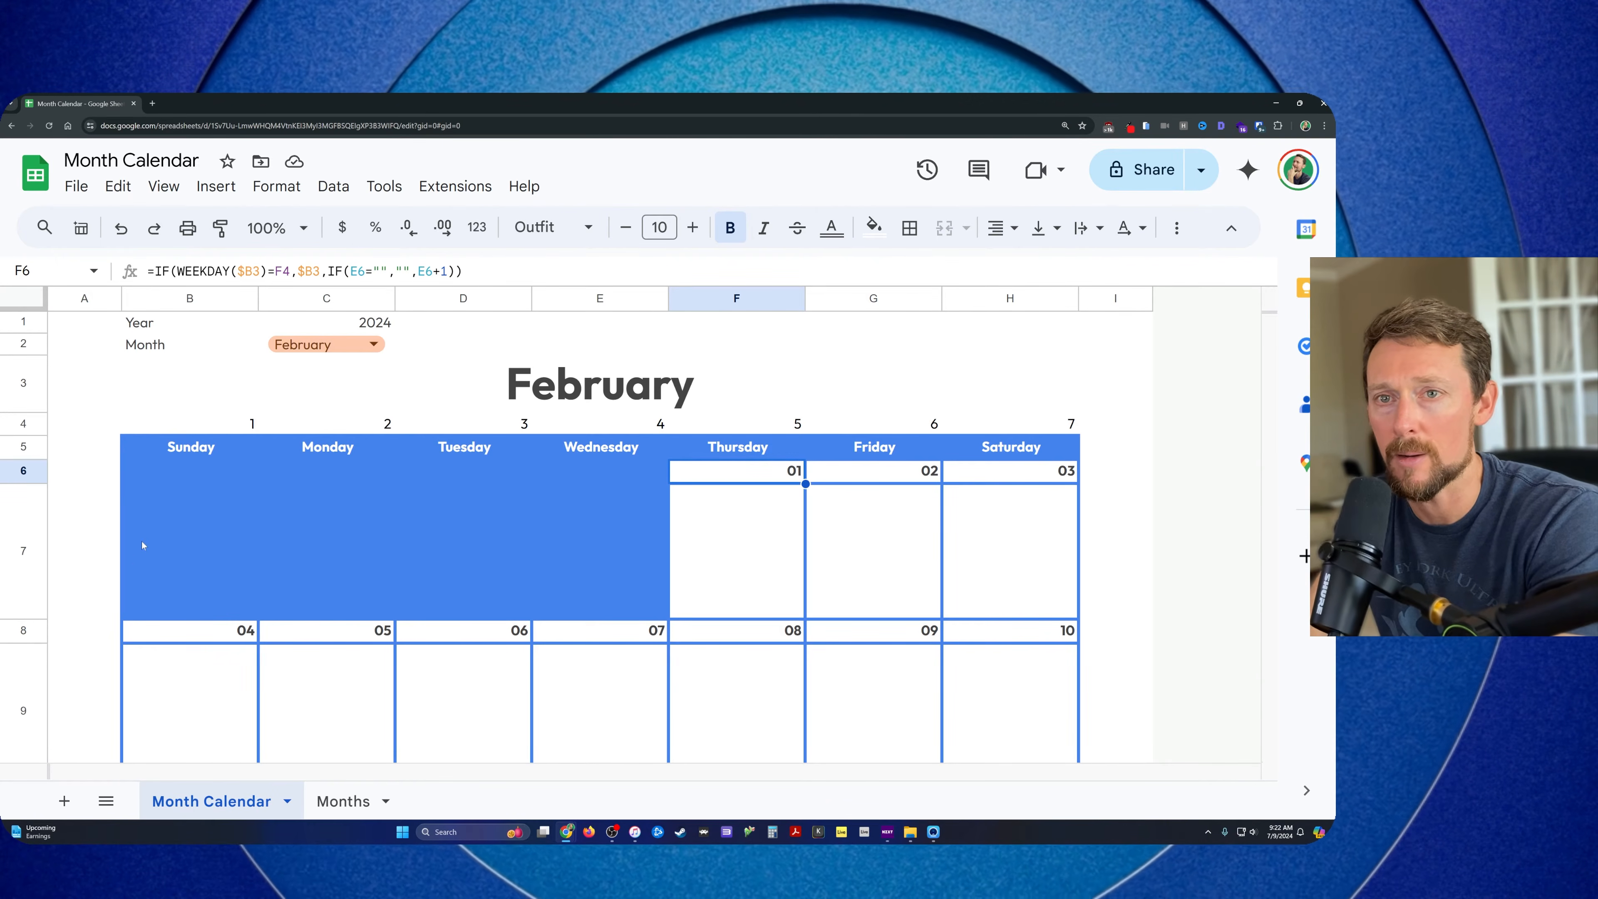
pyautogui.doubleClick(192, 480)
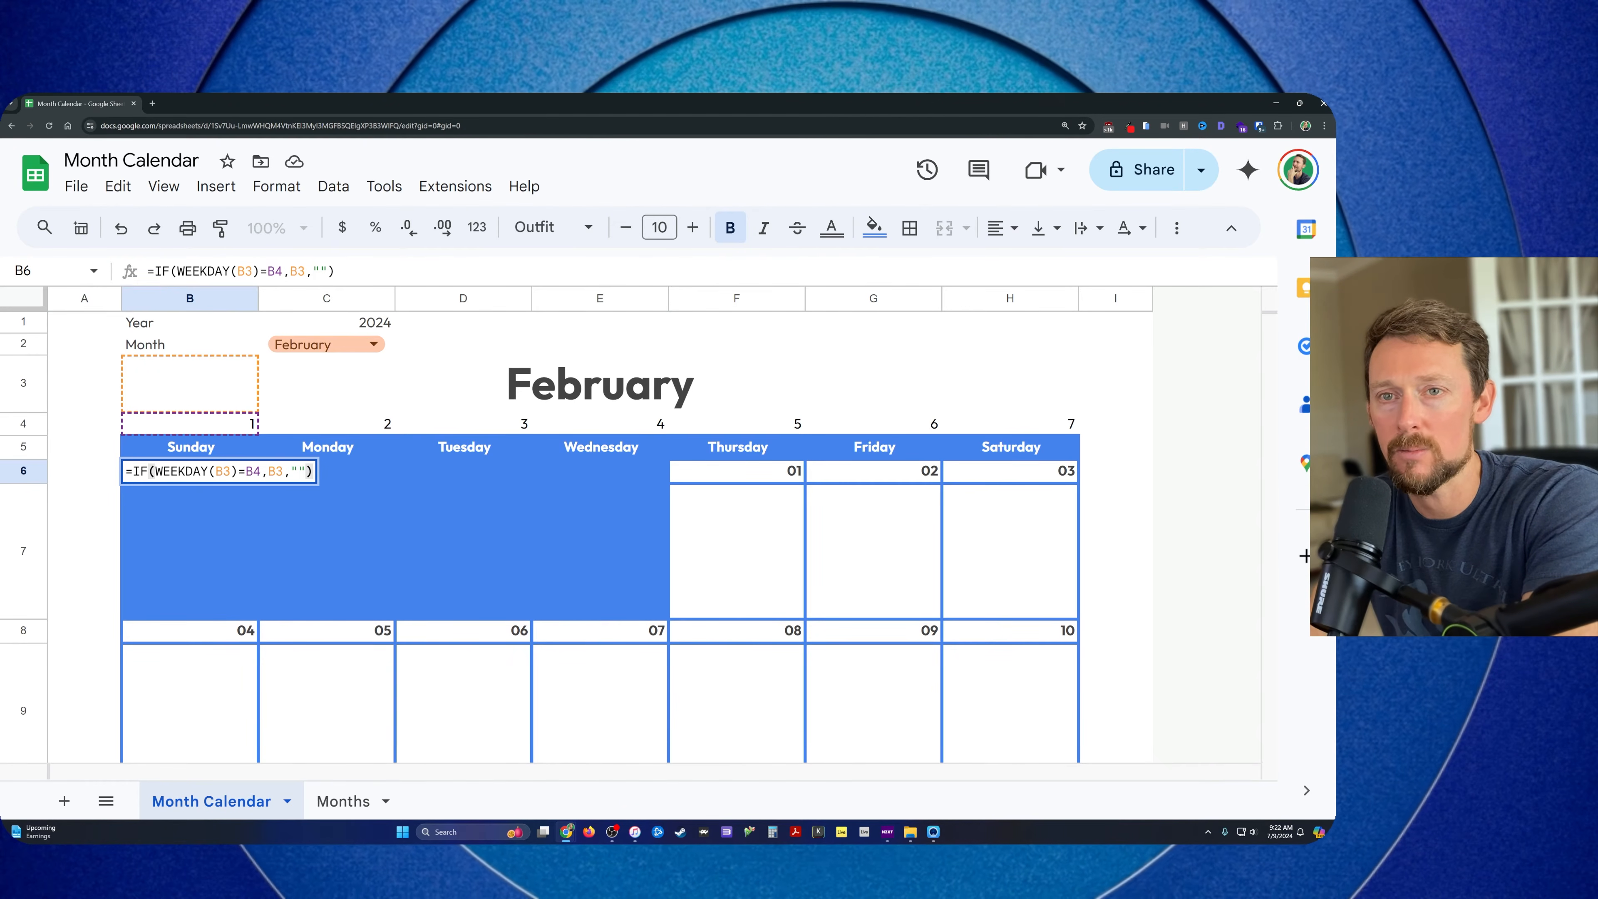
pyautogui.click(151, 471)
pyautogui.click(178, 471)
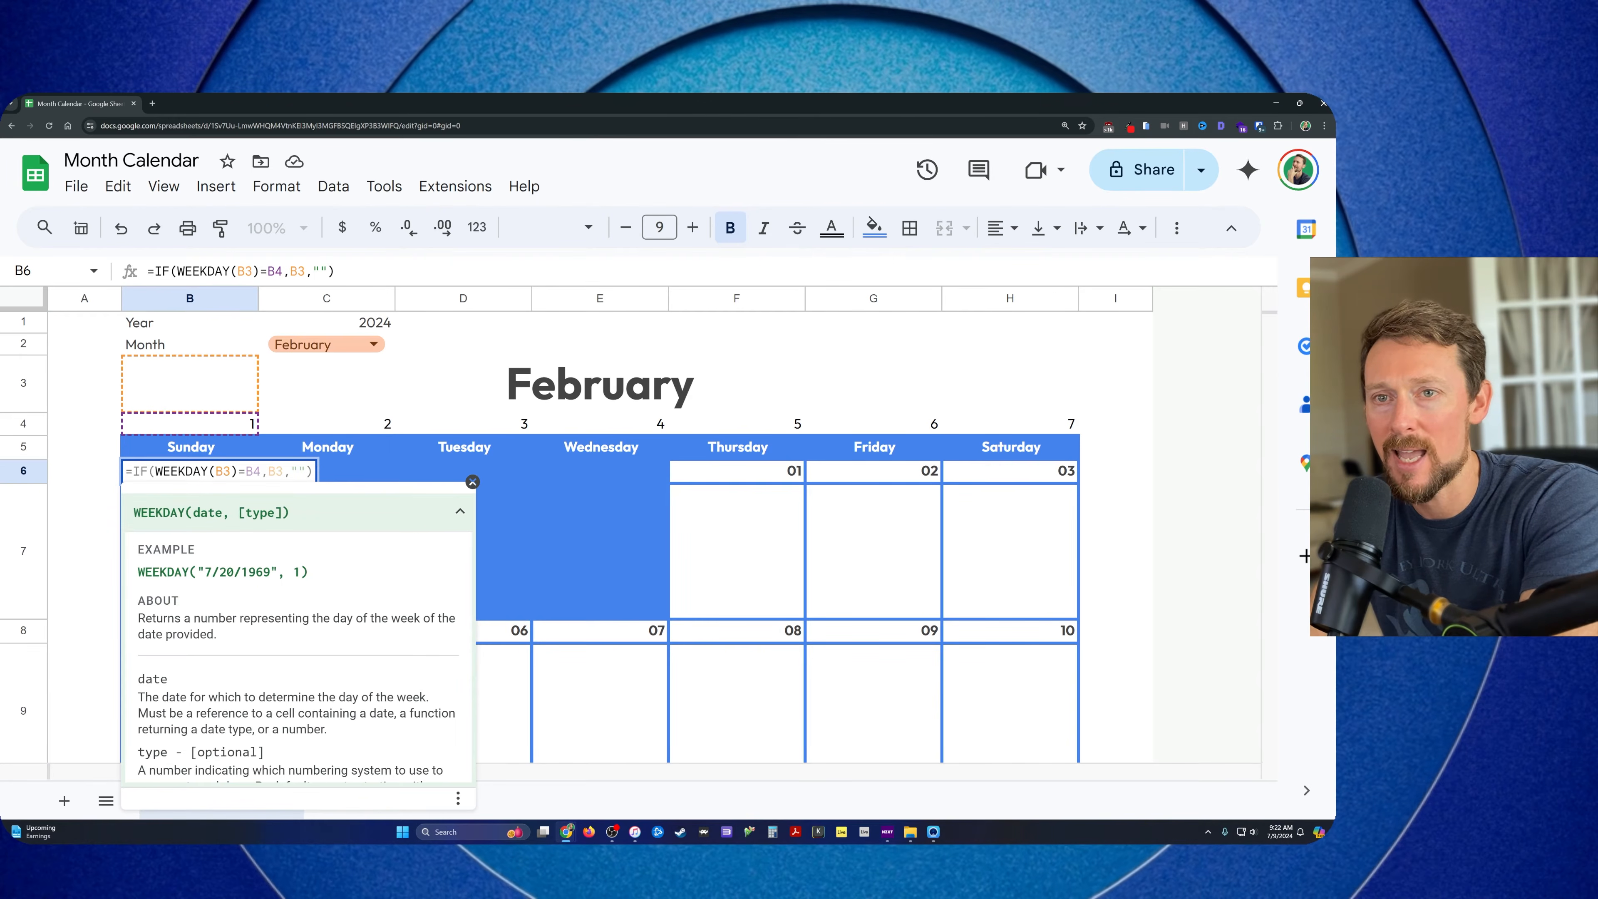
pyautogui.moveTo(231, 471); pyautogui.dragTo(162, 470)
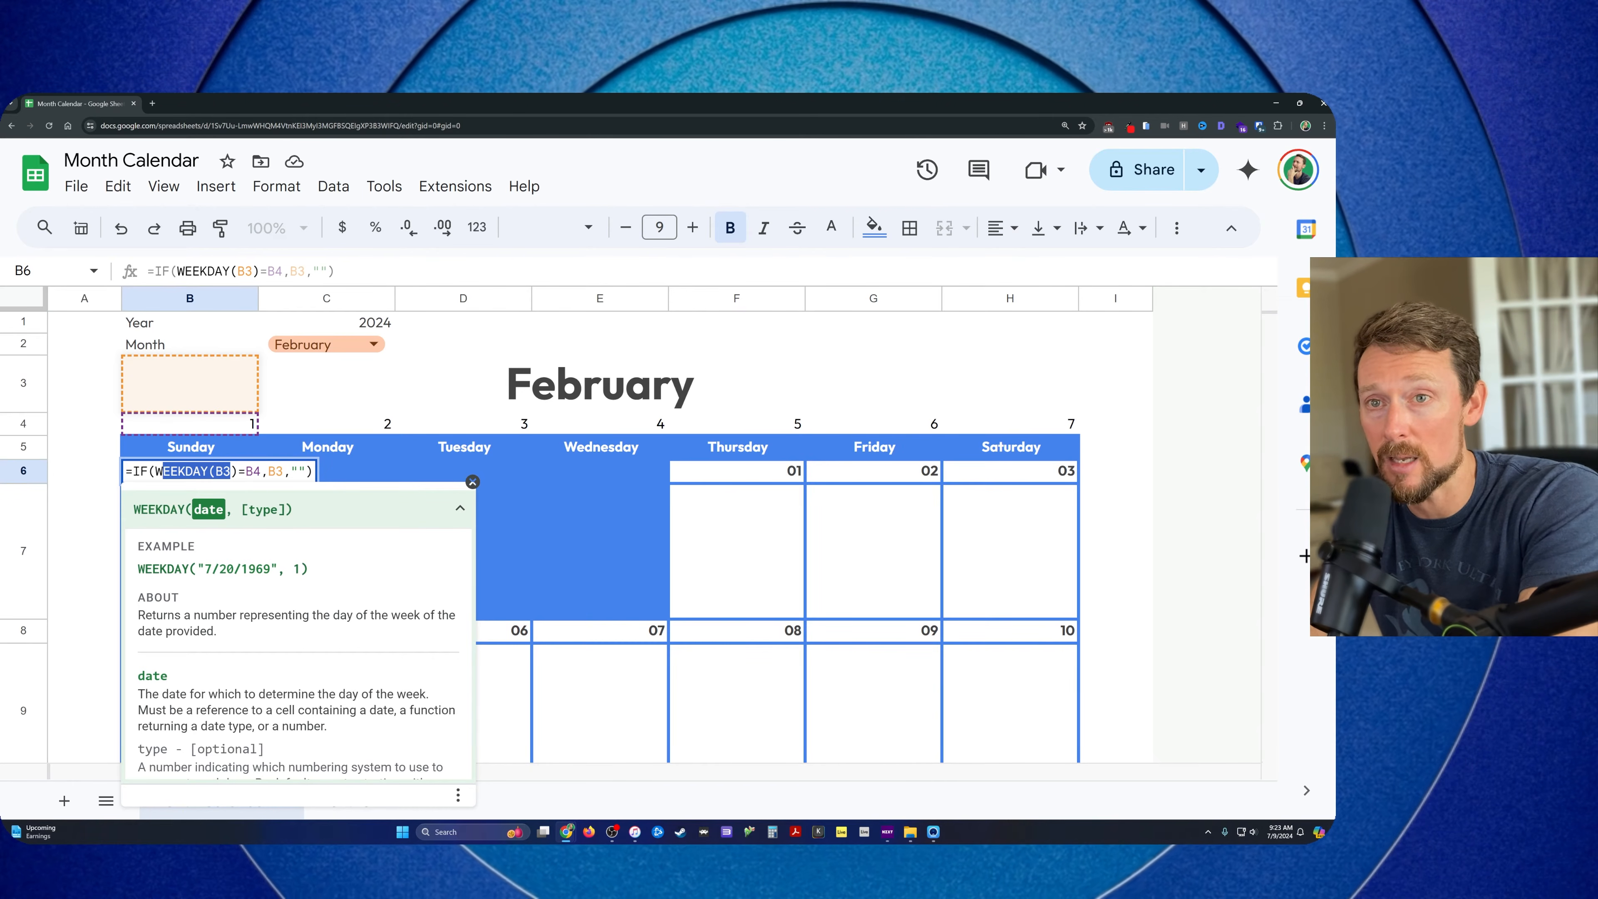
pyautogui.press('Escape')
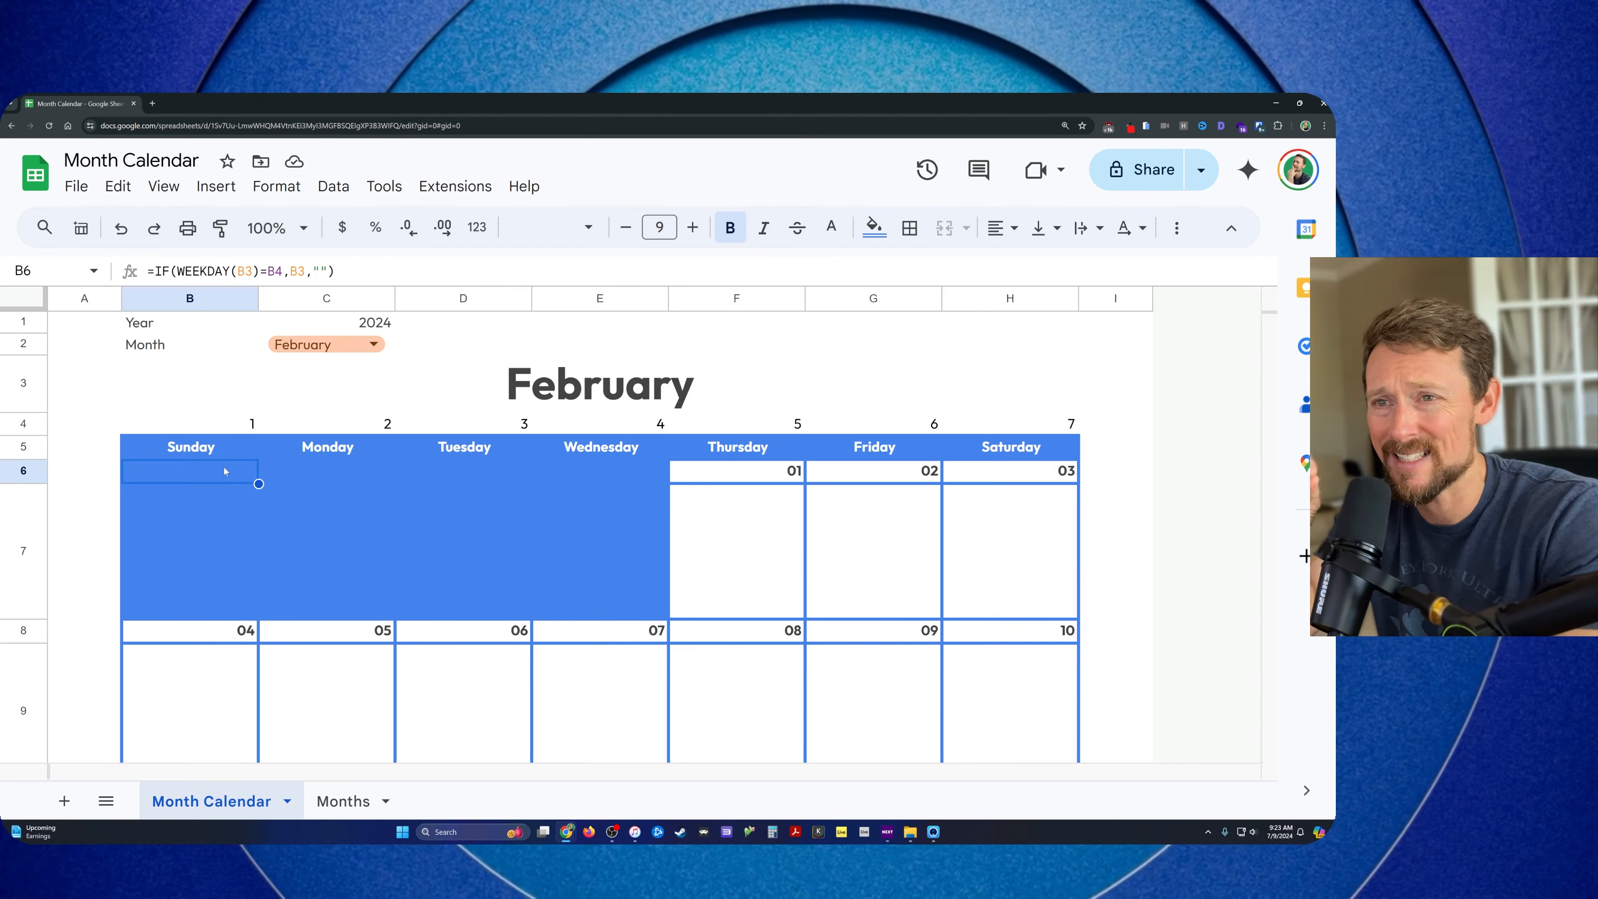
# Inspect the formulas of the title in B3:H3, the Sunday header in B5 and the date cell B6
pyautogui.click(269, 385)
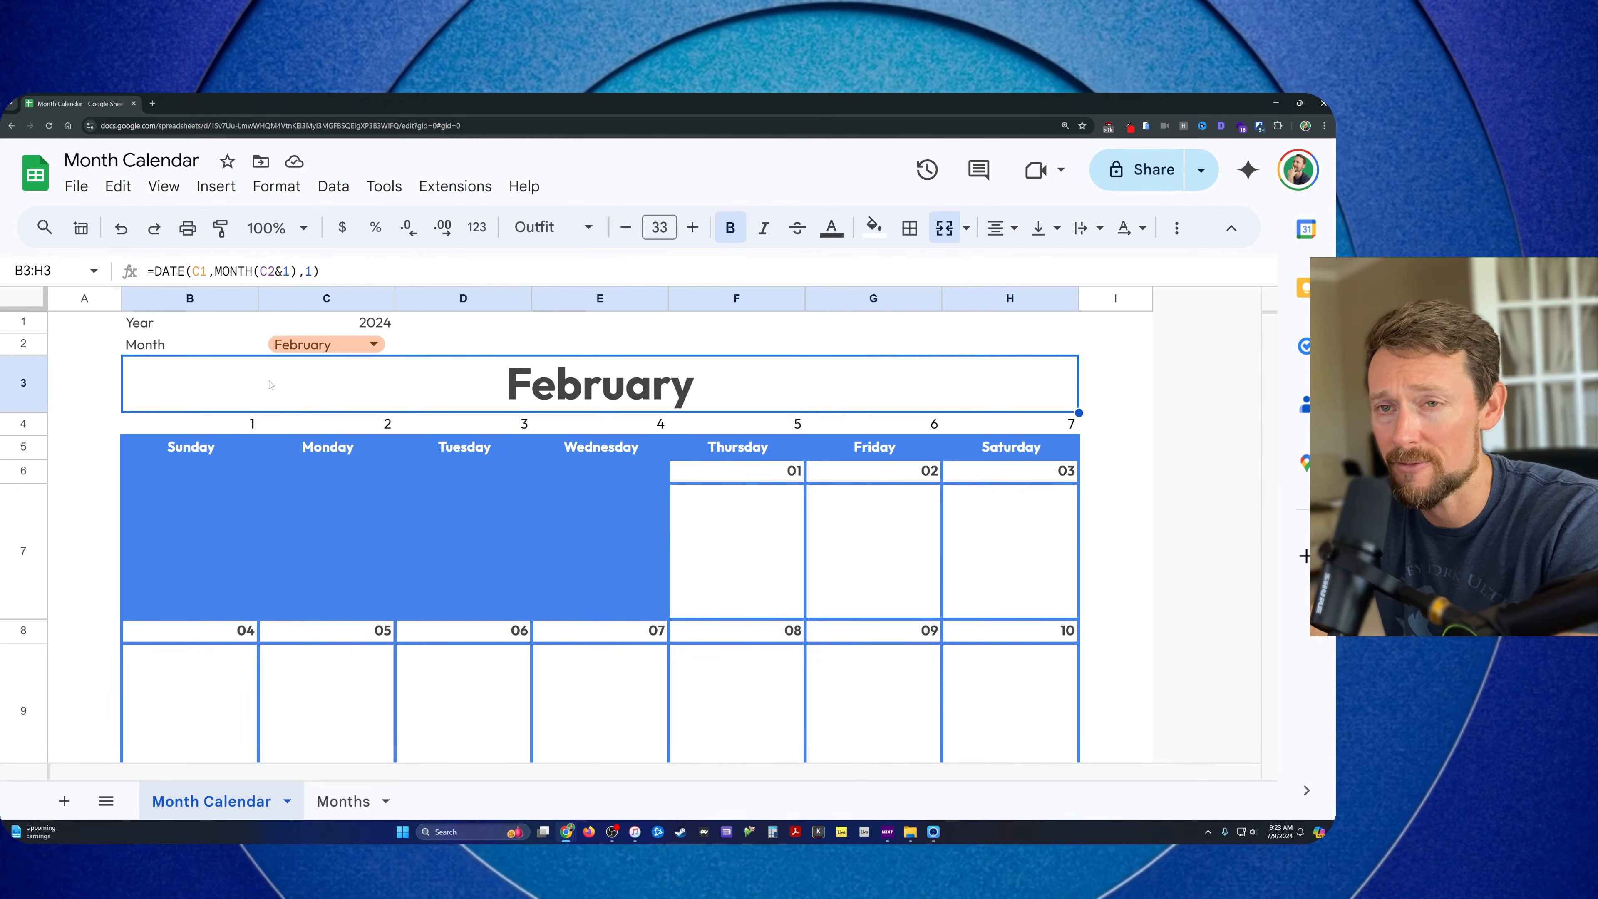
pyautogui.click(217, 453)
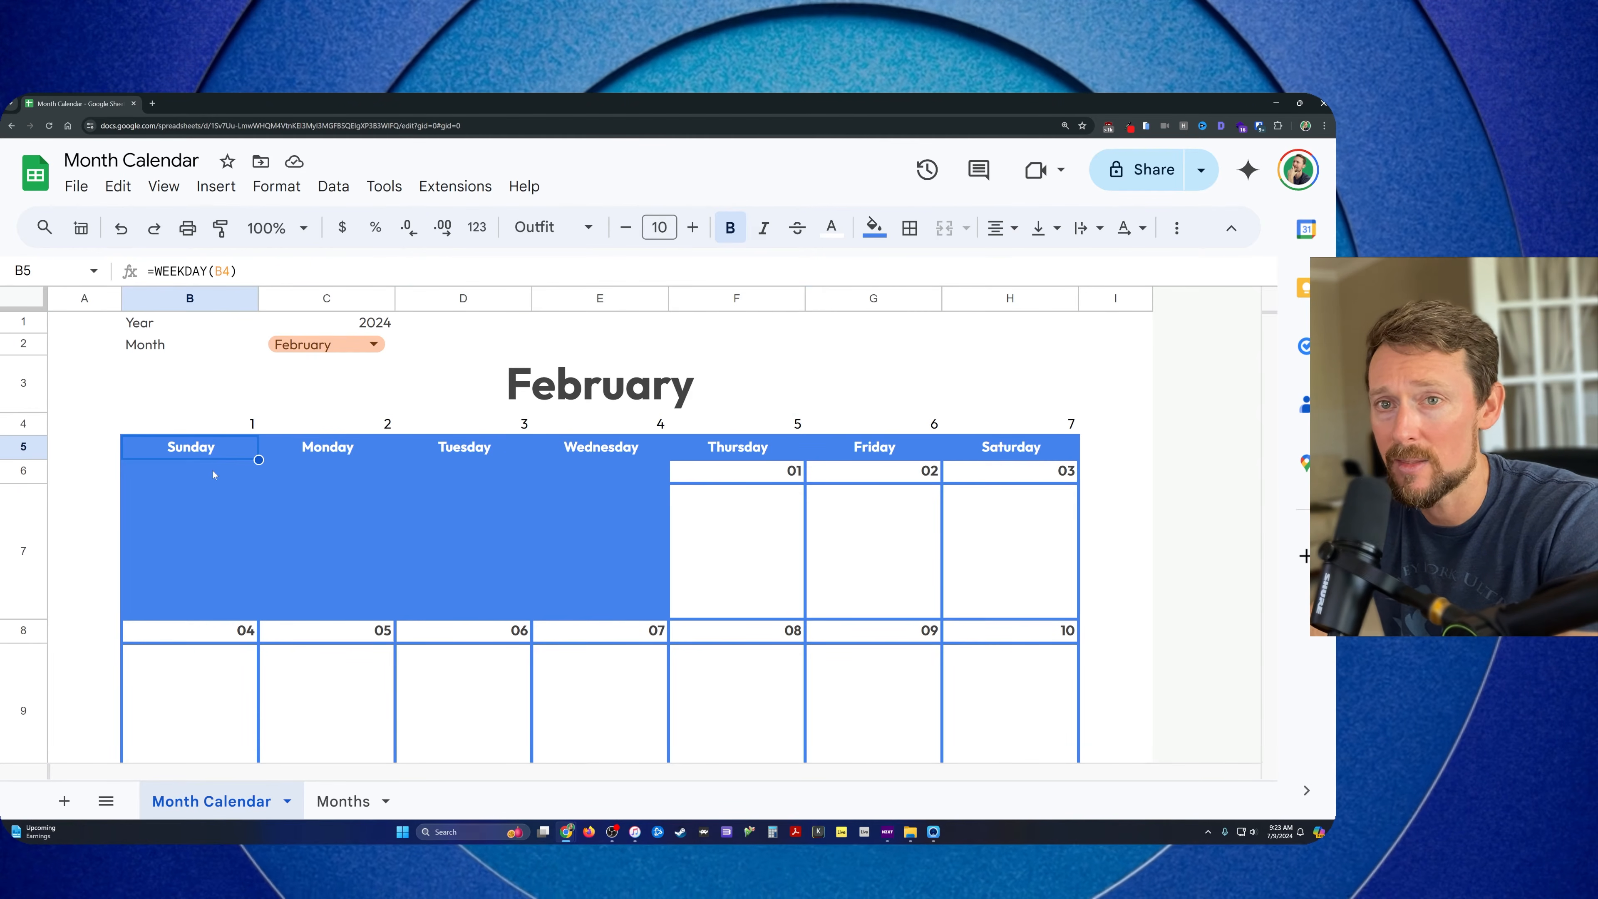
pyautogui.click(214, 475)
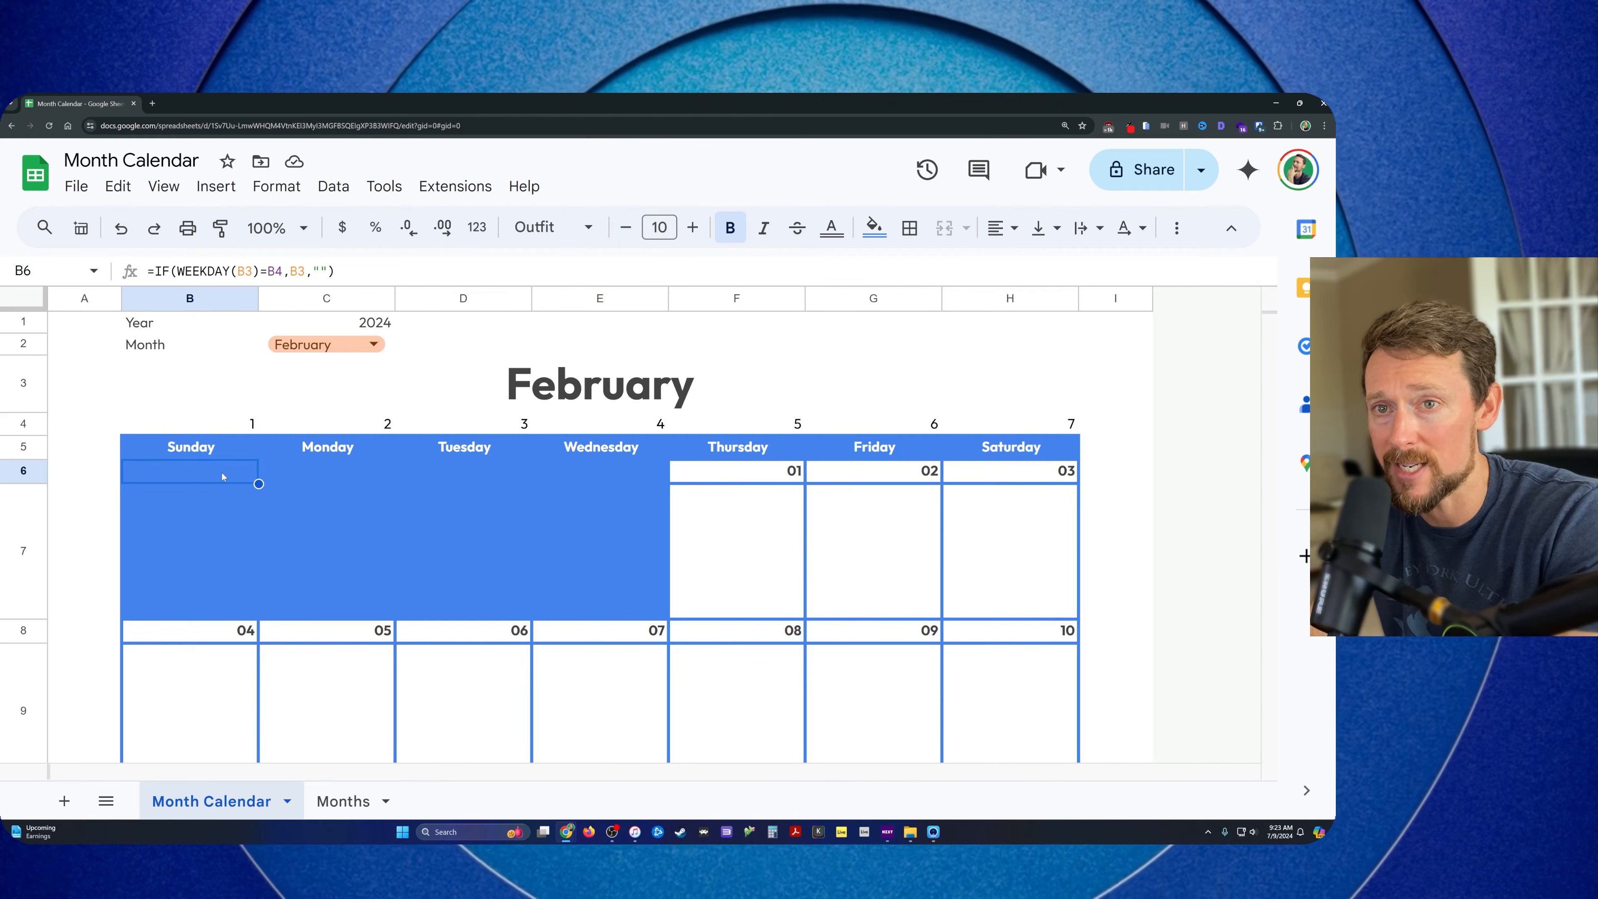
# Cycle the month in C2 through January, March, July and August, ending on September
pyautogui.click(350, 343)
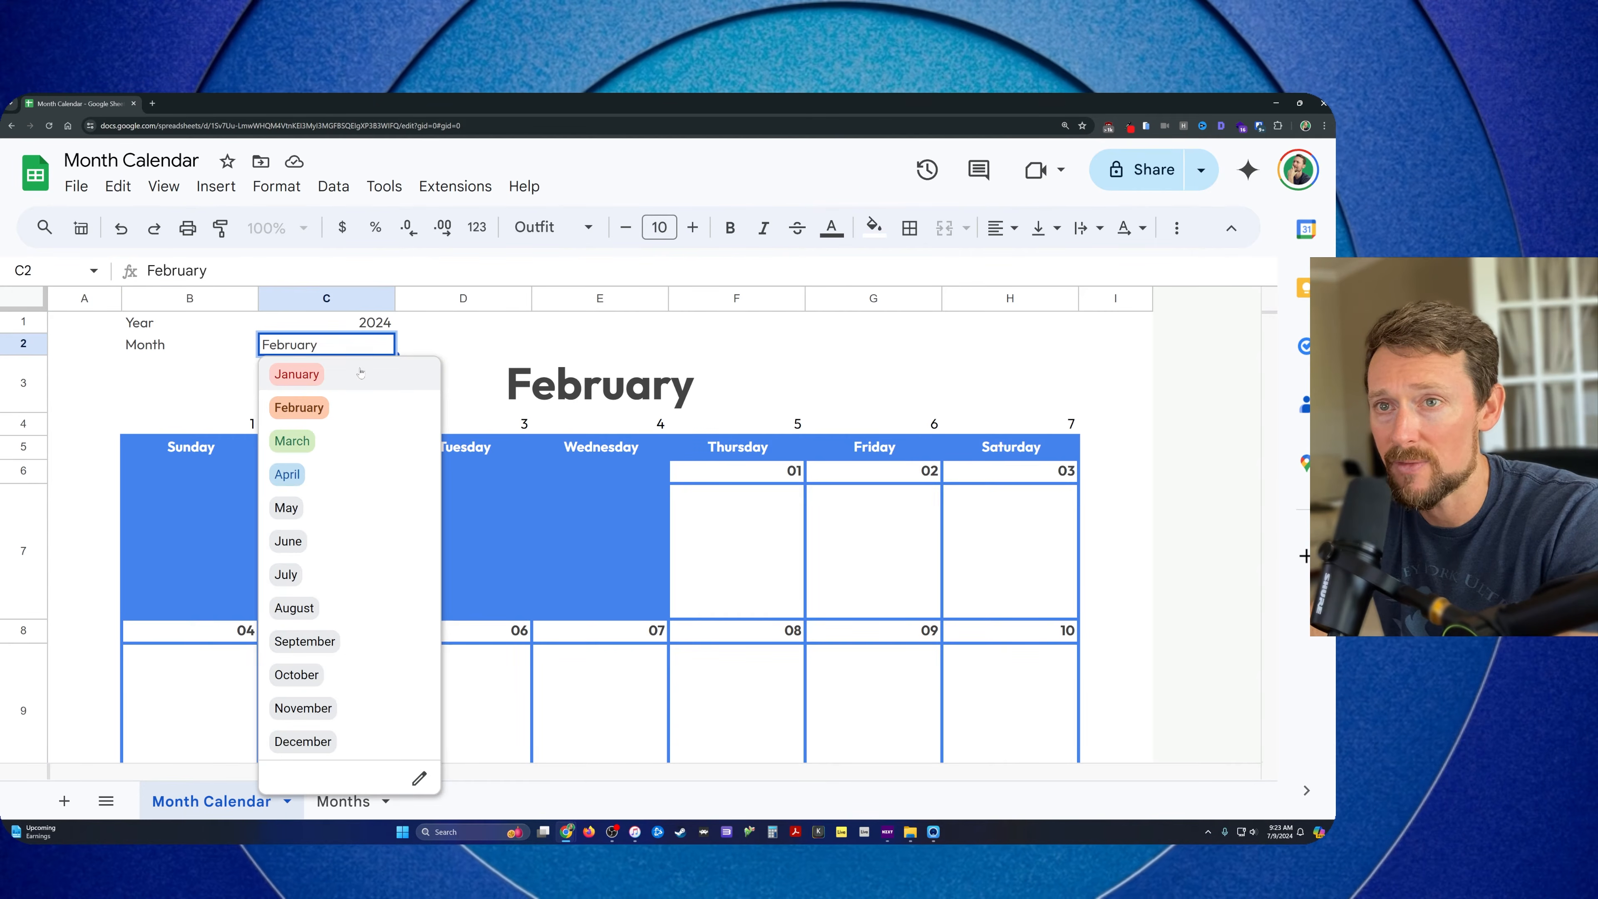
pyautogui.click(361, 372)
pyautogui.click(352, 344)
pyautogui.click(356, 441)
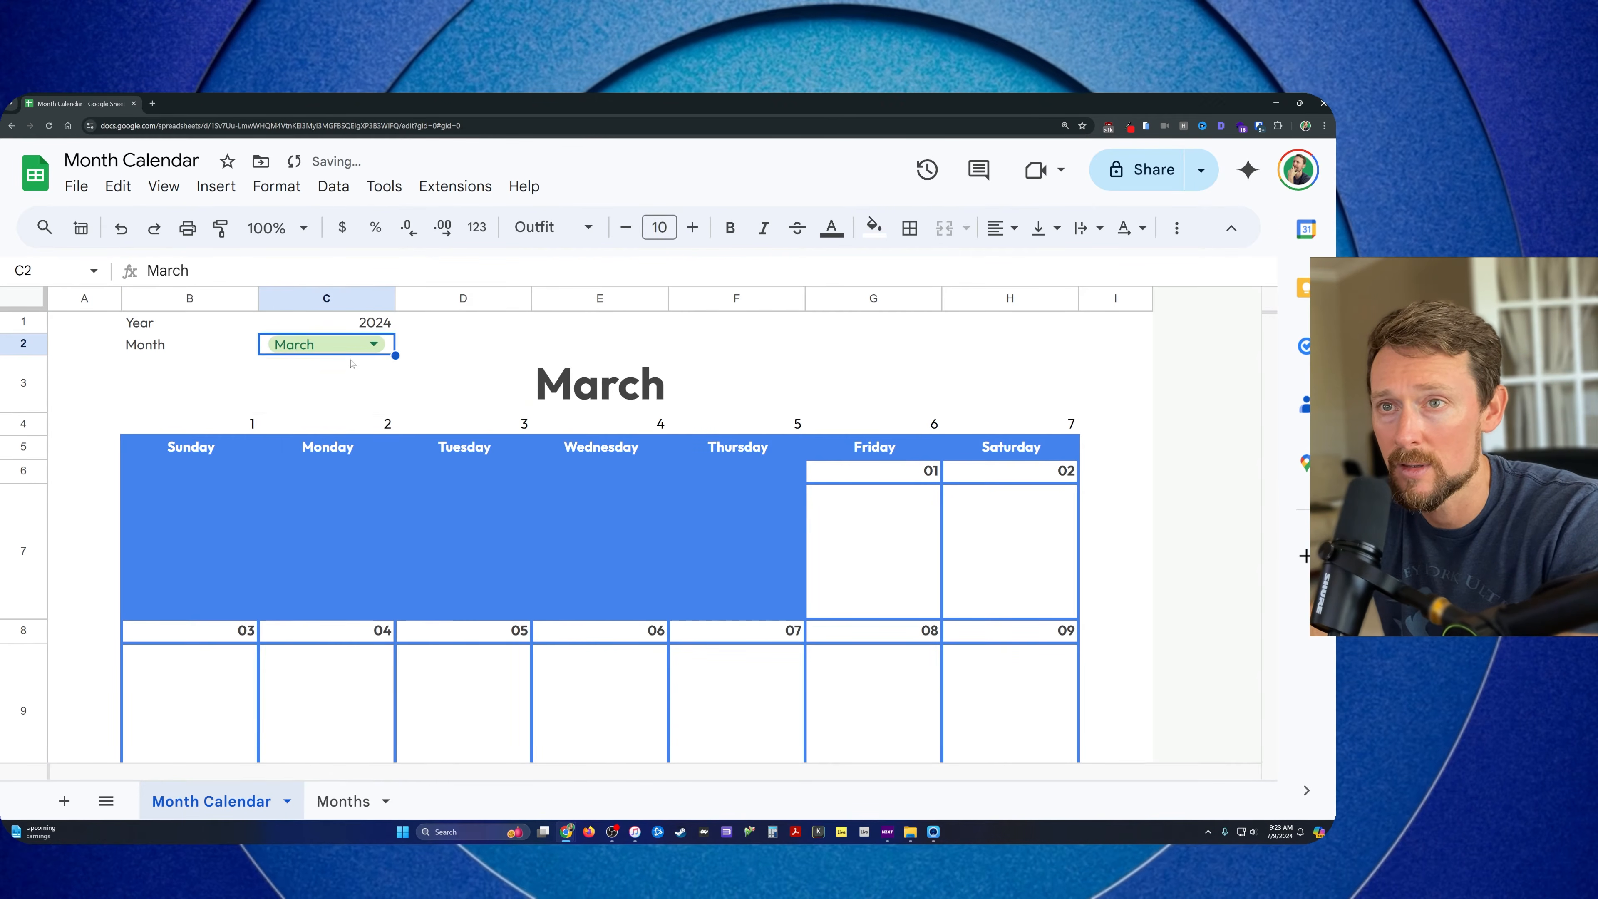
pyautogui.click(353, 363)
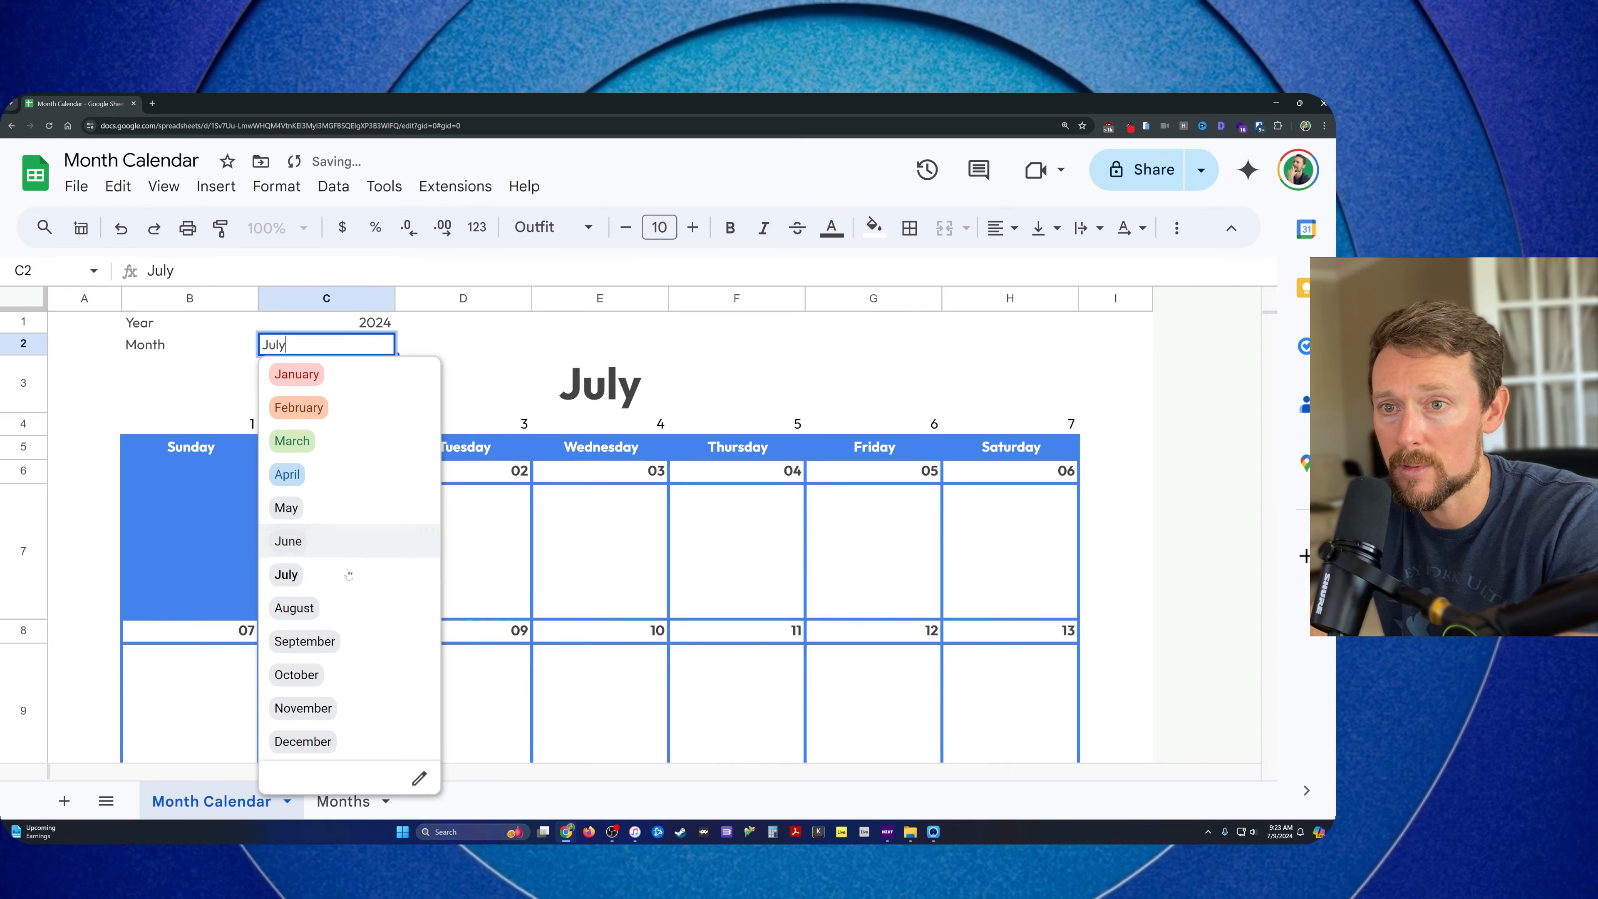
pyautogui.click(350, 606)
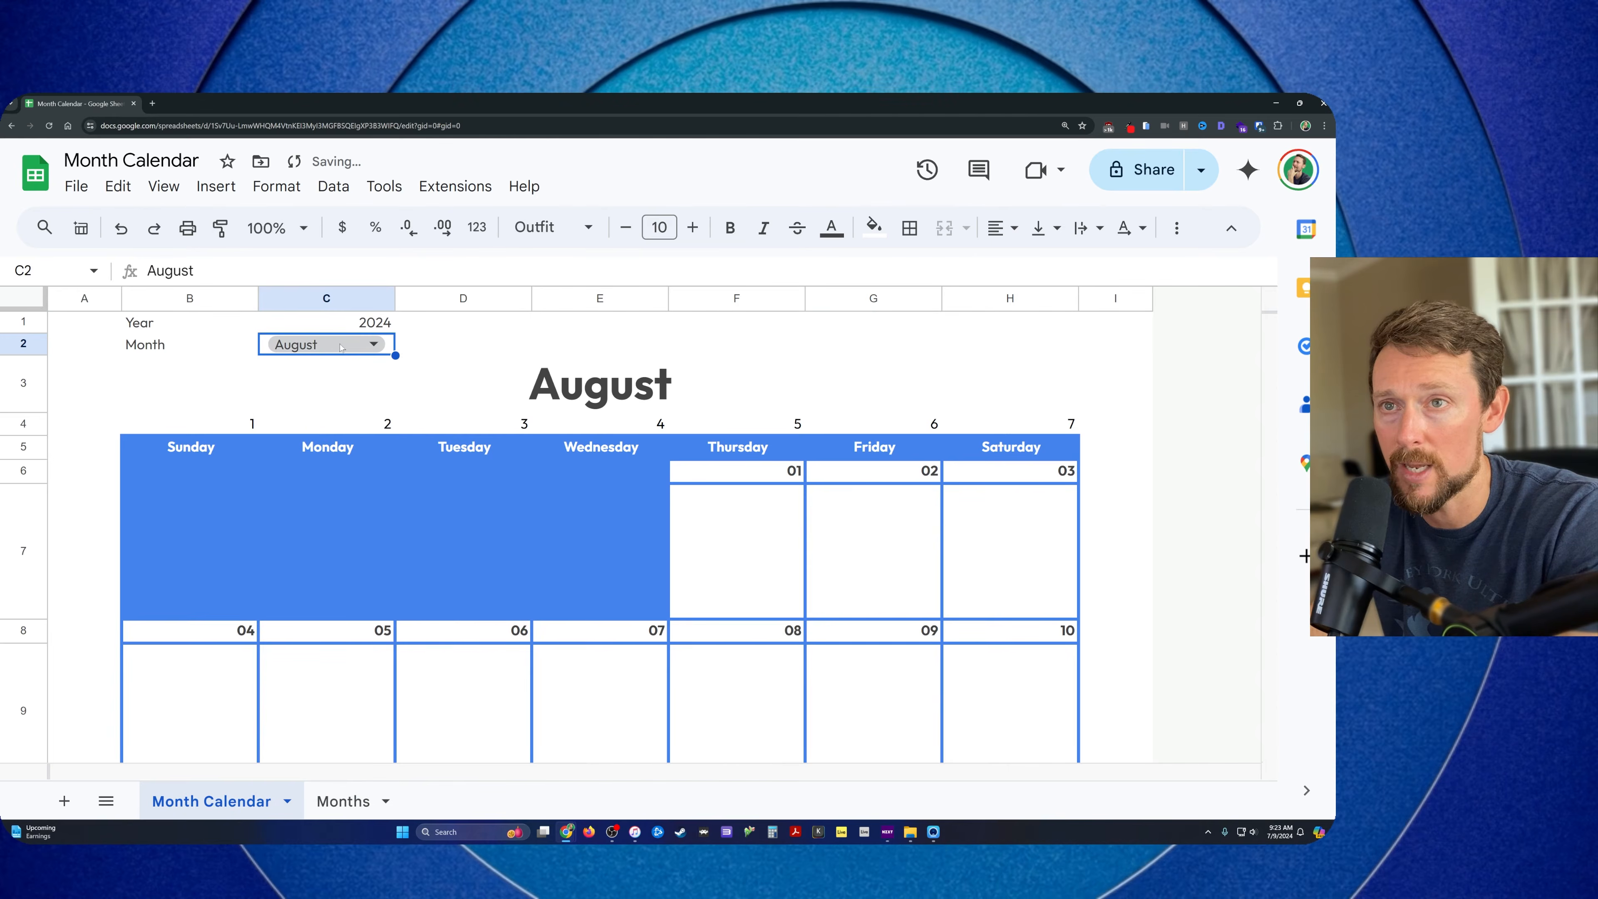
pyautogui.click(343, 346)
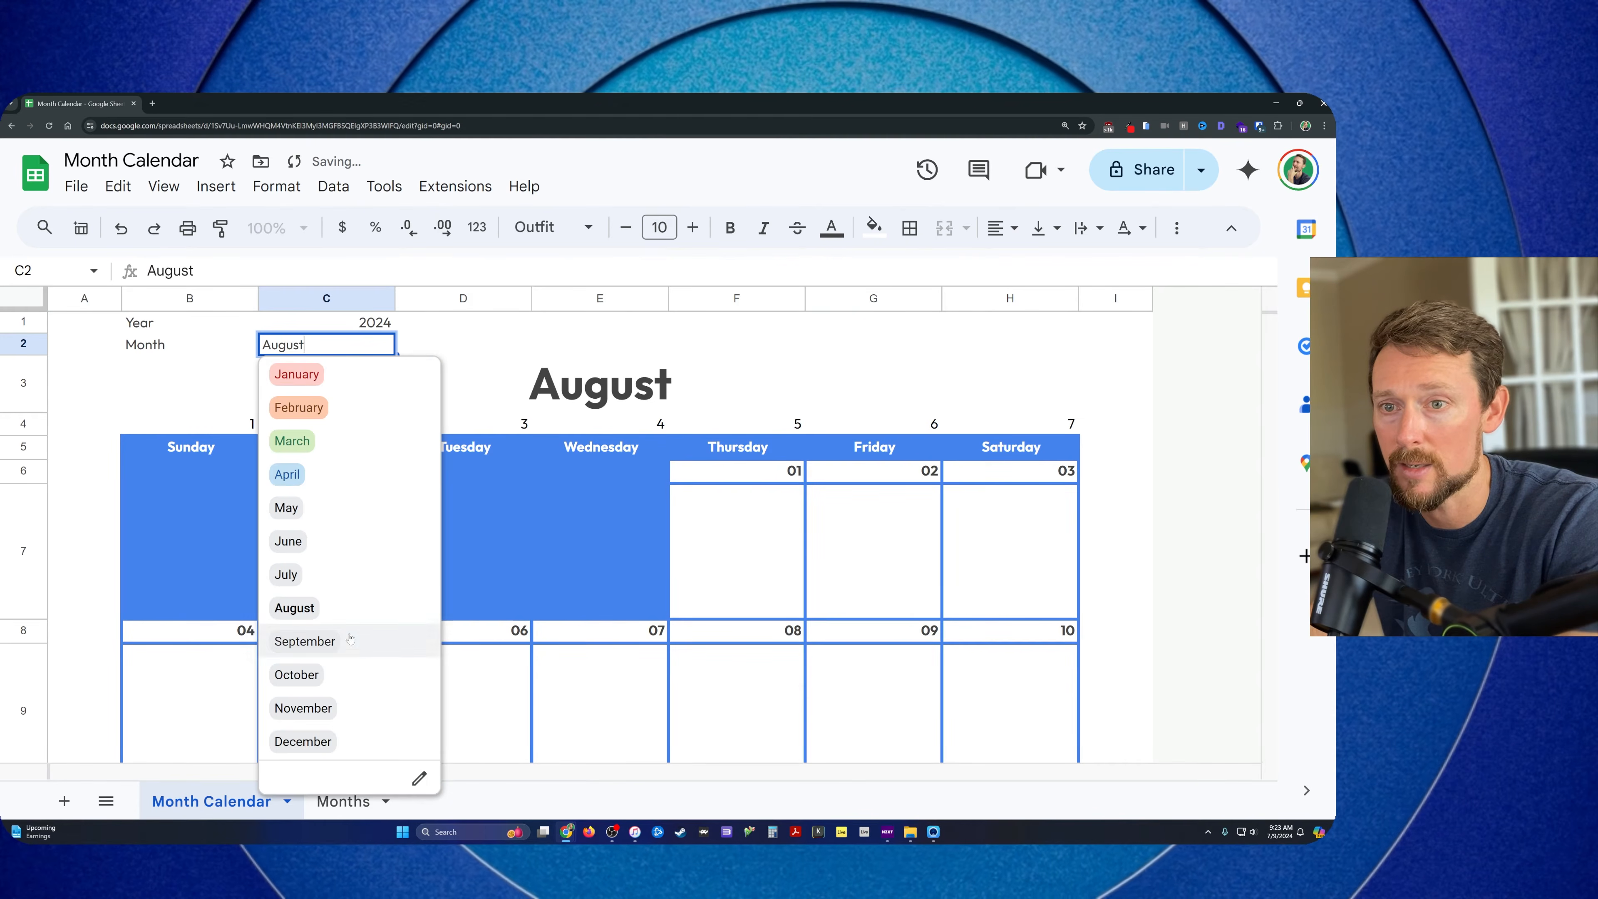
pyautogui.click(351, 640)
# Check B6's formula, switch its number format to Date, and restore the day-only format
pyautogui.doubleClick(230, 470)
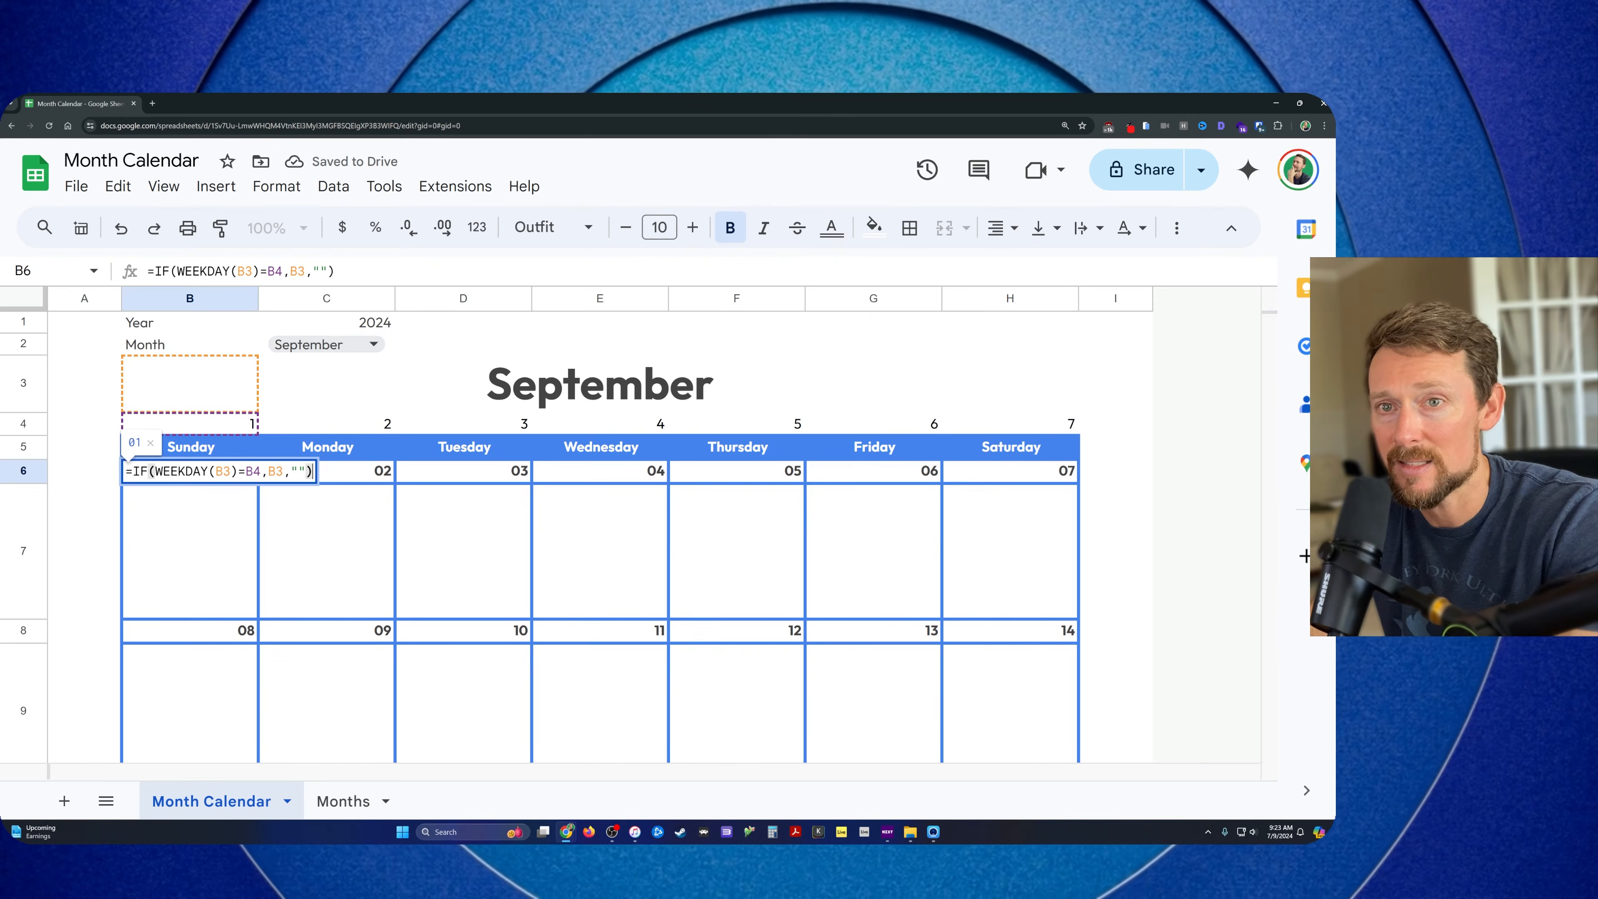
pyautogui.press('Escape')
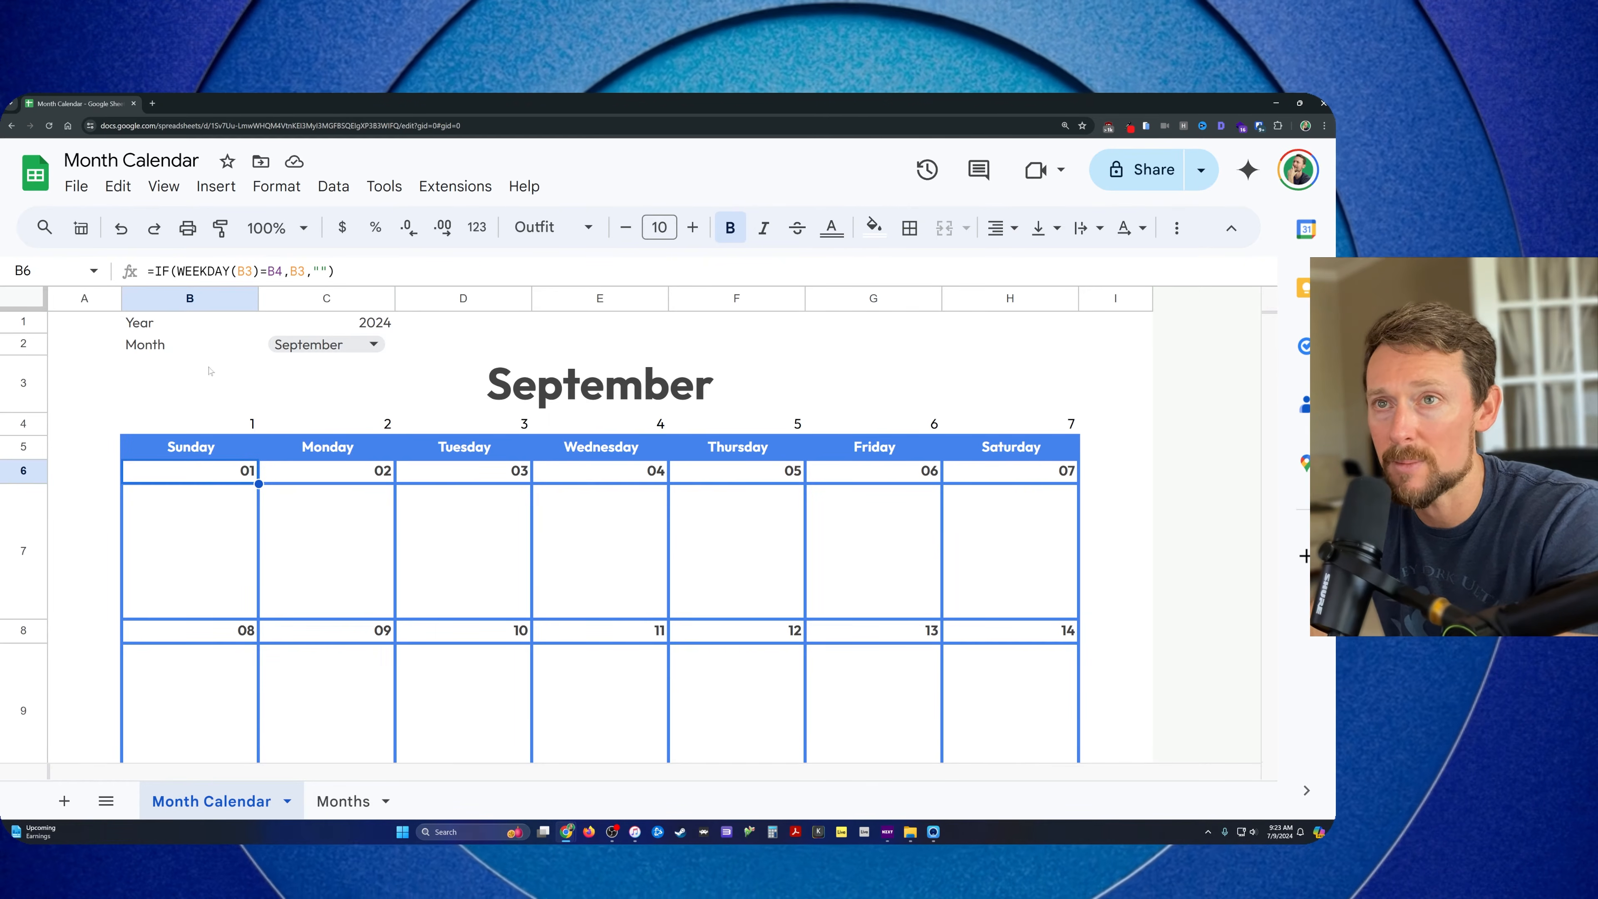
pyautogui.click(485, 228)
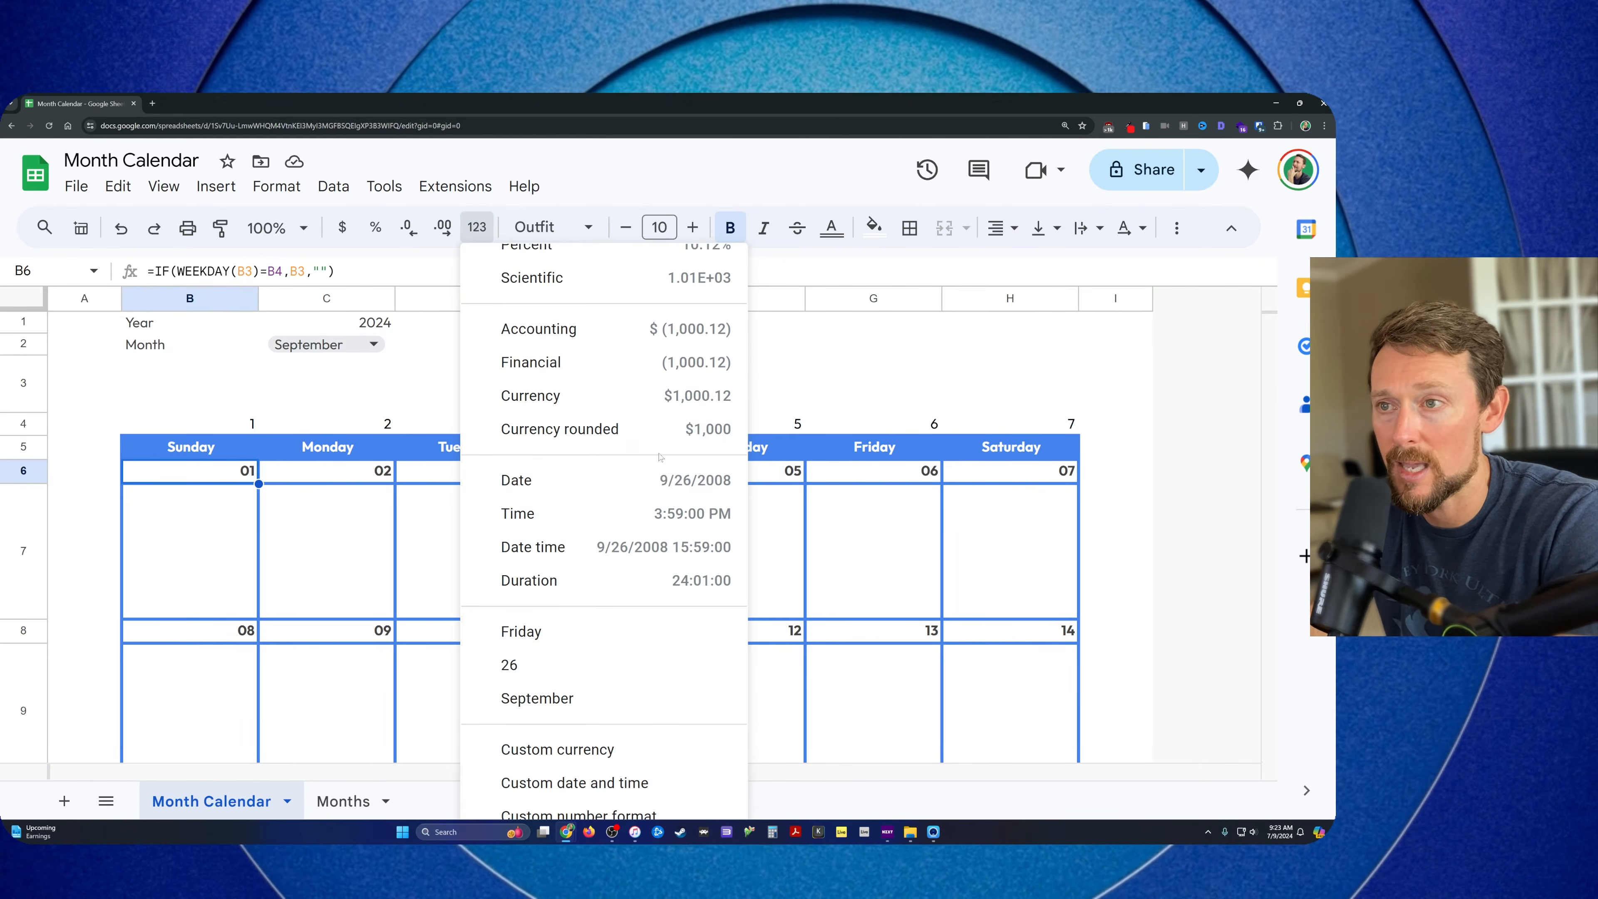
pyautogui.click(554, 481)
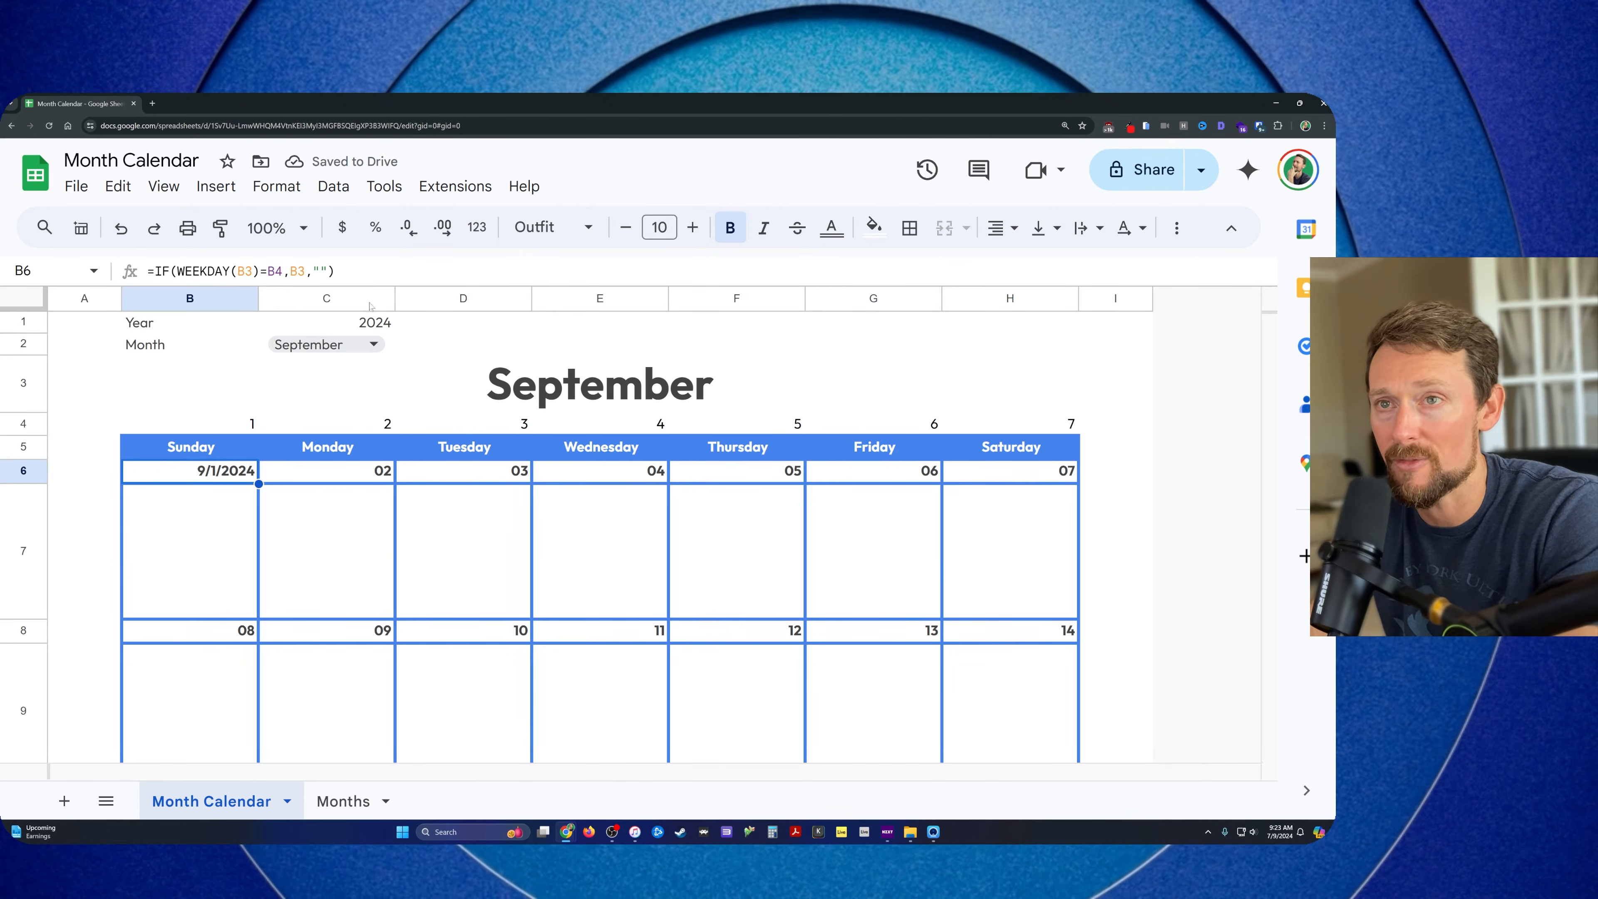
pyautogui.click(476, 227)
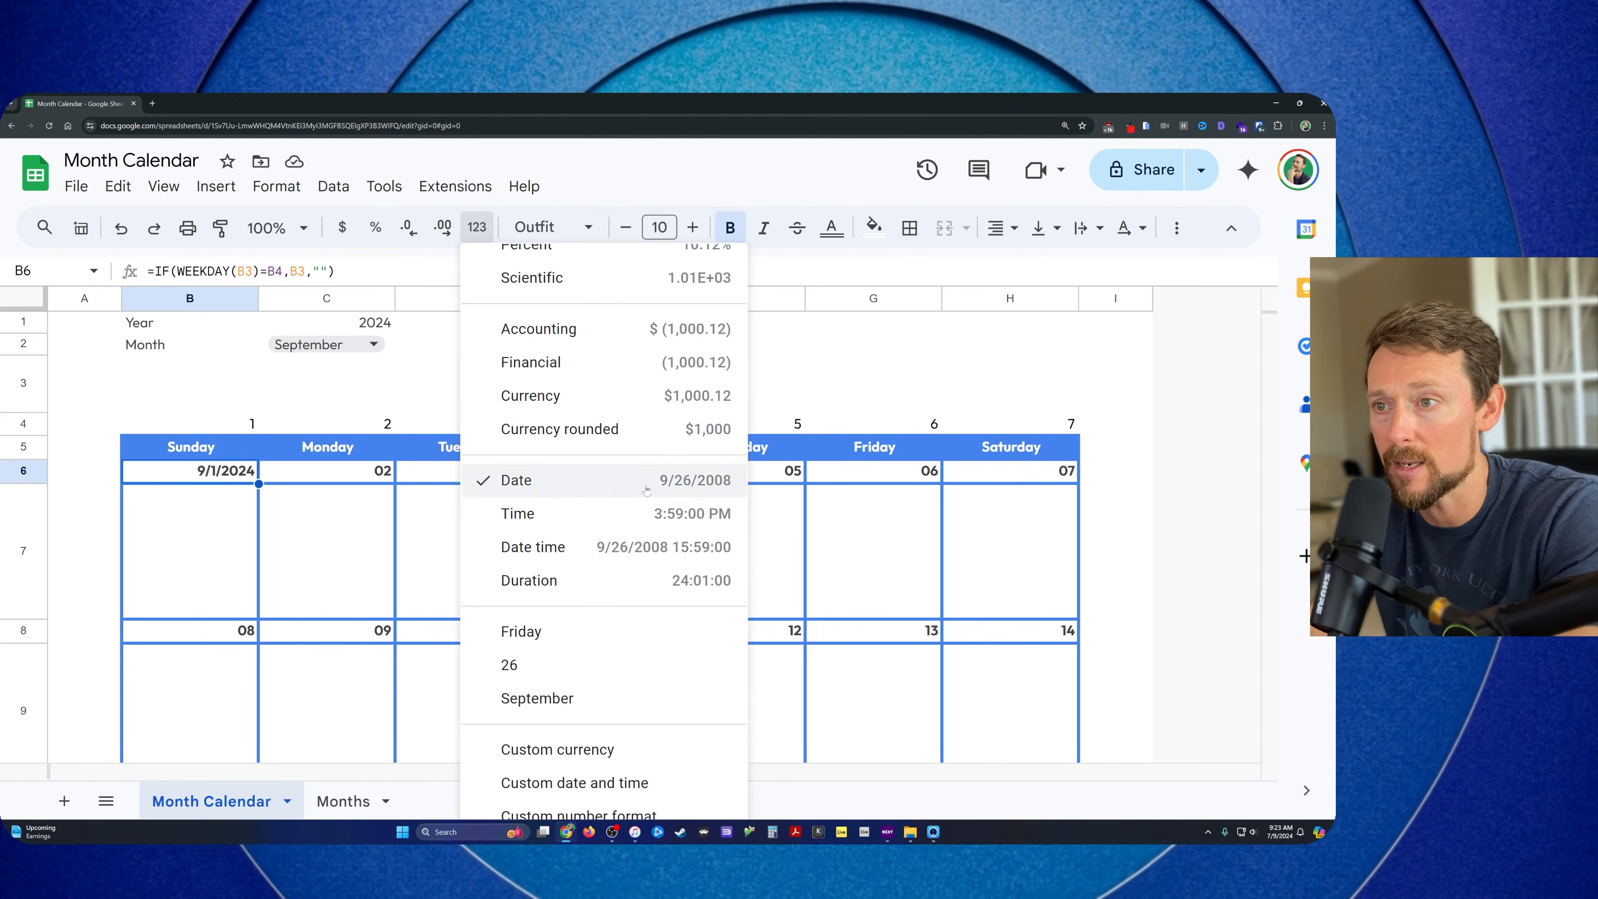
pyautogui.rightClick(555, 662)
pyautogui.click(219, 522)
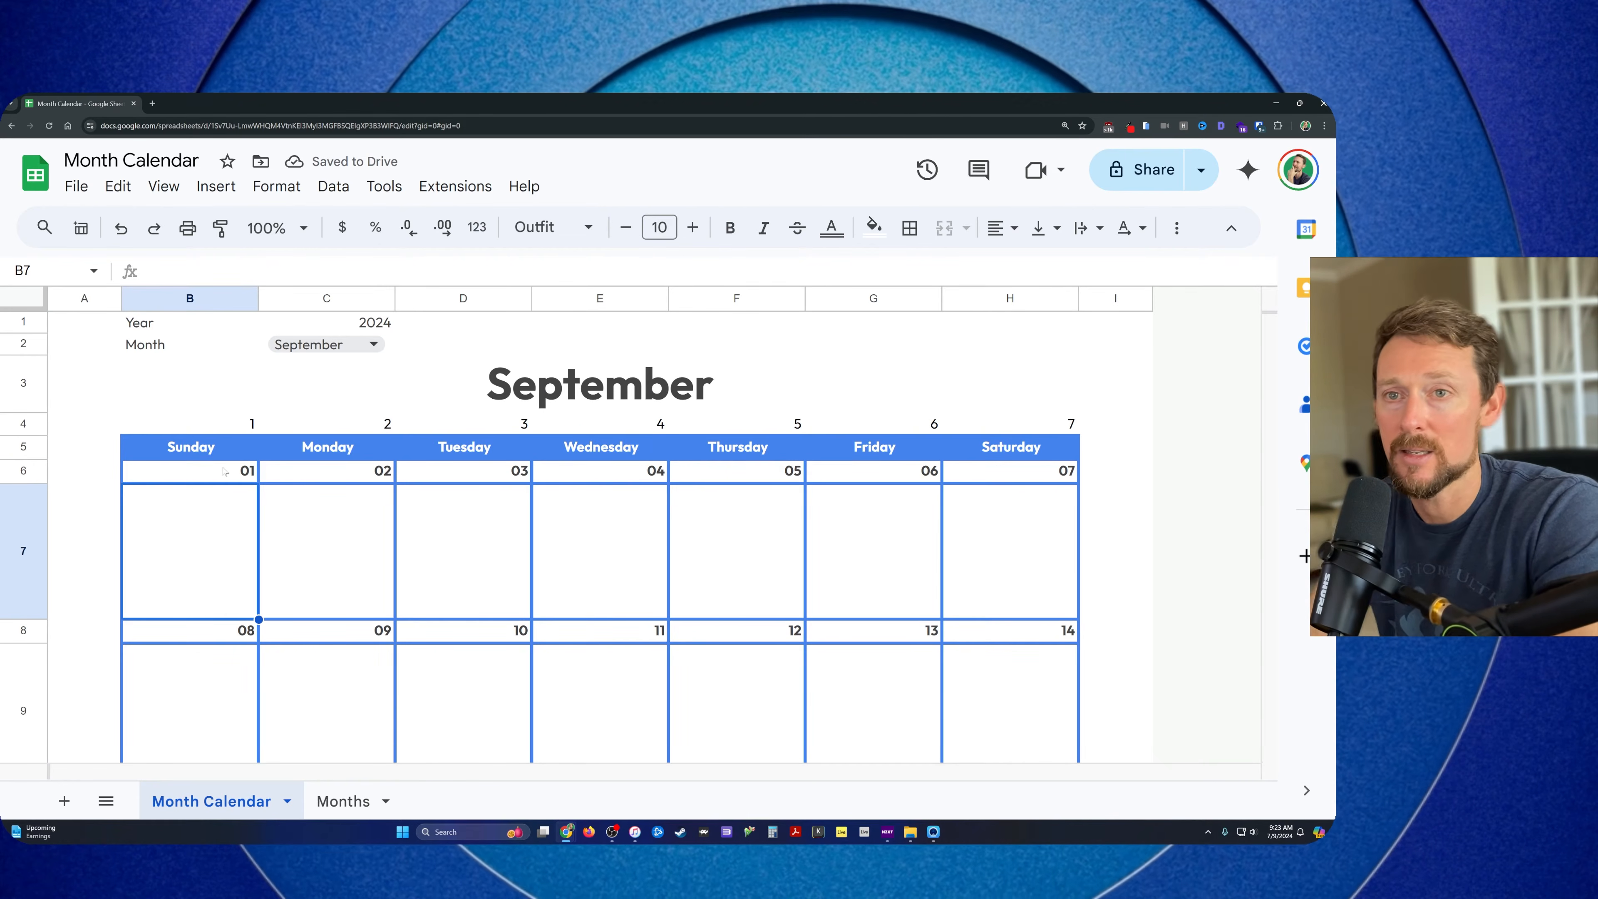
# Examine the IF and WEEKDAY formula in the Sunday date cell B6
pyautogui.click(224, 471)
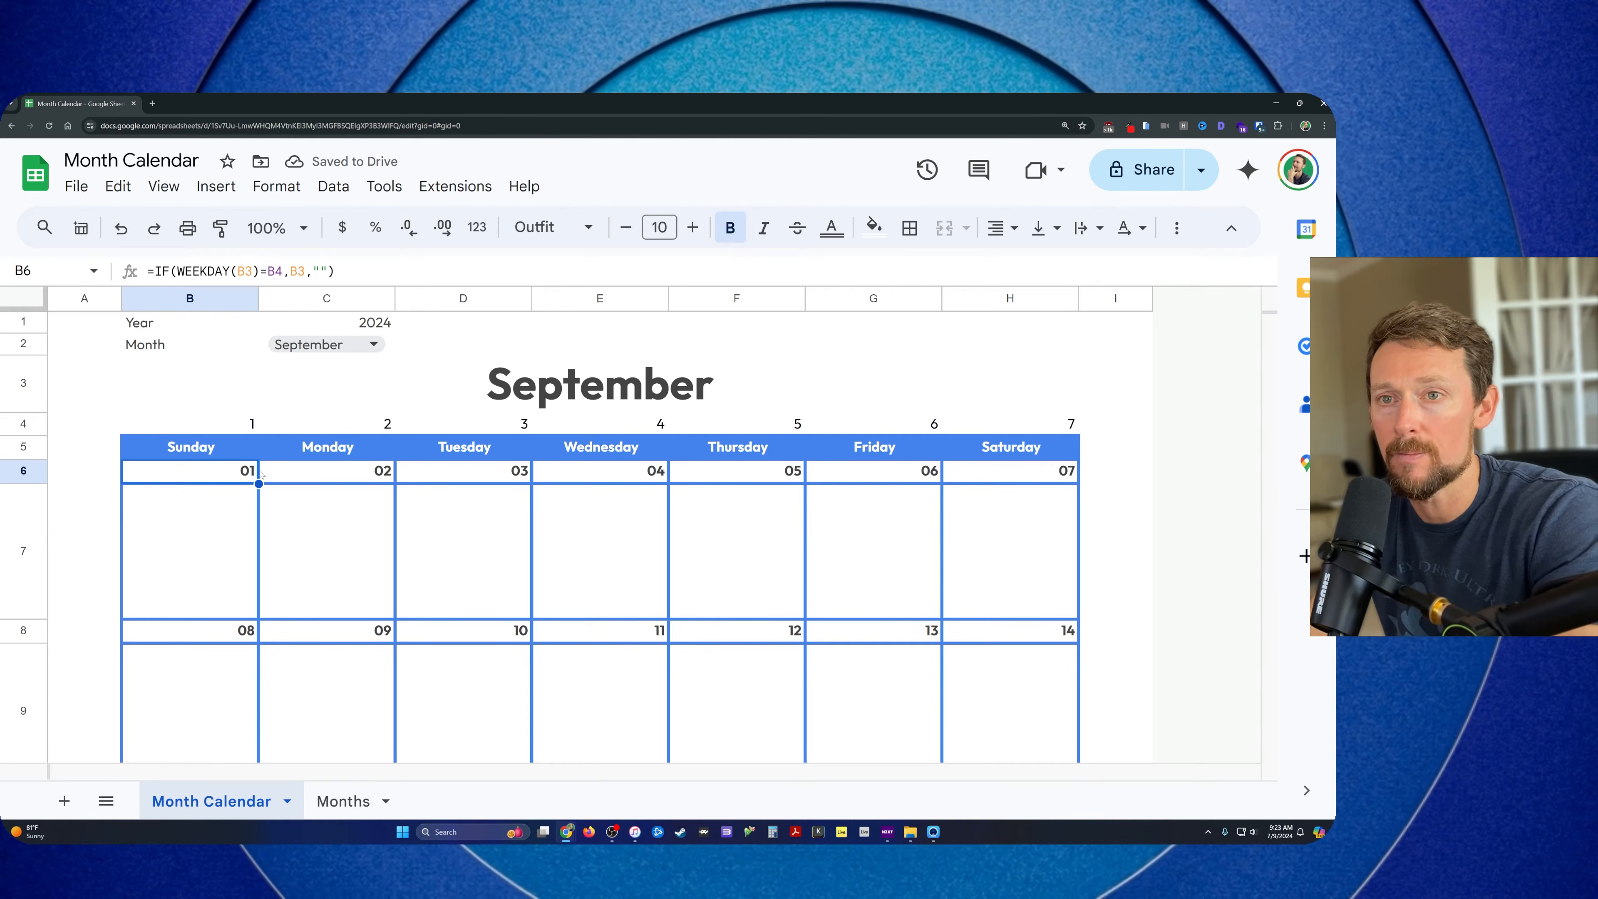
pyautogui.doubleClick(236, 478)
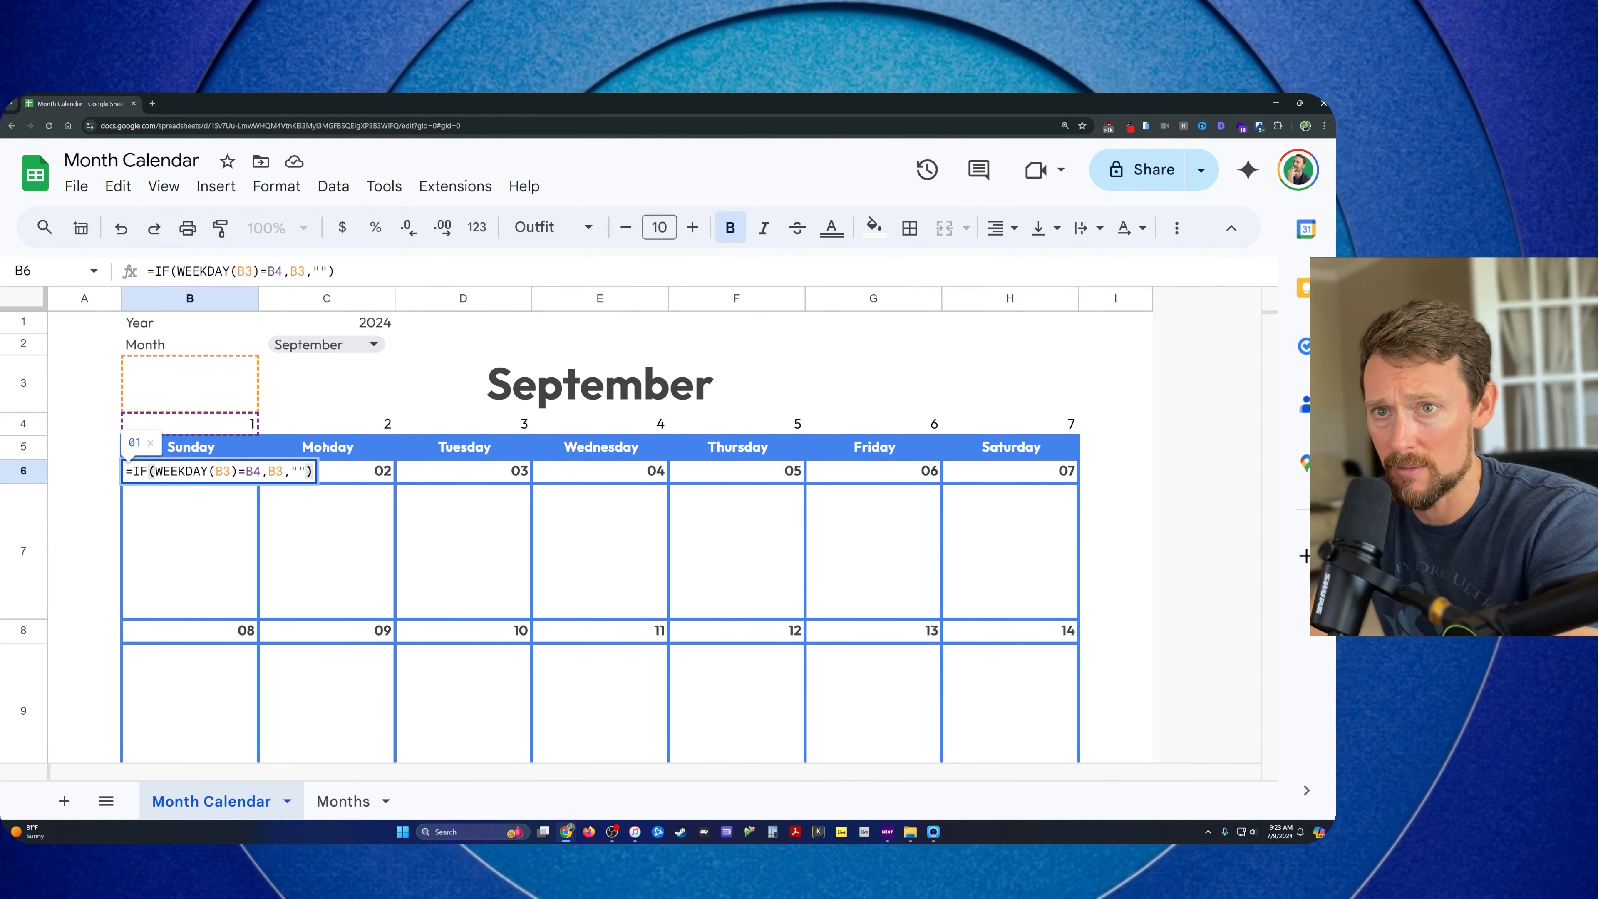
pyautogui.press('Escape')
# Examine C6's formula, dismissing the function help and highlighting the start of the nested IF on B6
pyautogui.press('Right')
pyautogui.press('Return')
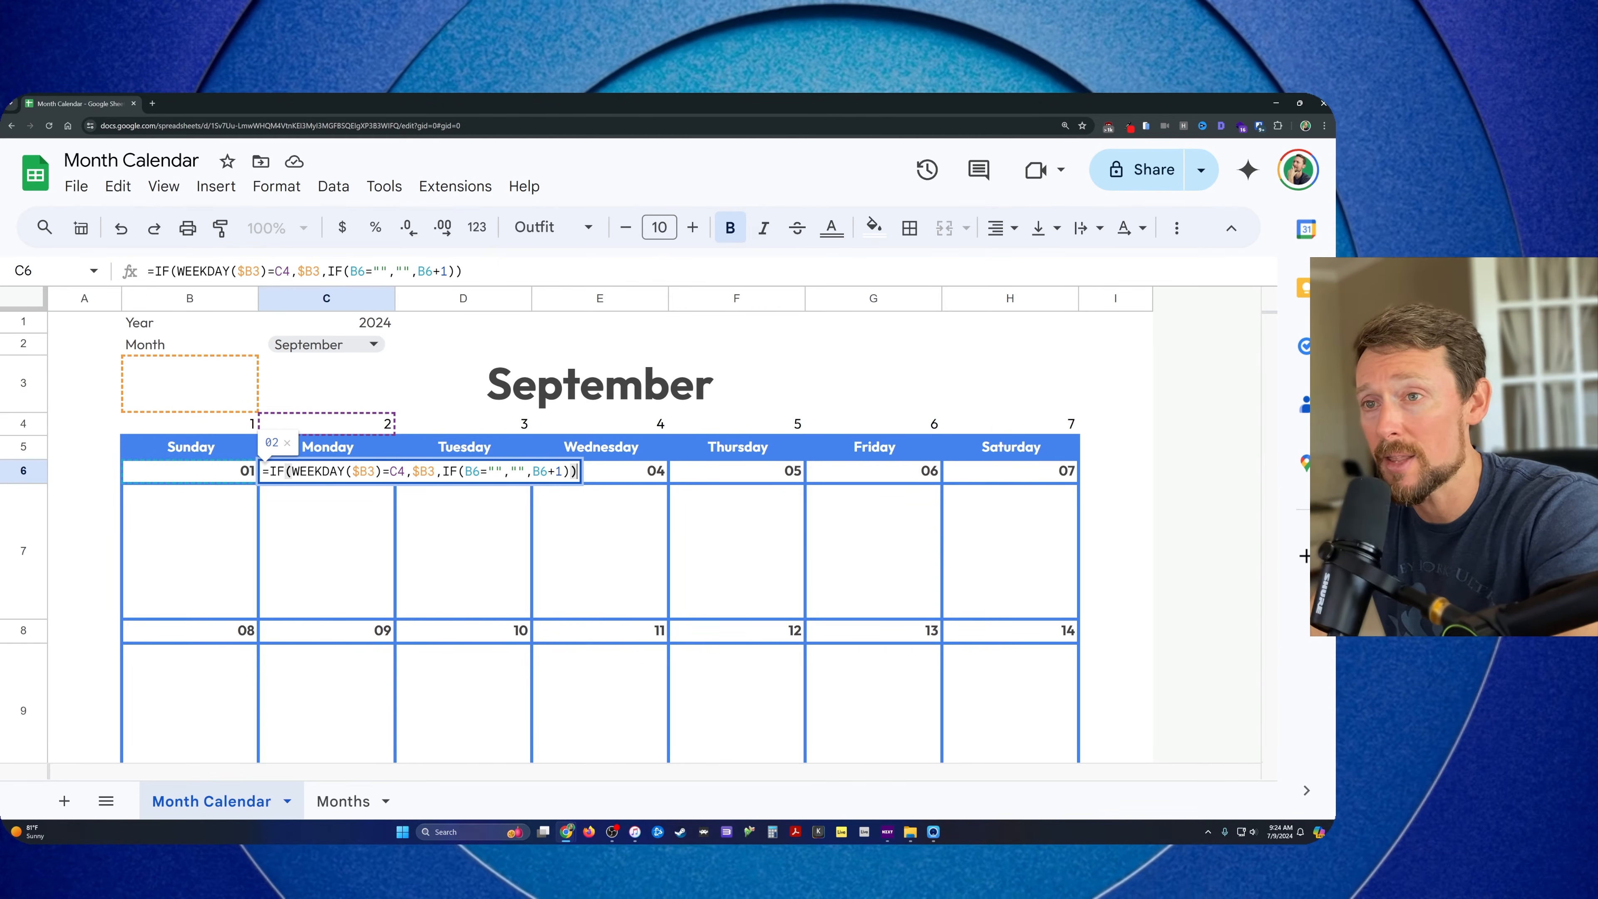
pyautogui.doubleClick(449, 471)
pyautogui.click(413, 468)
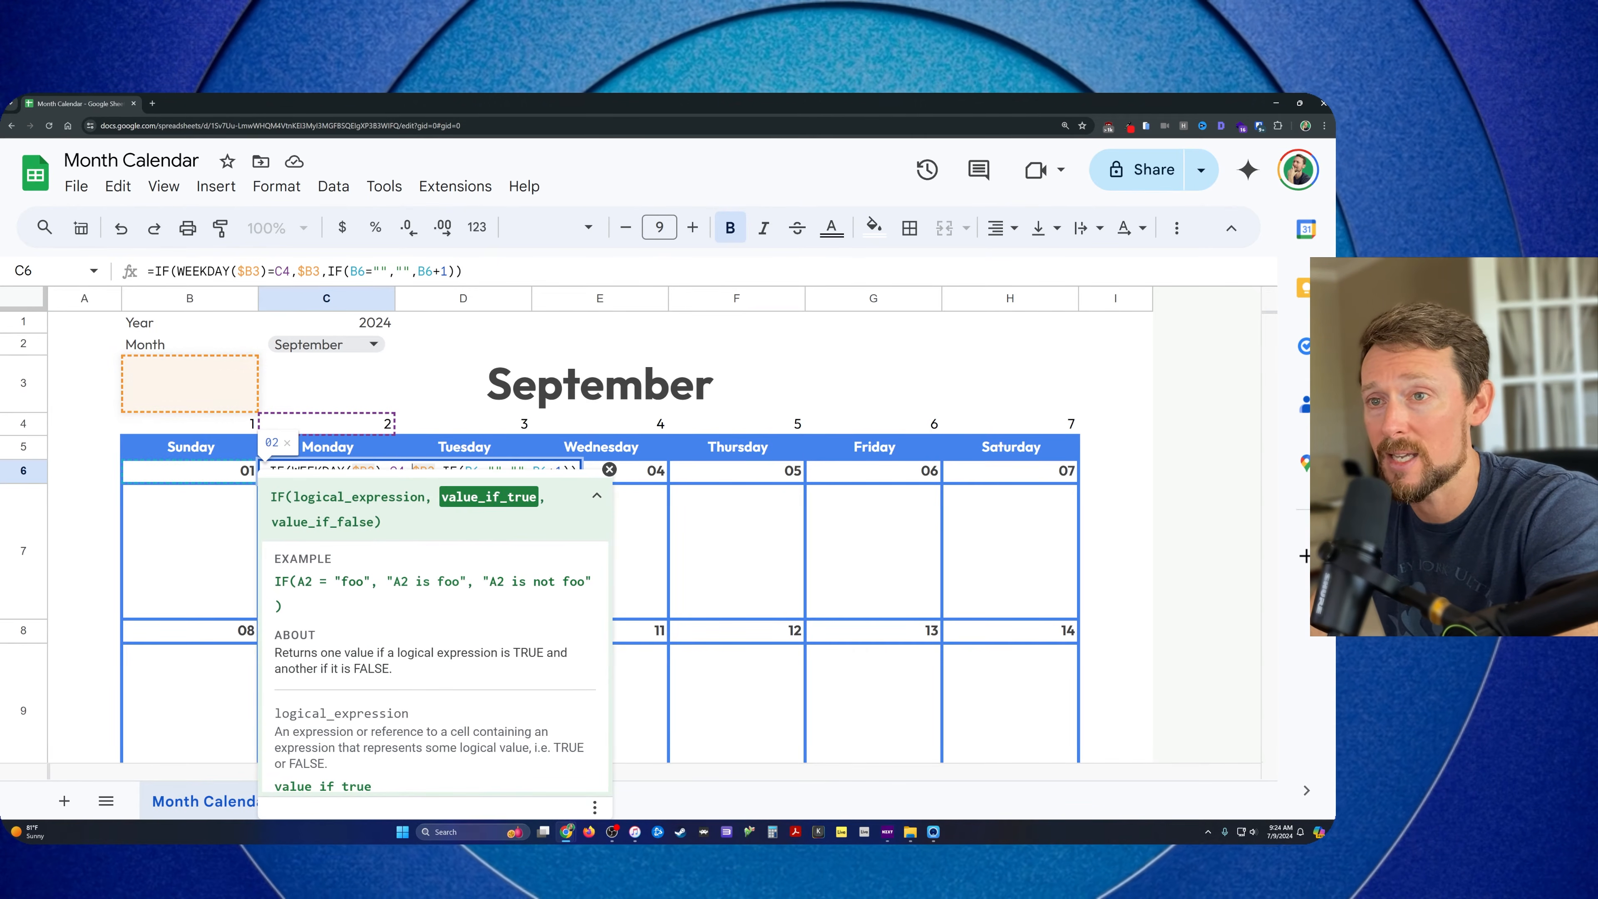
pyautogui.click(597, 495)
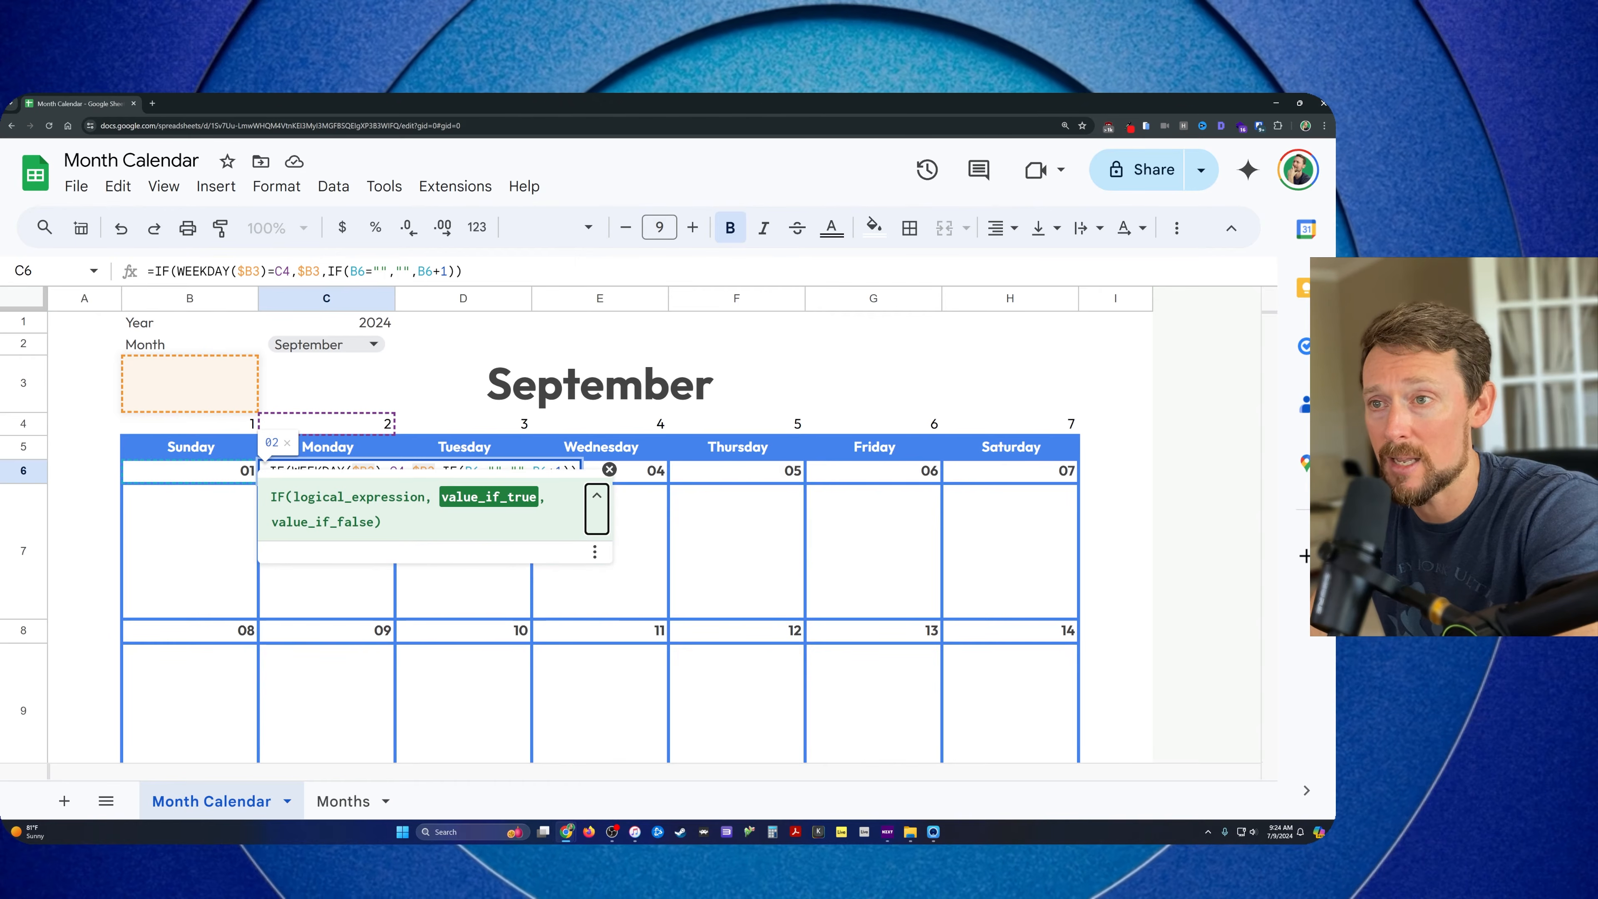
pyautogui.click(609, 470)
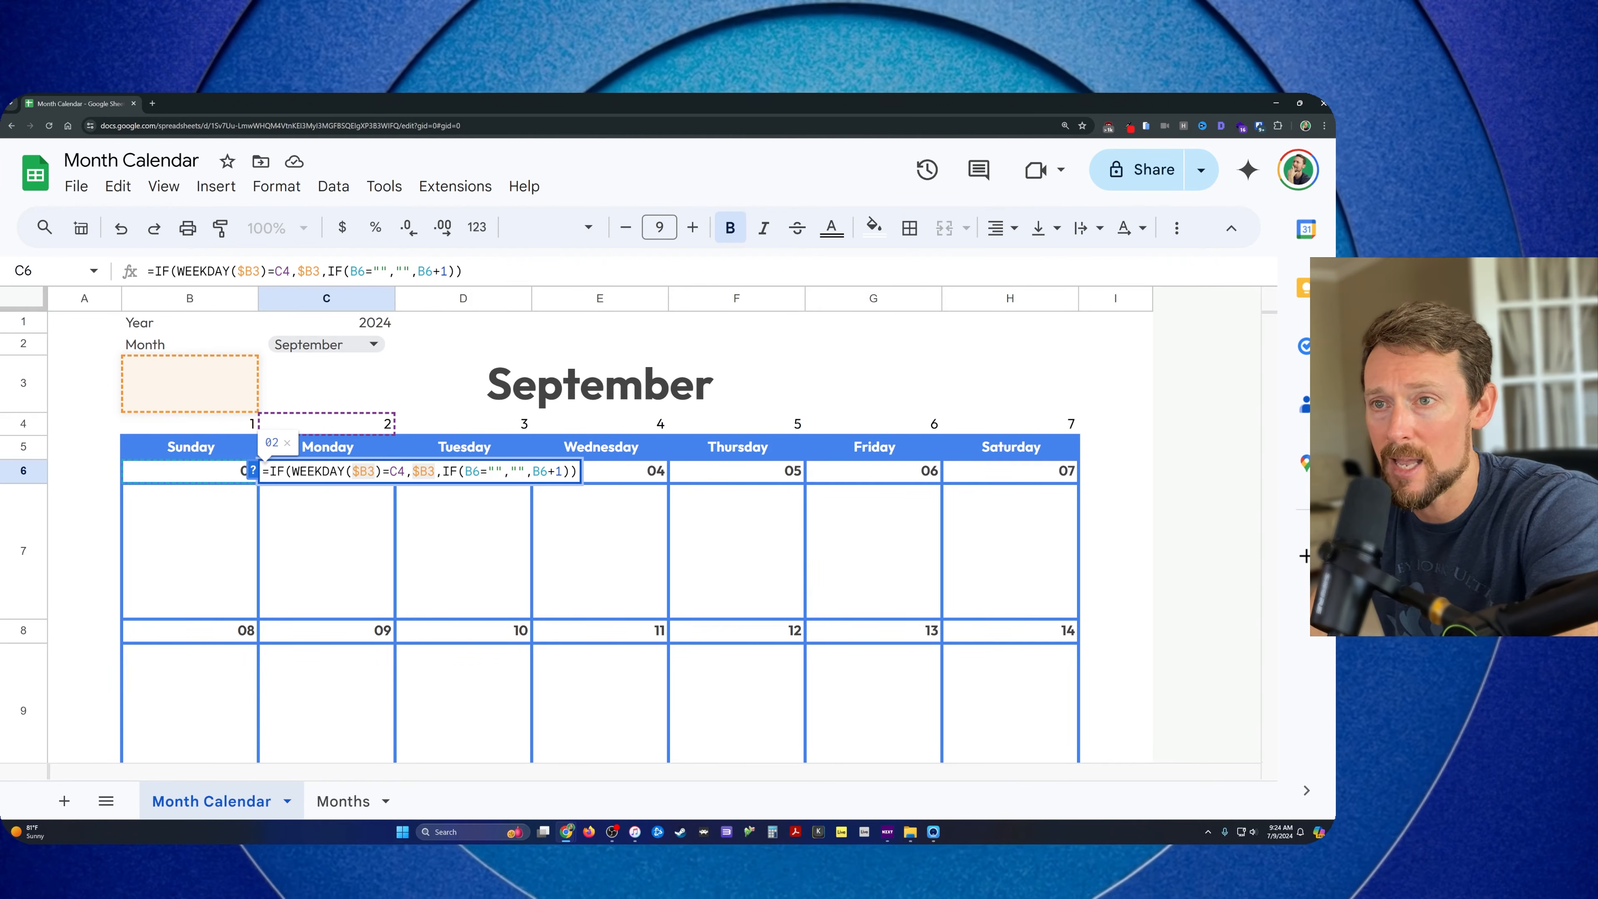
pyautogui.moveTo(443, 471); pyautogui.dragTo(472, 470)
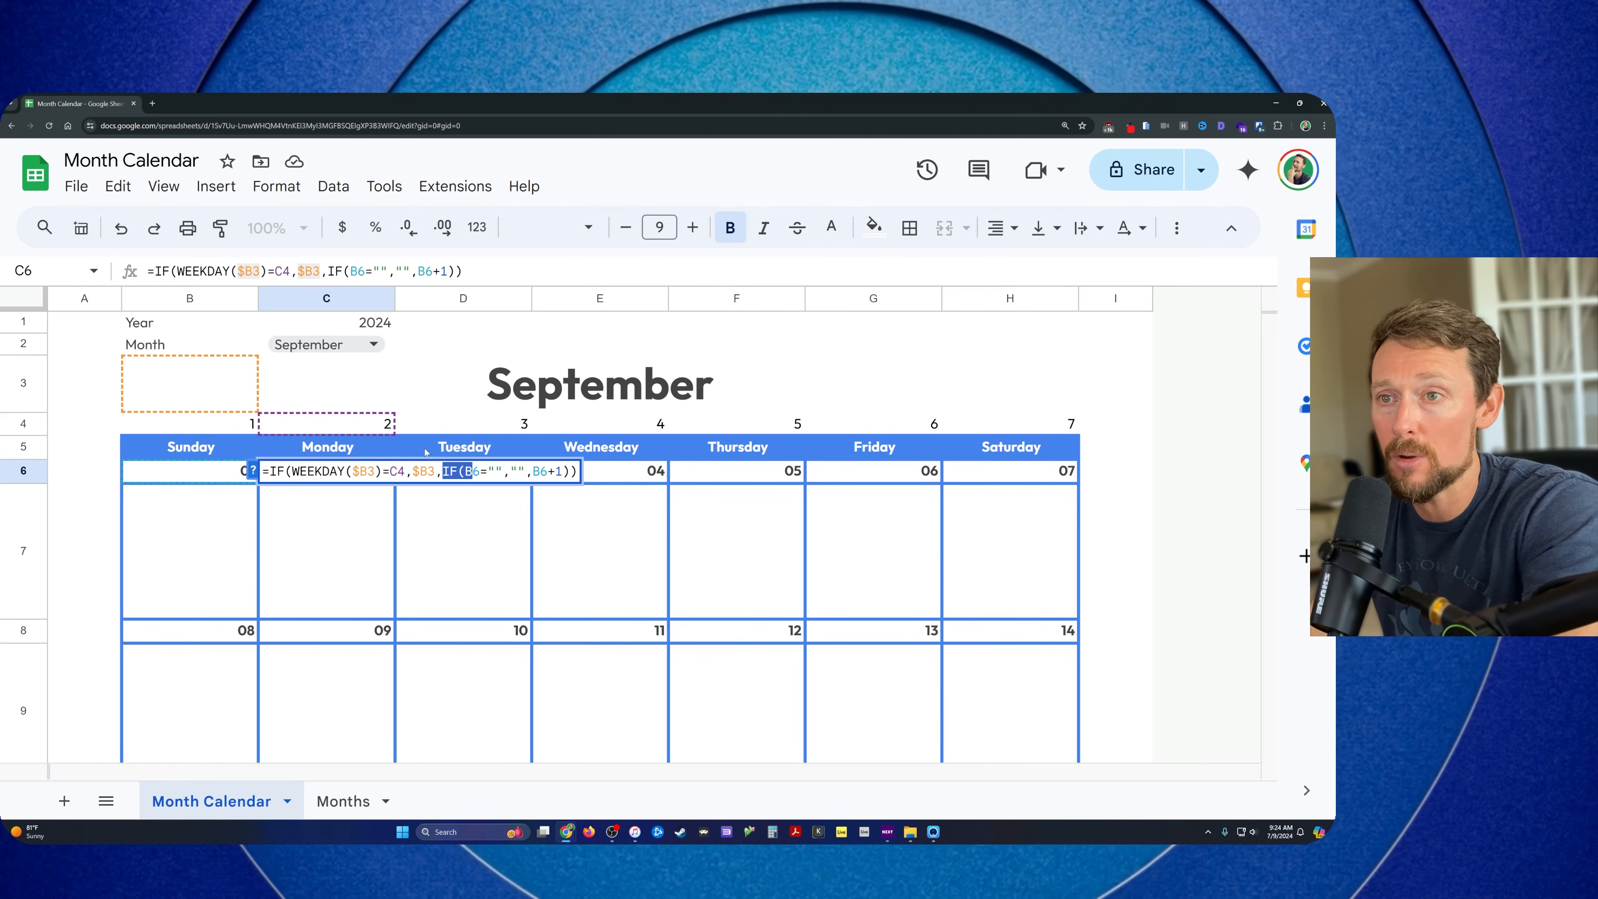
pyautogui.press('Escape')
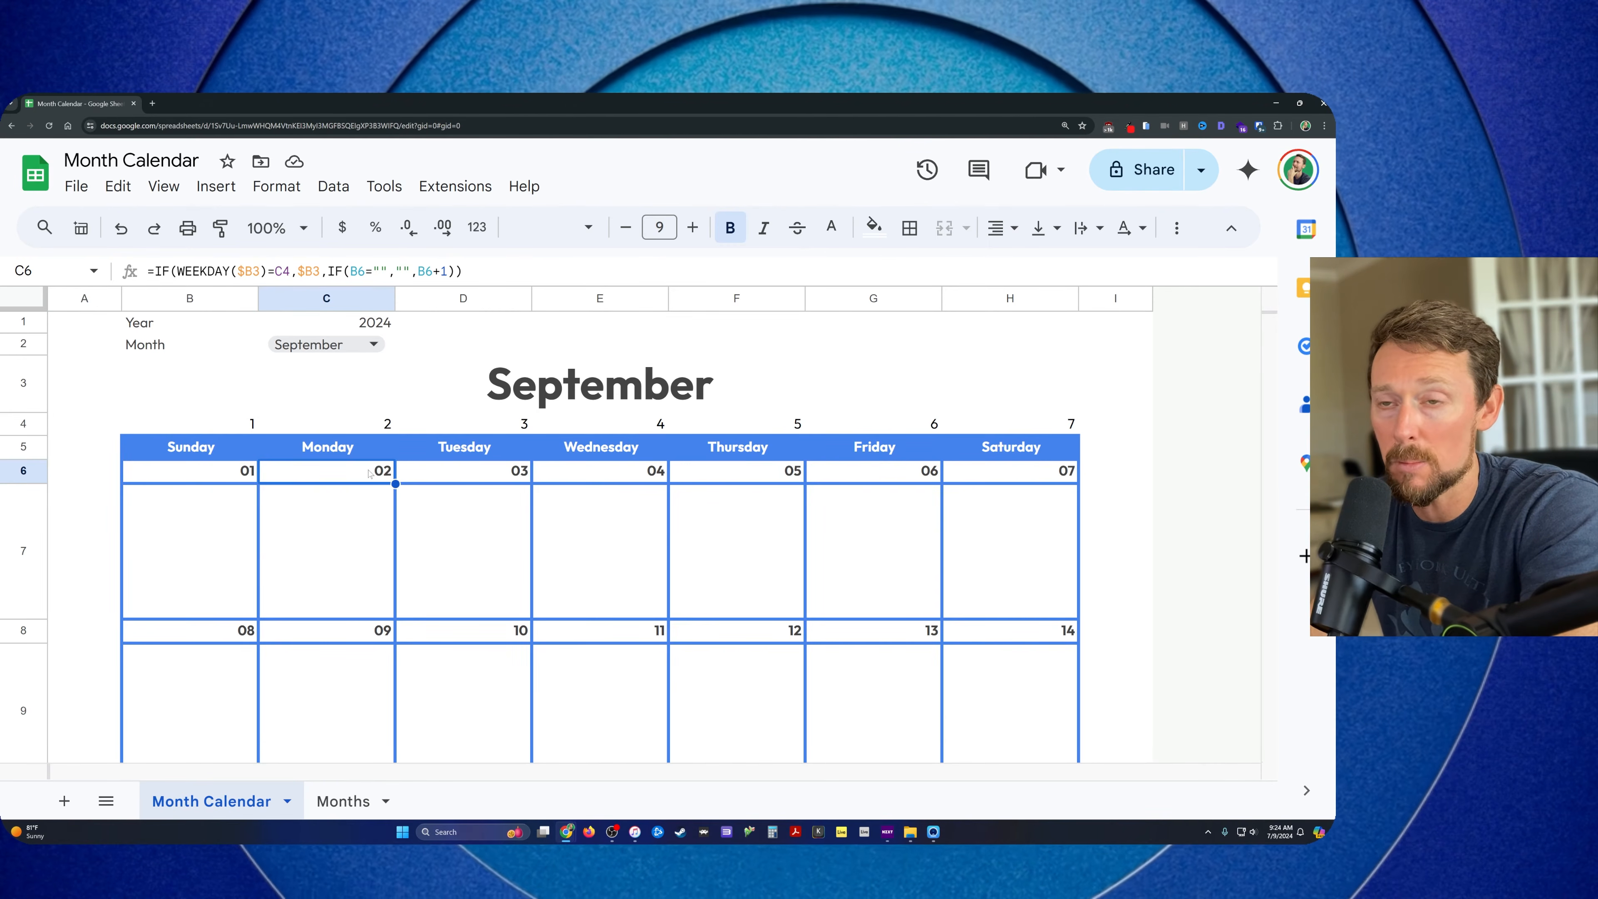
# Set the month in C2 to February and check the formulas in C6, B6 and the title B3:H3
pyautogui.click(327, 344)
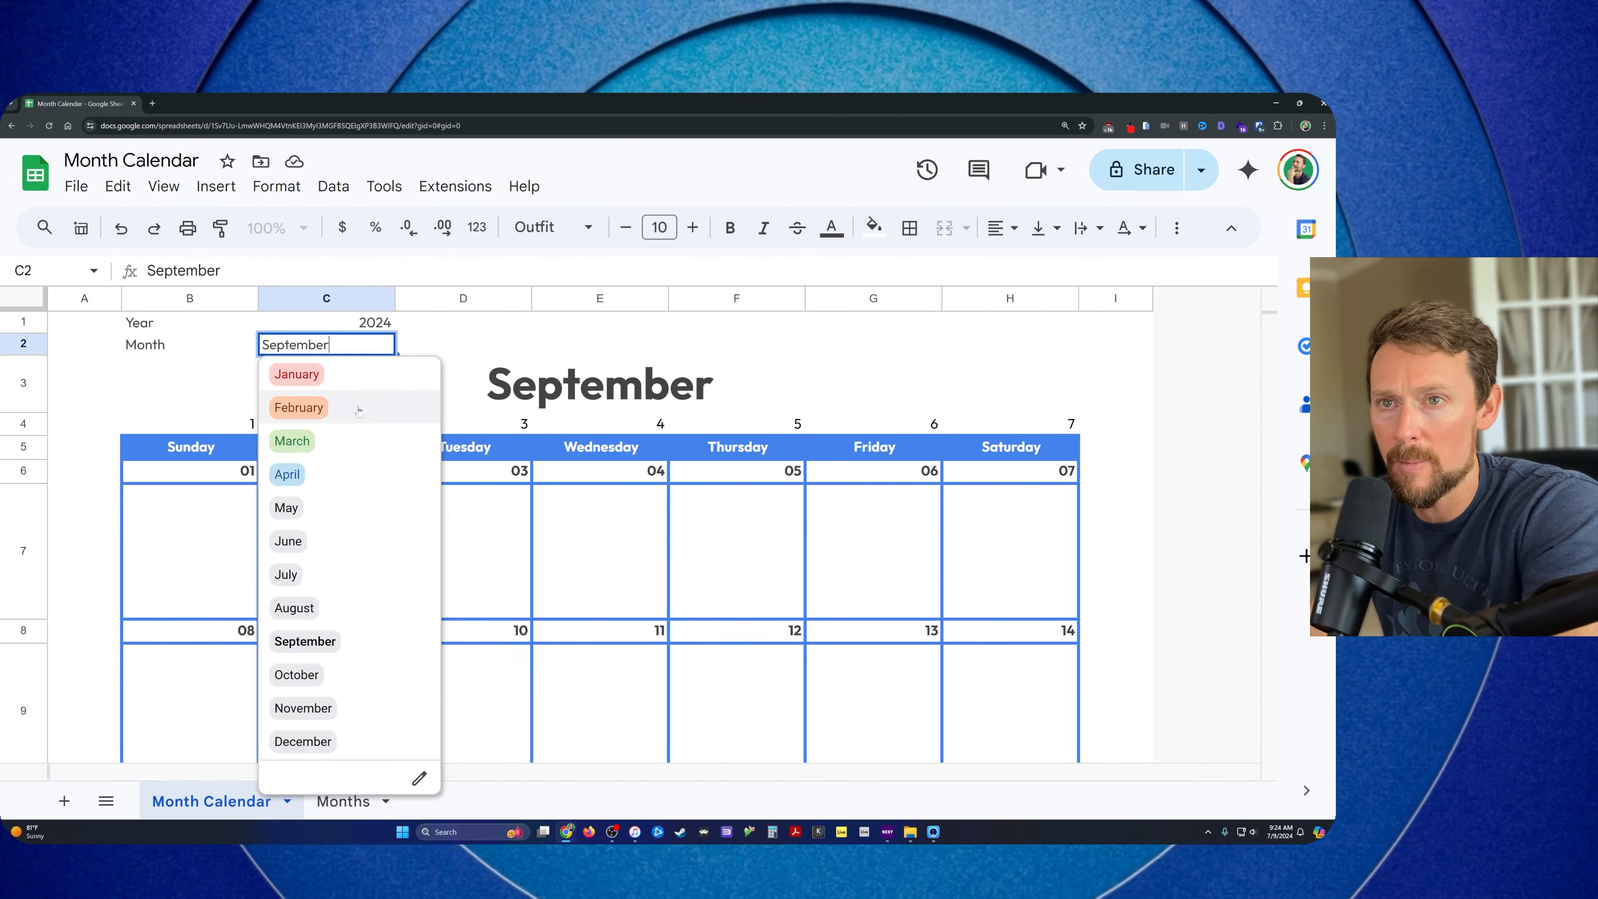
pyautogui.click(353, 407)
pyautogui.click(354, 466)
pyautogui.press('Return')
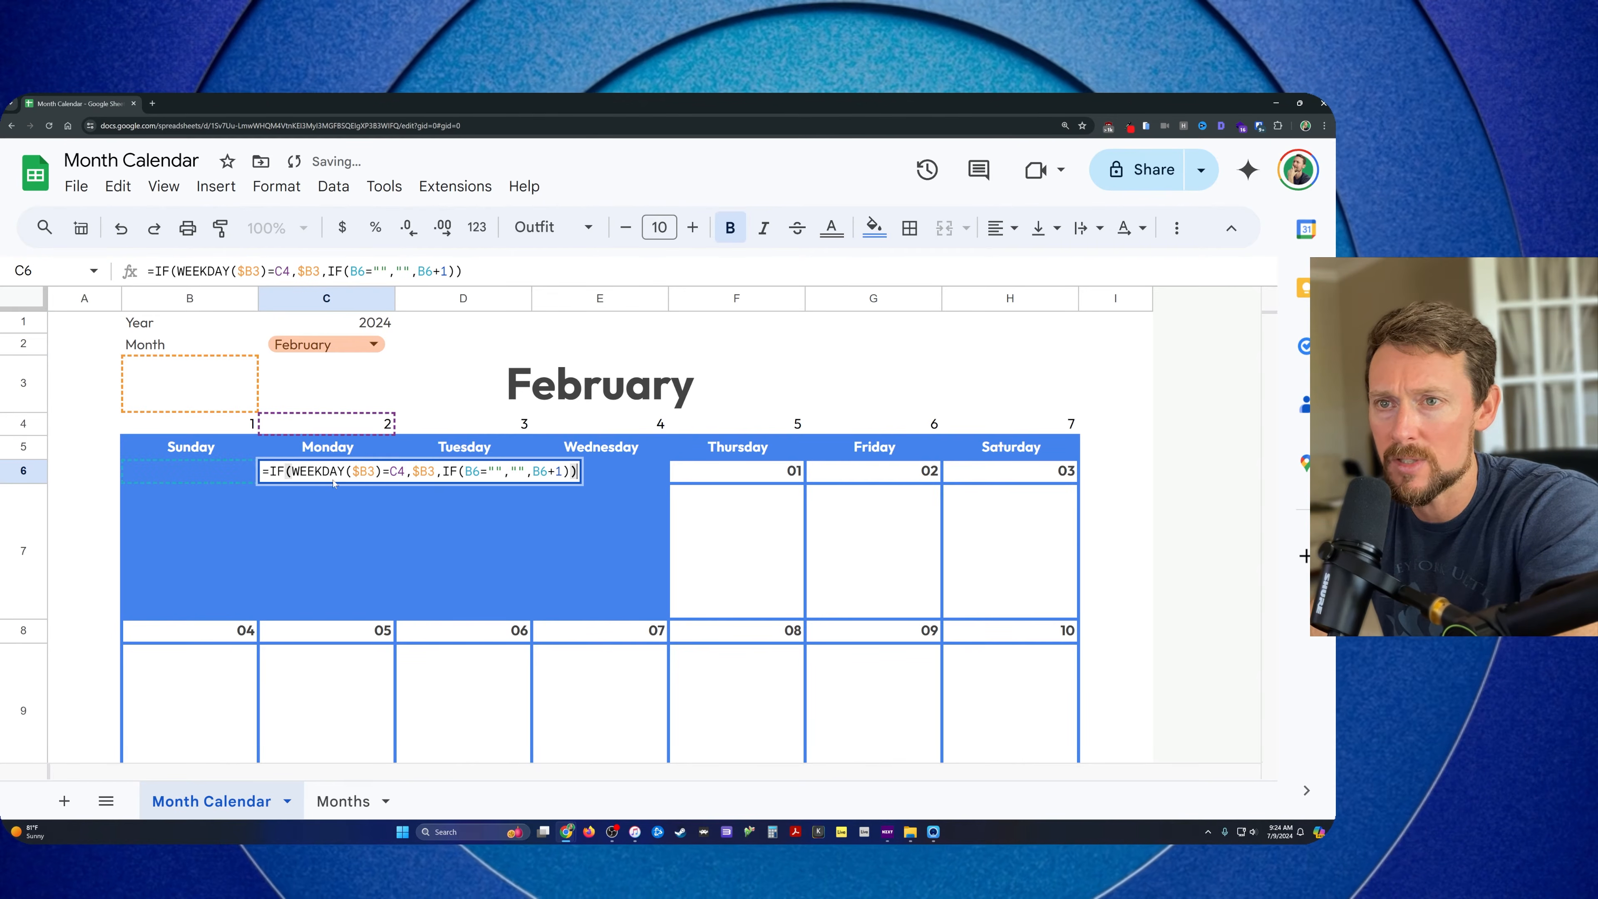
pyautogui.click(175, 473)
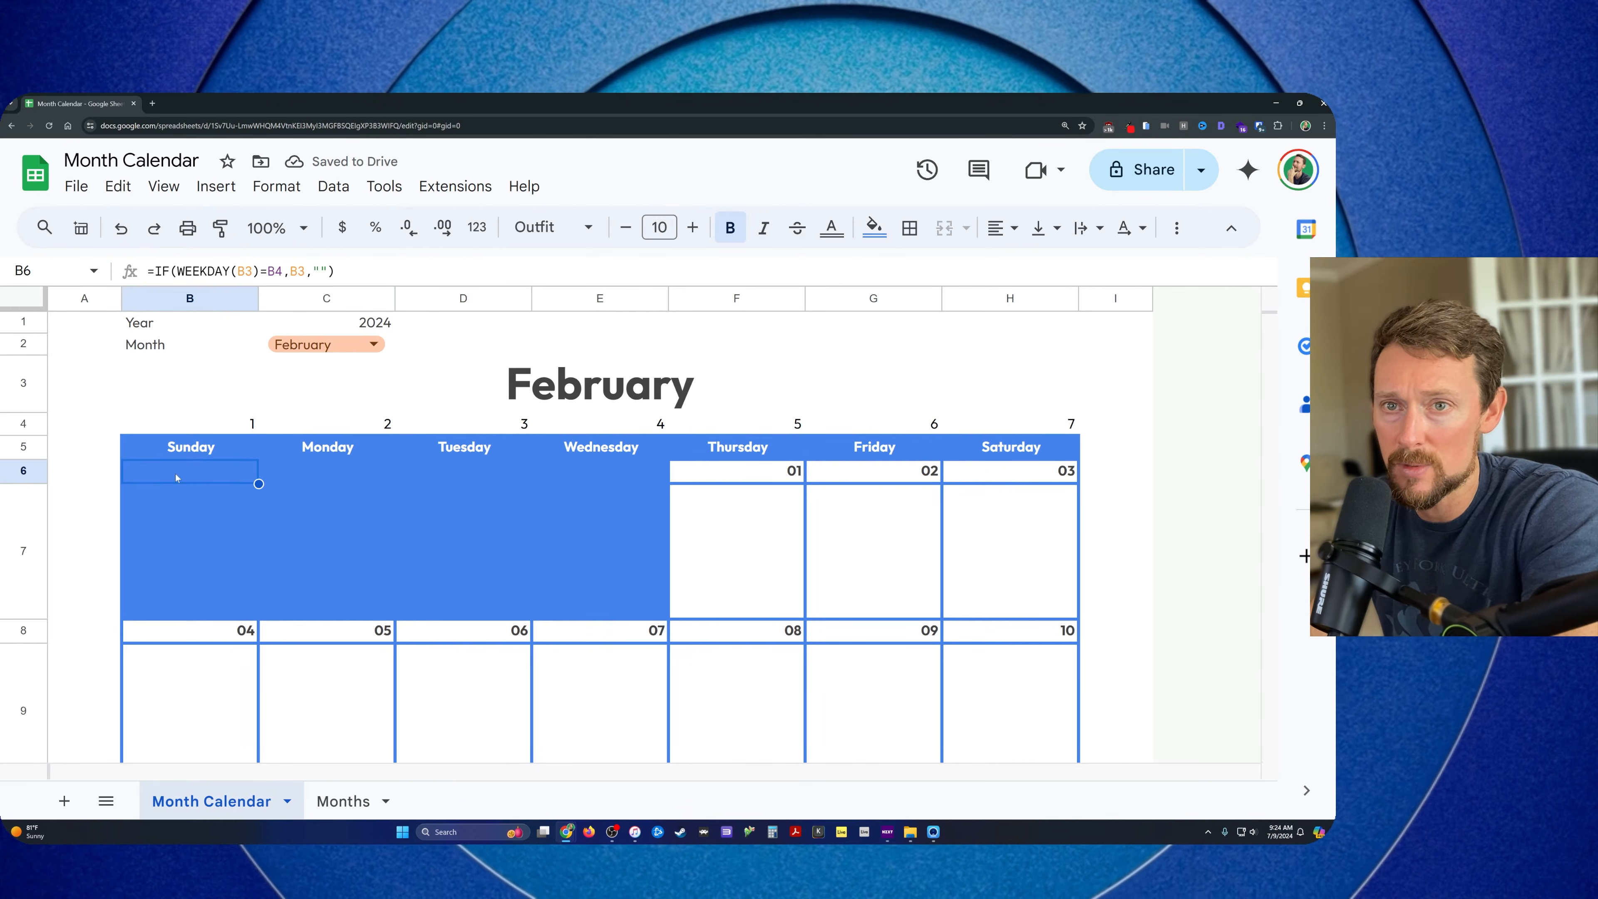
pyautogui.click(457, 381)
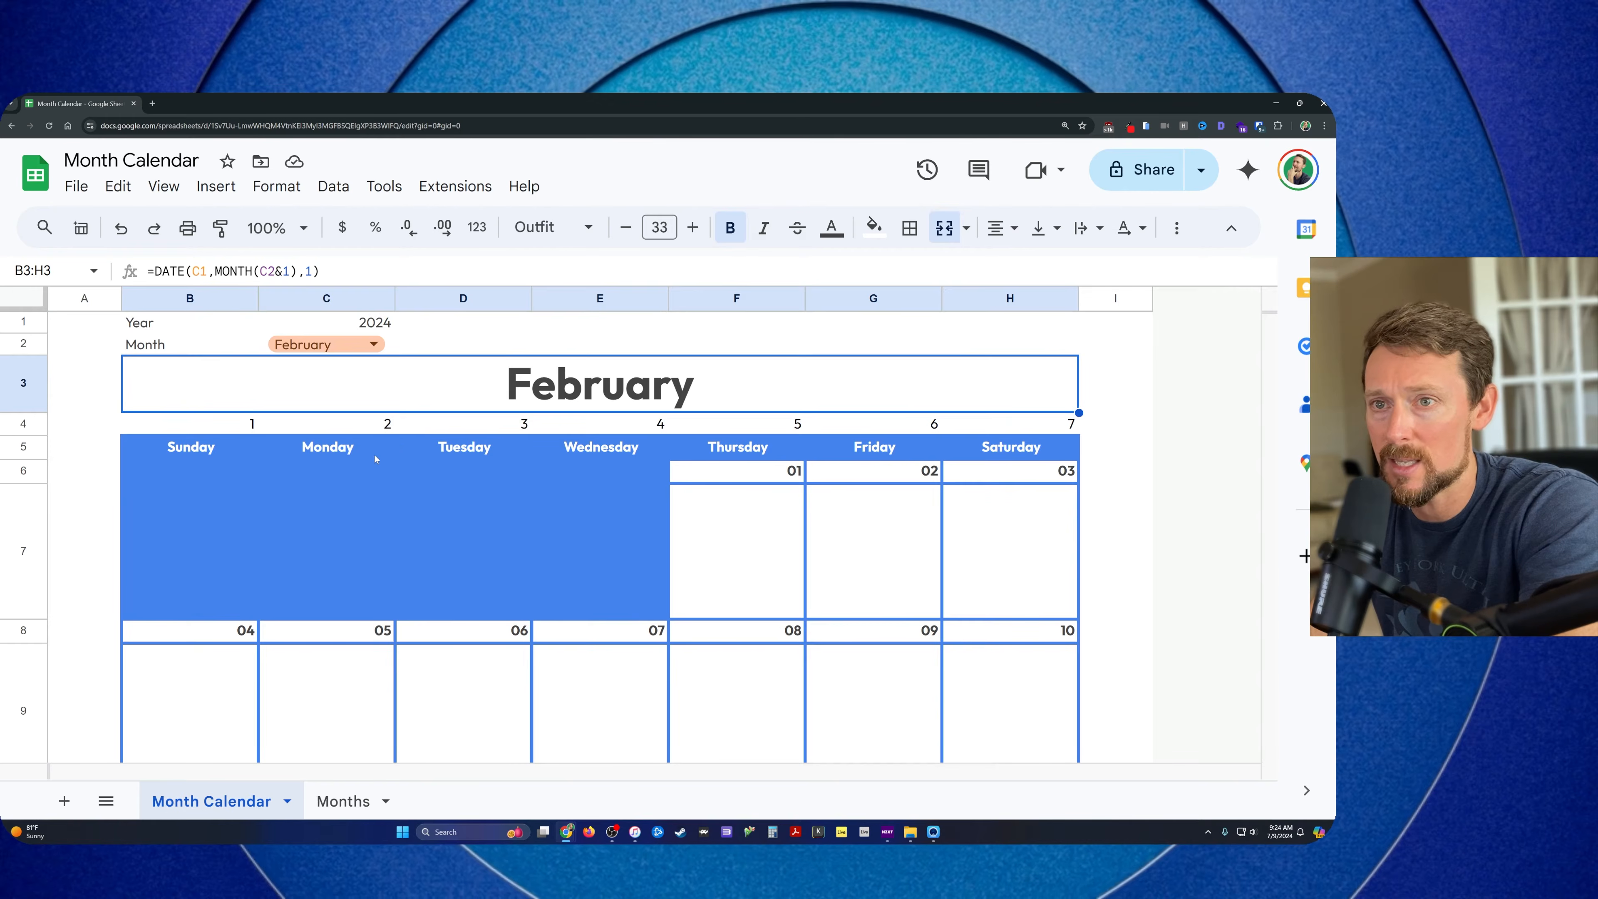
pyautogui.click(323, 469)
pyautogui.doubleClick(337, 471)
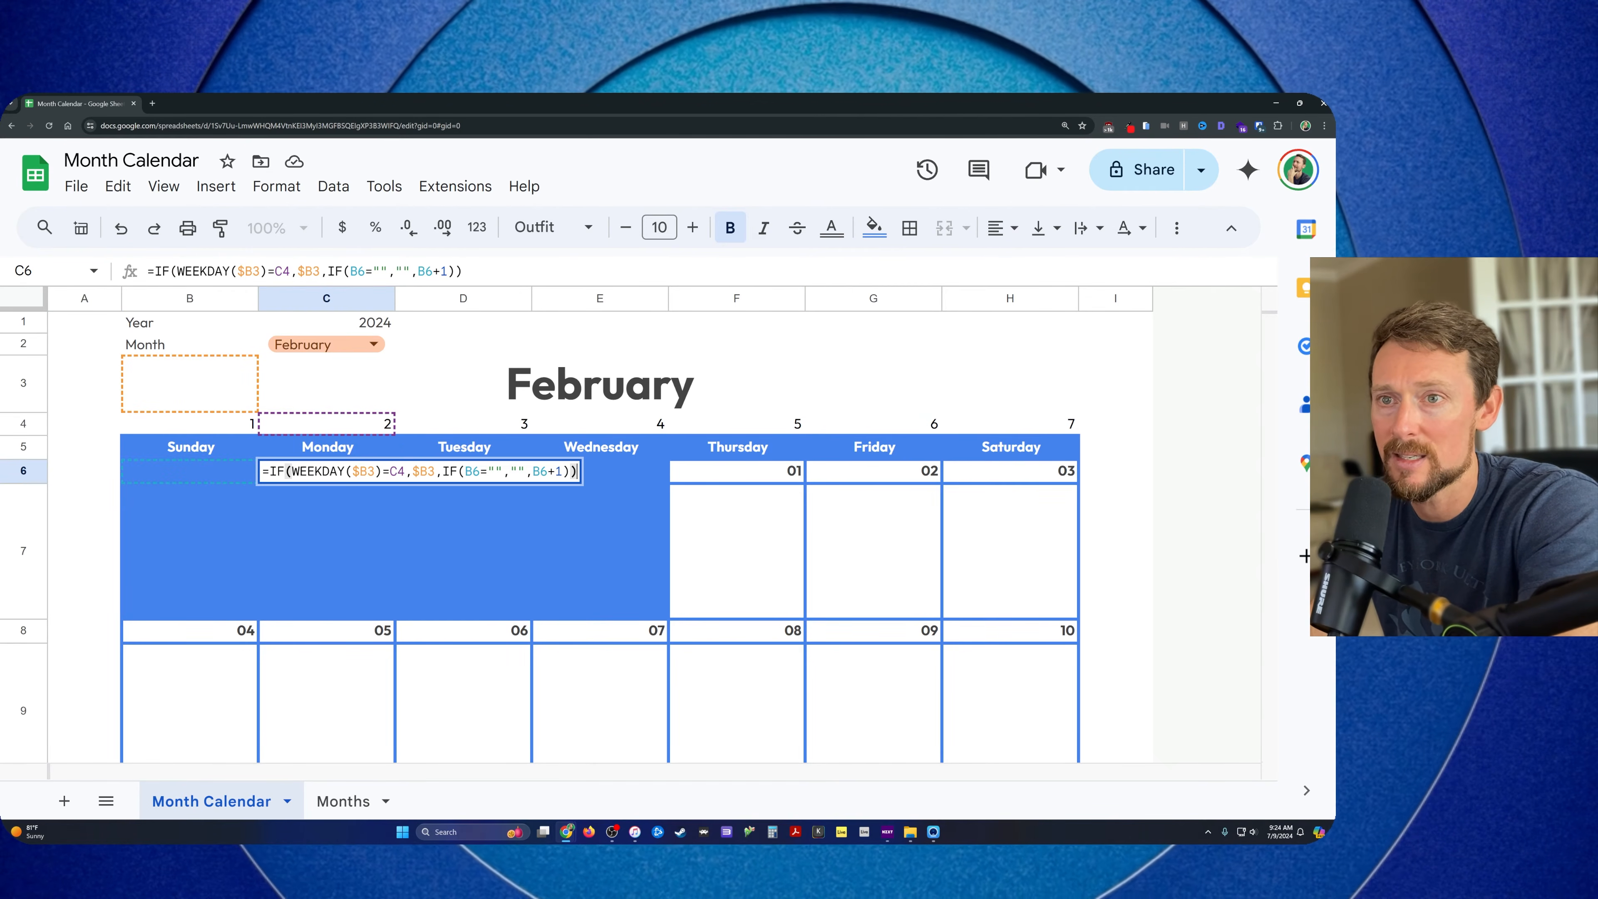
pyautogui.press('Escape')
# Inspect the nested IF formulas in the Tuesday and Wednesday date cells D6 and E6
pyautogui.click(441, 479)
pyautogui.doubleClick(440, 478)
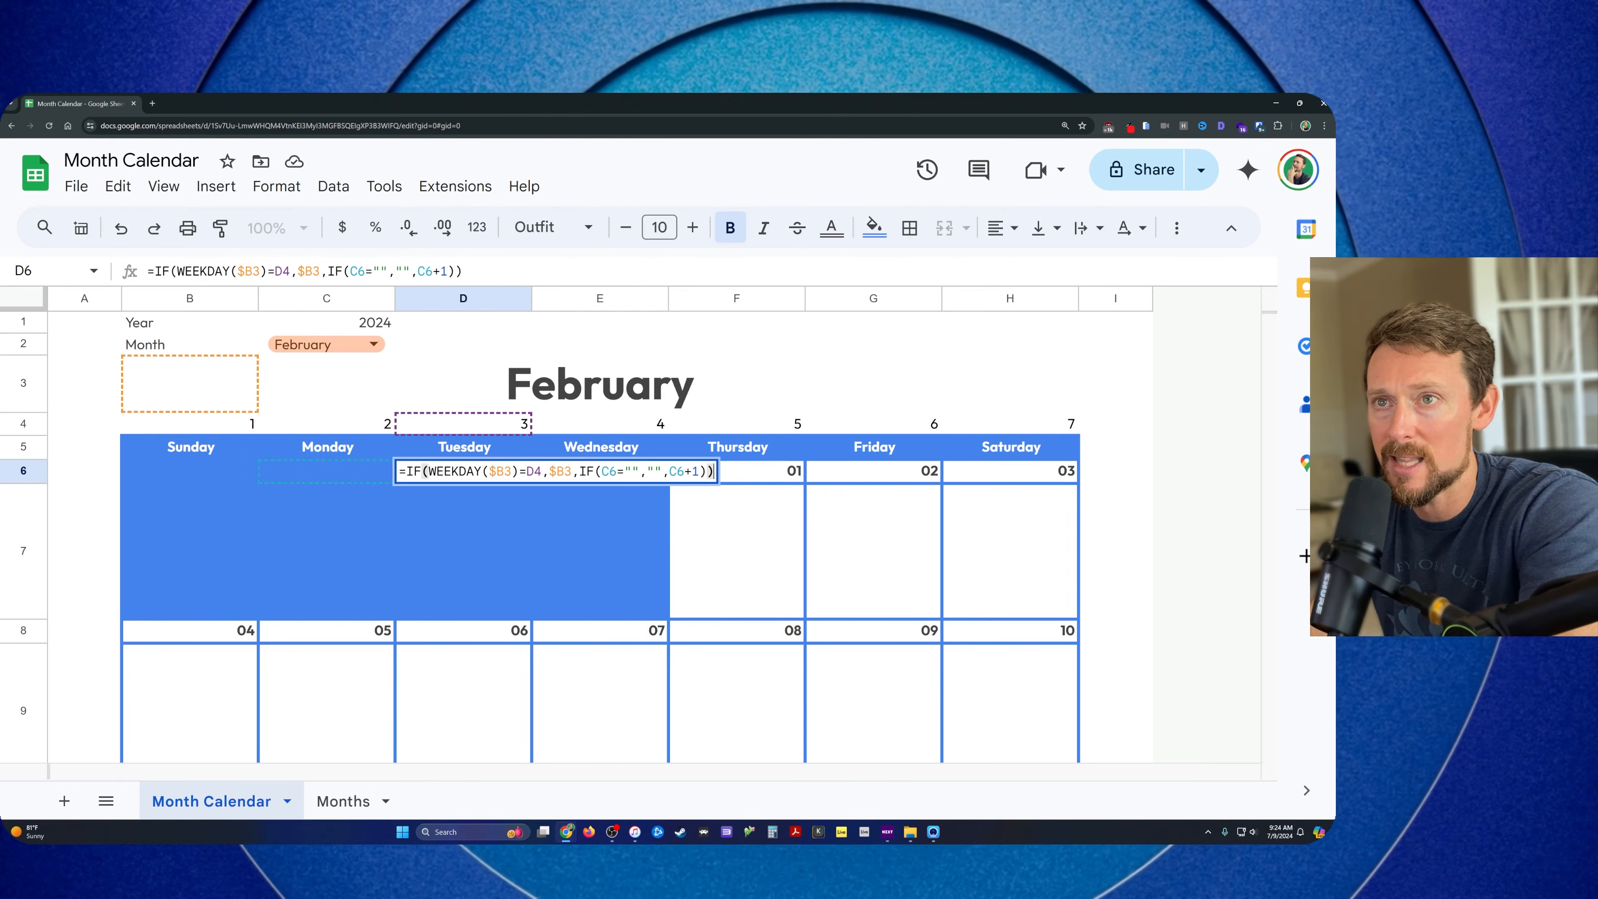
pyautogui.press('Escape')
pyautogui.click(590, 473)
pyautogui.doubleClick(589, 473)
pyautogui.press('Escape')
# Inspect the first-week formulas in F6, G6 and H6, along with the title cell they reference
pyautogui.click(715, 477)
pyautogui.doubleClick(716, 477)
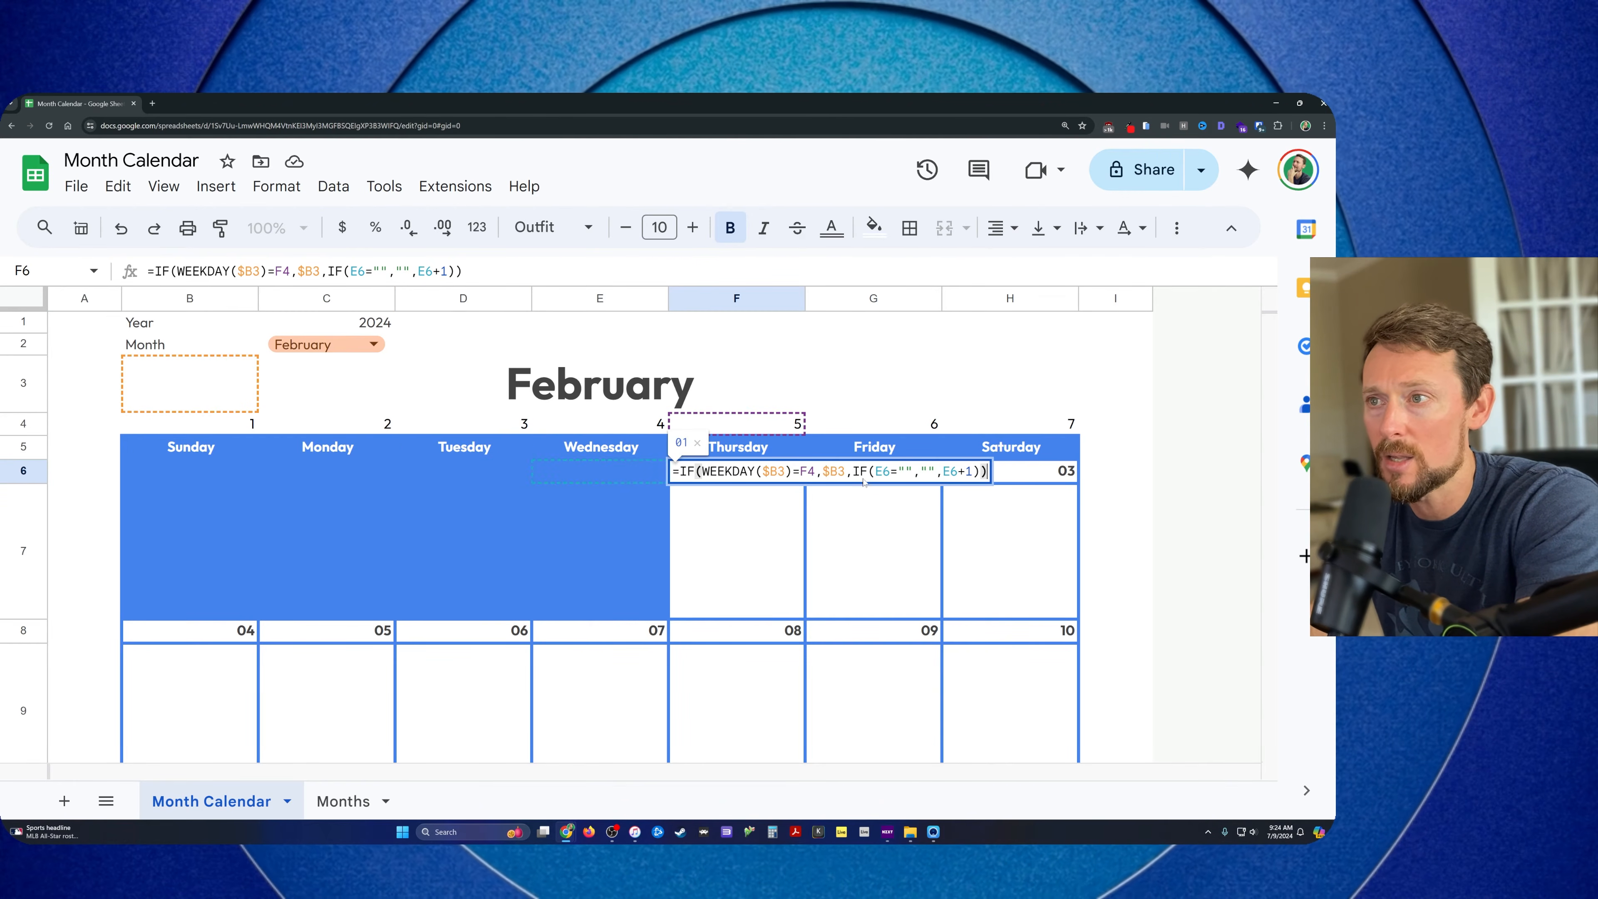
pyautogui.press('Escape')
pyautogui.click(890, 484)
pyautogui.doubleClick(890, 484)
pyautogui.press('Escape')
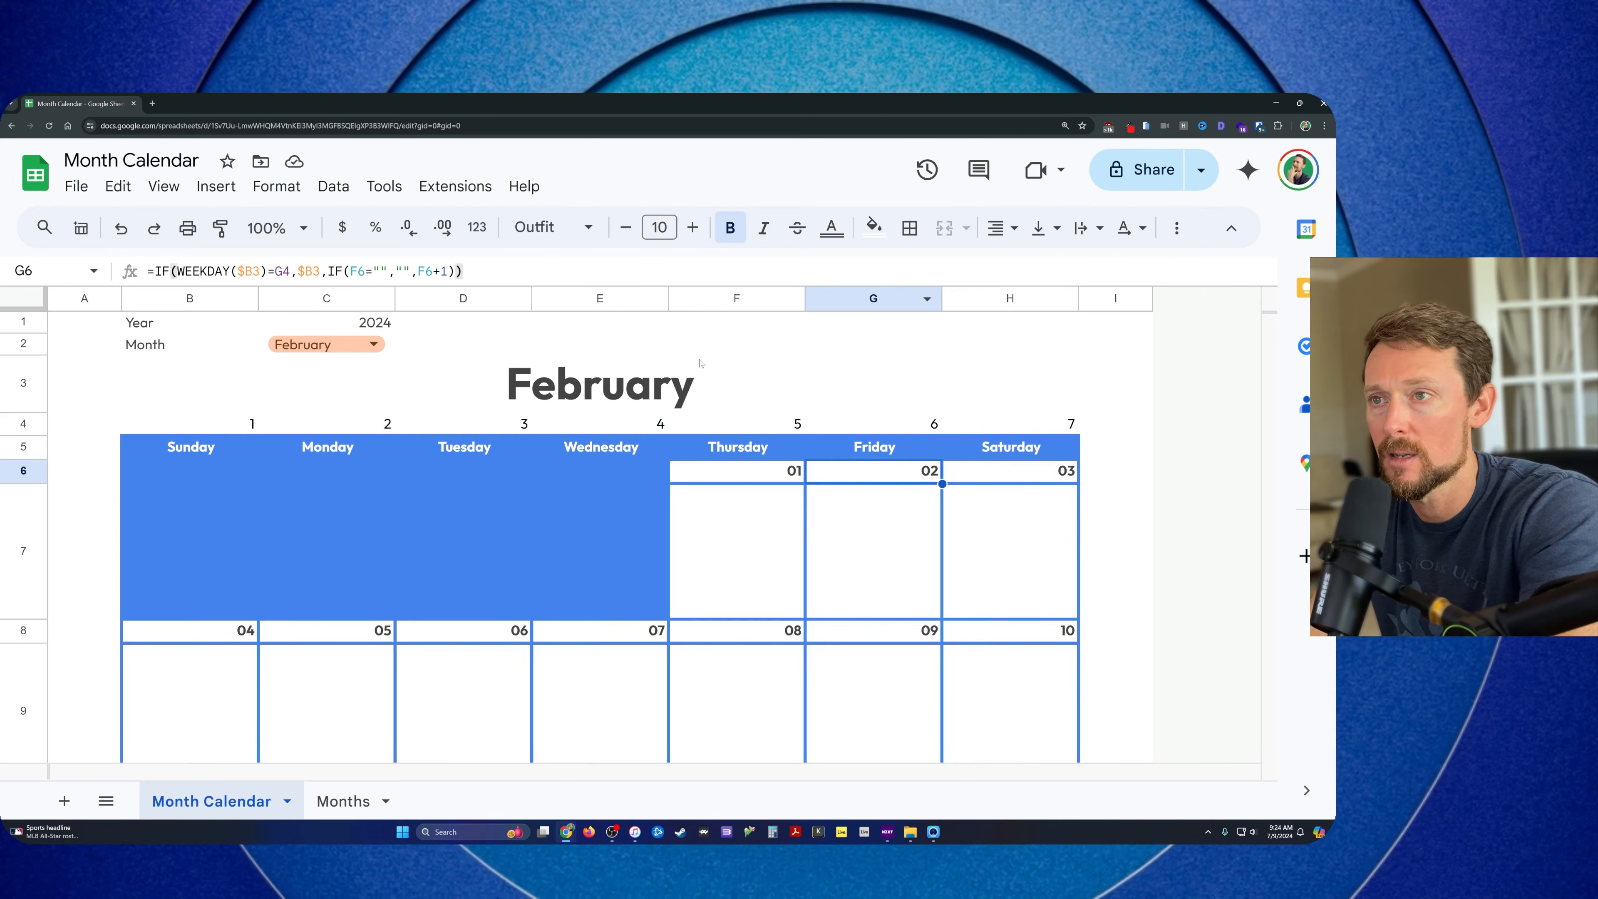
pyautogui.click(662, 374)
pyautogui.click(997, 469)
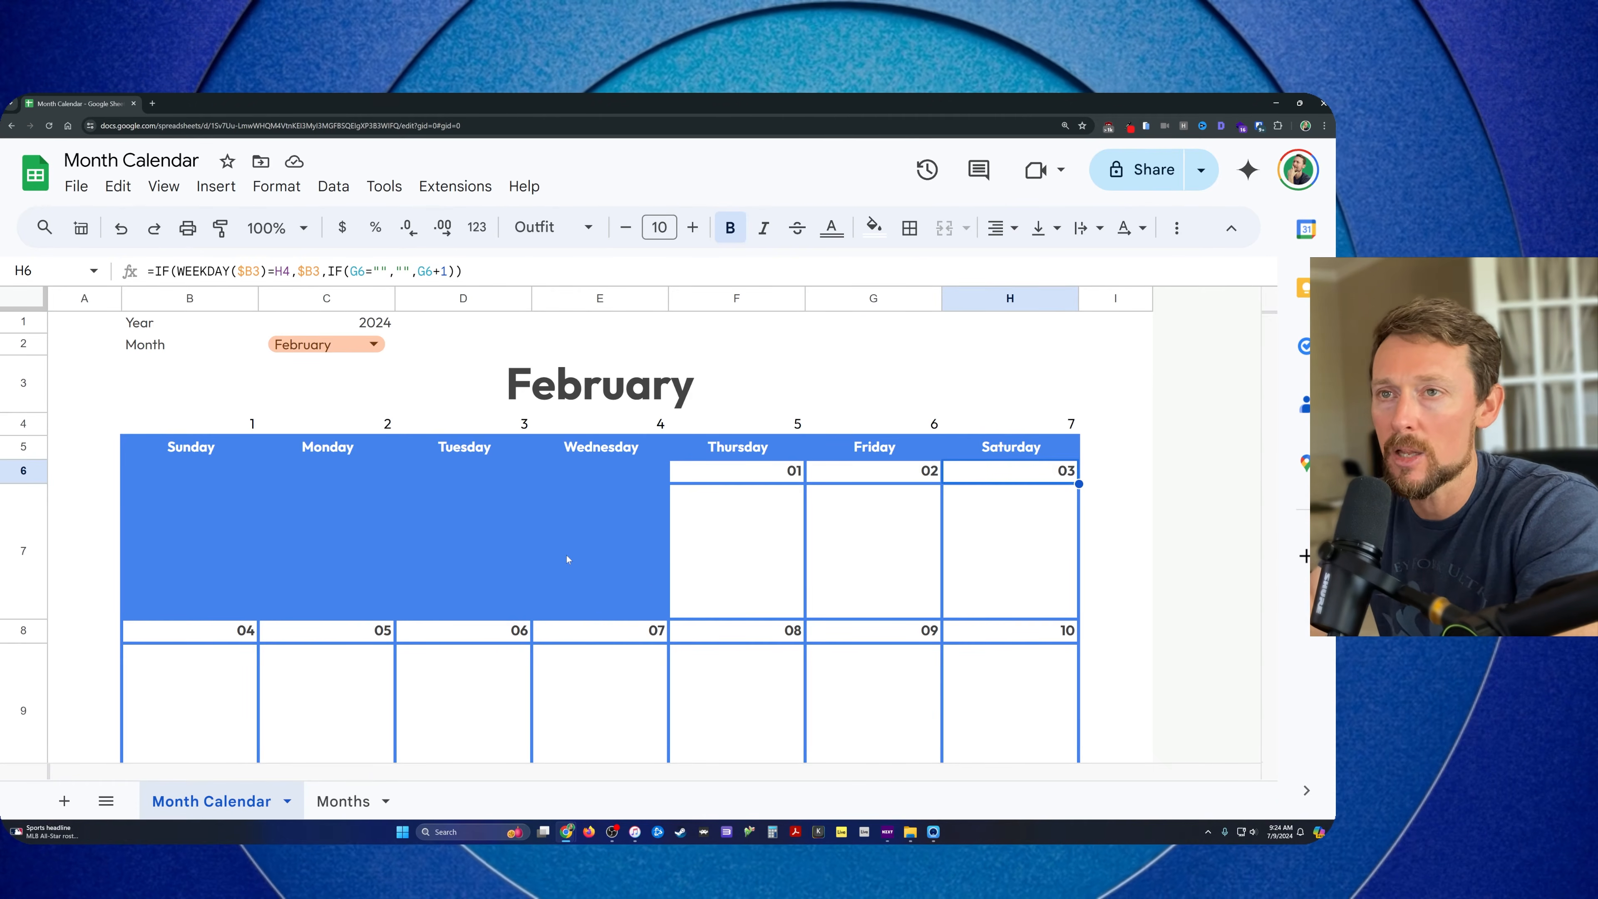
# Examine the formula in B8 that starts the second week from H6
pyautogui.scroll(-2, 403, 585)
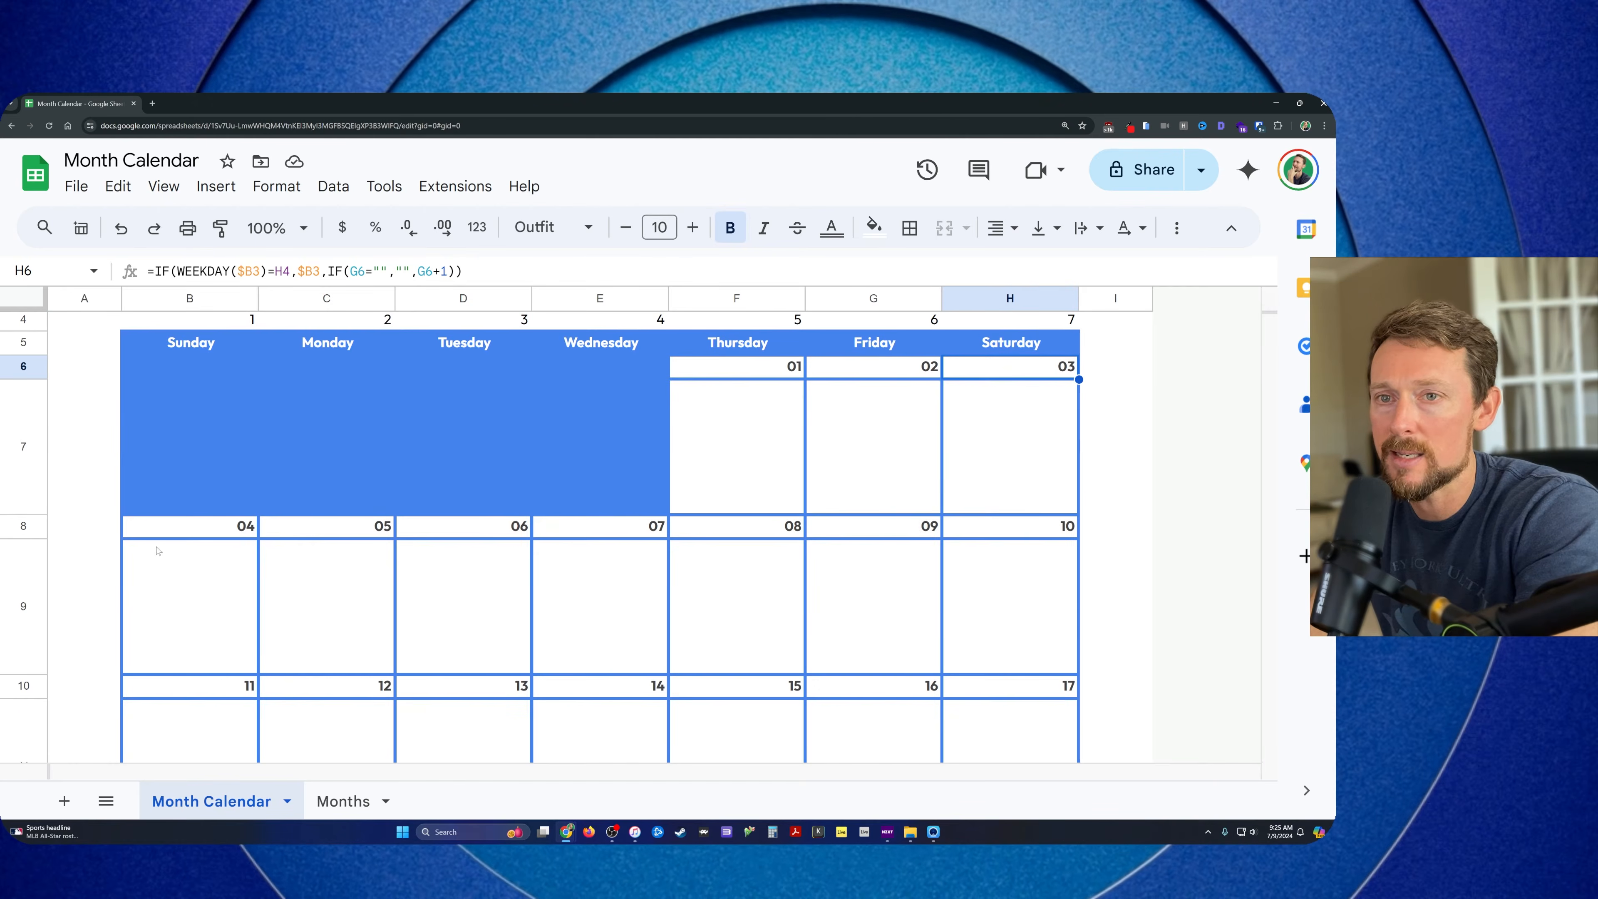
pyautogui.click(170, 532)
pyautogui.doubleClick(171, 532)
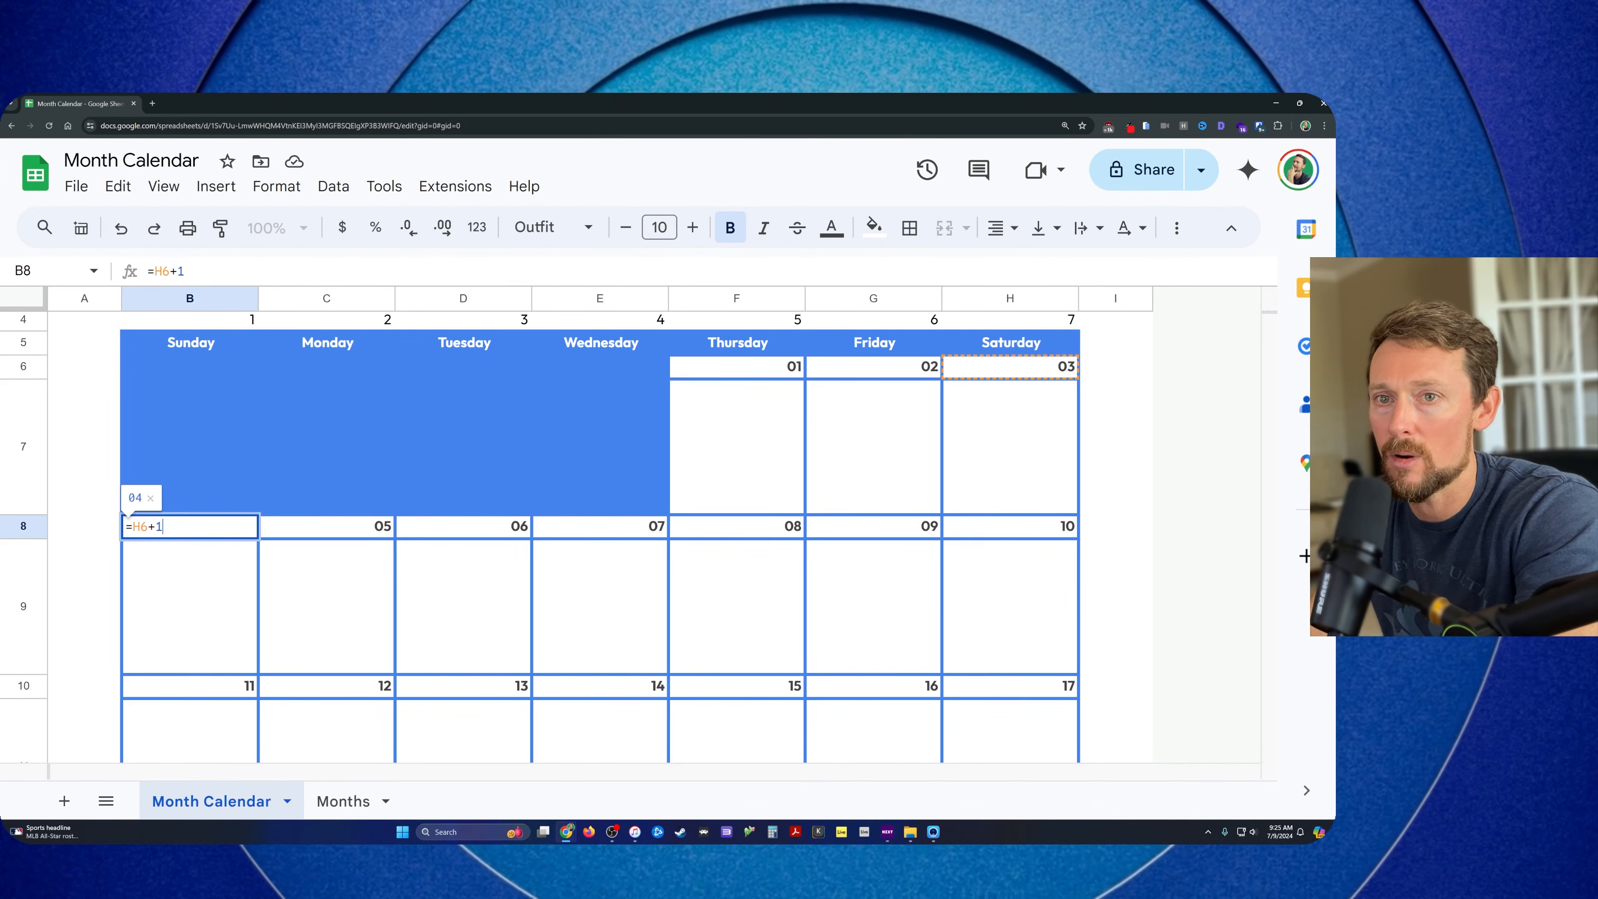
pyautogui.scroll(1, 1028, 436)
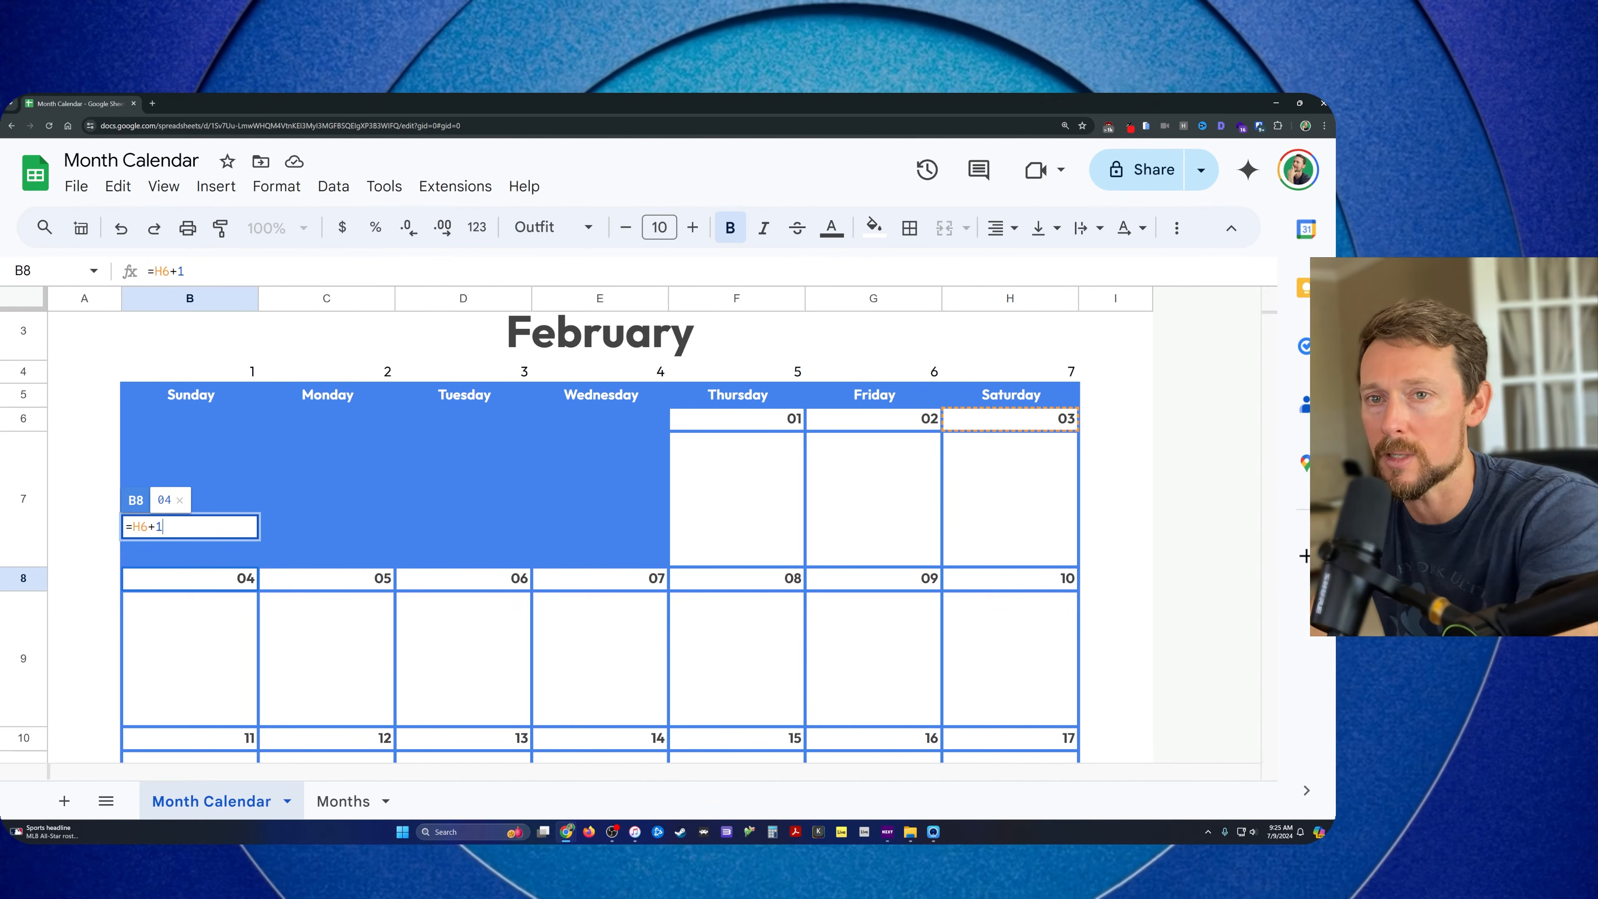
pyautogui.press('Escape')
# Go through the second-week date formulas from C8 to H8, leaving each one unchanged
pyautogui.doubleClick(333, 586)
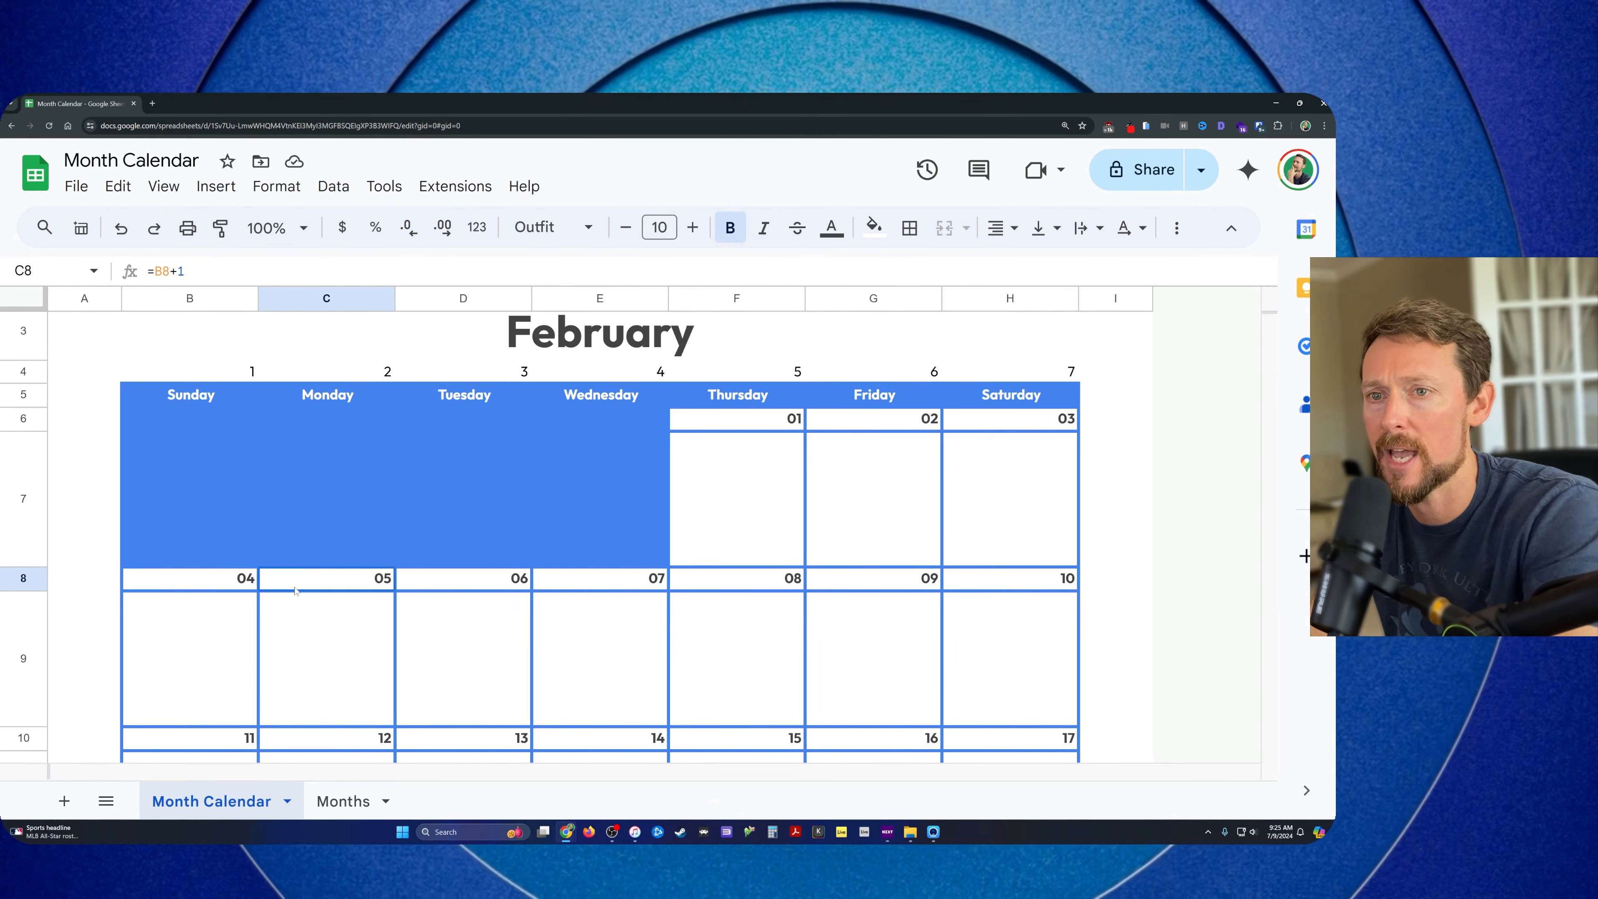
pyautogui.click(449, 587)
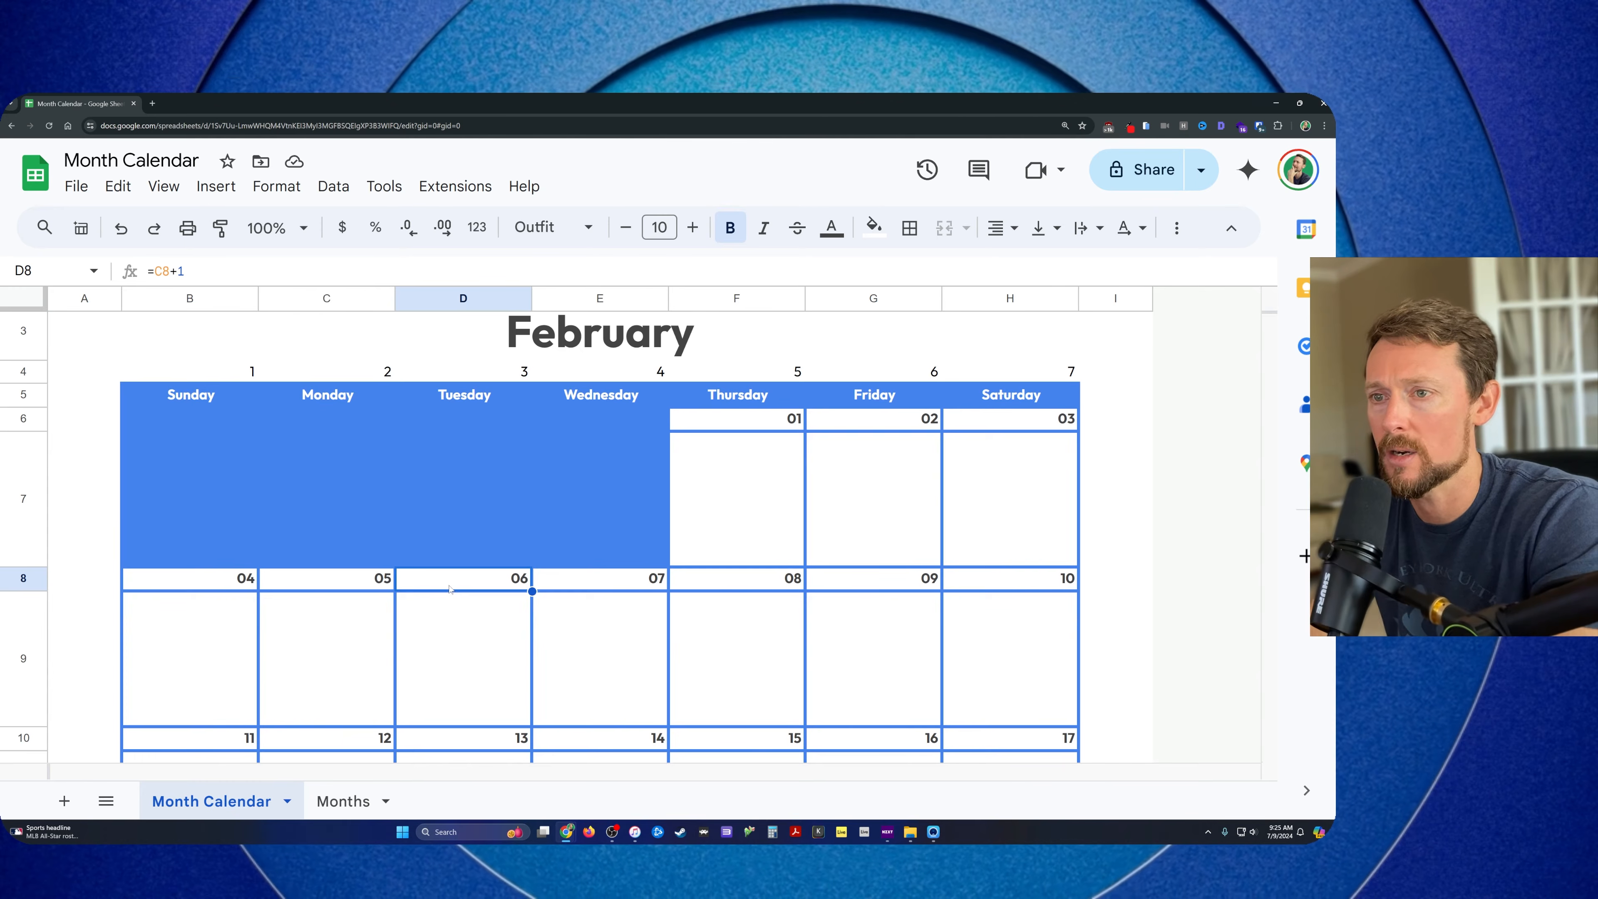
pyautogui.press('Return')
pyautogui.press('Tab')
pyautogui.press('Return')
pyautogui.press('Tab')
pyautogui.press('Return')
pyautogui.press('Tab')
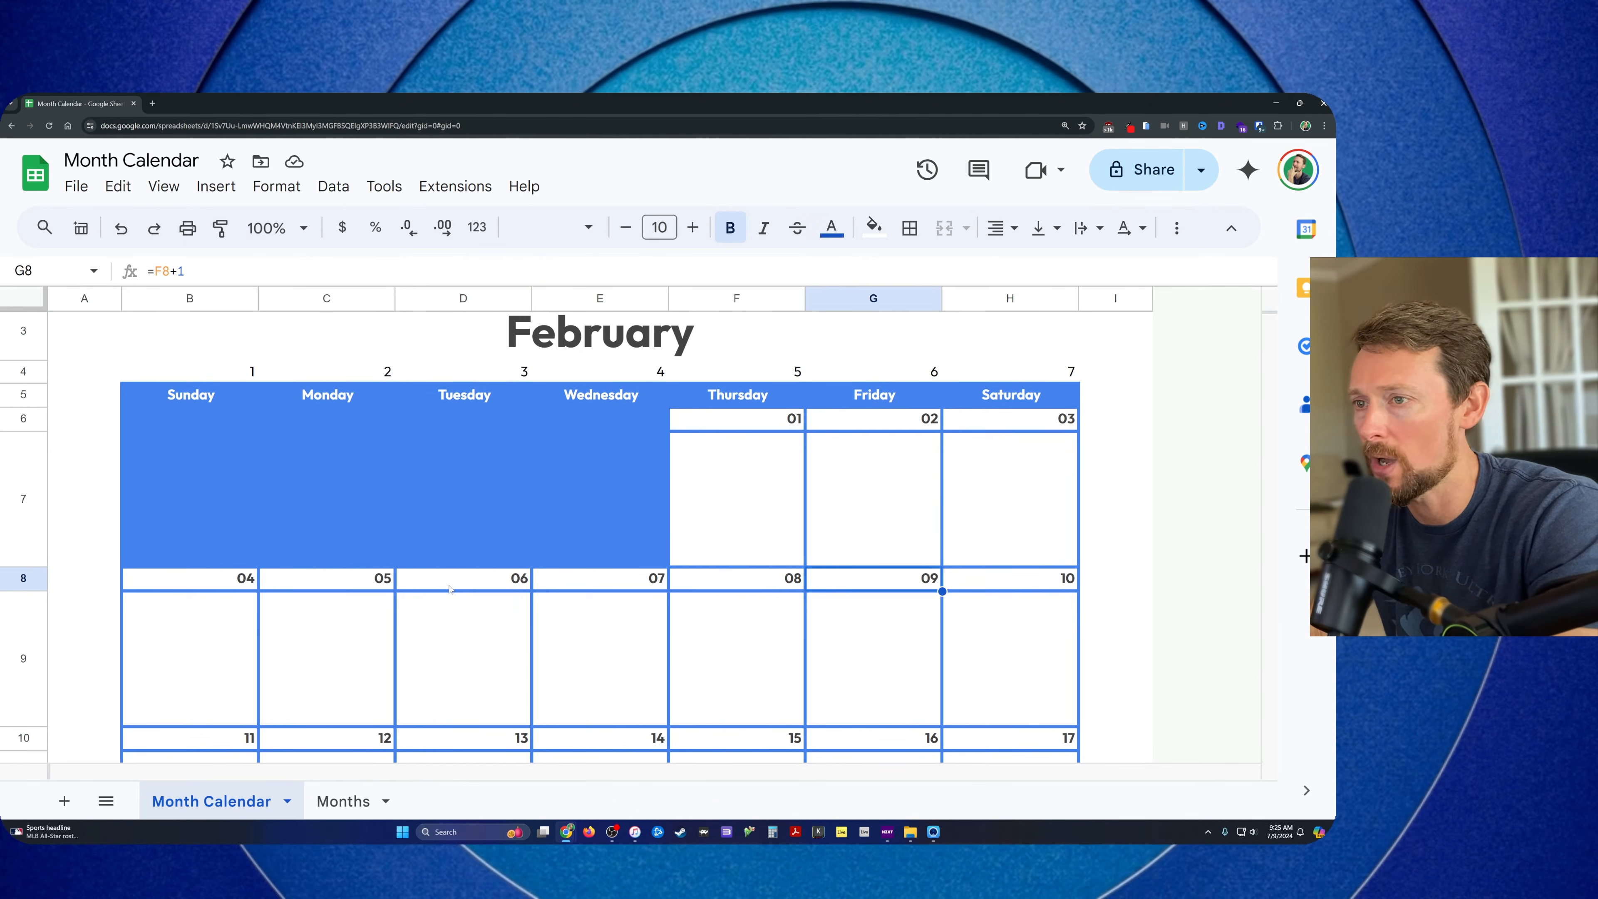
pyautogui.press('Return')
pyautogui.press('Tab')
pyautogui.press('Return')
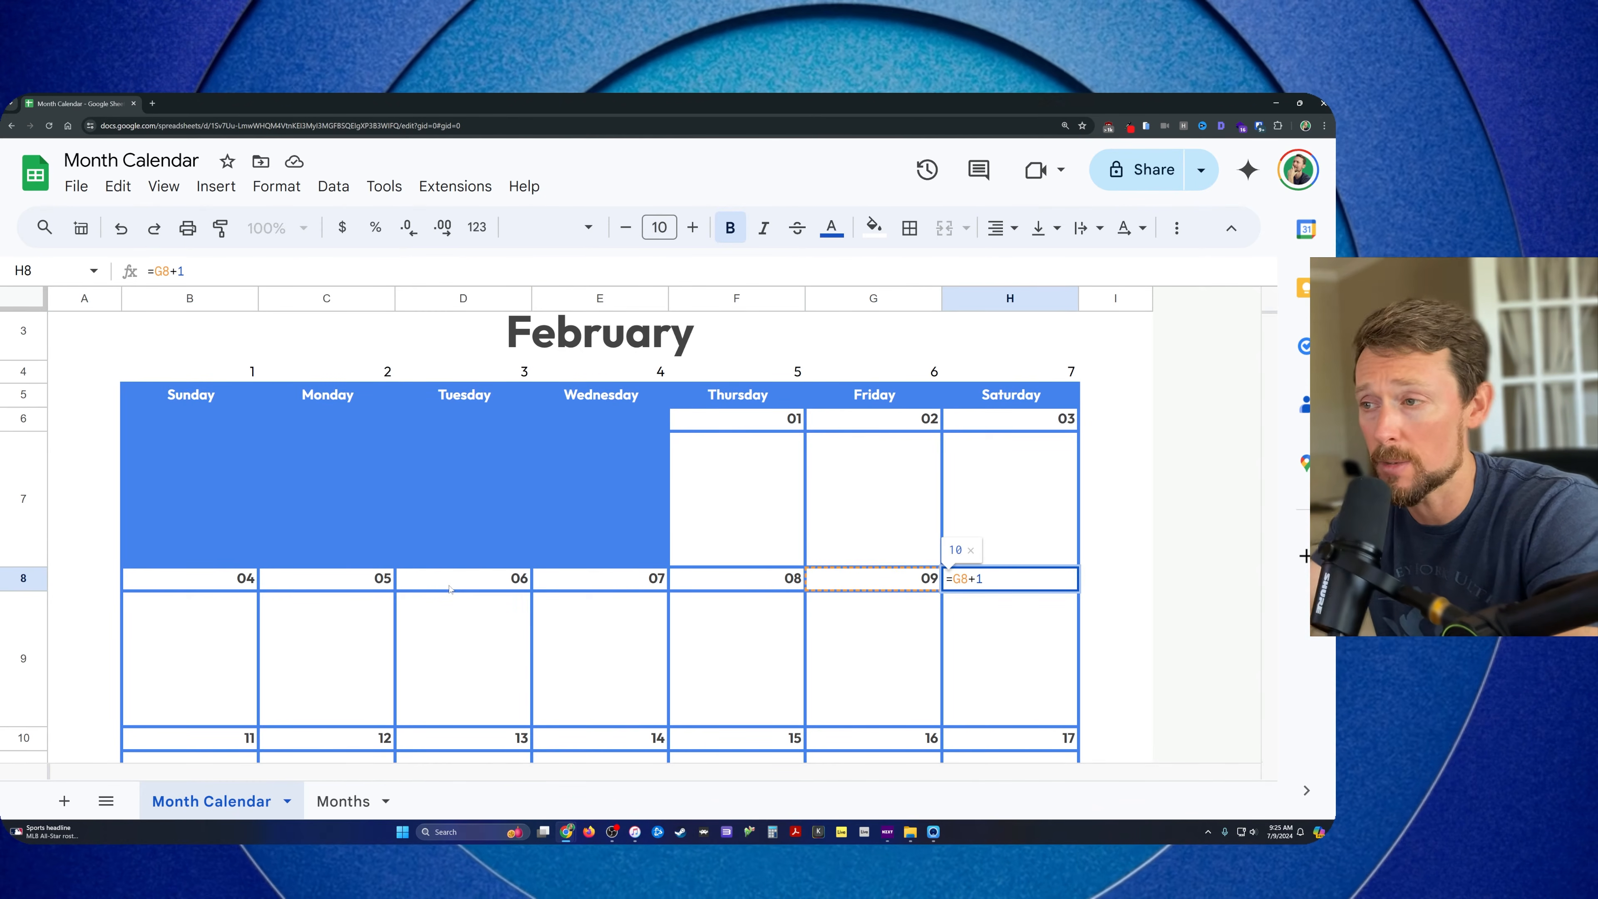
pyautogui.press('Return')
# Highlight the third- and fourth-week date rows B10:H10 and B12:H12 to review their formulas
pyautogui.scroll(-3, 440, 610)
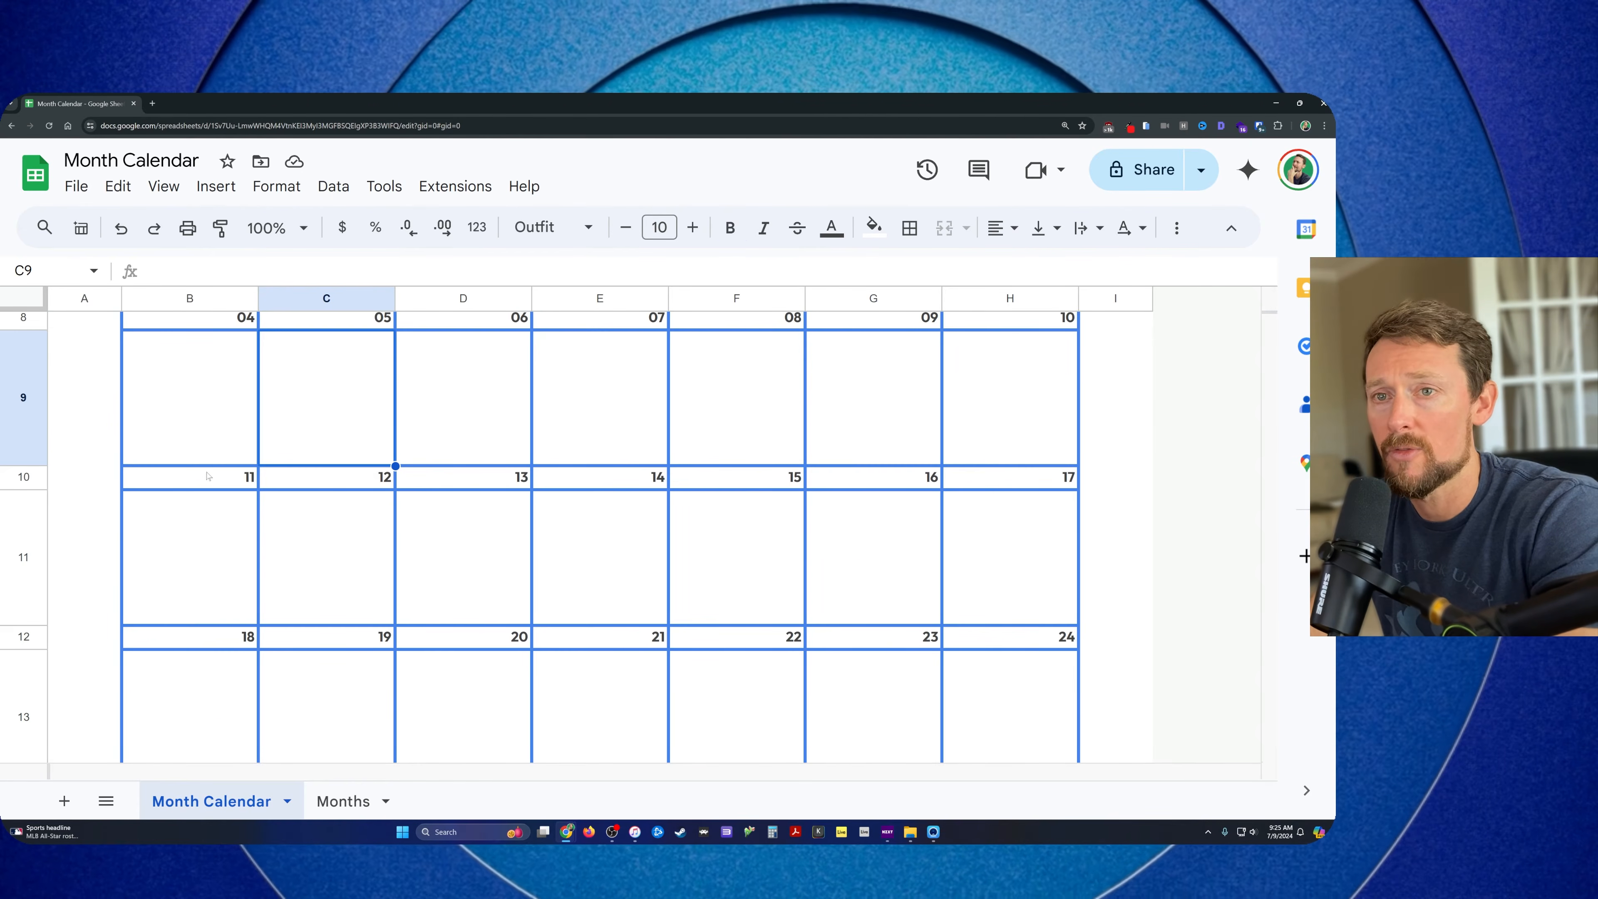
pyautogui.click(197, 485)
pyautogui.keyDown('shift'); pyautogui.click(1035, 479); pyautogui.keyUp('shift')
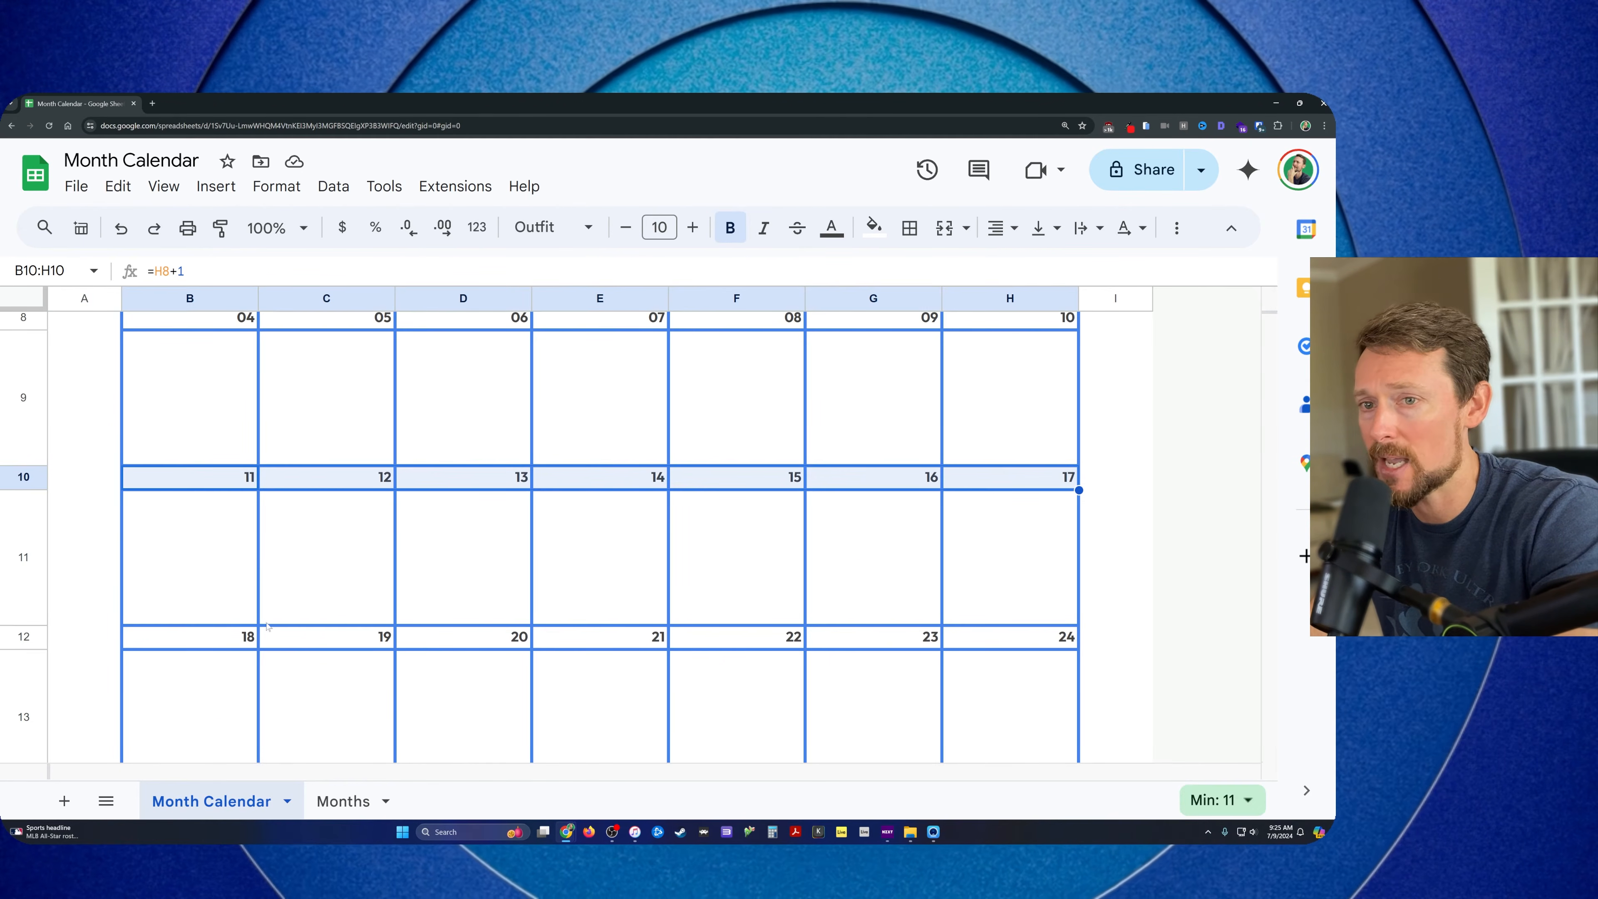
pyautogui.click(252, 642)
pyautogui.keyDown('shift'); pyautogui.click(997, 644); pyautogui.keyUp('shift')
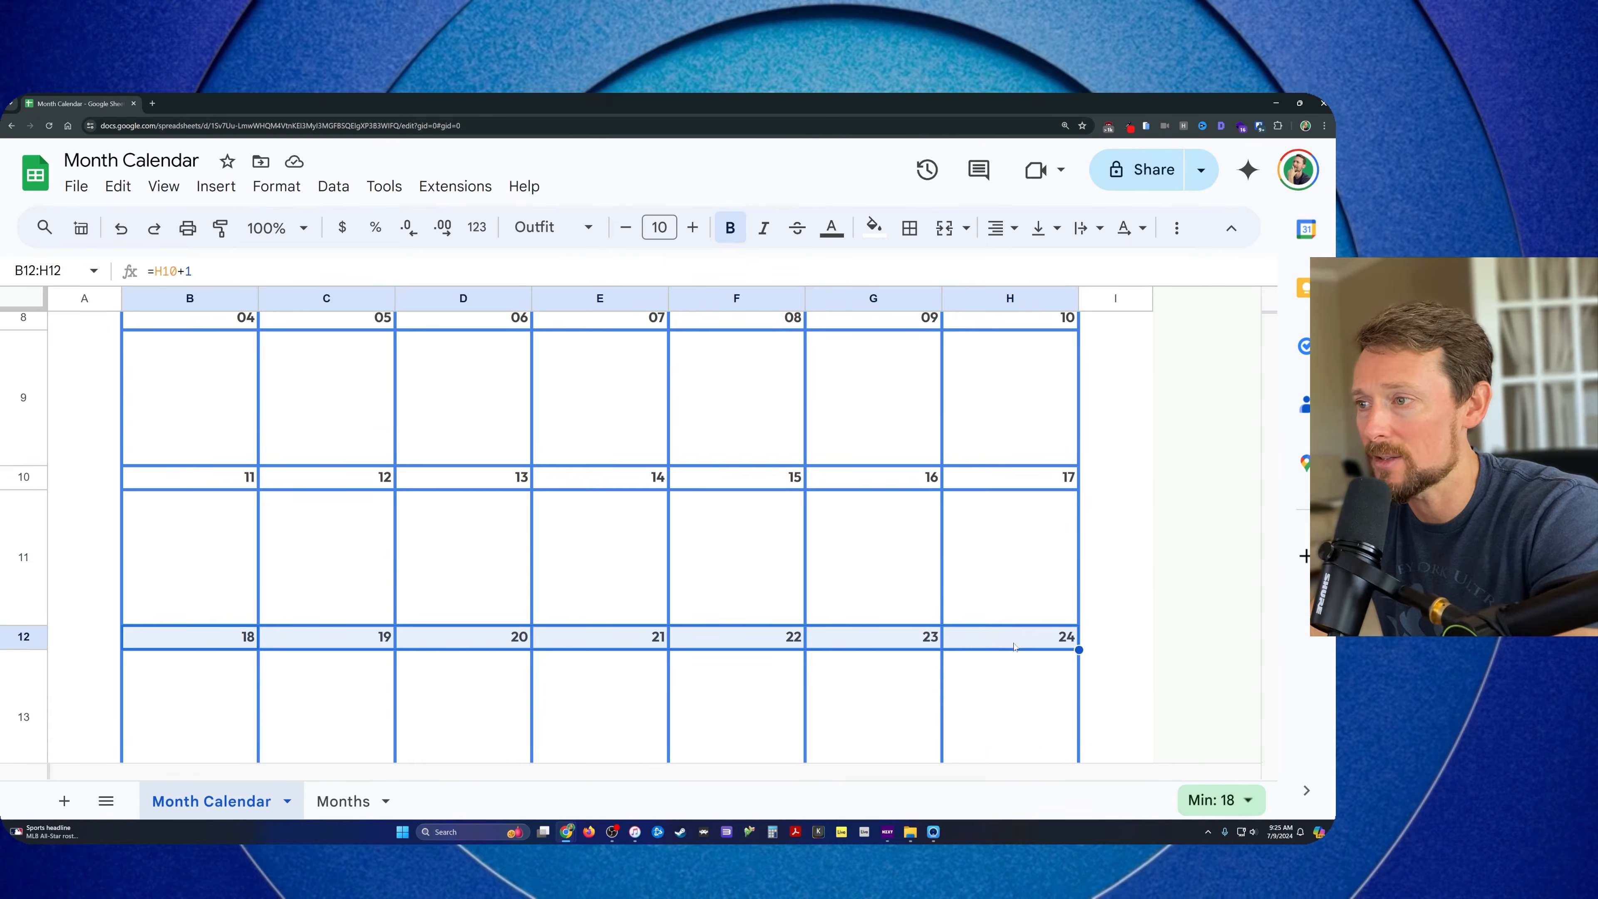
# Inspect the month-matching IF and TEXT formula in B14, the first date cell of the fifth week
pyautogui.scroll(-3, 1013, 643)
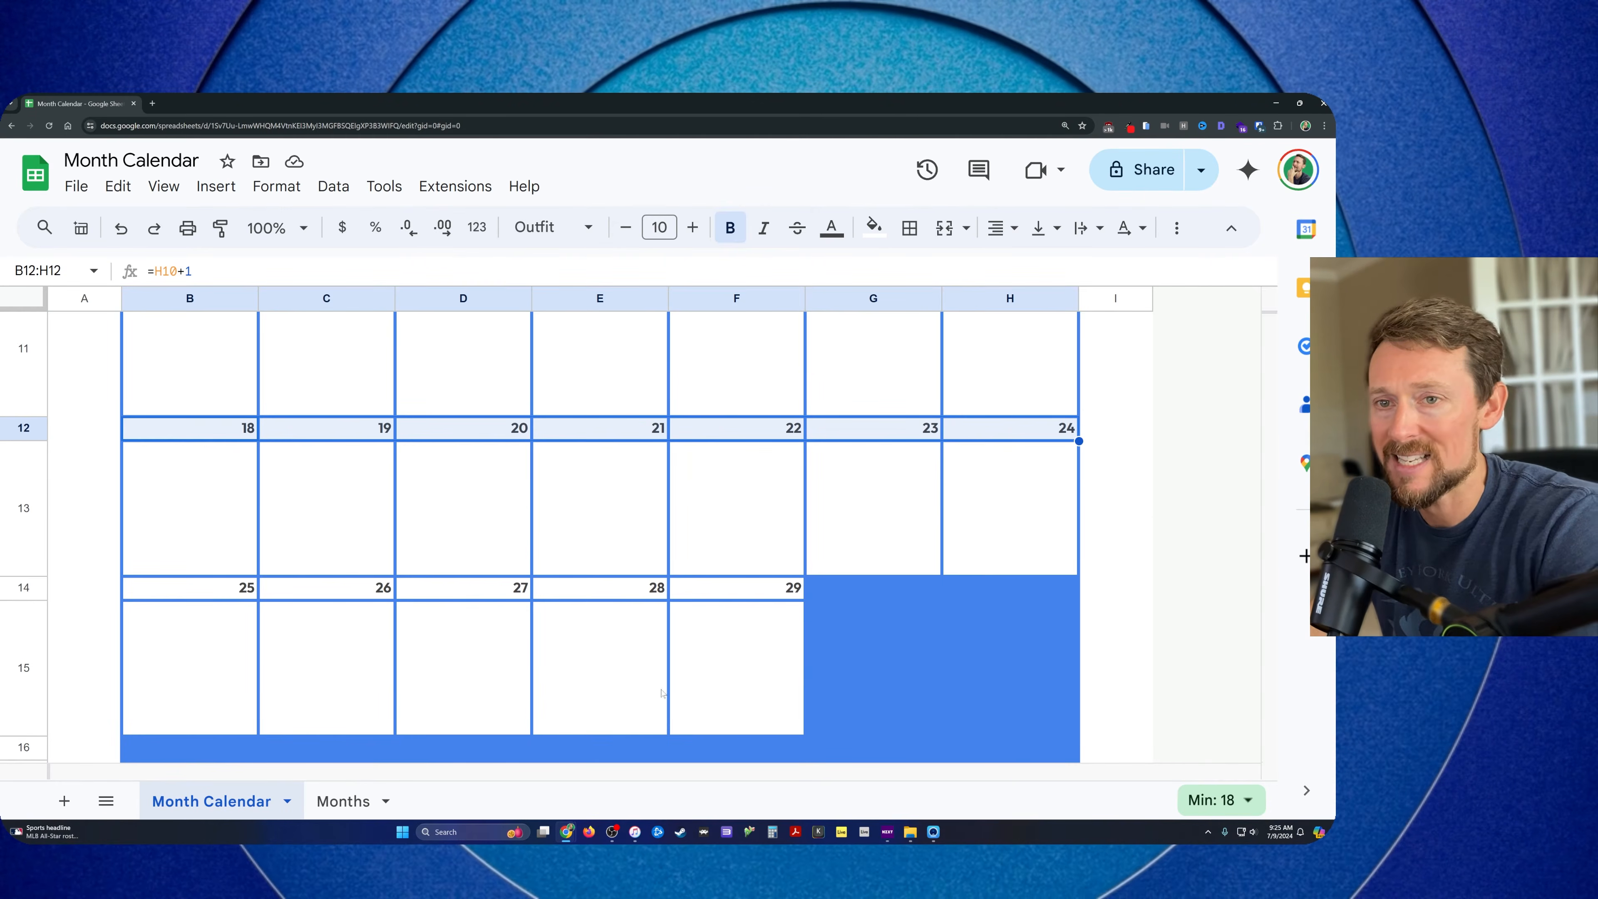
pyautogui.scroll(-2, 742, 695)
pyautogui.click(211, 490)
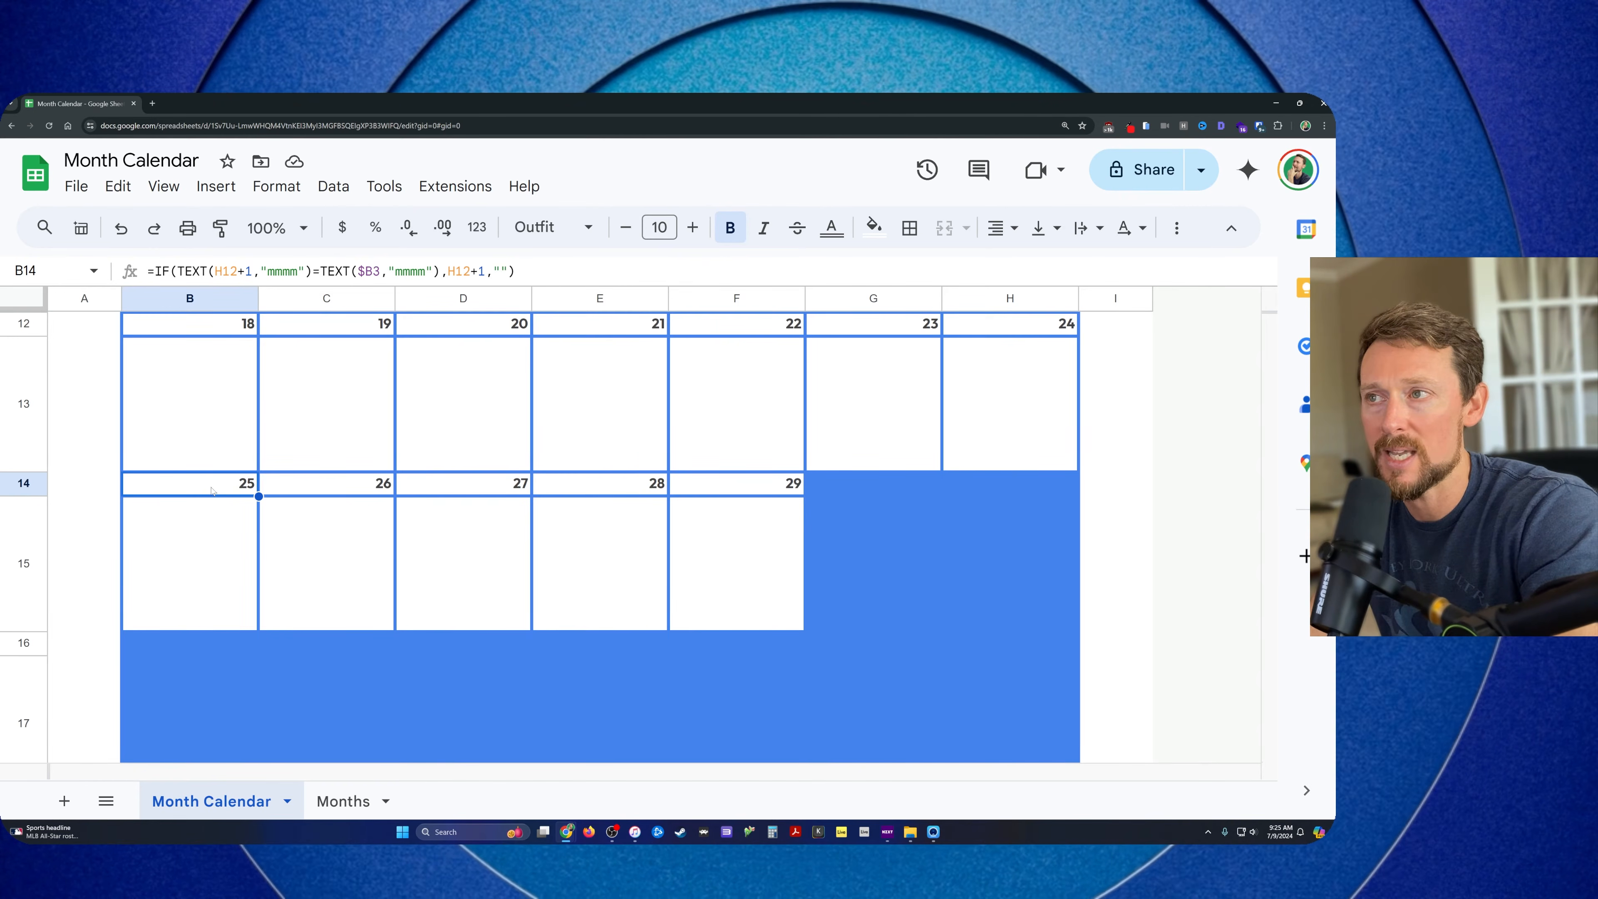
# Set the month to May and review the calendar's weeks down to the fourth-week Saturday date in H12
pyautogui.scroll(10, 211, 490)
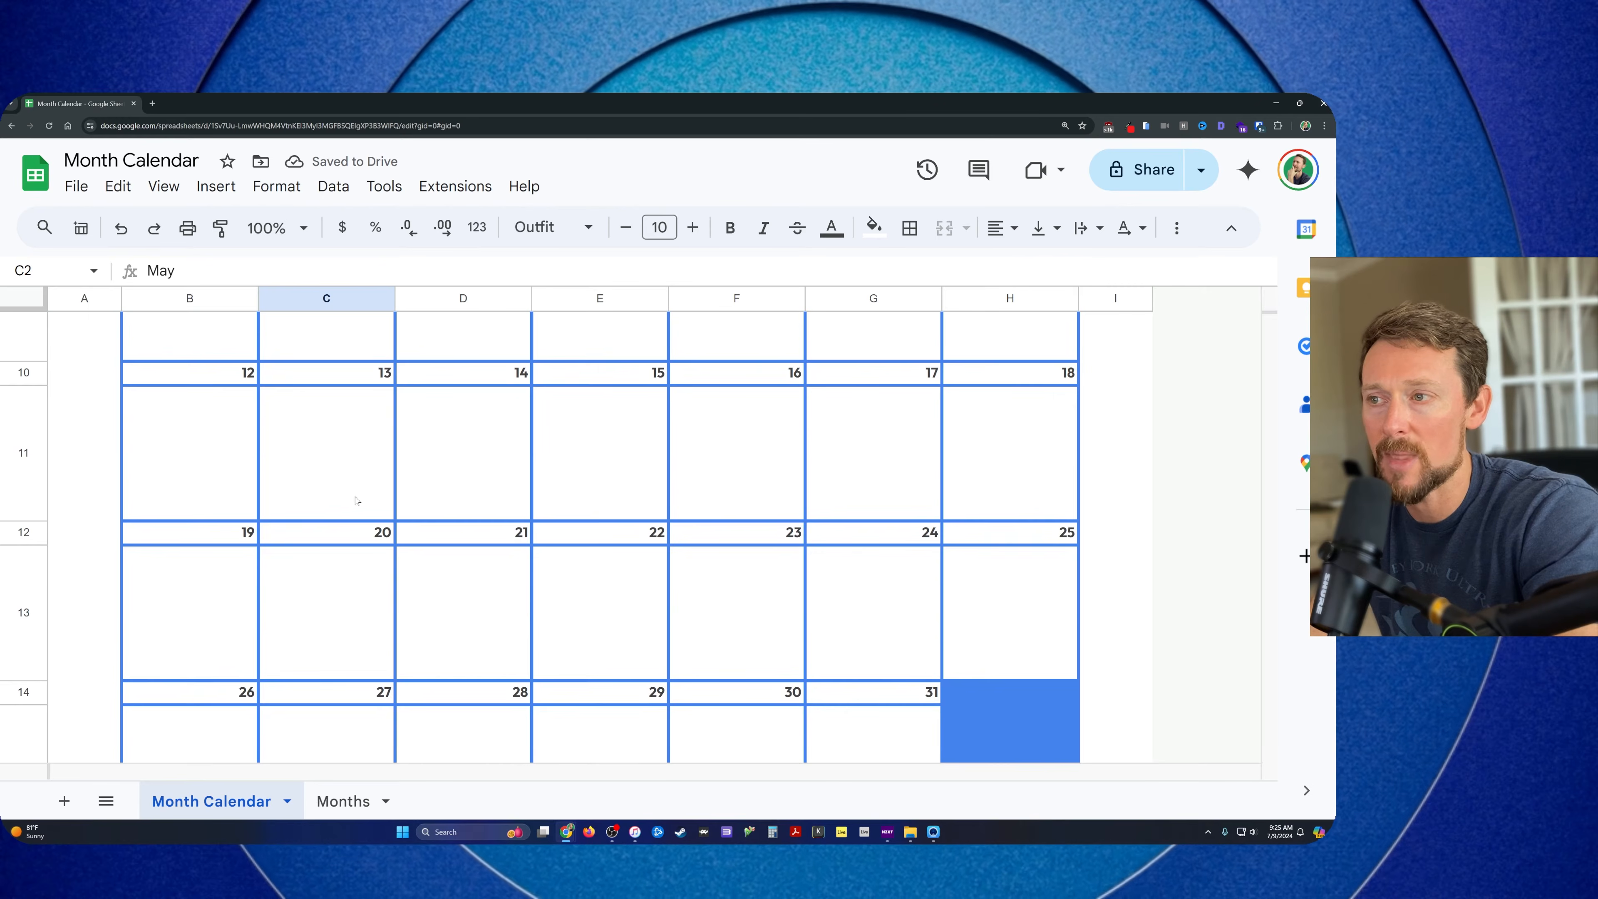
pyautogui.scroll(5, 373, 447)
pyautogui.click(373, 447)
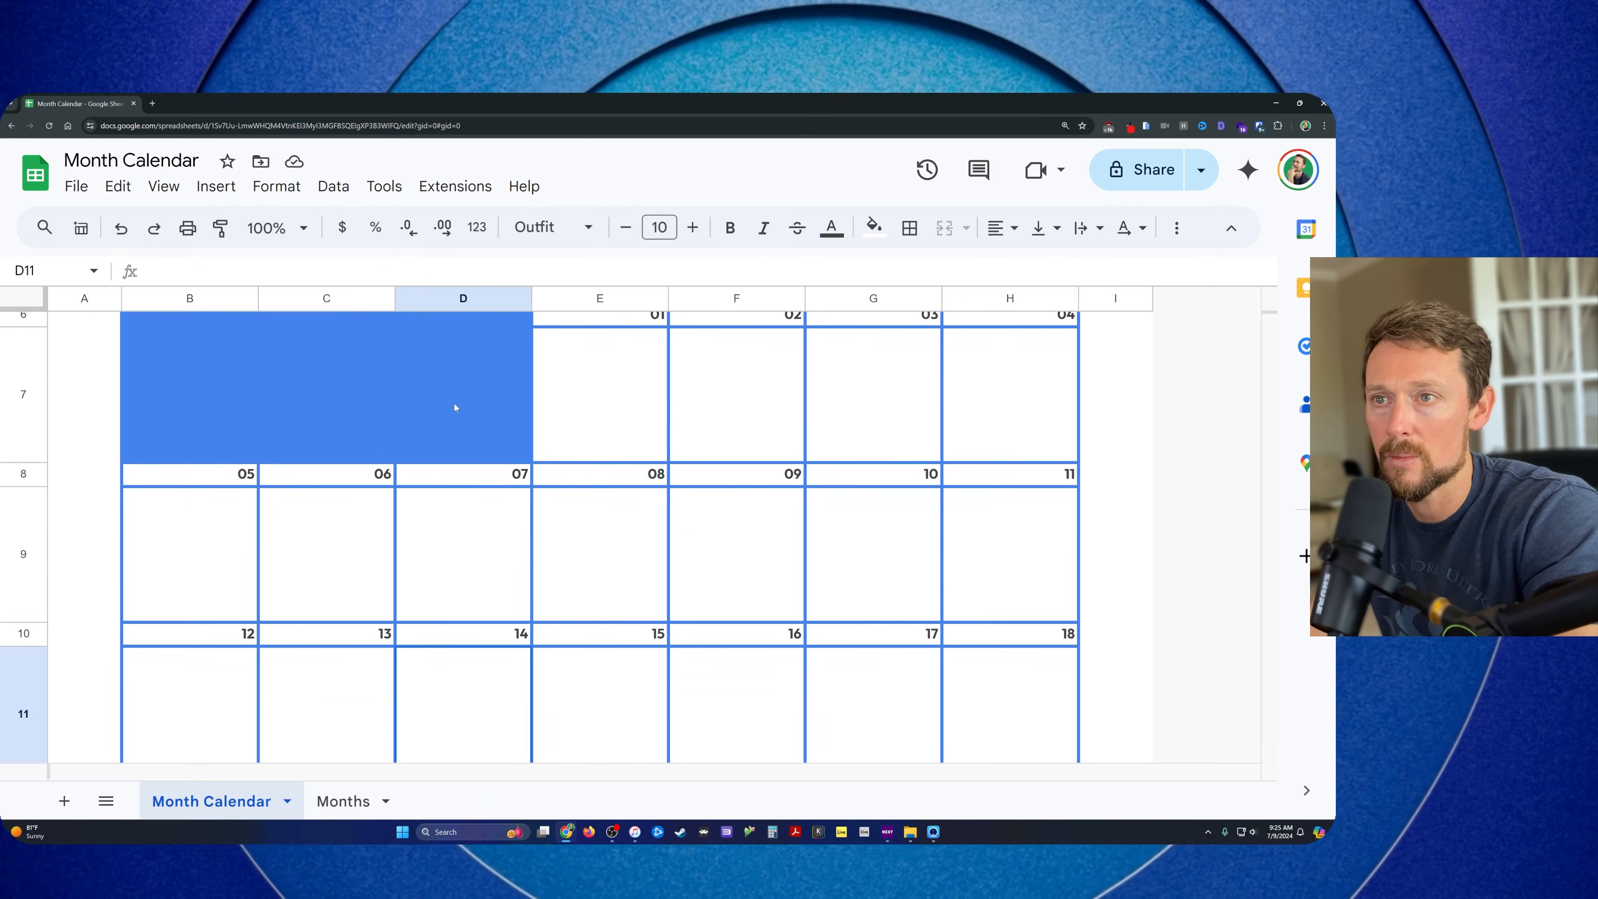
pyautogui.click(458, 409)
pyautogui.click(461, 522)
pyautogui.click(472, 672)
pyautogui.scroll(-4, 476, 680)
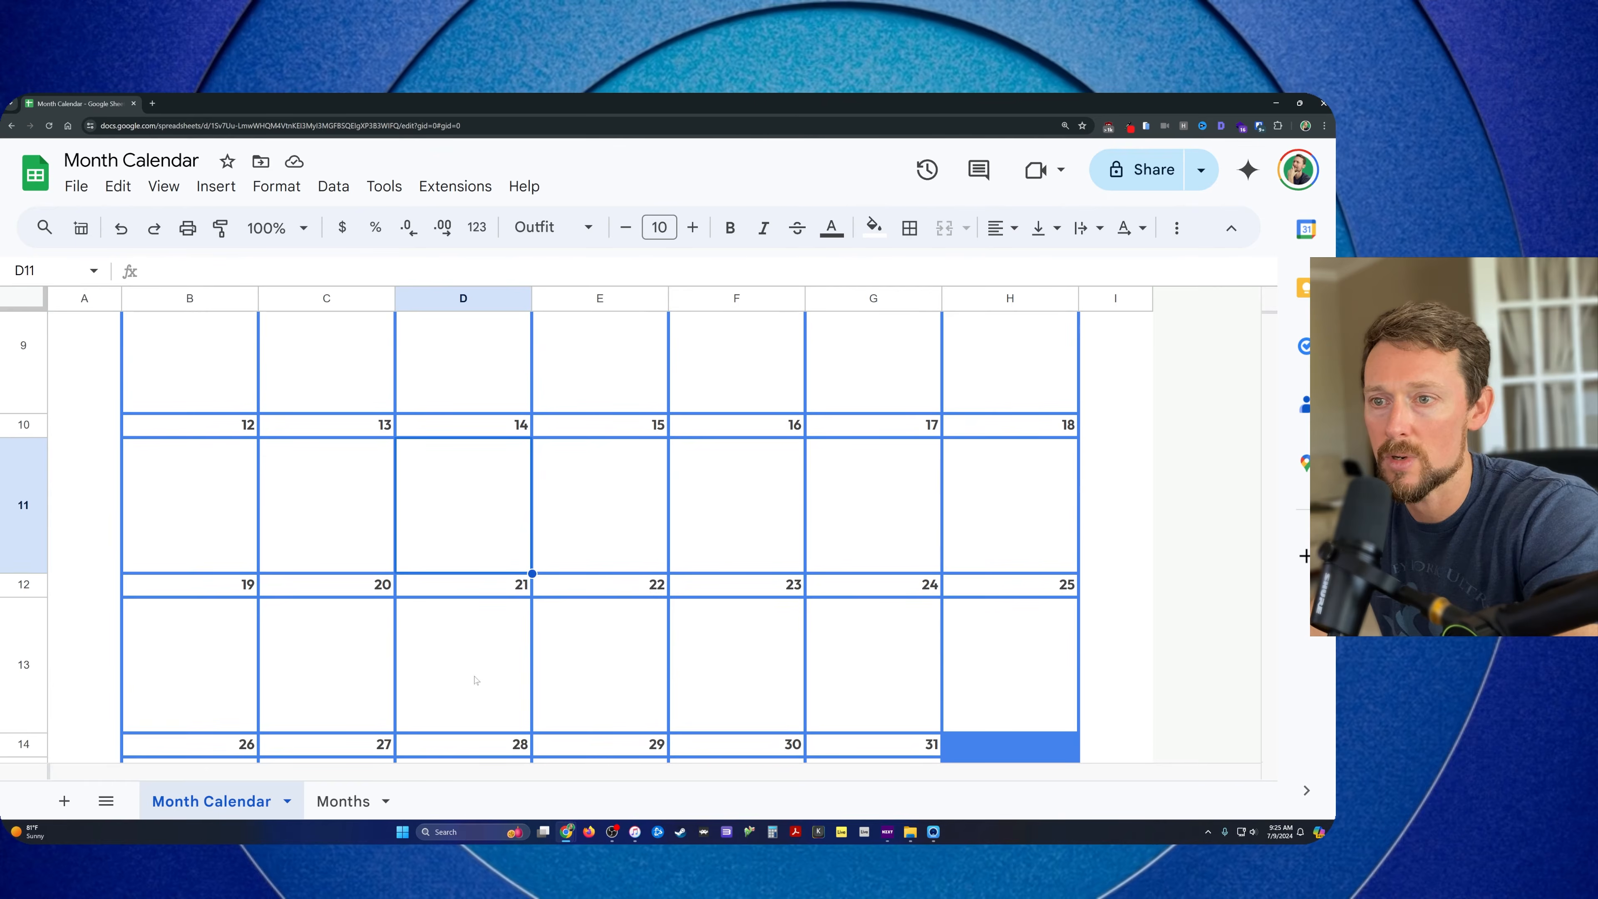
pyautogui.click(477, 671)
pyautogui.click(1066, 588)
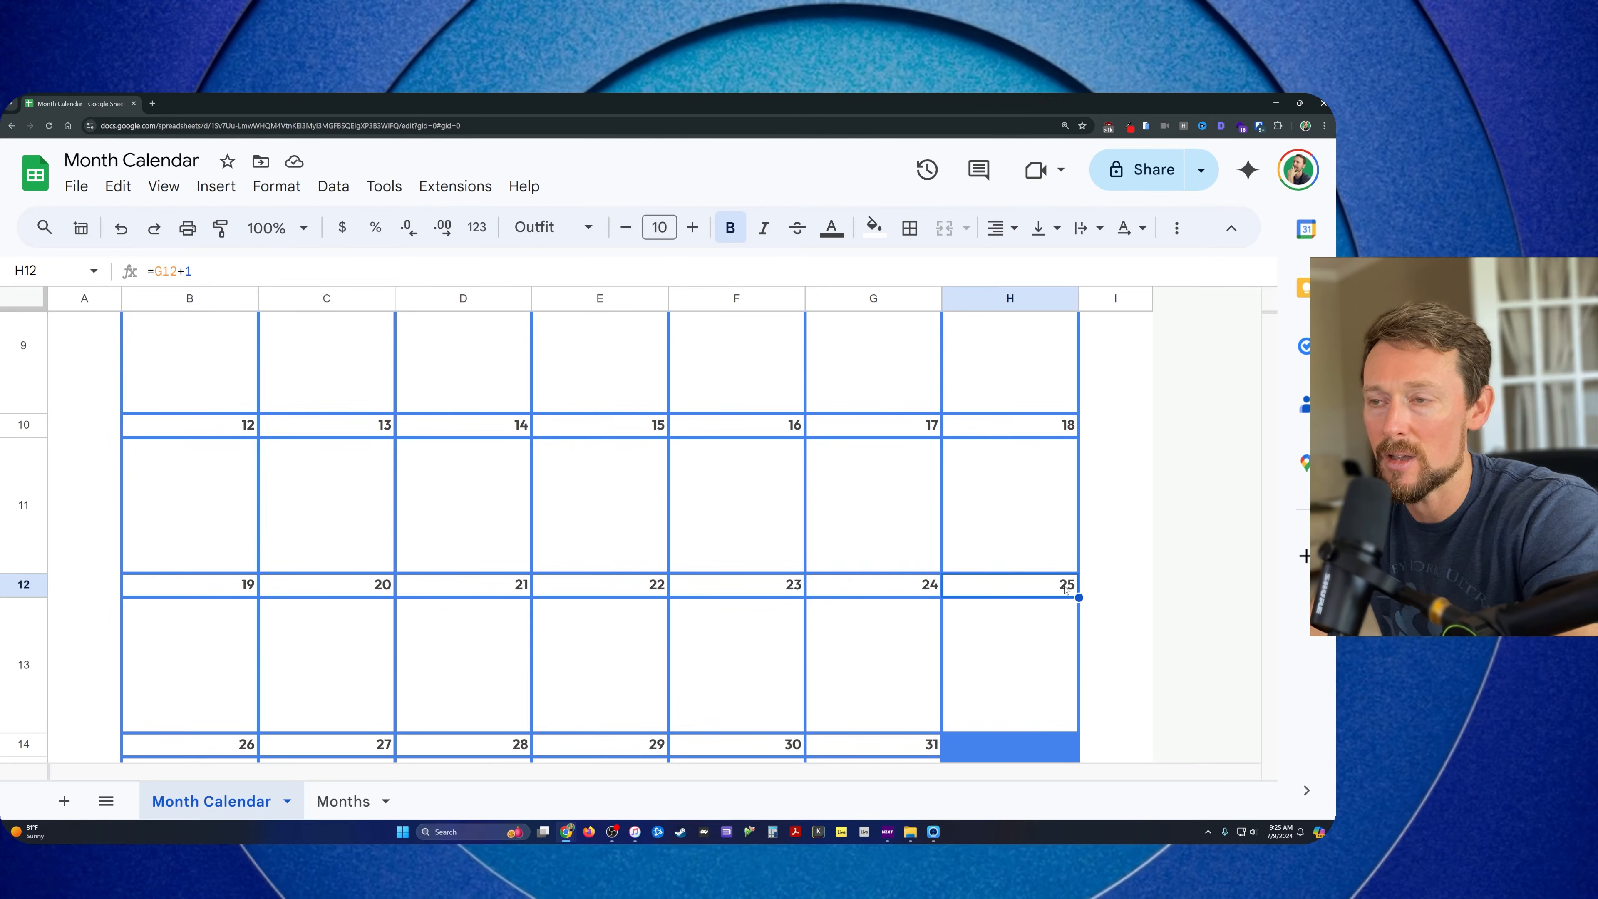
# Set the calendar's month in C2 to February
pyautogui.scroll(8, 485, 443)
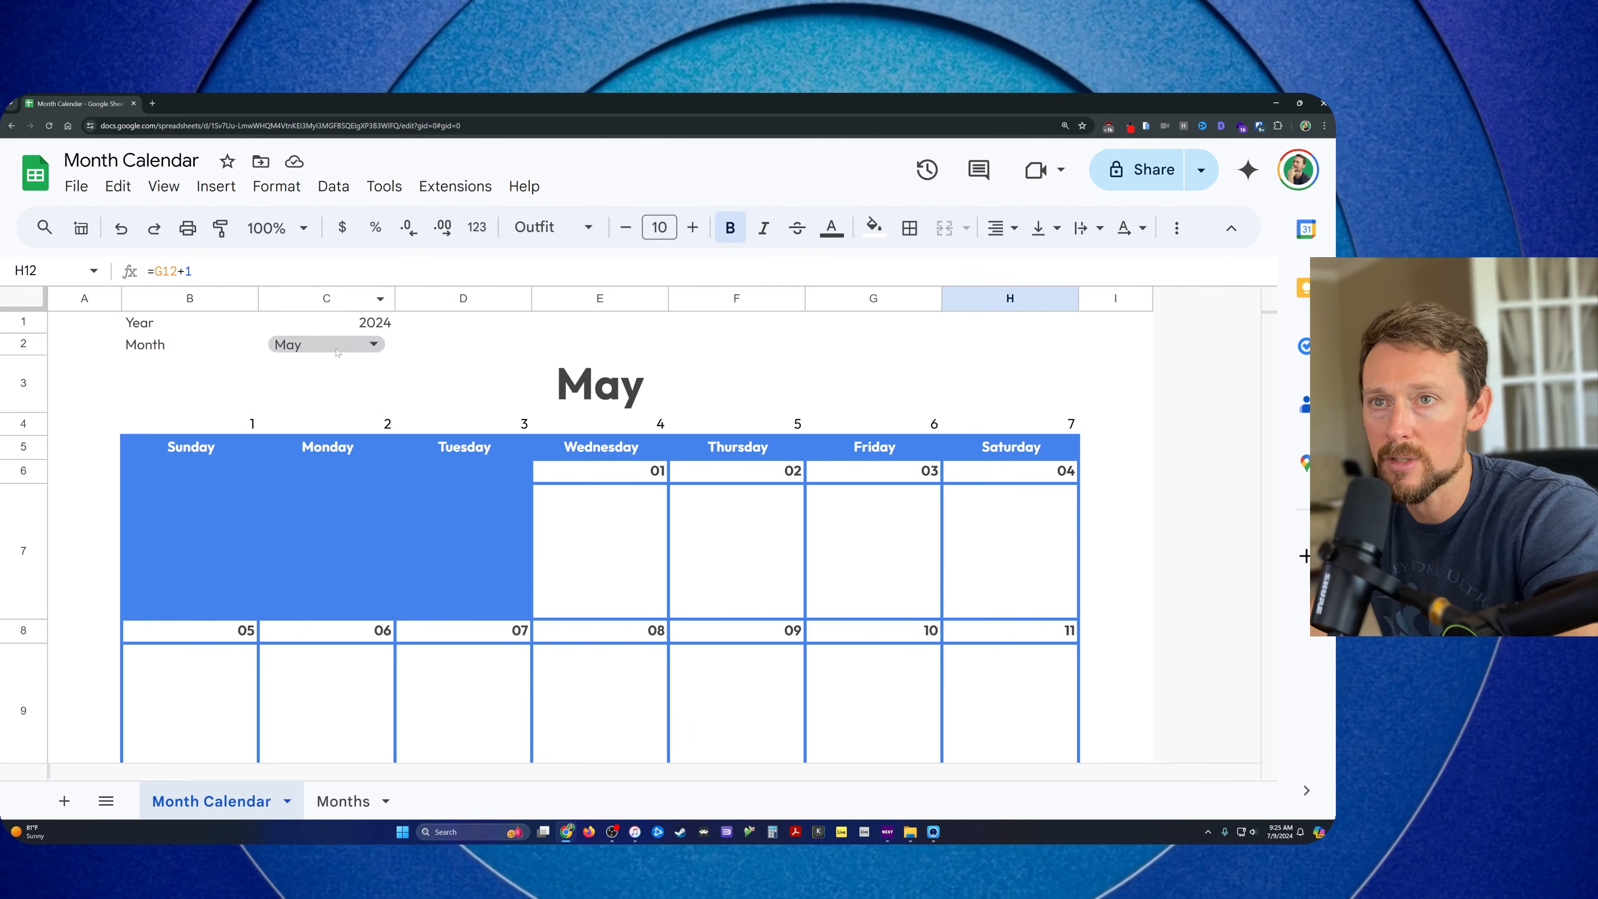
pyautogui.click(327, 344)
pyautogui.click(338, 407)
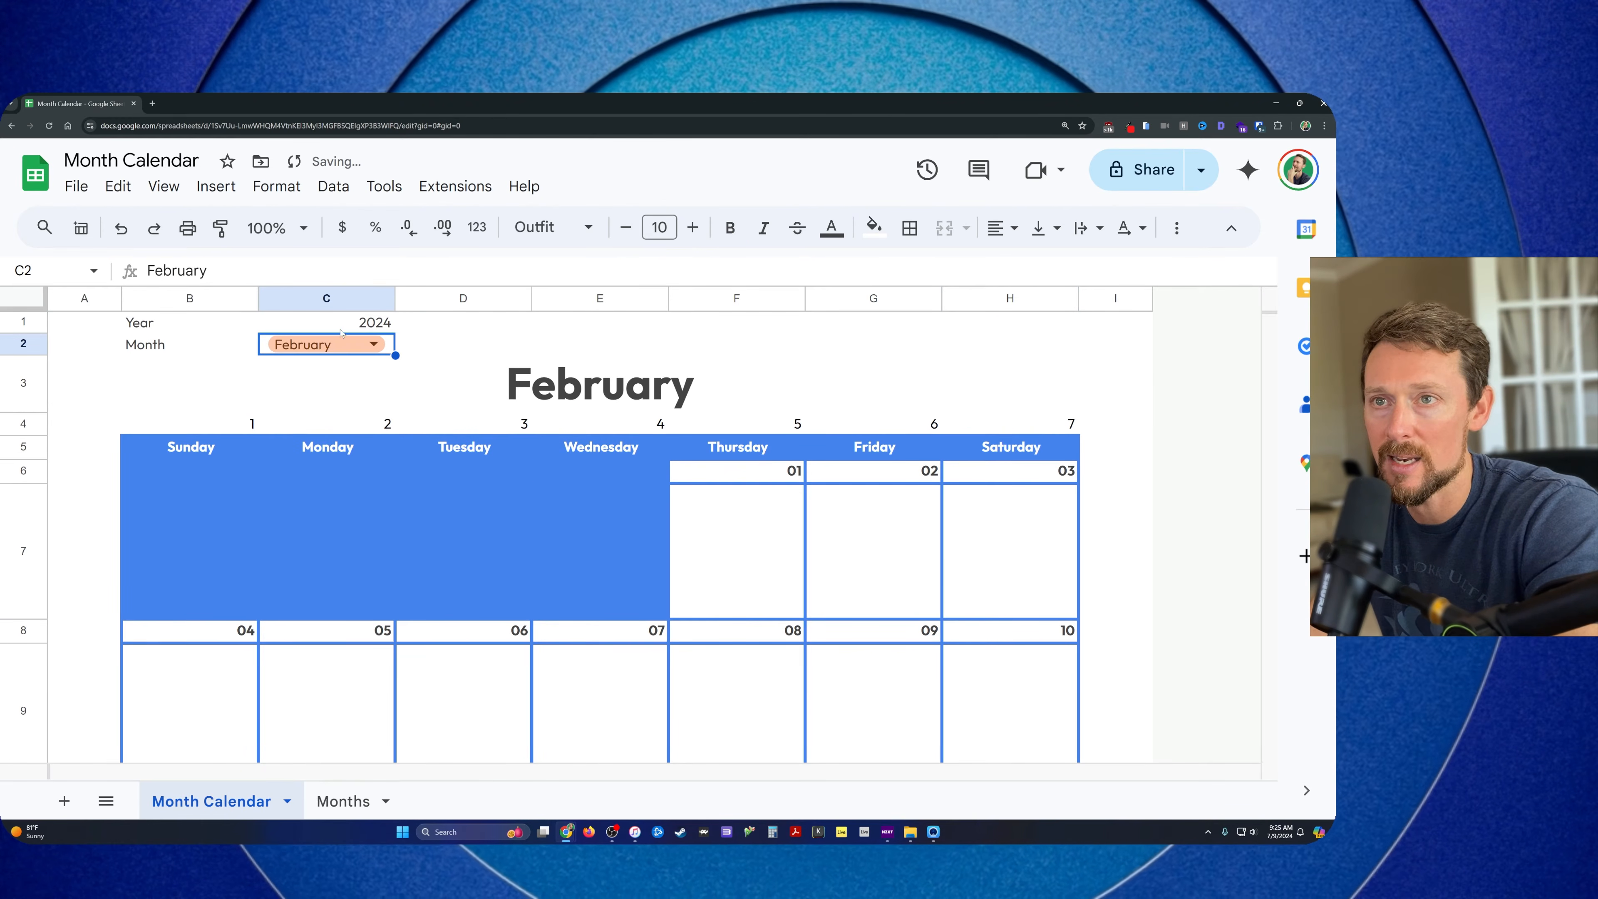
# Try the years 2021, 2020 and 2016 in C1 to look for a February that starts on a Sunday
pyautogui.click(327, 322)
pyautogui.write('2021')
pyautogui.press('Left')
pyautogui.press('Right')
pyautogui.write('2020')
pyautogui.press('Right')
pyautogui.press('Left')
pyautogui.write('2016')
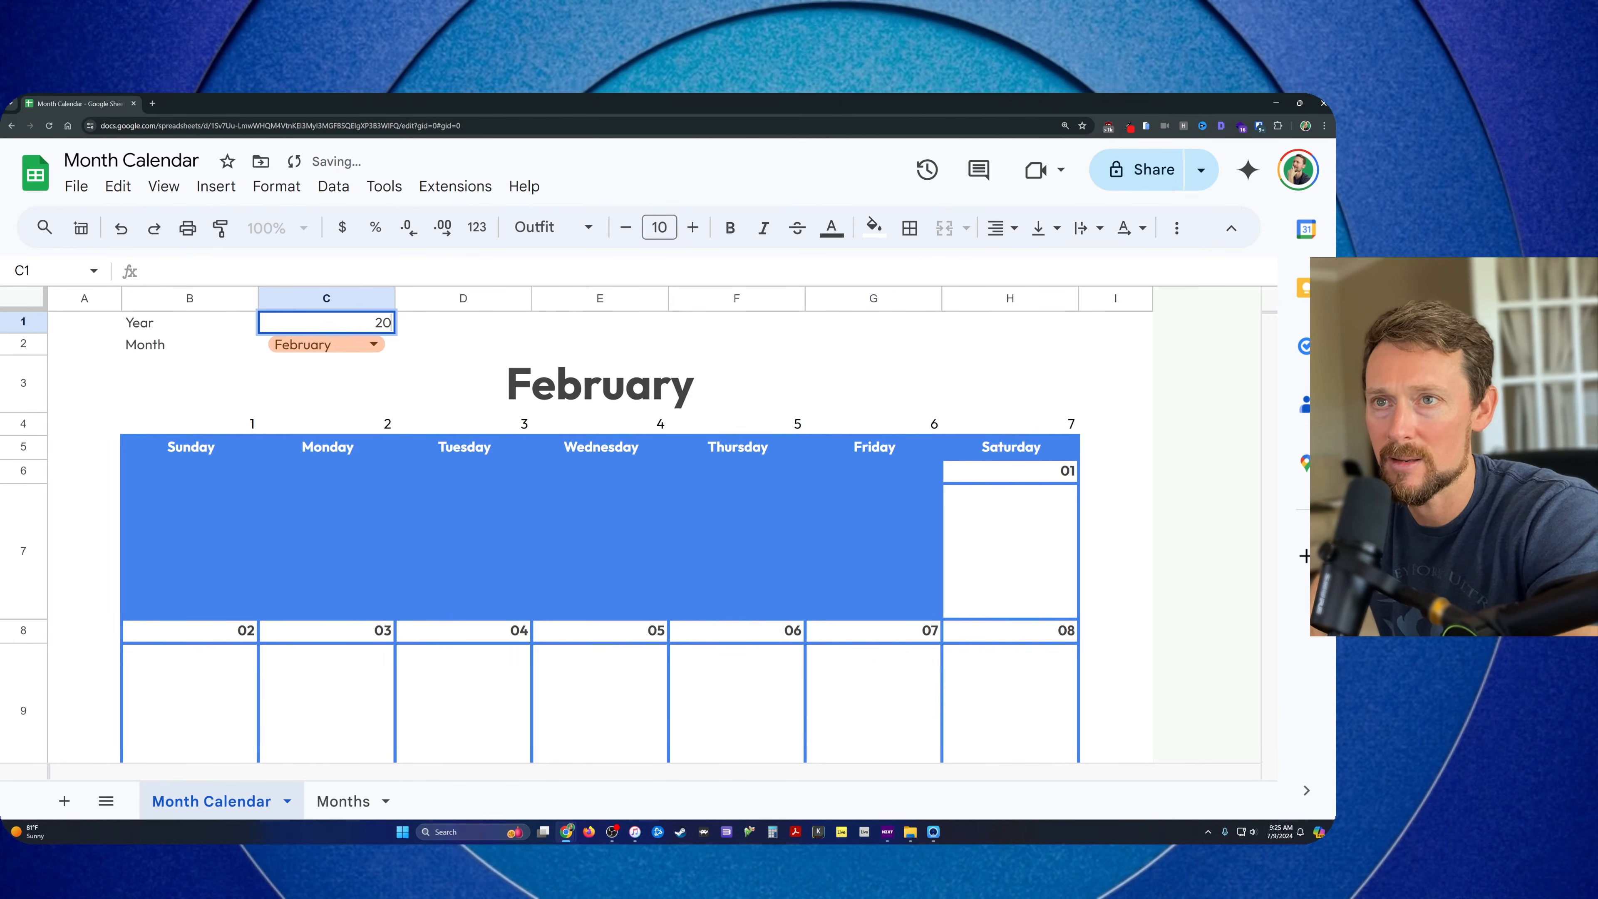
pyautogui.press('Left')
pyautogui.press('Right')
# Set the calendar's year in C1 to 2015
pyautogui.write('2015')
pyautogui.press('Return')
pyautogui.press('Left')
pyautogui.press('Right')
# Check the first and last dates of February in B6 and H12, and highlight the remaining weeks B14:H17
pyautogui.scroll(-7, 393, 427)
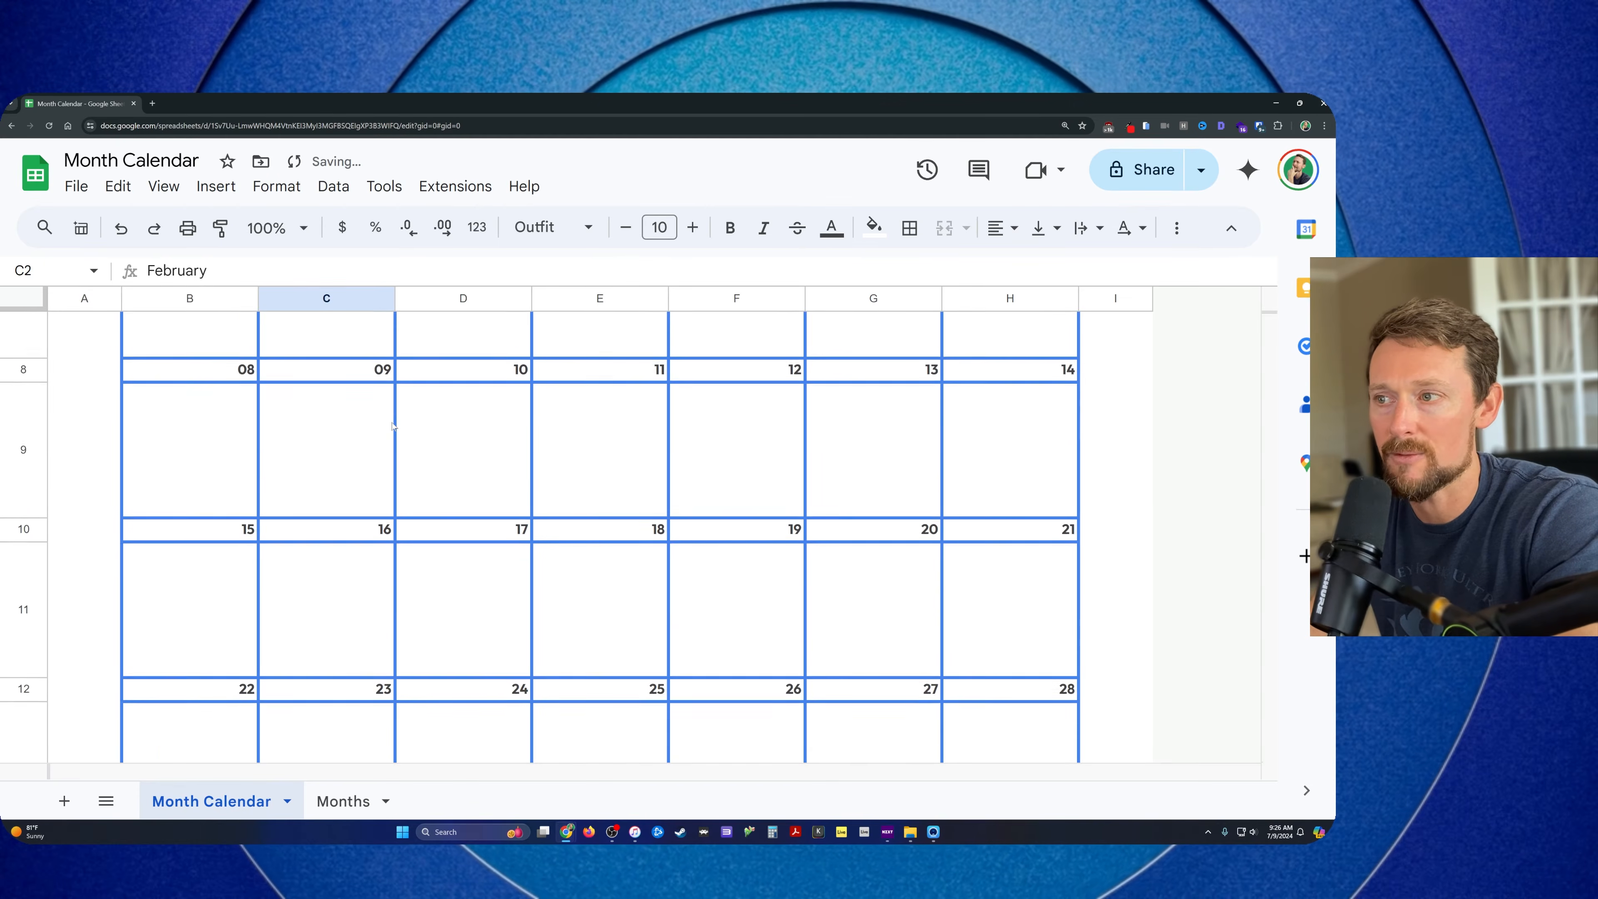
pyautogui.click(1068, 485)
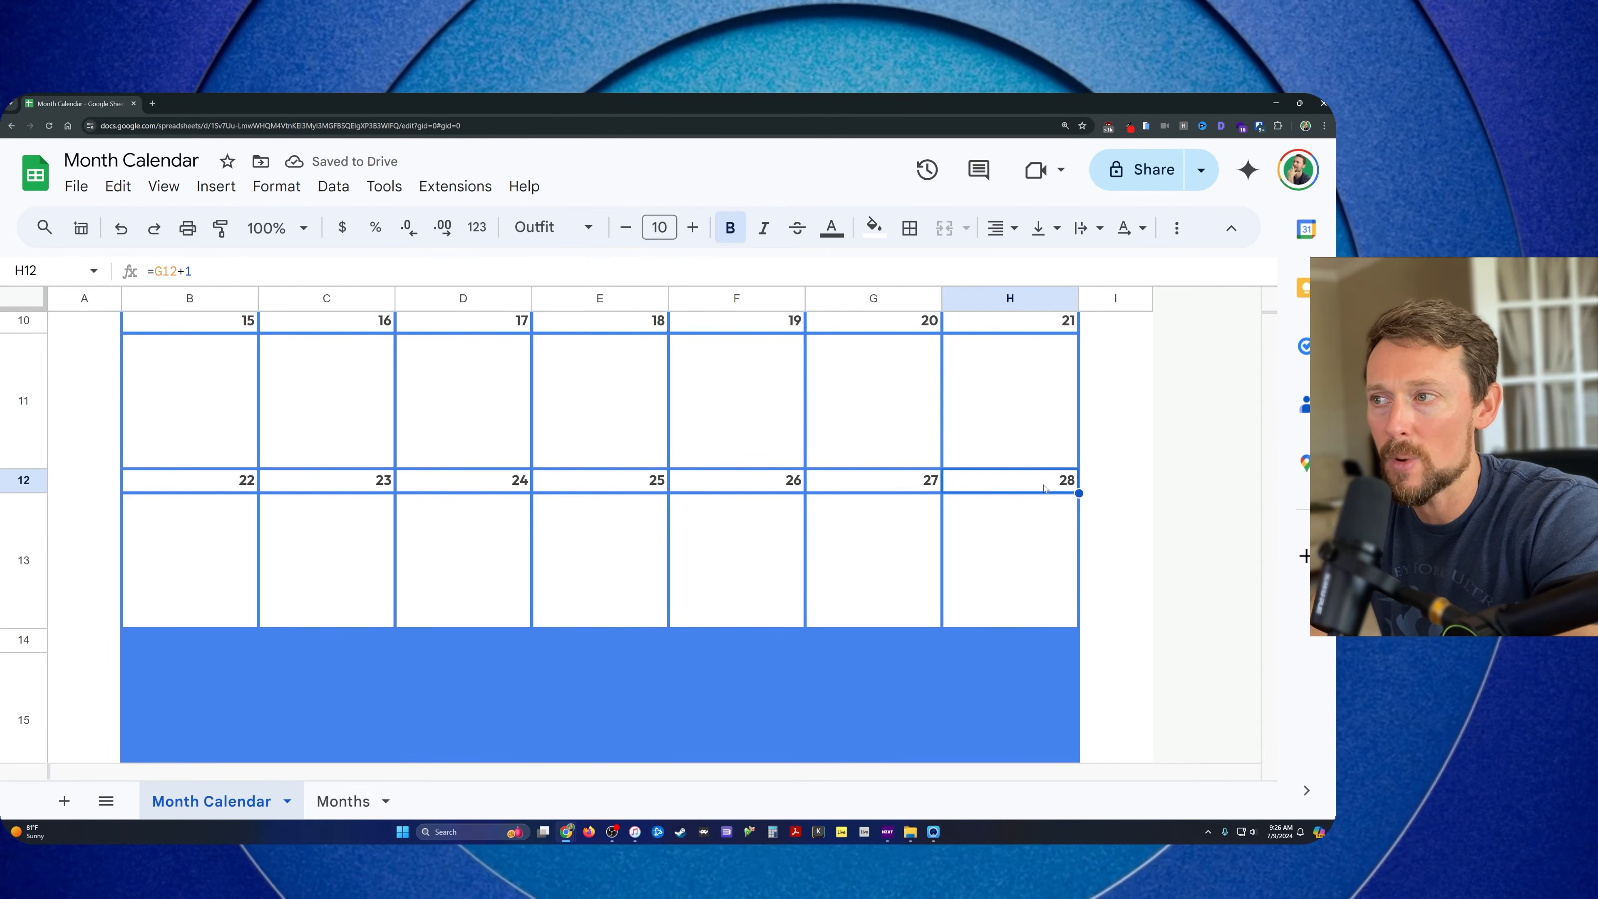
pyautogui.scroll(6, 720, 461)
pyautogui.click(191, 375)
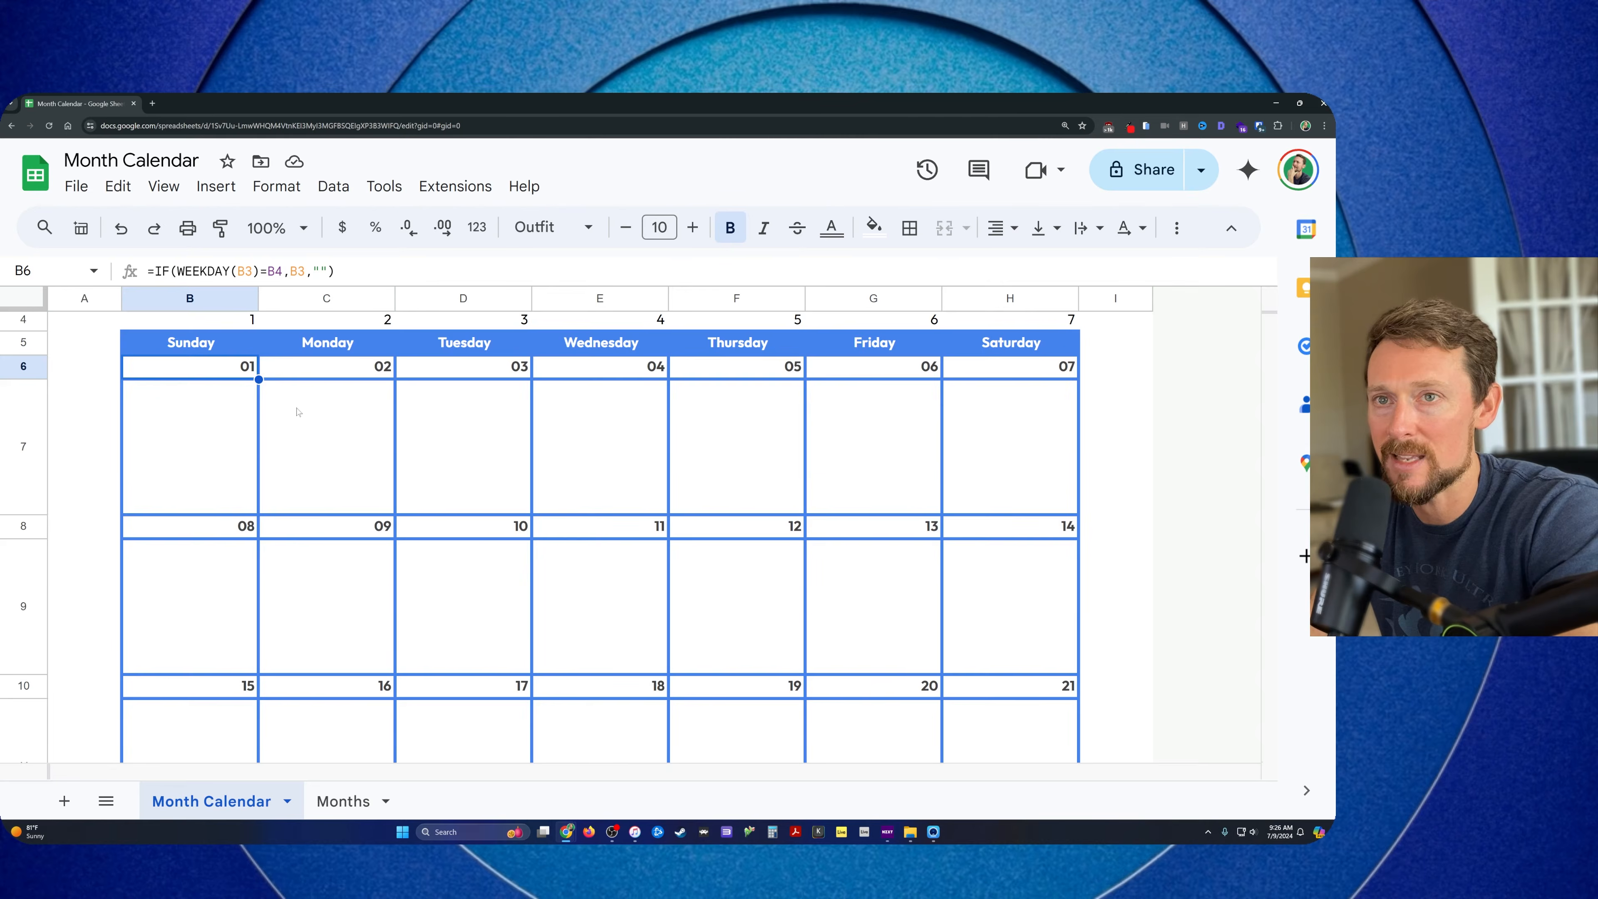
pyautogui.scroll(-5, 300, 410)
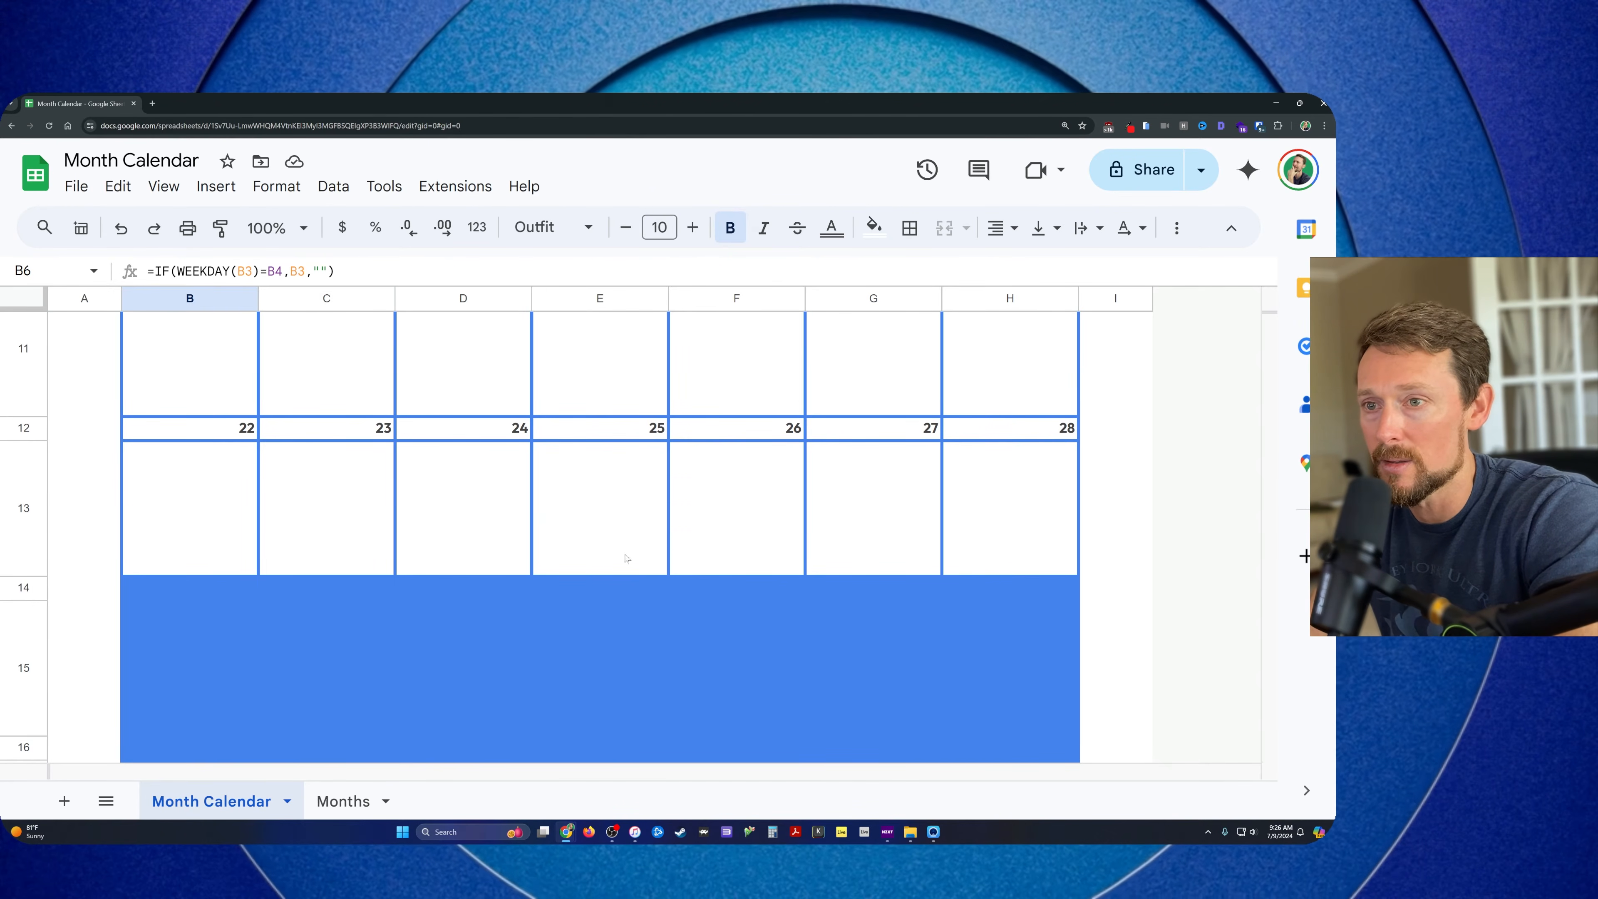
pyautogui.scroll(-2, 685, 572)
pyautogui.moveTo(158, 432); pyautogui.dragTo(1063, 732)
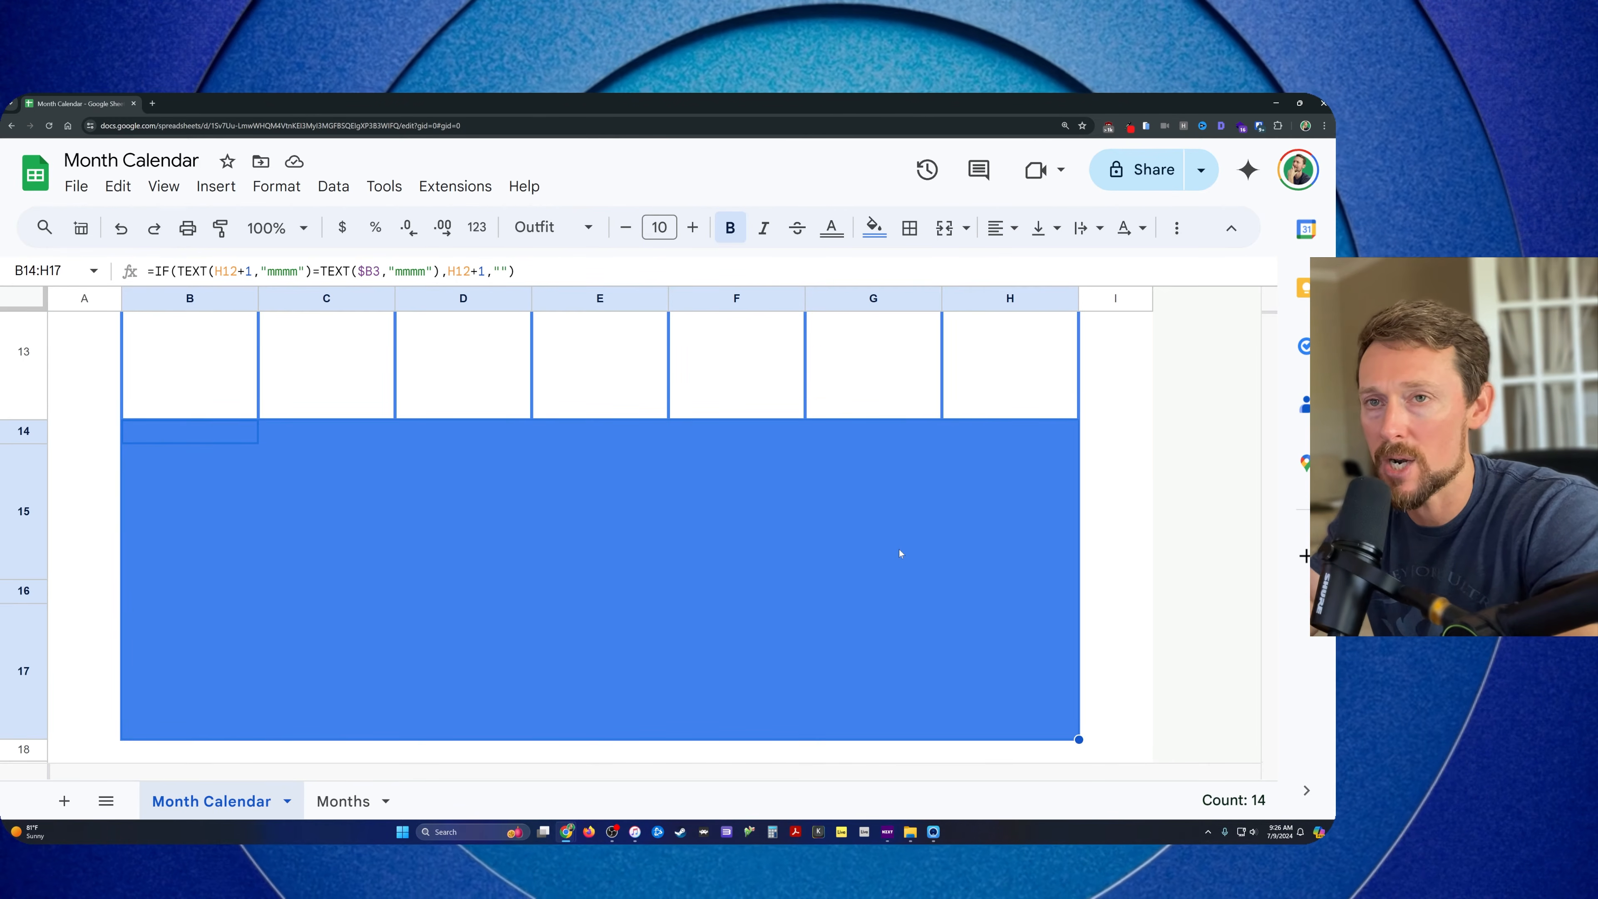
pyautogui.scroll(3, 214, 437)
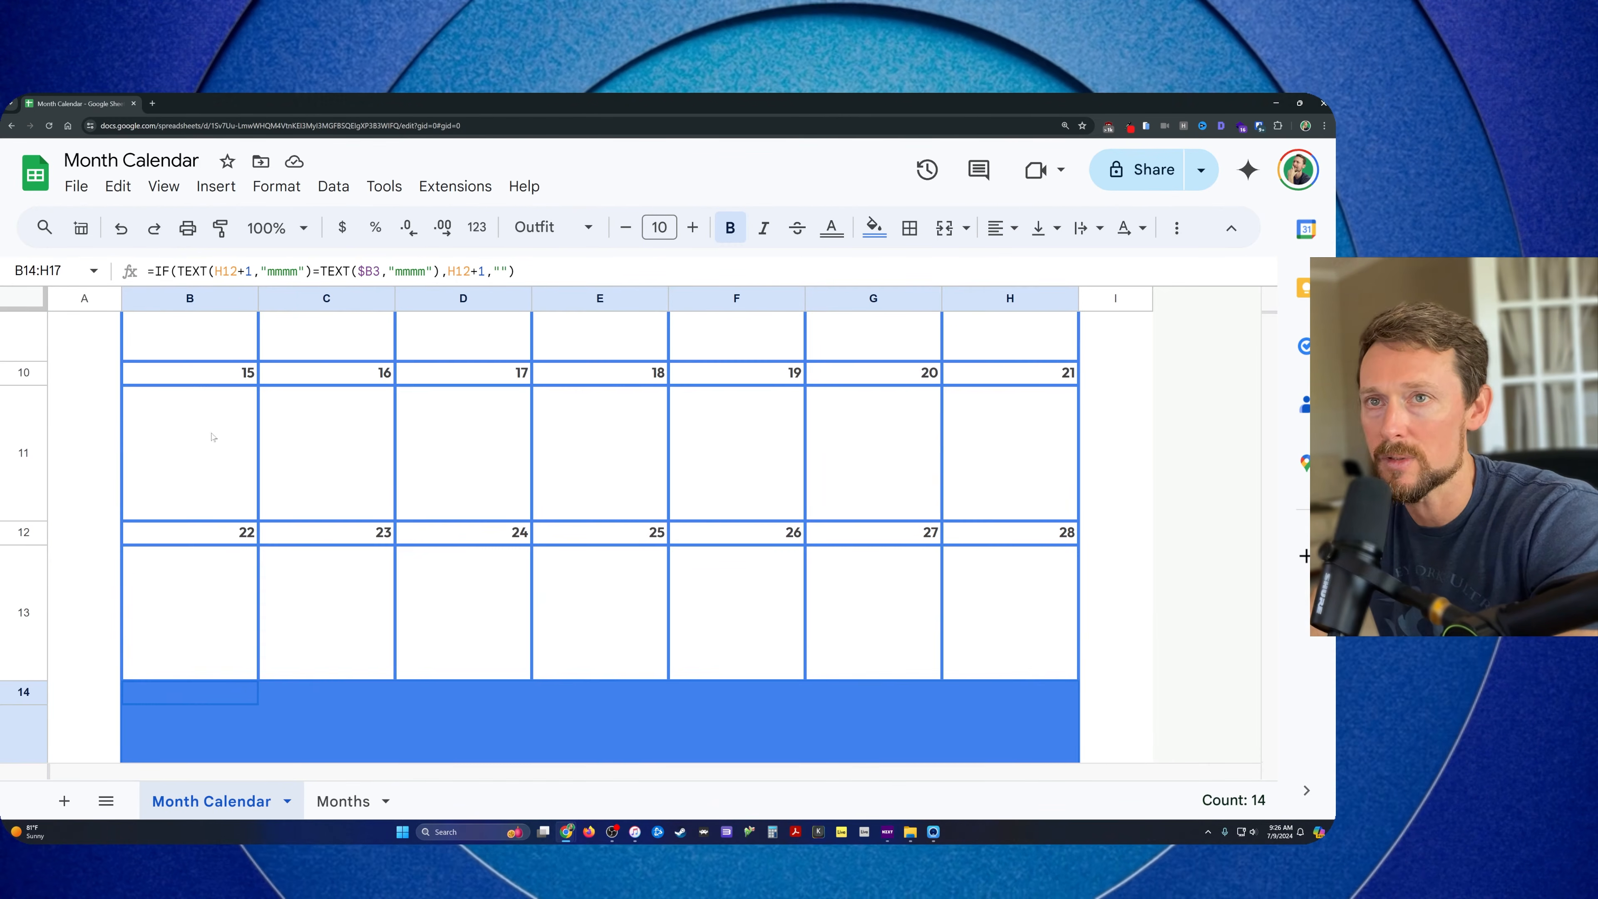
pyautogui.scroll(5, 285, 420)
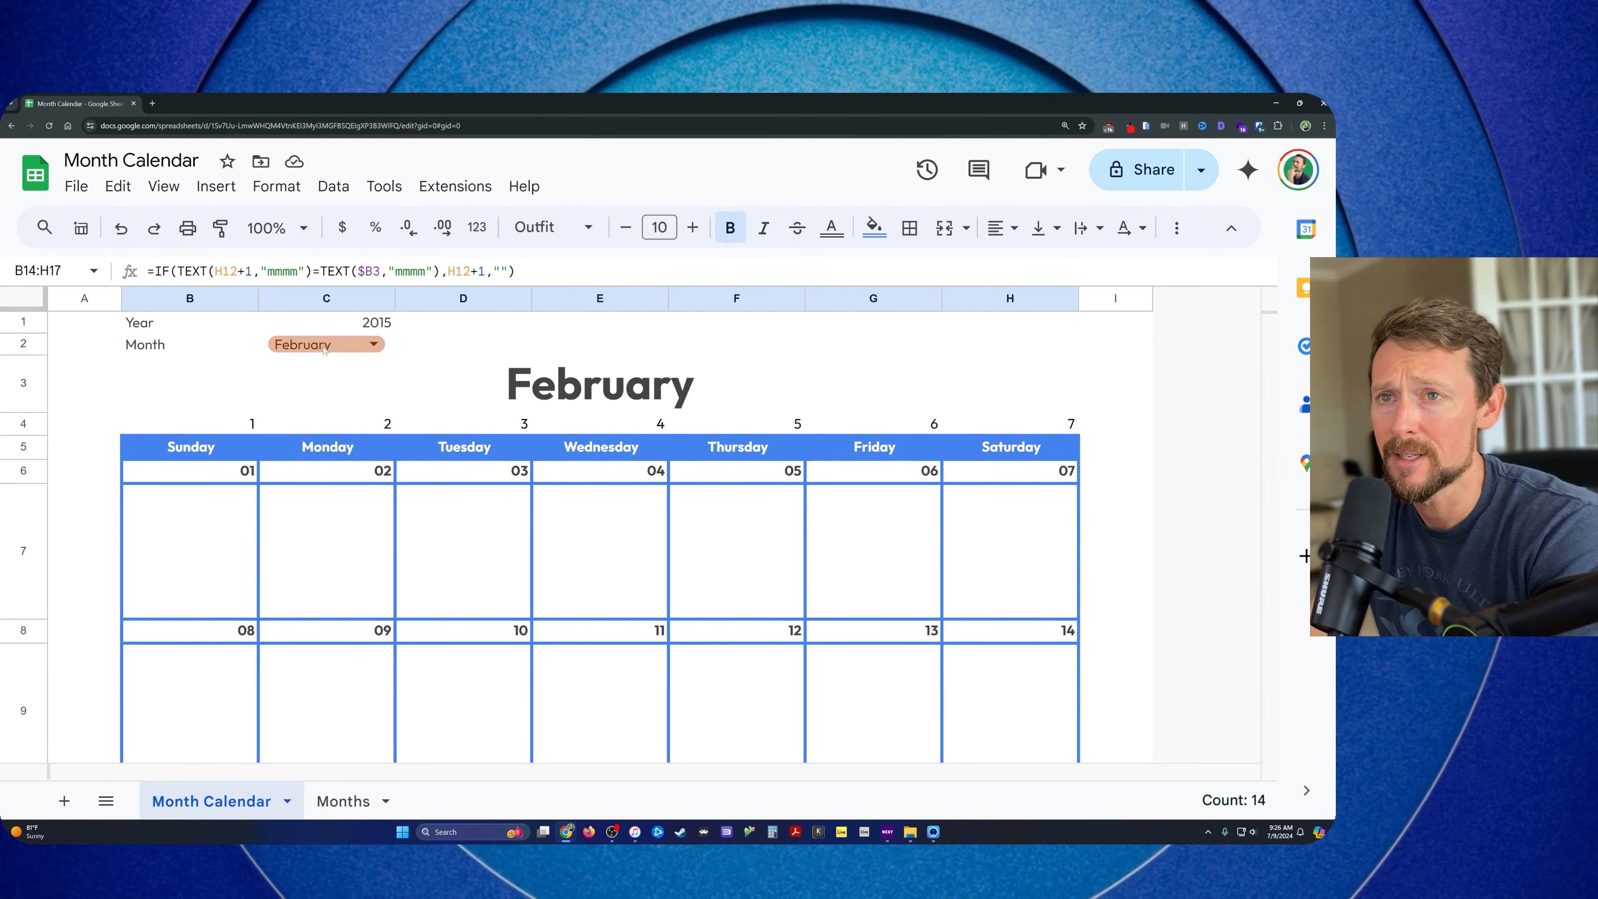
# Inspect the first TEXT function in B14's formula, highlighting its "mmmm" format argument, and leave the formula unchanged
pyautogui.scroll(-8, 287, 532)
pyautogui.click(204, 539)
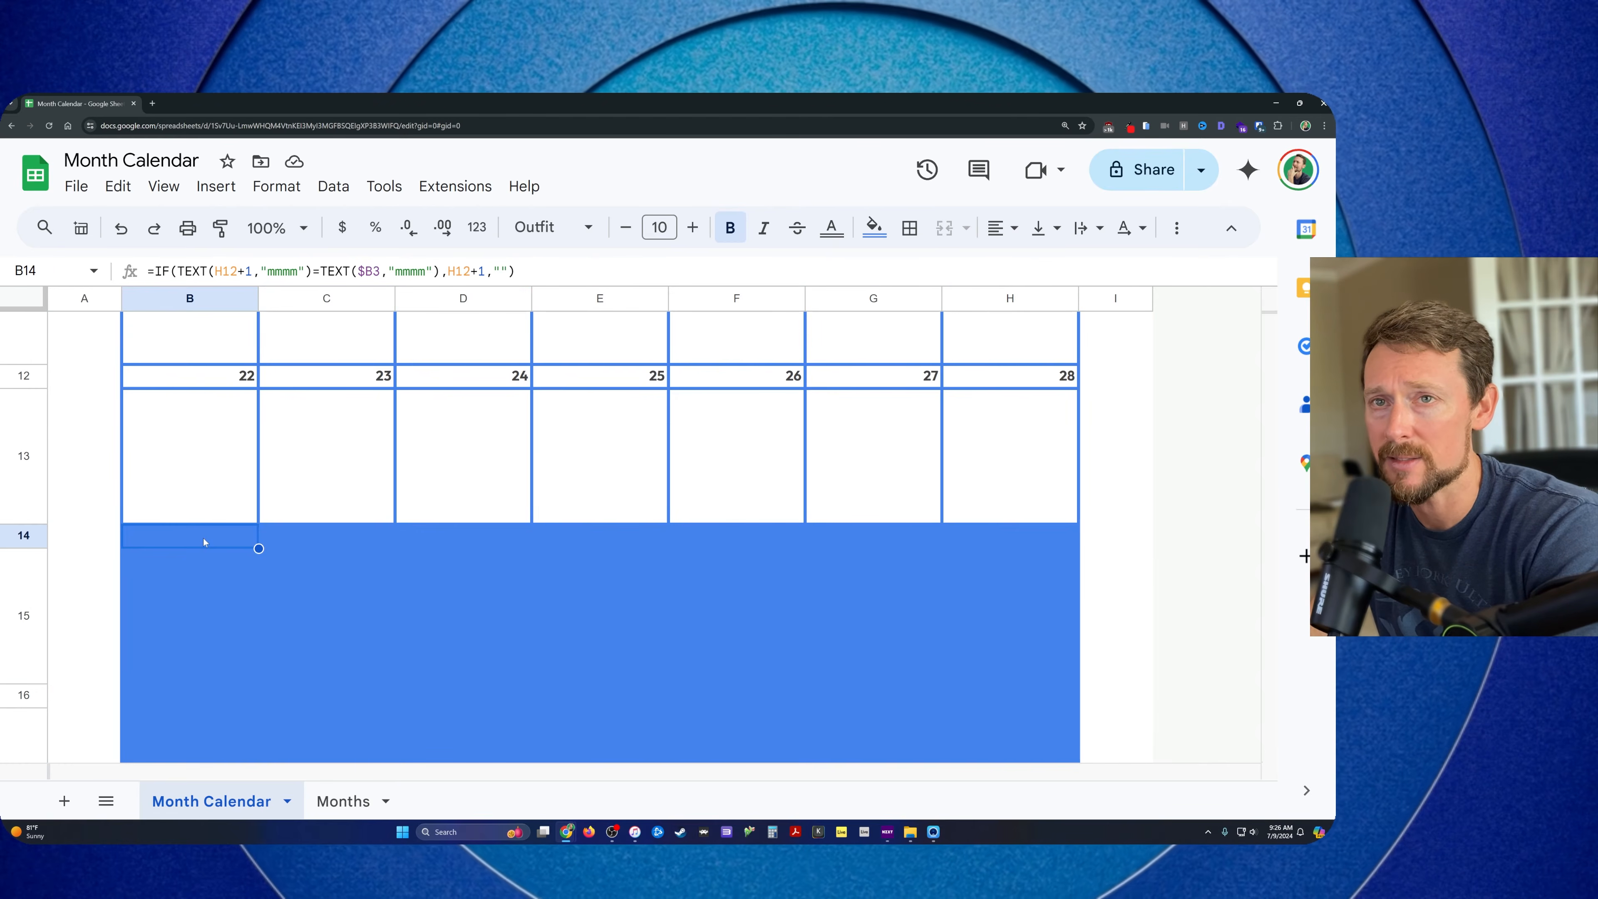
pyautogui.doubleClick(204, 538)
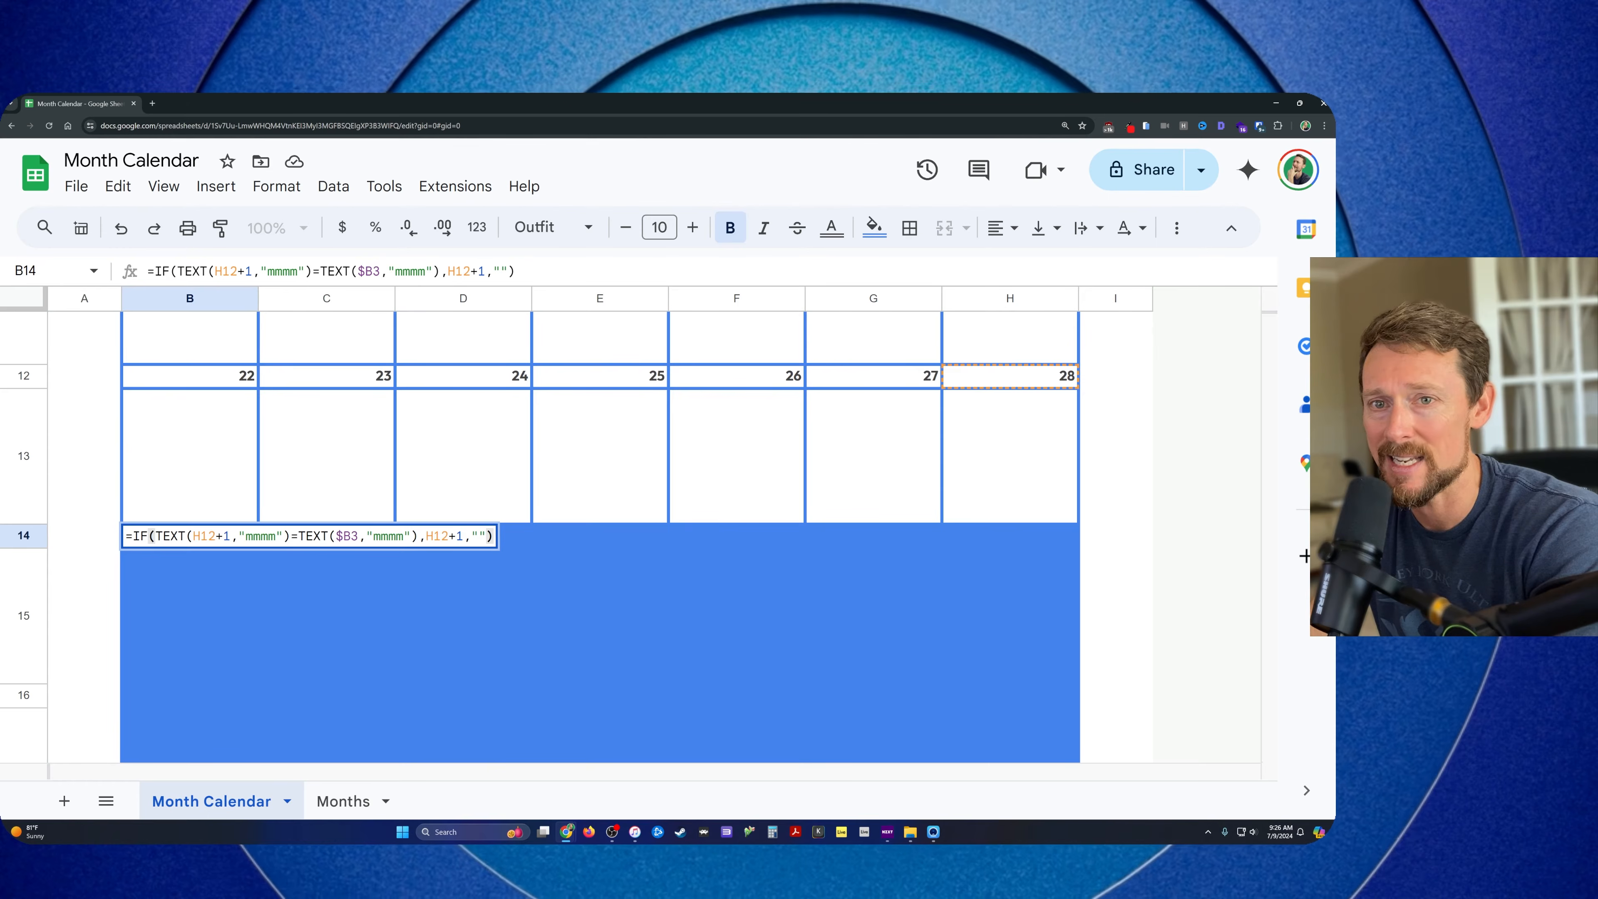
pyautogui.click(204, 536)
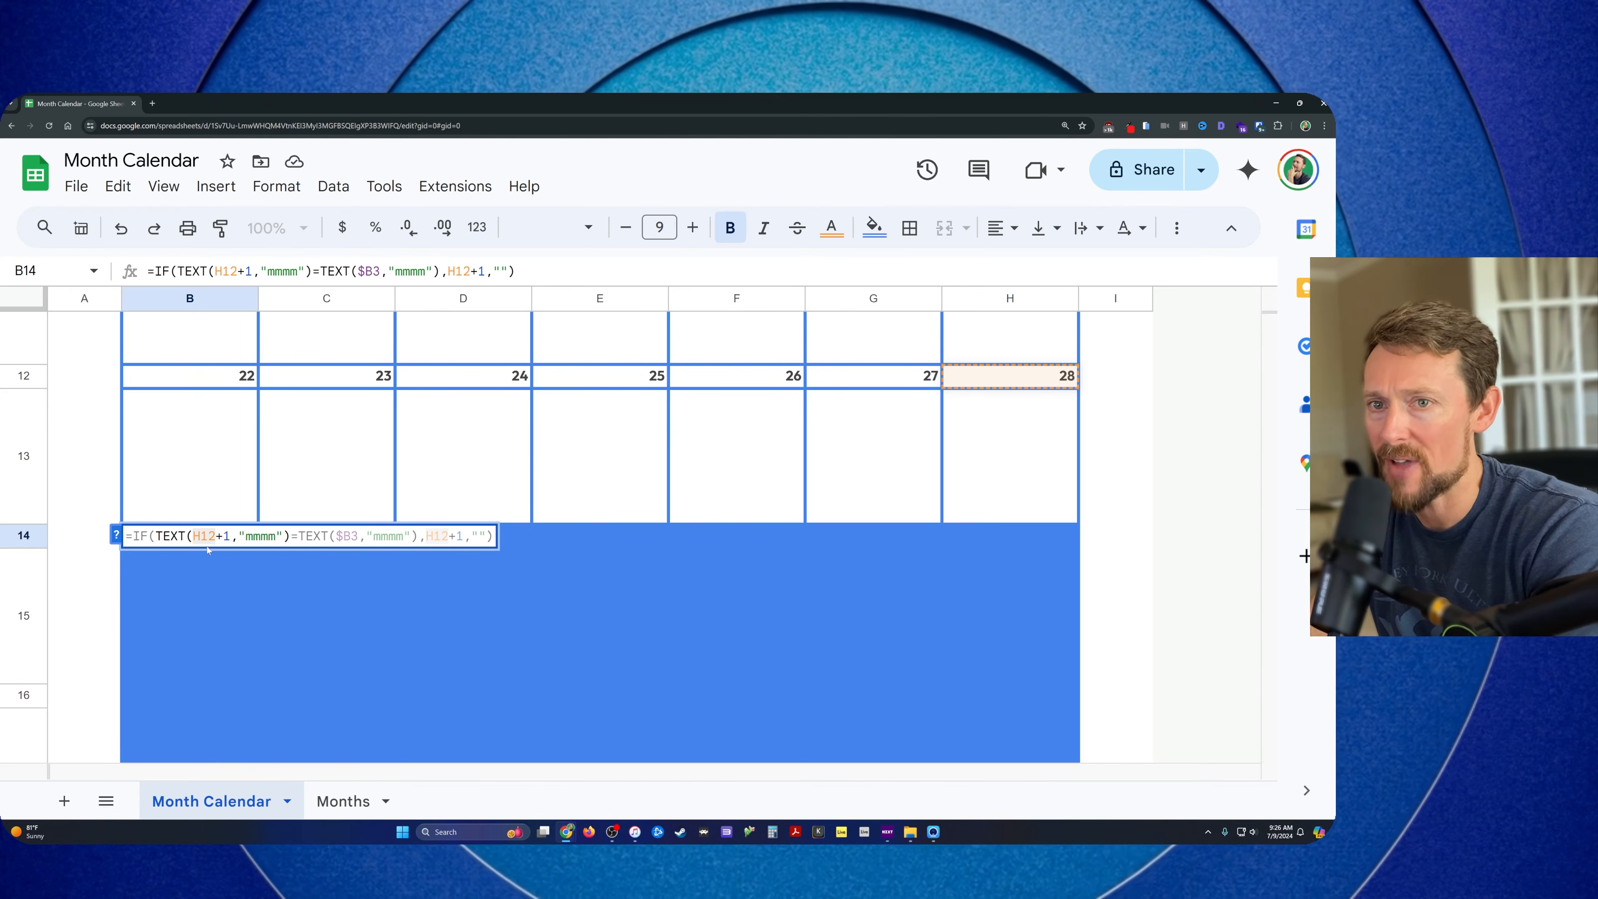
pyautogui.moveTo(238, 536); pyautogui.dragTo(284, 540)
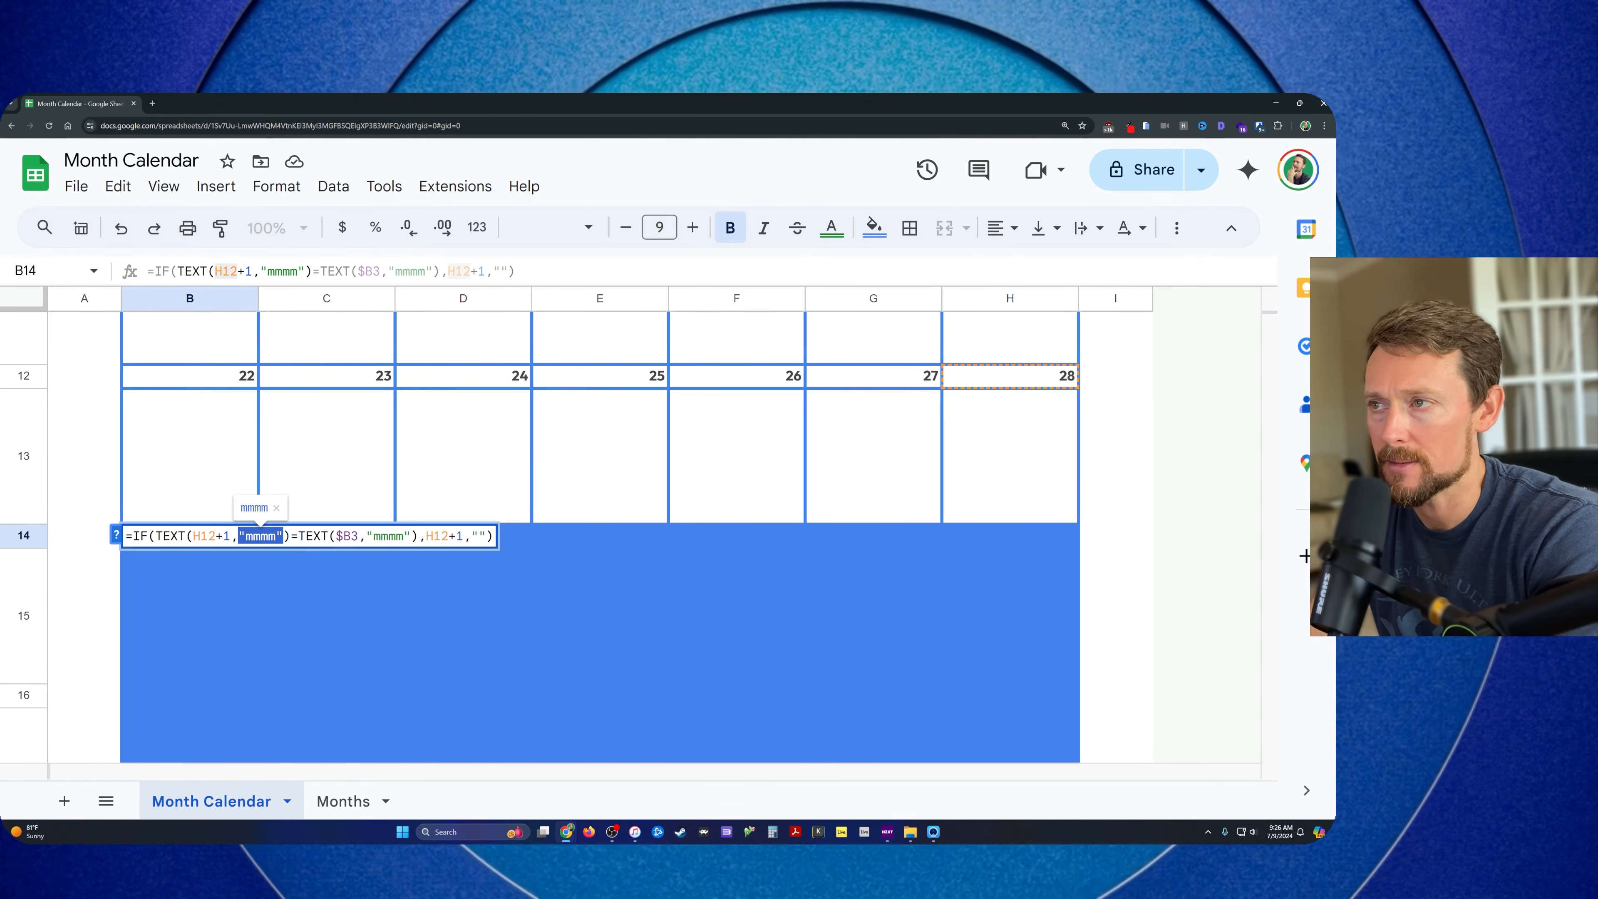
pyautogui.click(1123, 391)
pyautogui.press('Escape')
# Enter =TEXT(H12,"mmmm") in I12, beside the fourth week, to demonstrate the full month name format
pyautogui.click(1118, 378)
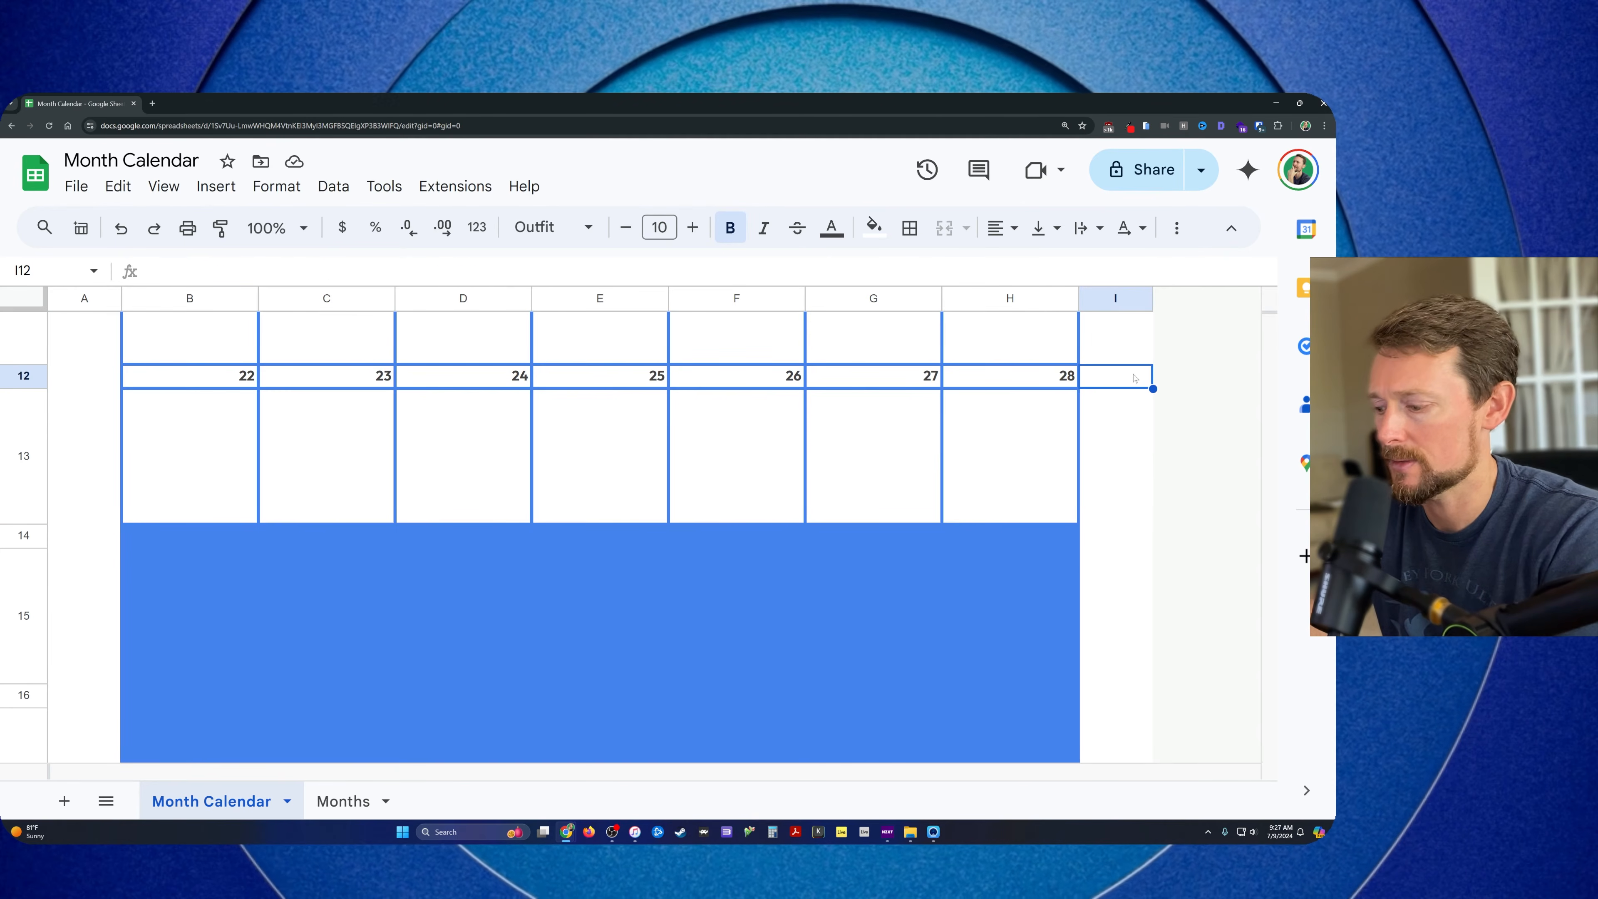
pyautogui.write('=text(')
pyautogui.press('Left')
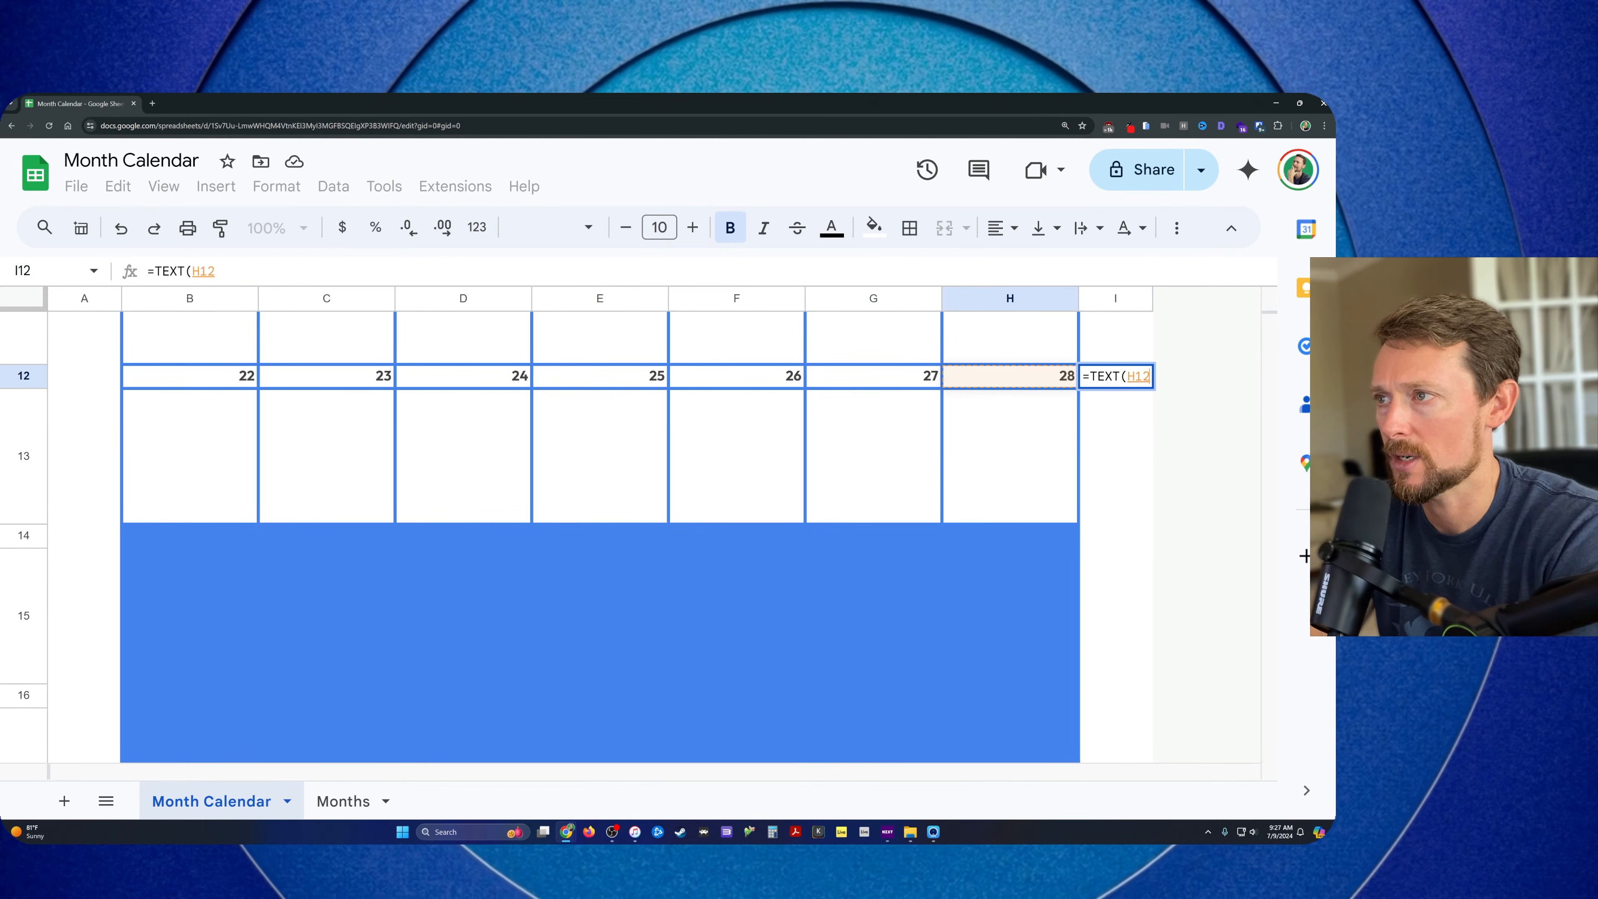
pyautogui.write(',"mmmm")')
pyautogui.press('Return')
# Try the shorter "mm" format in I12's TEXT formula, and restore "mmmm"
pyautogui.click(1126, 376)
pyautogui.press('Return')
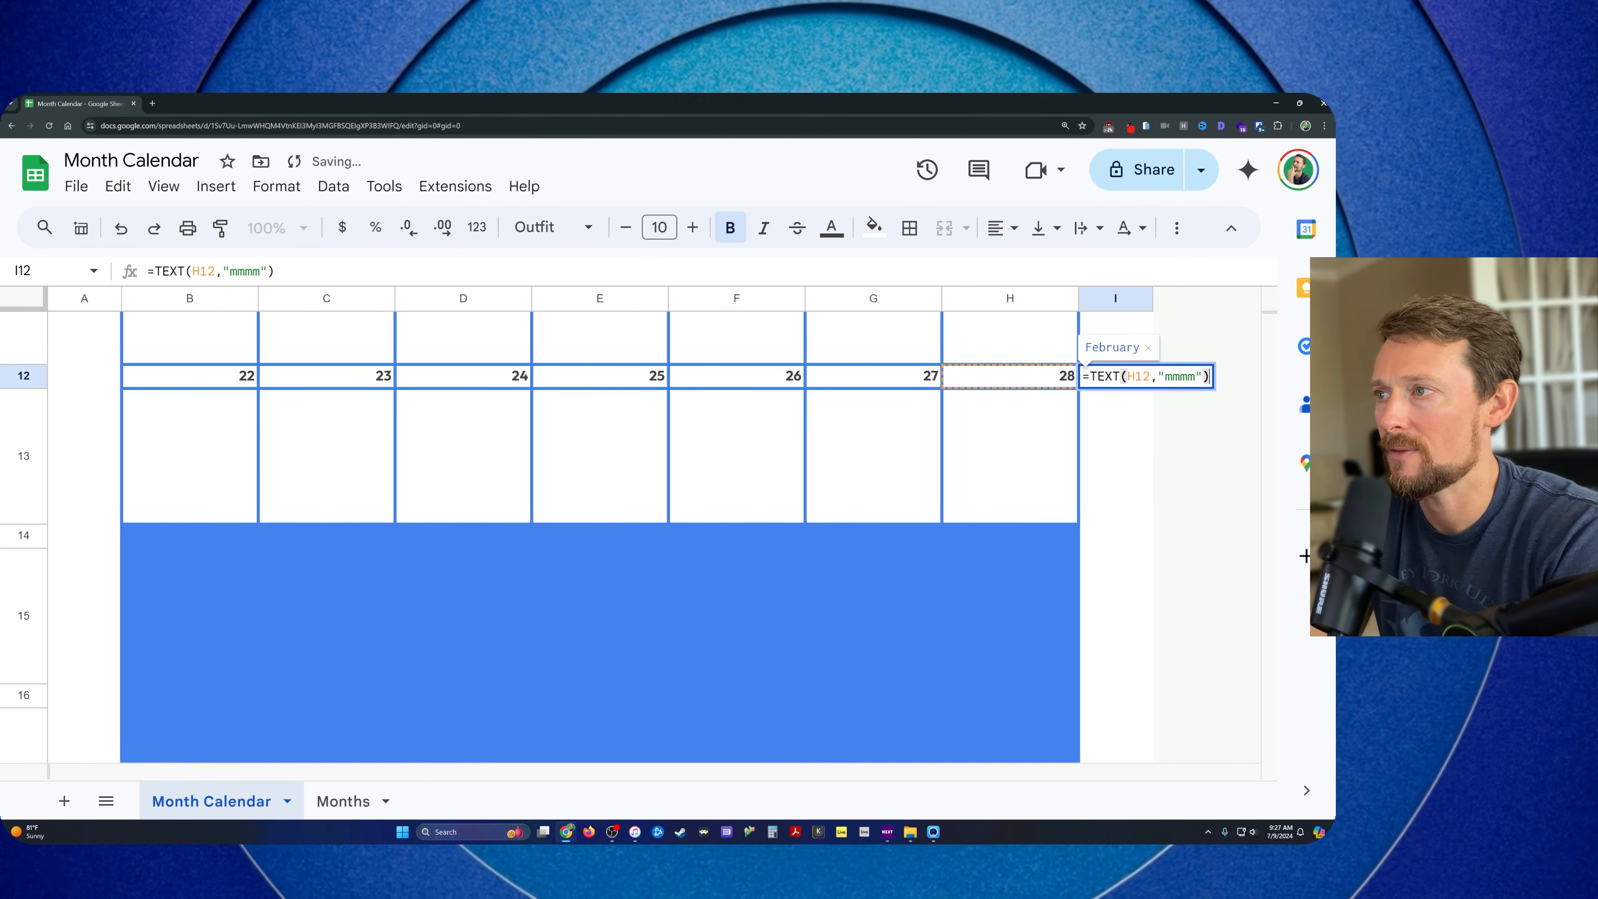
pyautogui.click(1135, 377)
pyautogui.click(1210, 377)
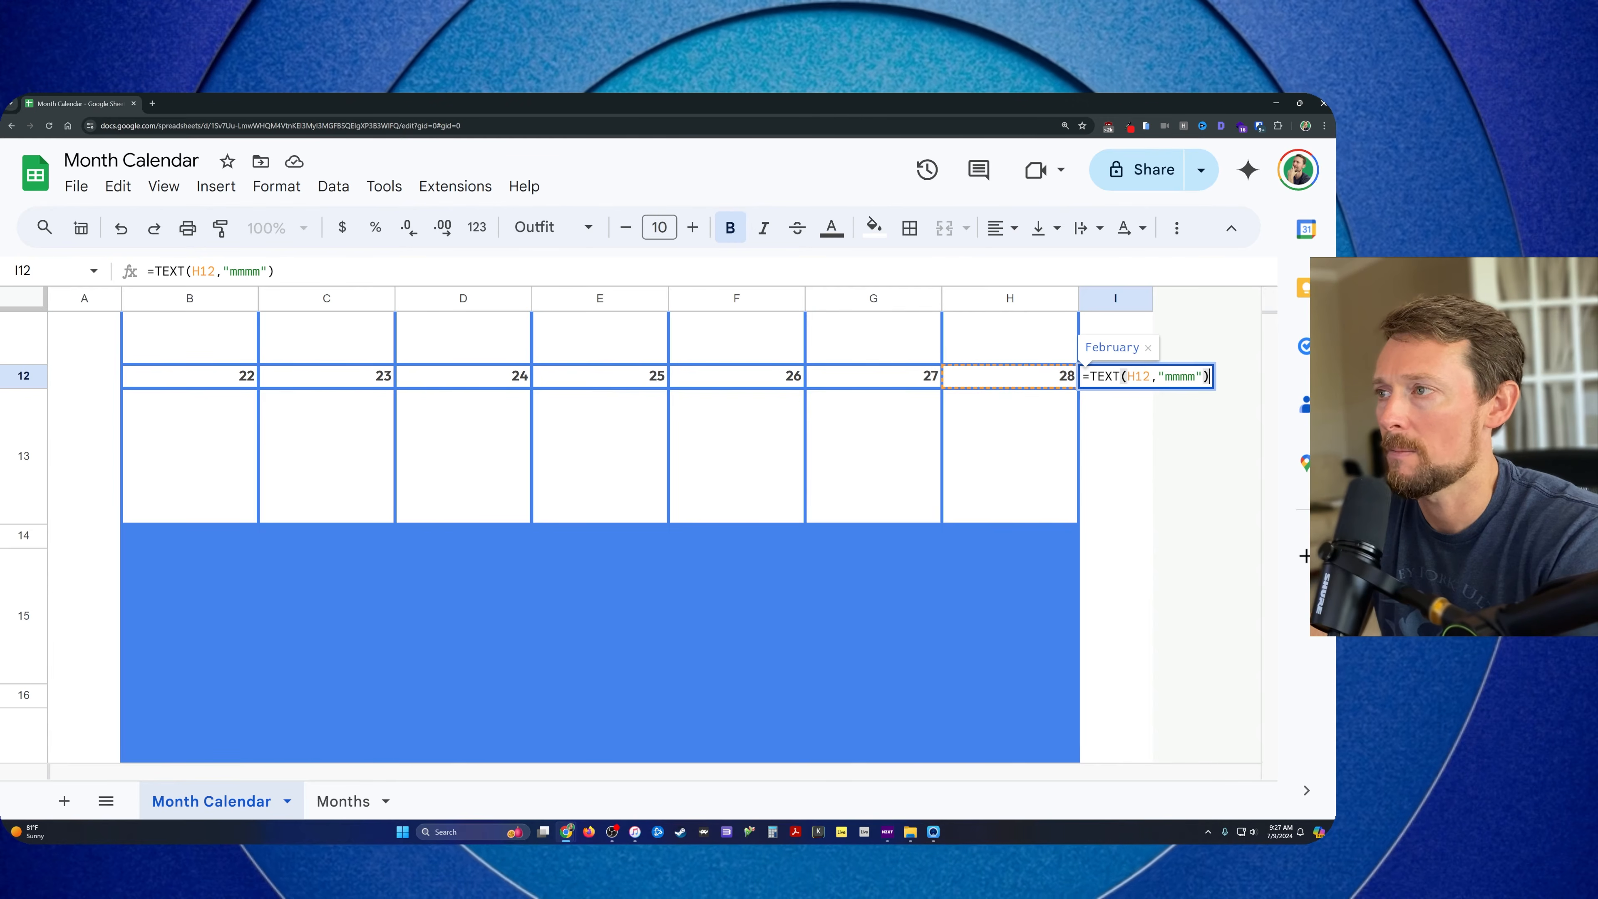
pyautogui.press('Left')
pyautogui.press('Left')
pyautogui.press('BackSpace')
pyautogui.press('BackSpace')
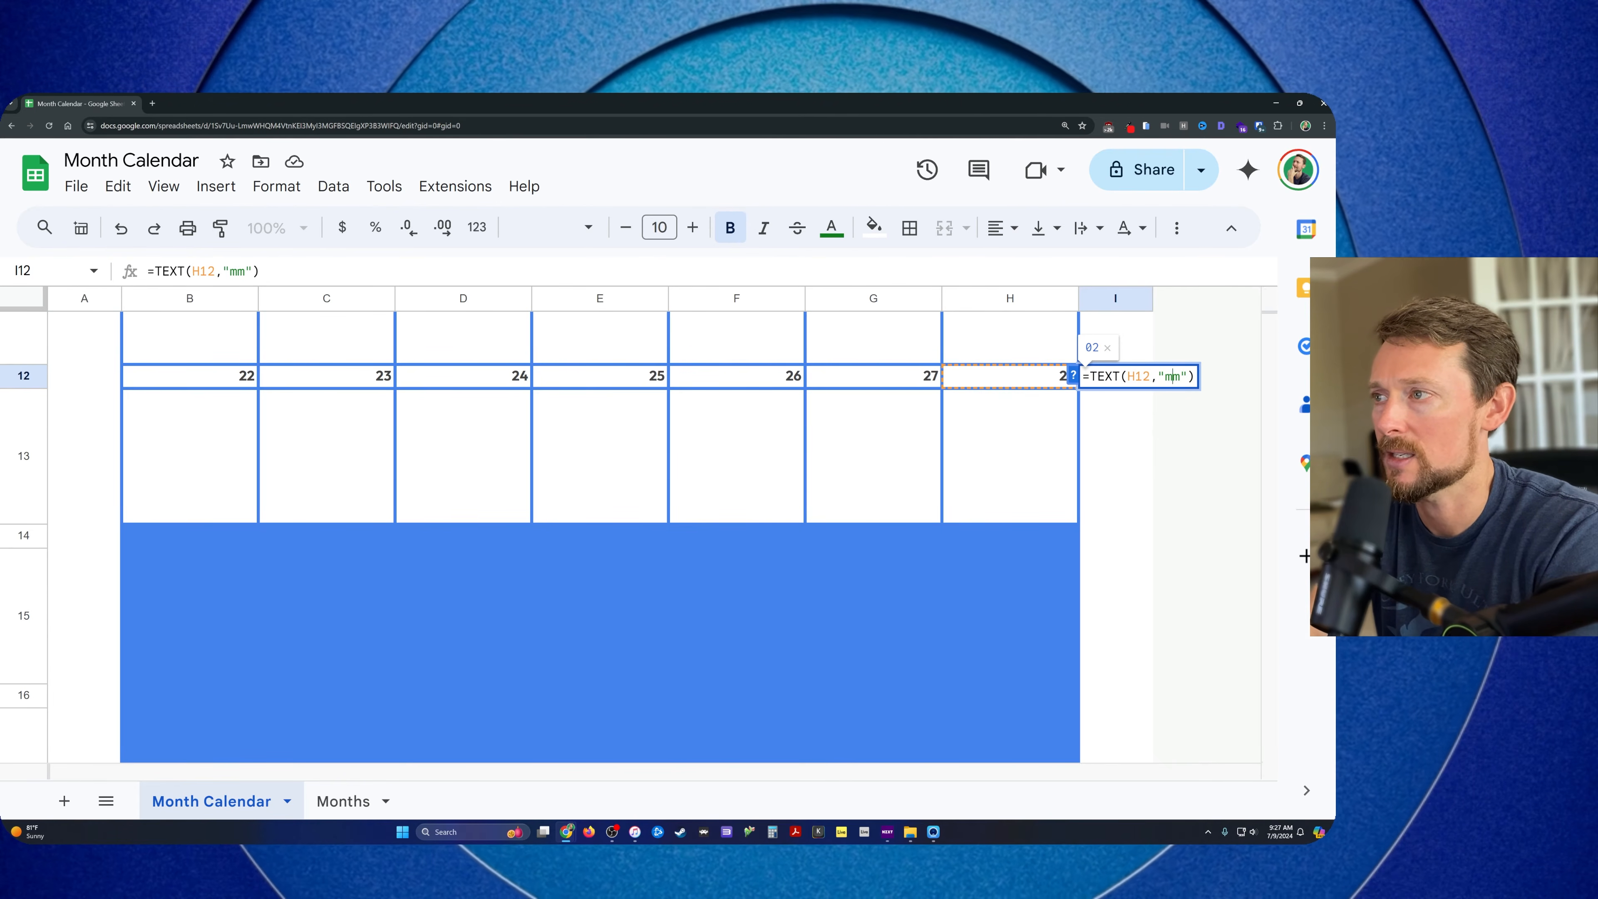
pyautogui.write('mm')
pyautogui.press('Return')
pyautogui.press('Up')
pyautogui.press('Return')
pyautogui.press('Escape')
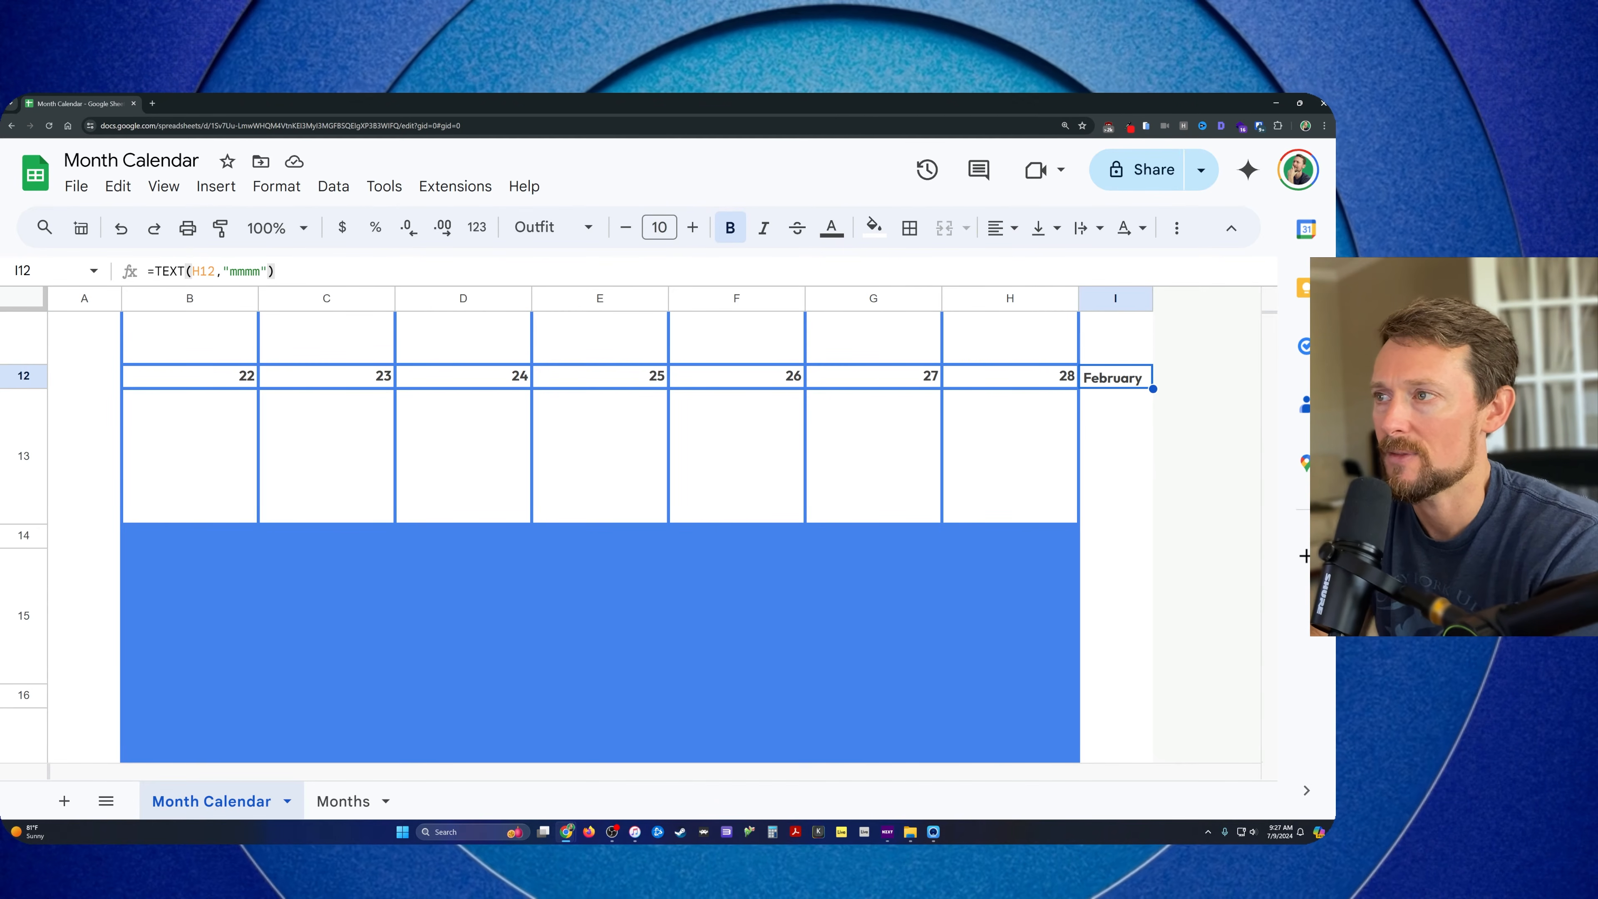
# Examine the TEXT($B3,"mmmm") comparison in B14's formula, leaving the formula unchanged
pyautogui.doubleClick(179, 547)
pyautogui.moveTo(298, 536); pyautogui.dragTo(411, 536)
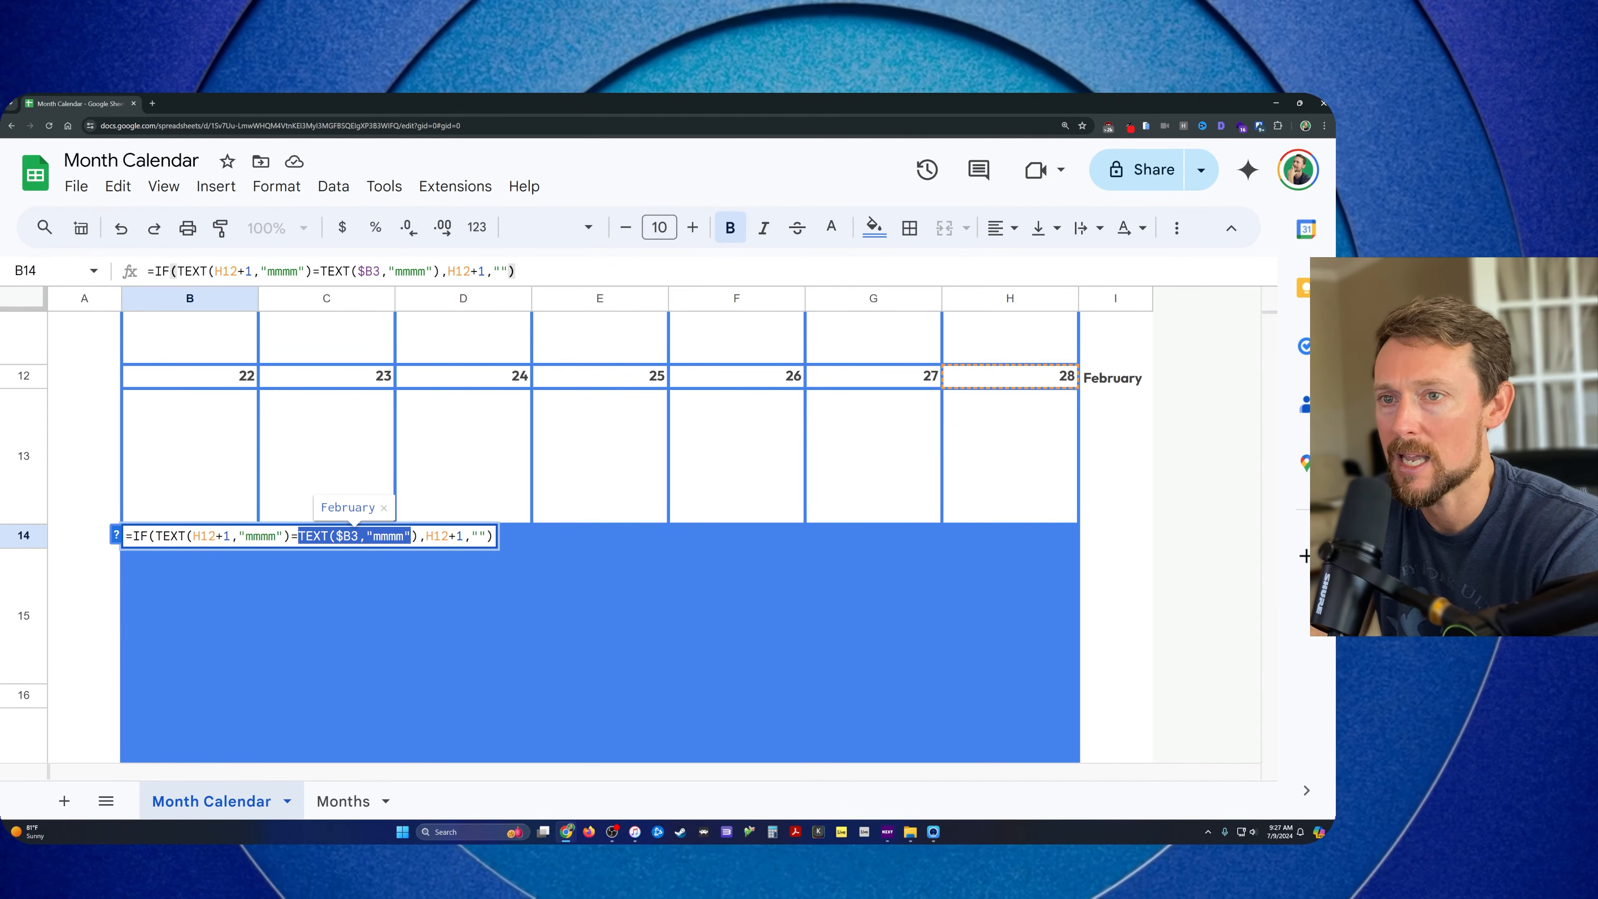
pyautogui.press('Escape')
# Review the two cells B14 refers to: the date formula in H12 and the DATE formula in the B3 title
pyautogui.scroll(6, 403, 551)
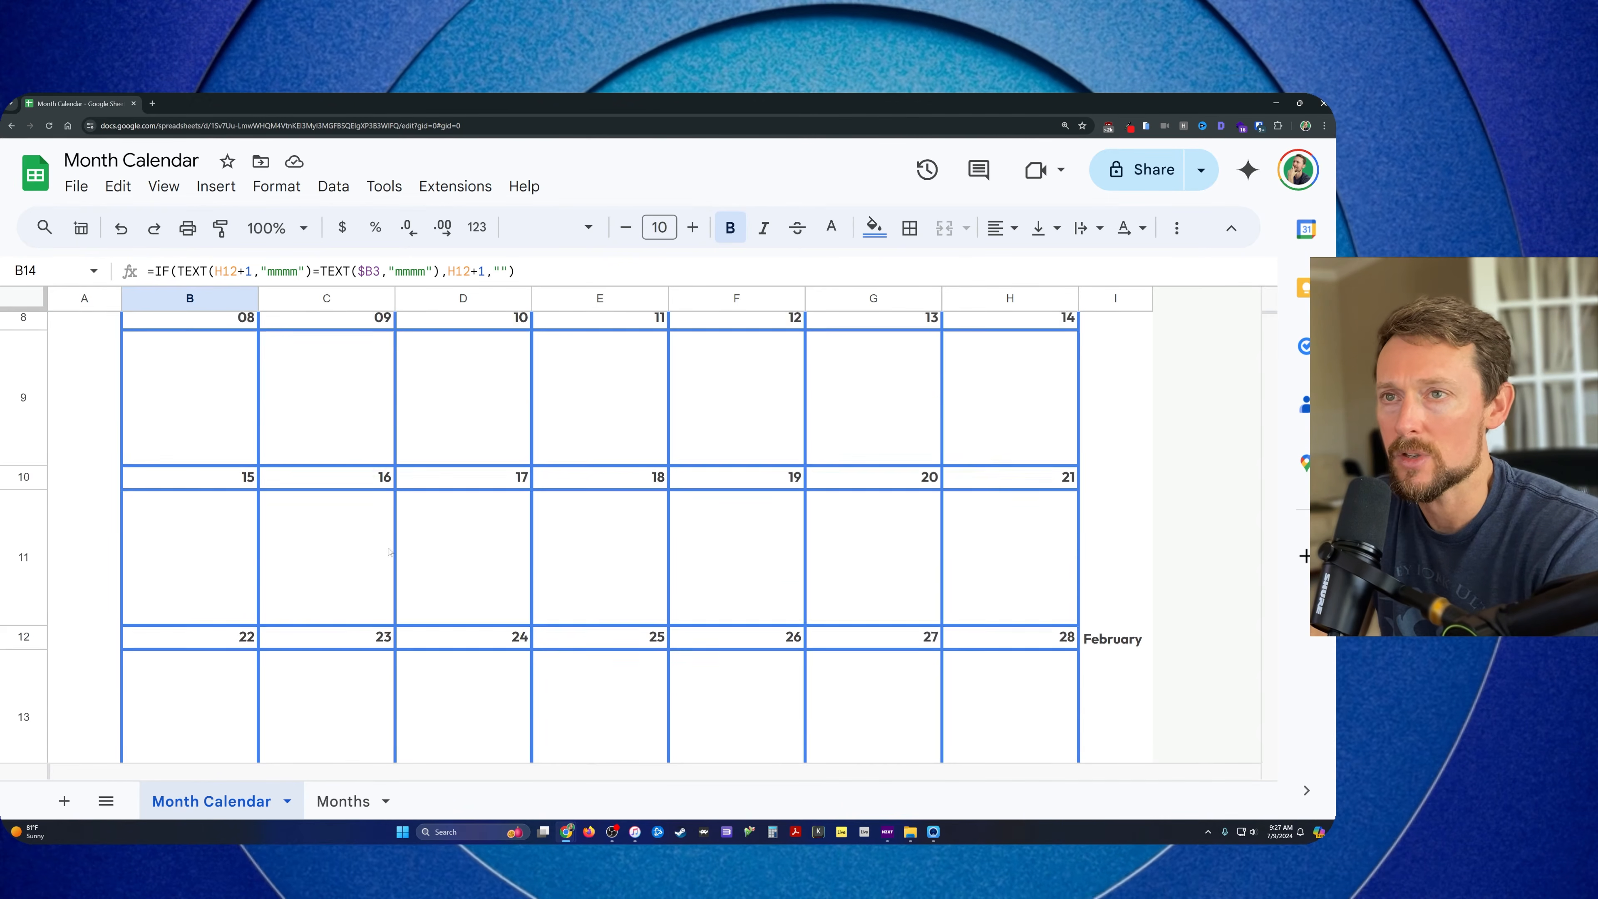
pyautogui.scroll(-2, 292, 594)
pyautogui.scroll(-4, 328, 675)
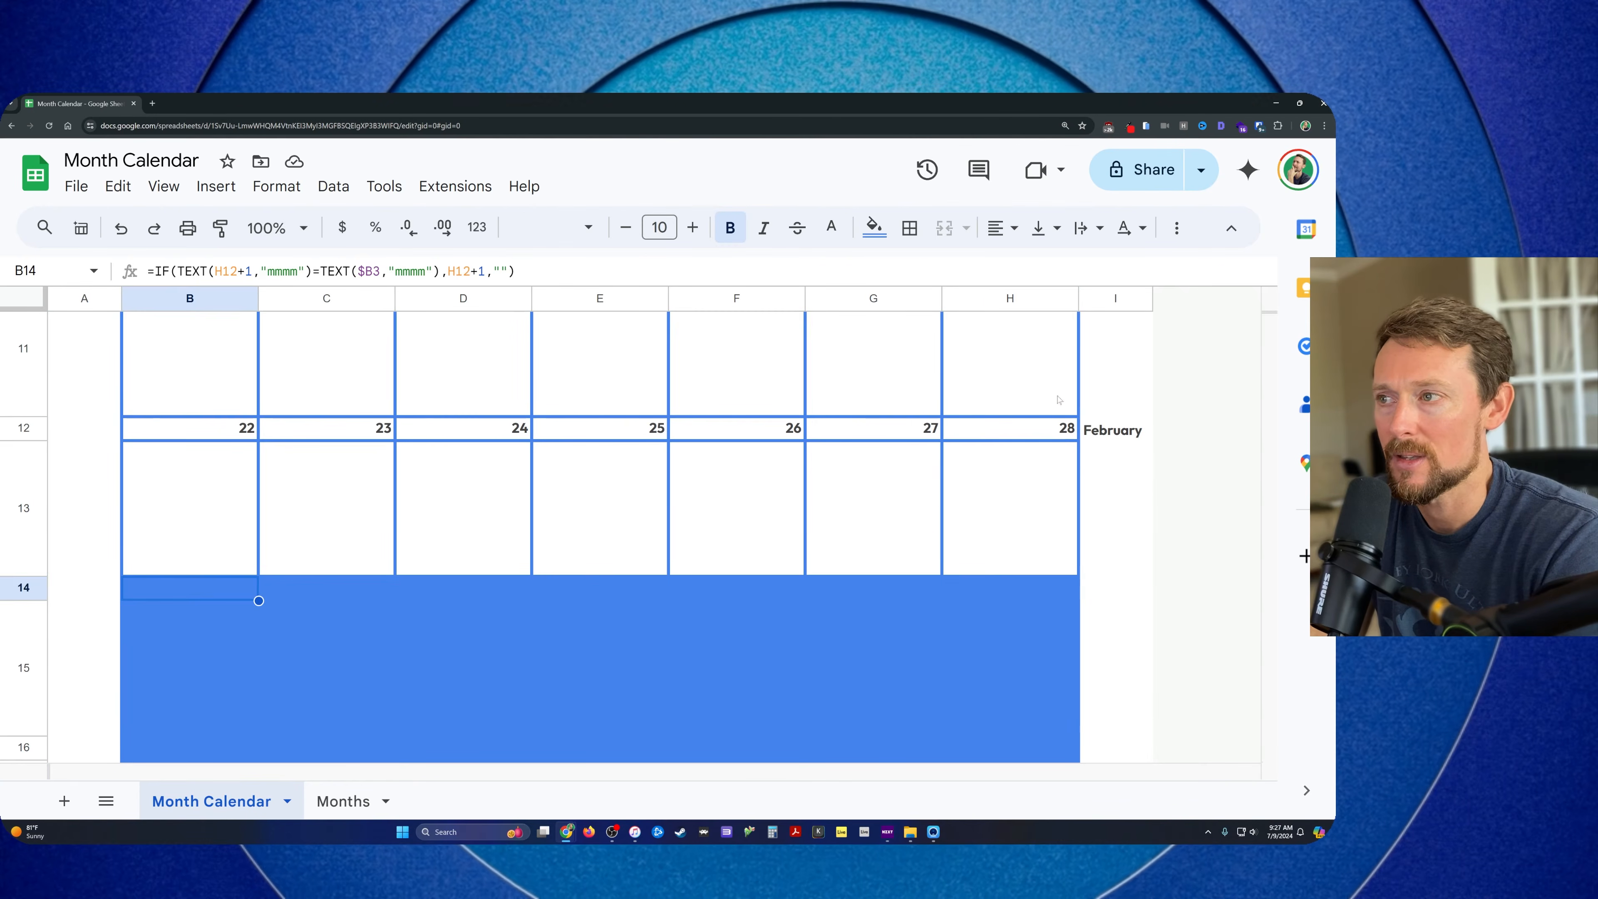
pyautogui.click(1059, 428)
pyautogui.doubleClick(1059, 428)
pyautogui.press('Escape')
pyautogui.scroll(3, 412, 615)
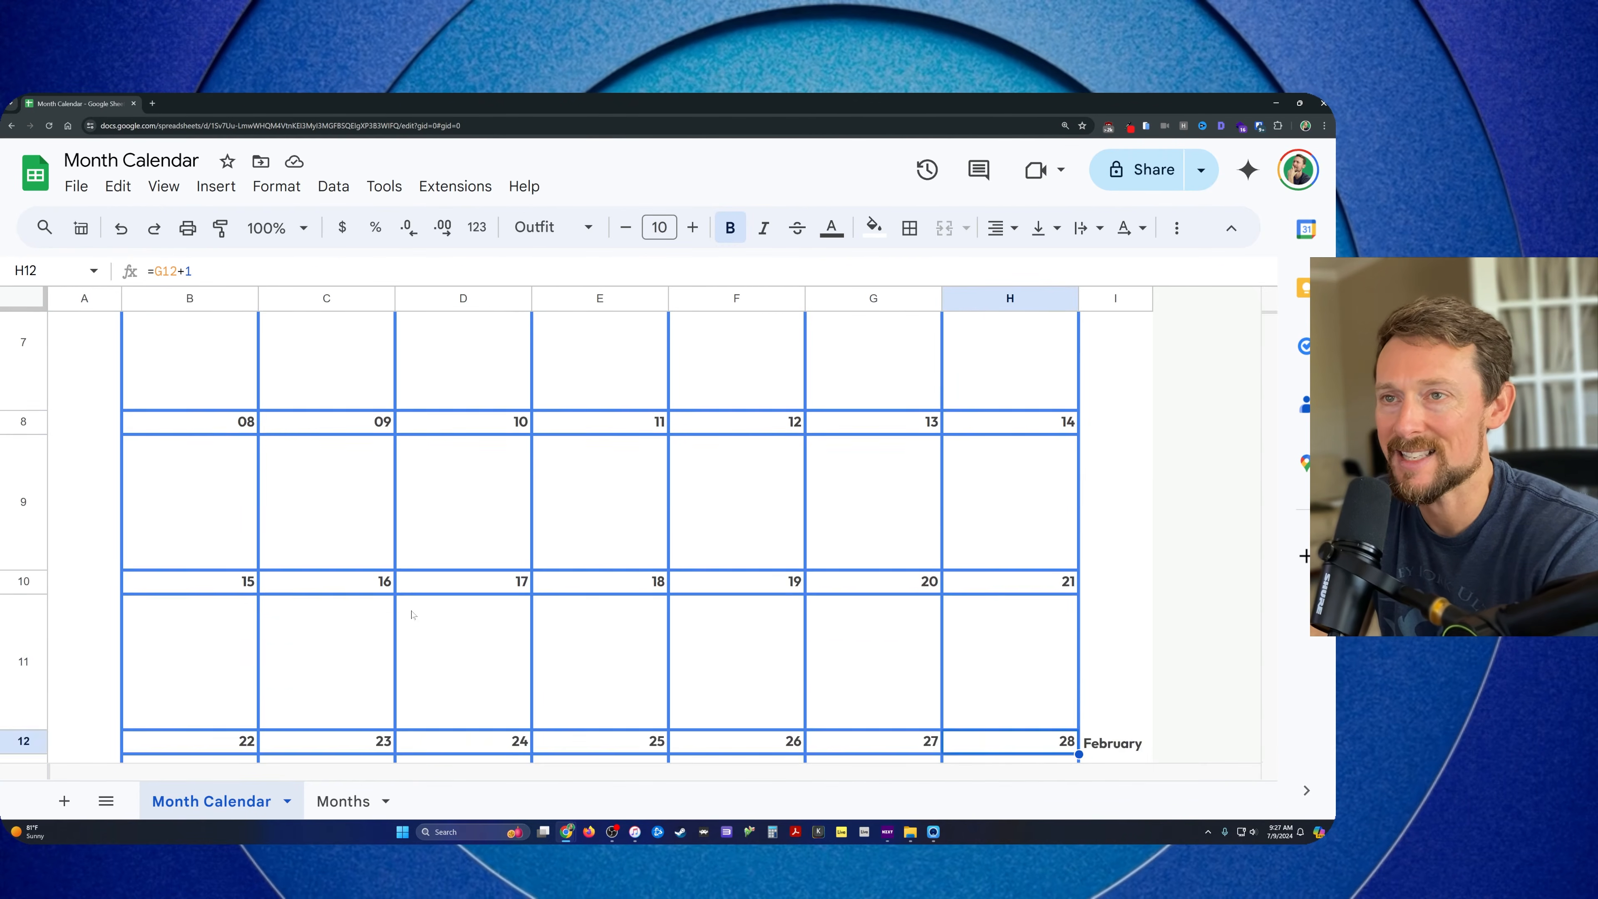
pyautogui.scroll(4, 414, 615)
pyautogui.doubleClick(544, 386)
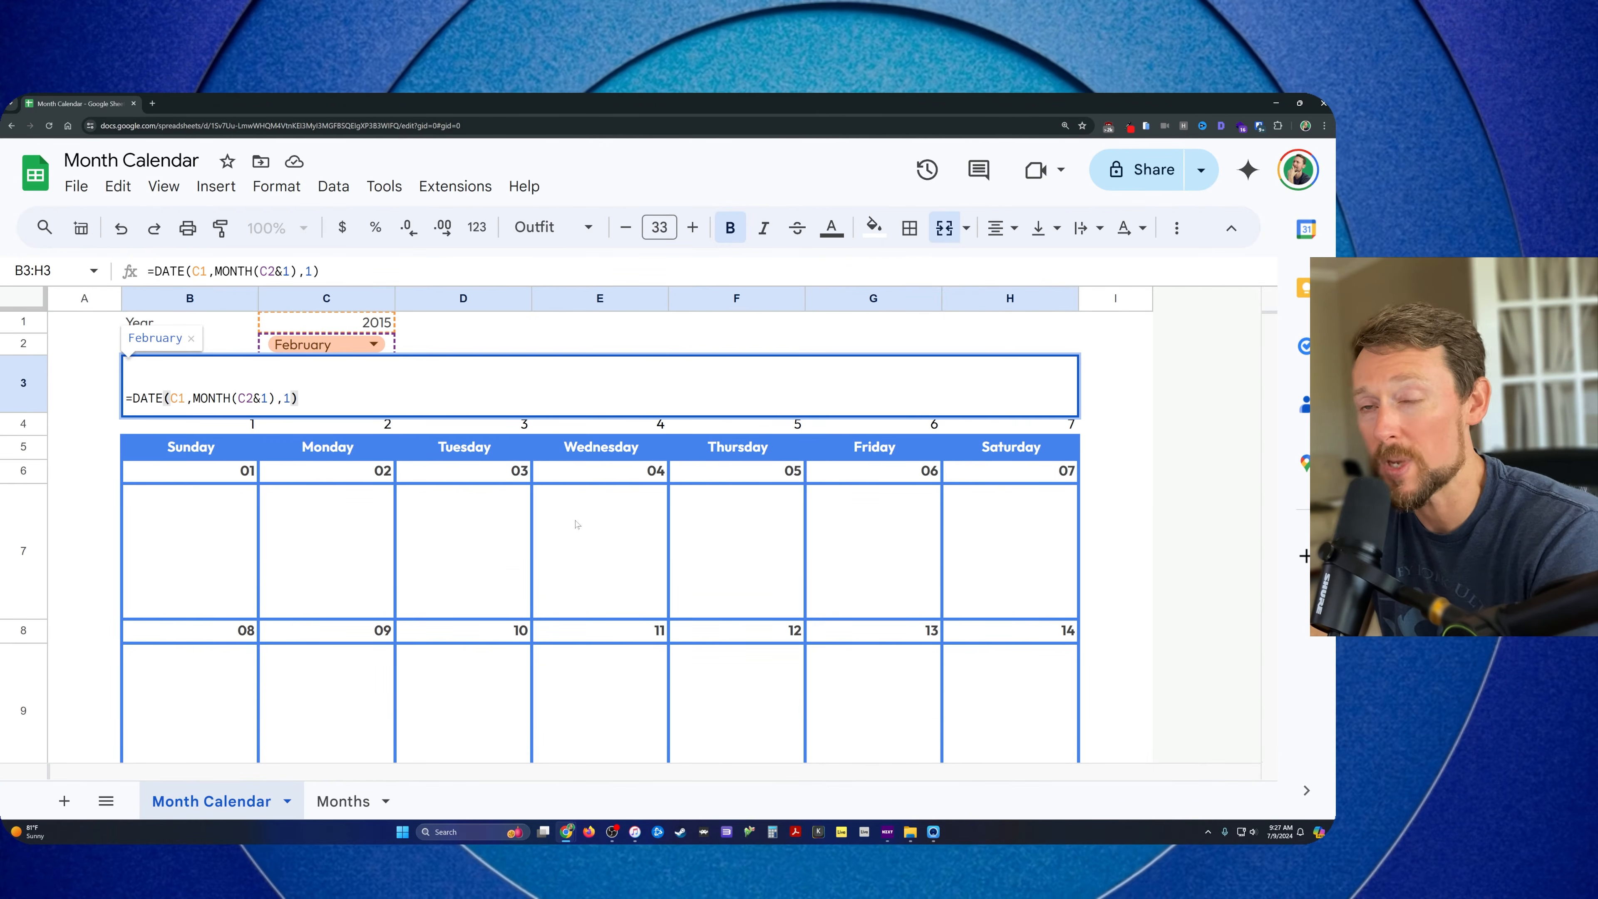
pyautogui.press('Escape')
# Reopen B14's IF formula and highlight its empty-string argument for dates outside the month, leaving the formula unchanged
pyautogui.scroll(-5, 478, 630)
pyautogui.click(242, 691)
pyautogui.press('Return')
pyautogui.press('Escape')
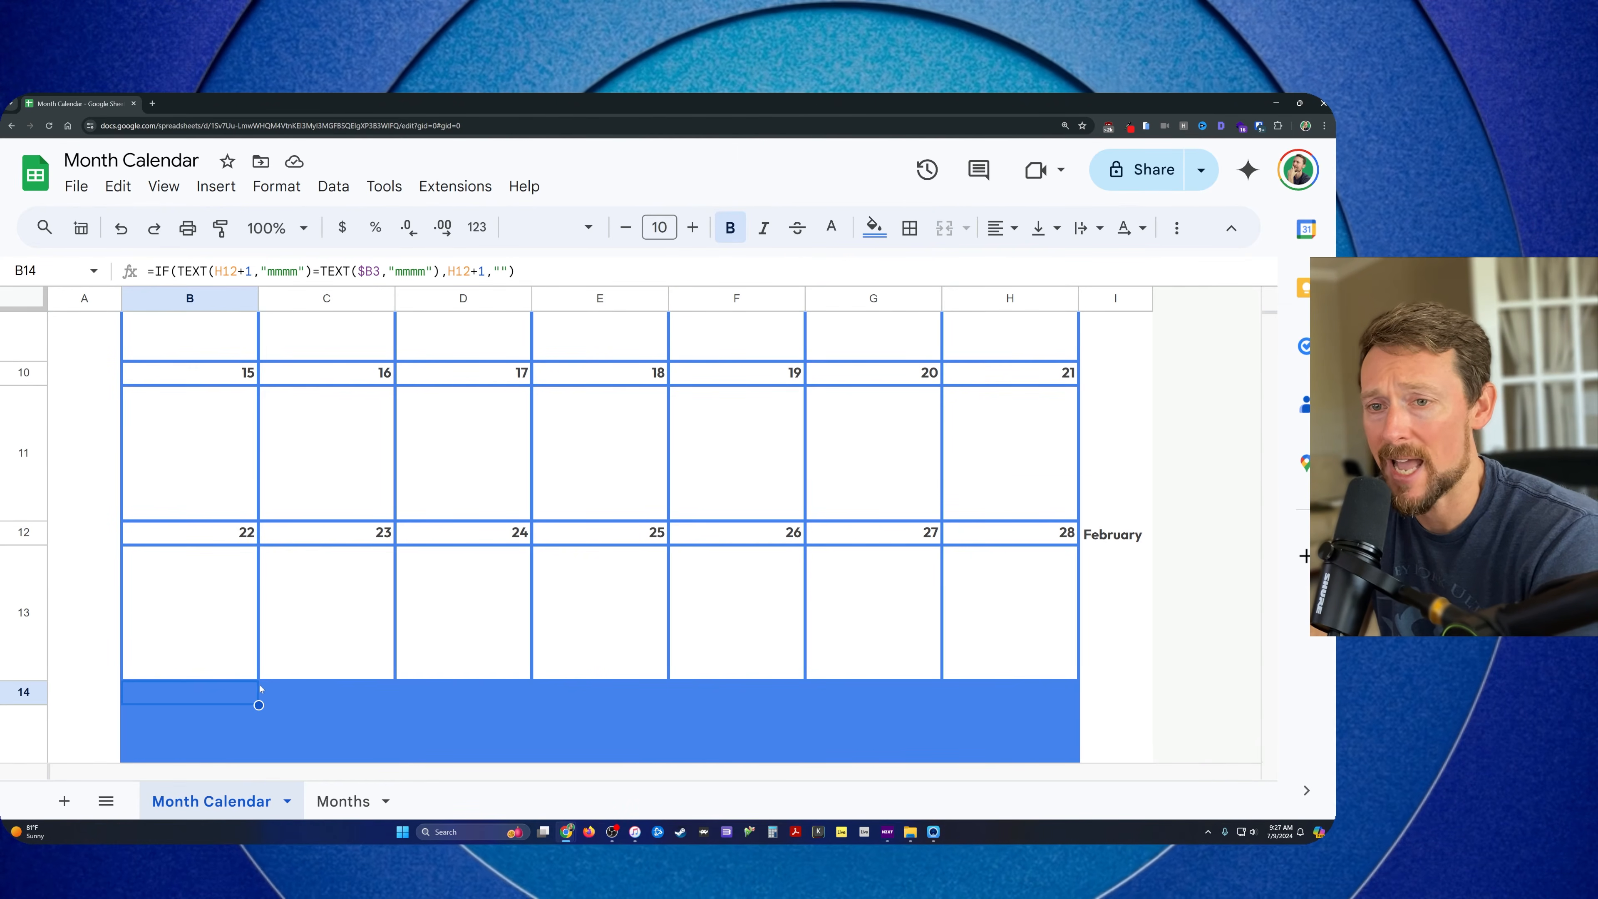
pyautogui.press('Return')
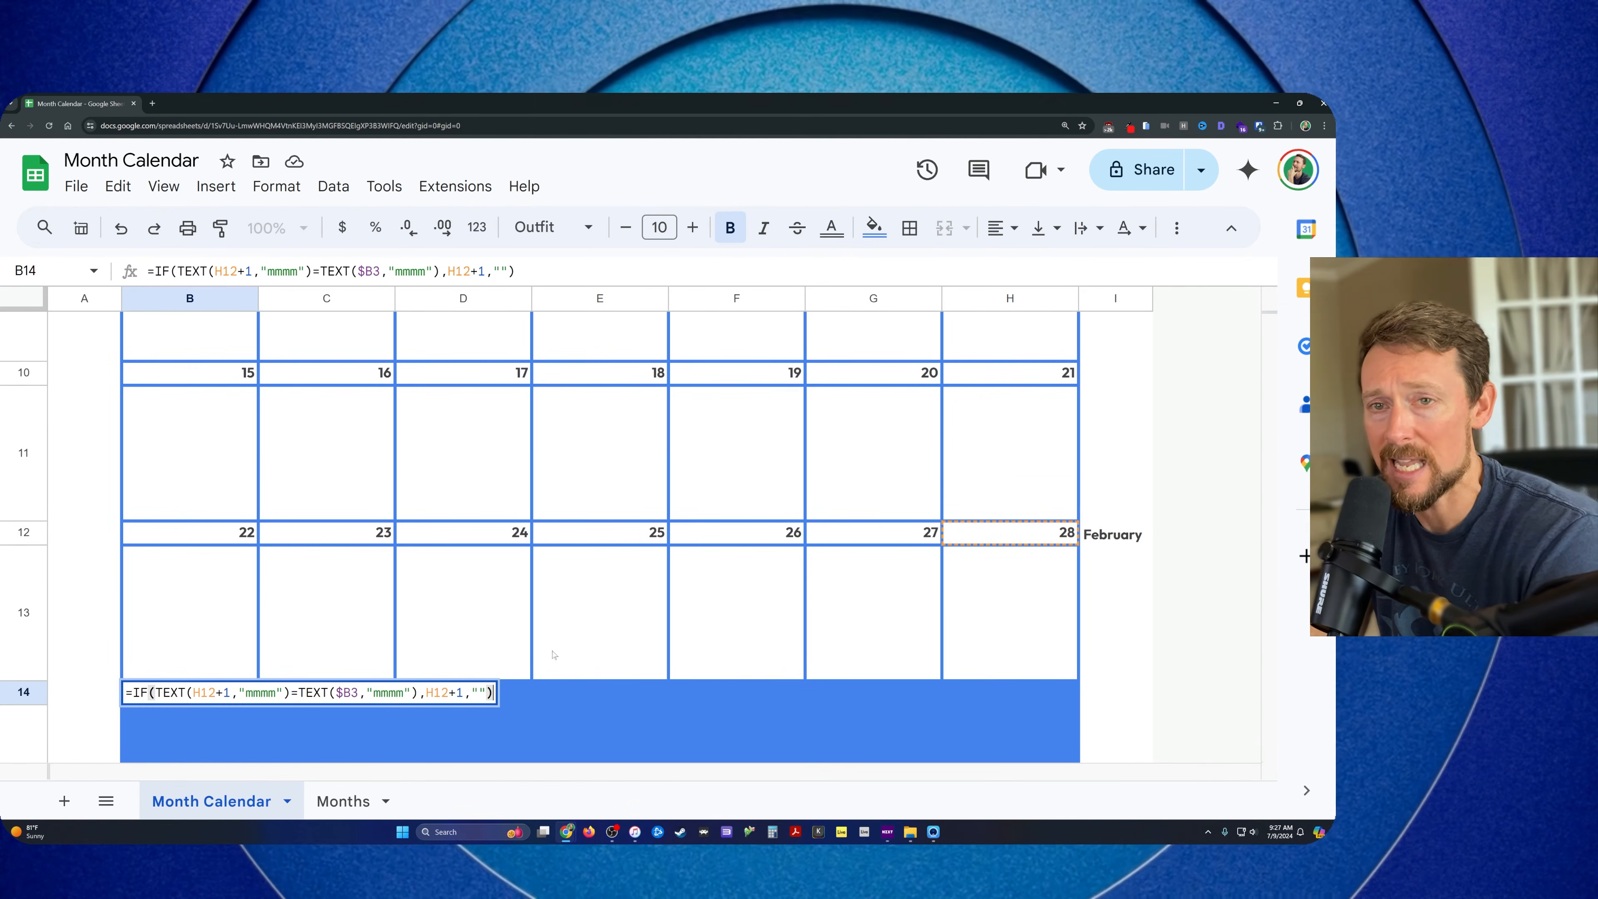
pyautogui.scroll(-2, 554, 655)
pyautogui.scroll(1, 514, 714)
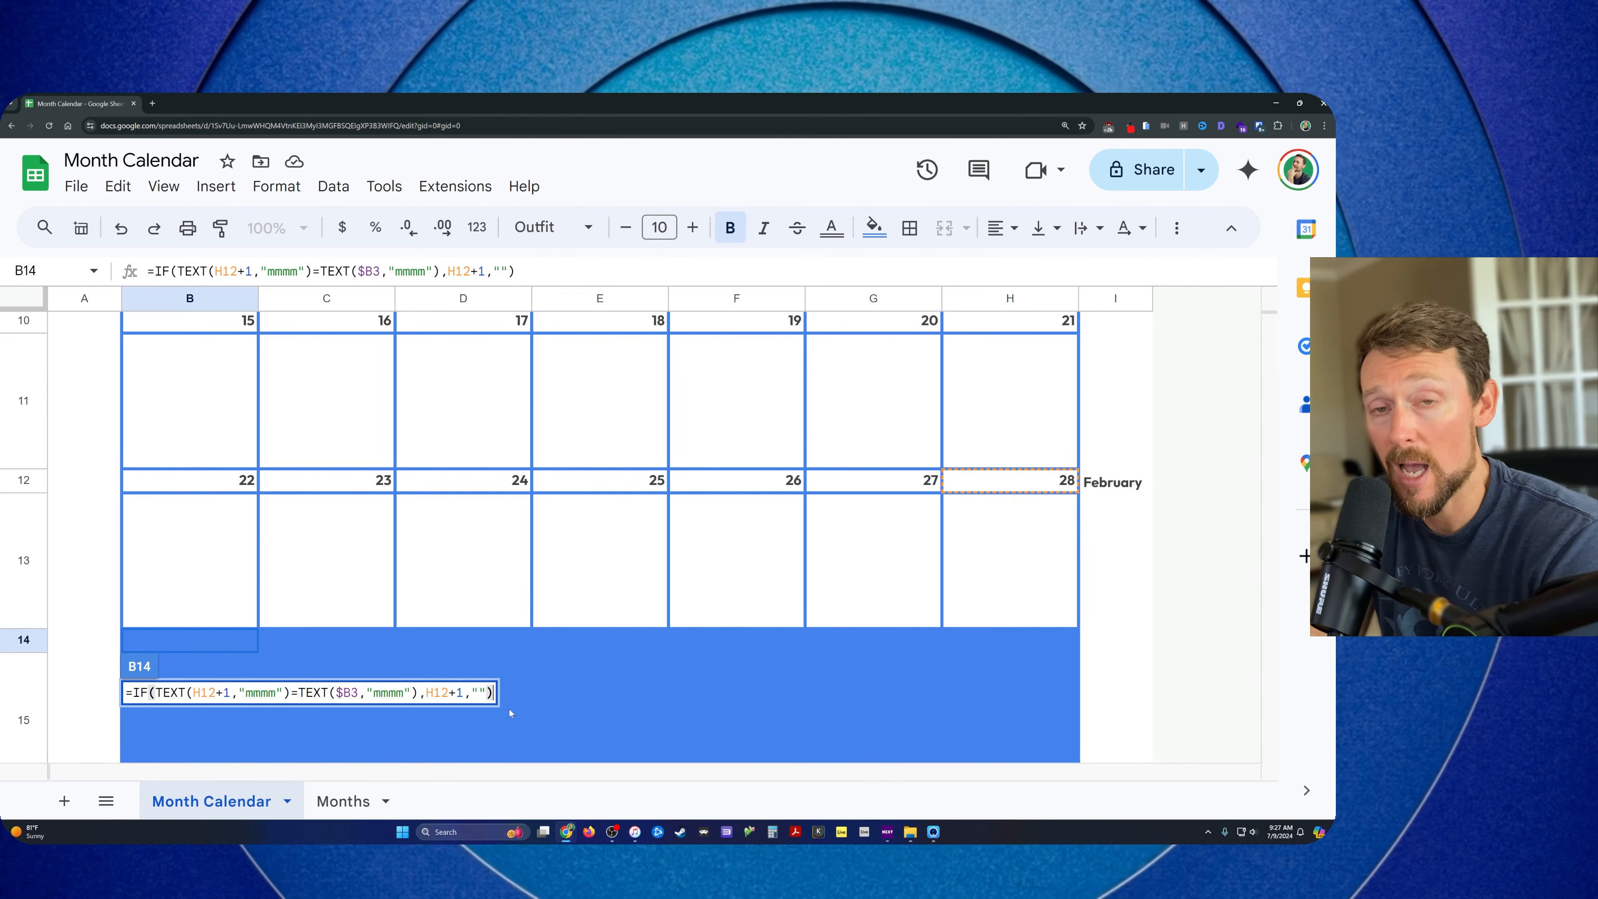
pyautogui.moveTo(471, 693); pyautogui.dragTo(487, 693)
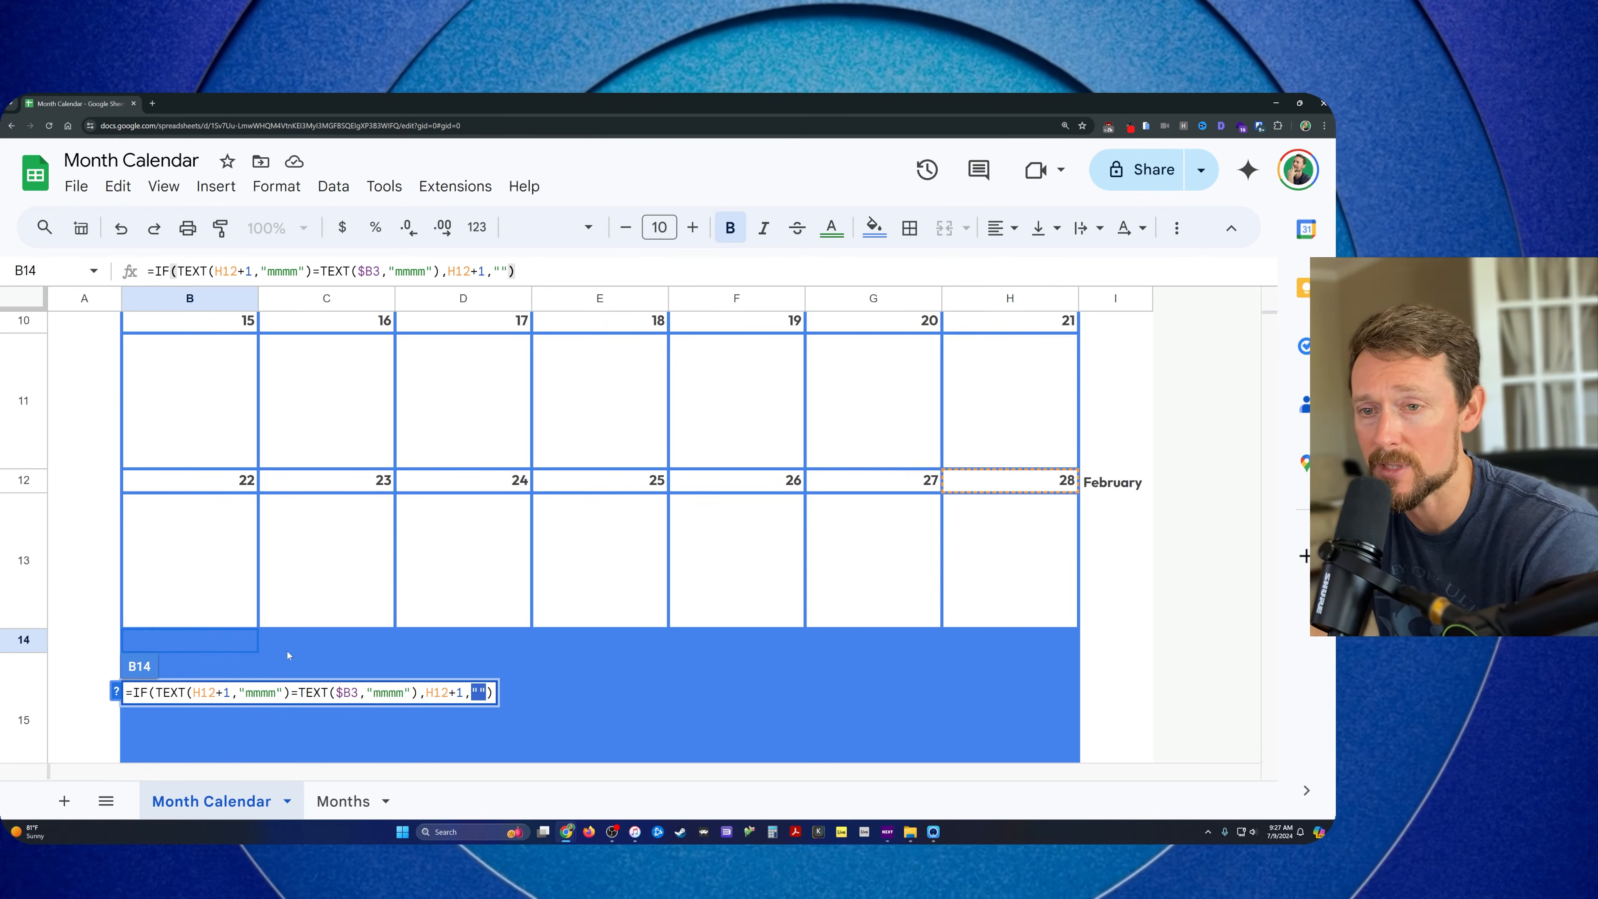
pyautogui.press('Escape')
# Inspect the month-matching IF formula in C14 that builds on B14, leaving it unchanged
pyautogui.press('Right')
pyautogui.press('Return')
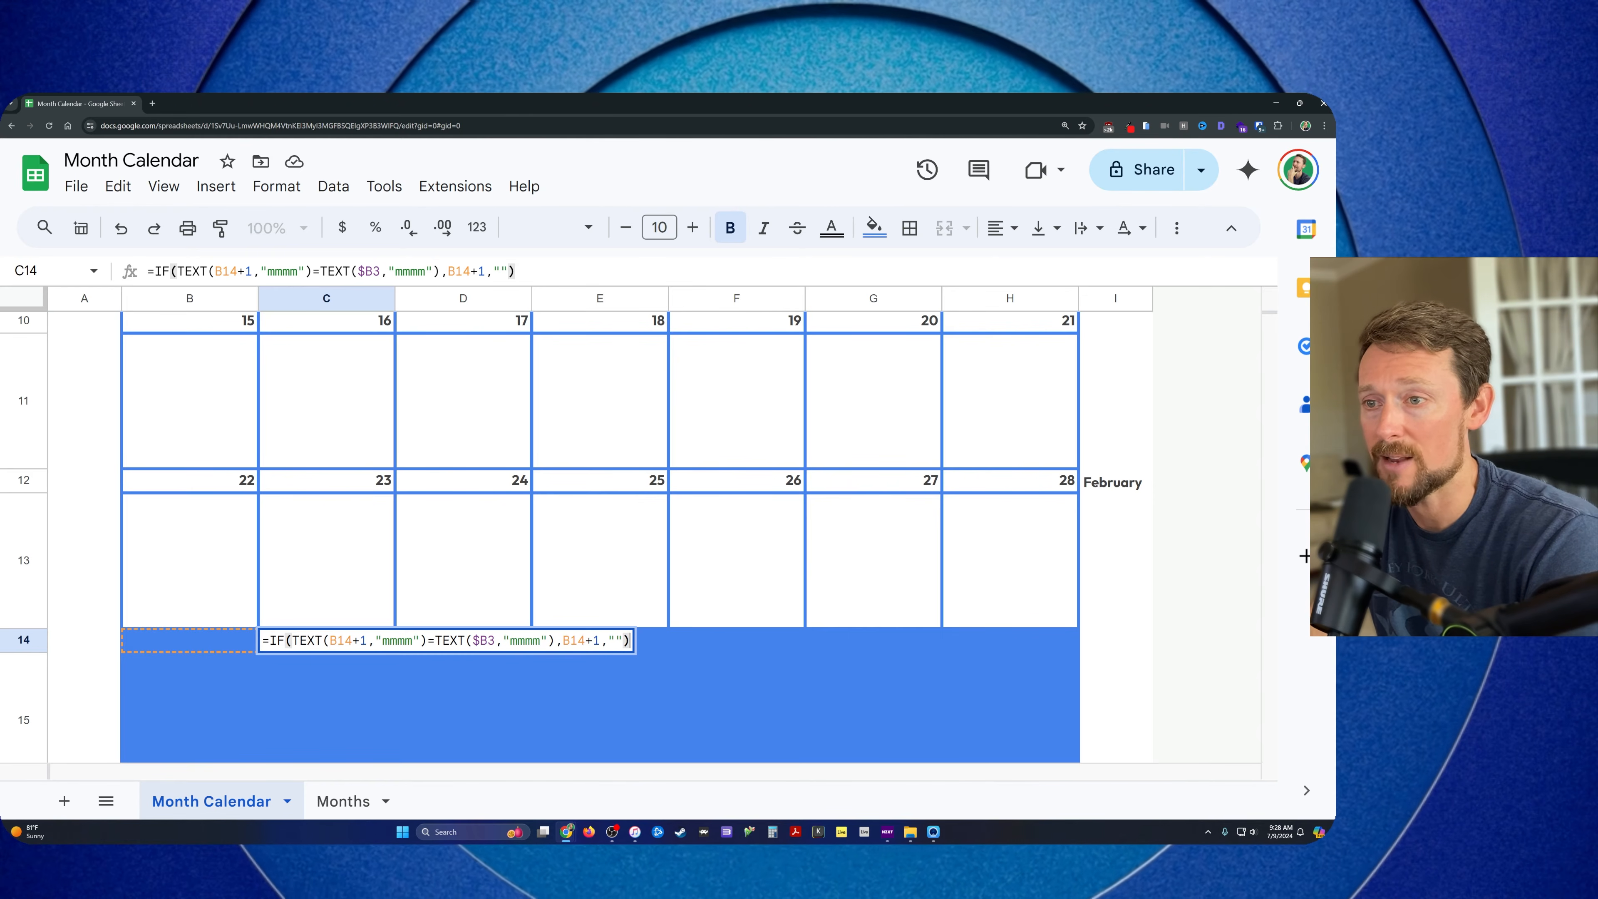
pyautogui.hotkey('shift', 'Right')
pyautogui.press('Escape')
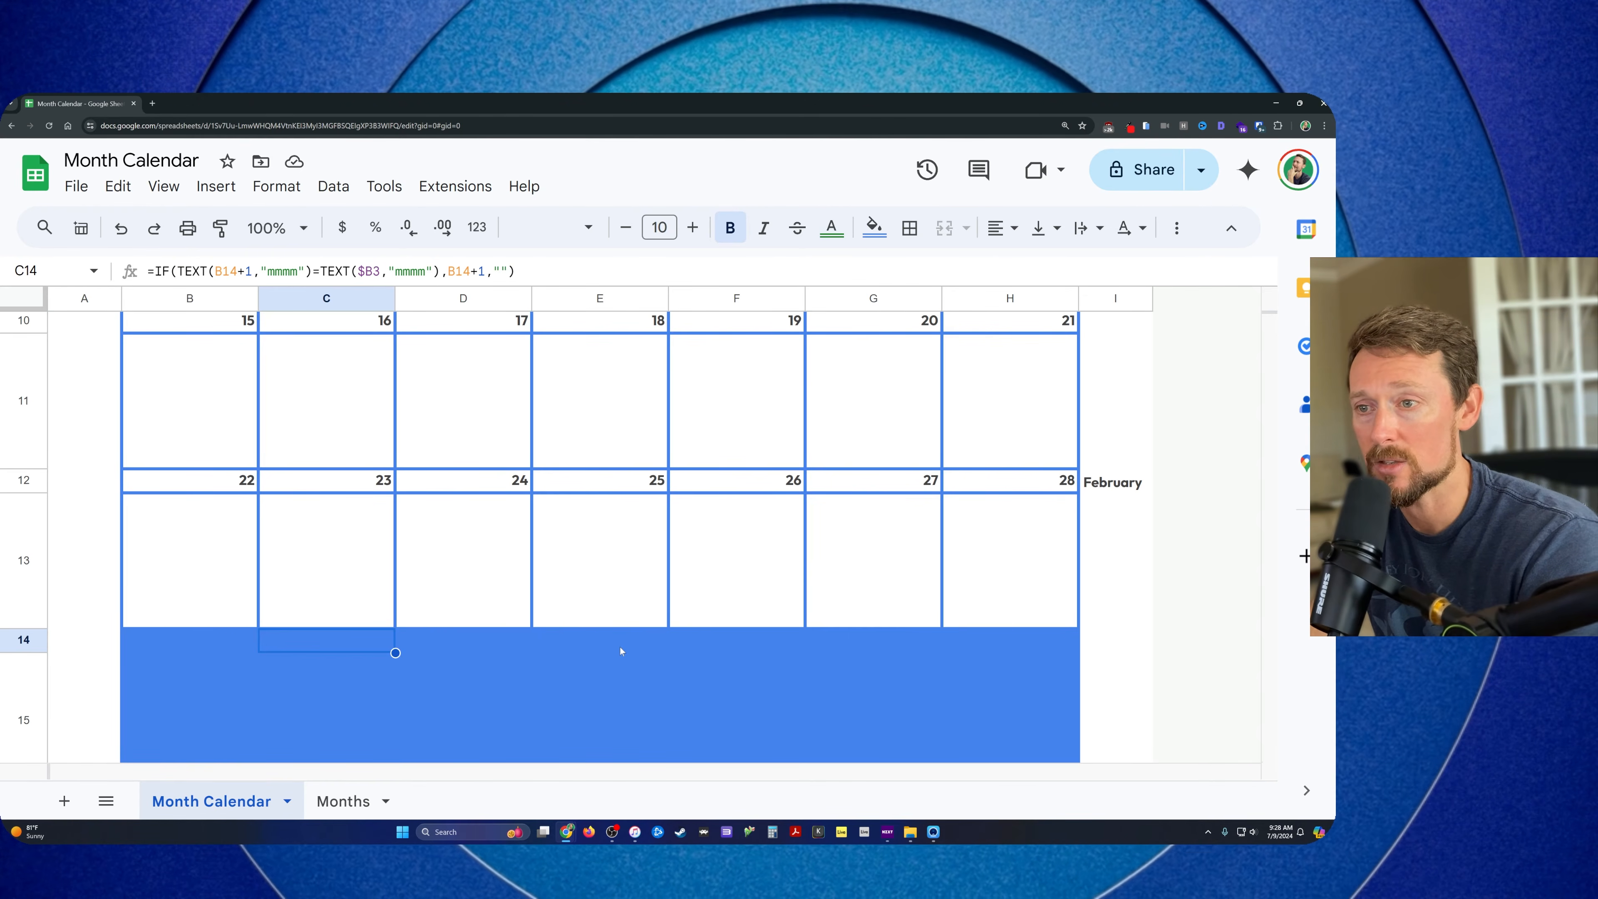
# Inspect the month-matching IF formulas in F16 and H14, leaving them unchanged
pyautogui.scroll(-5, 632, 647)
pyautogui.click(683, 573)
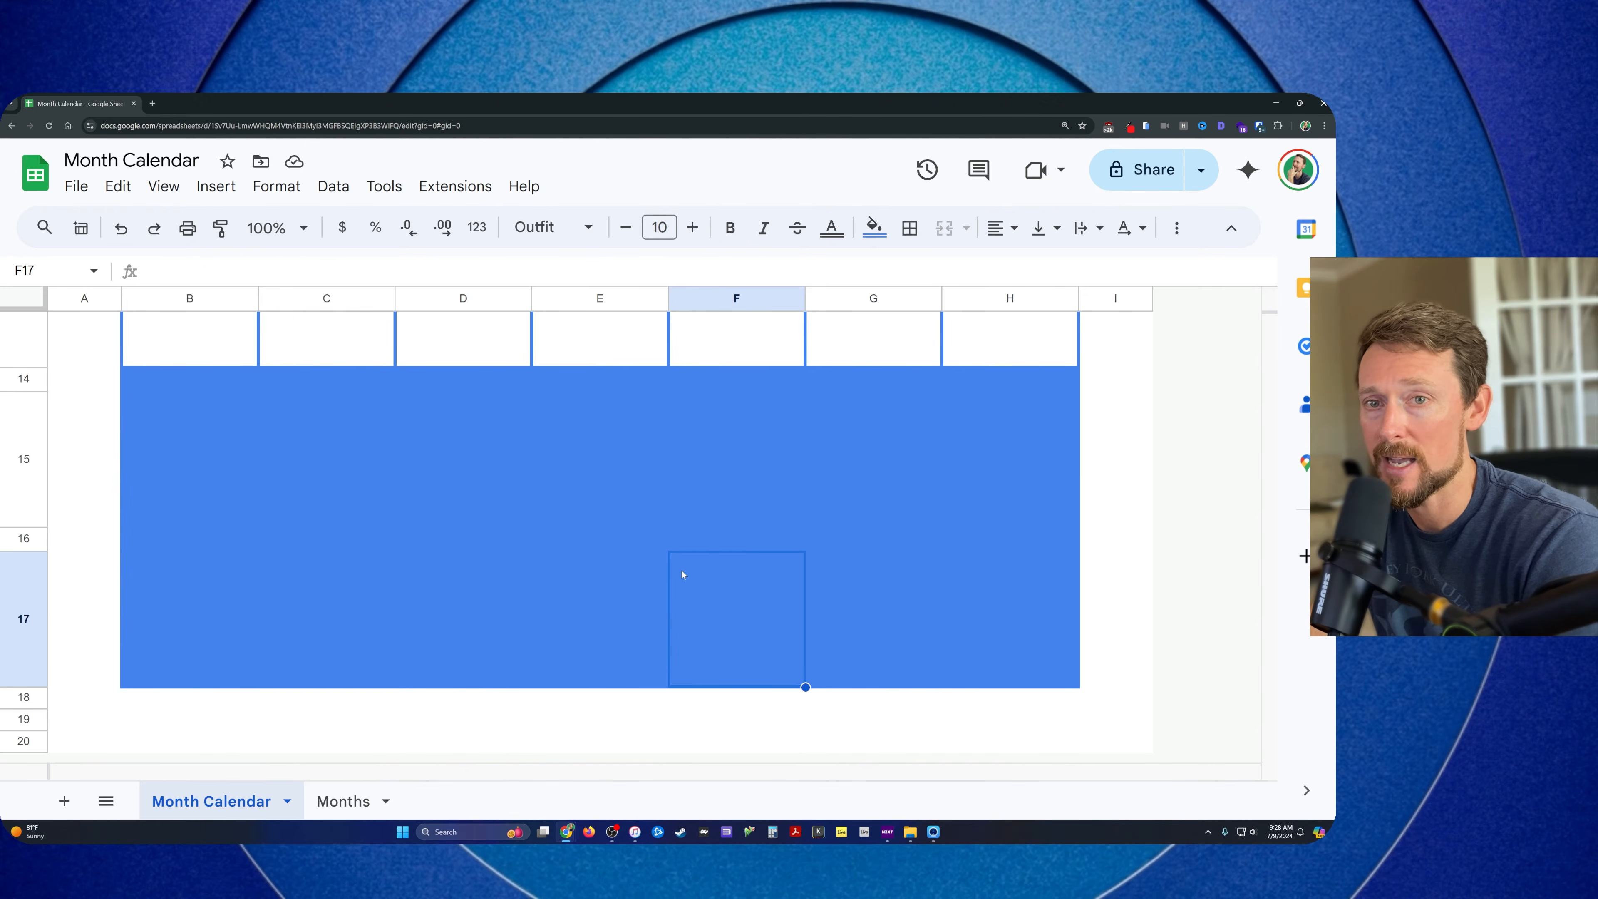
pyautogui.press('Up')
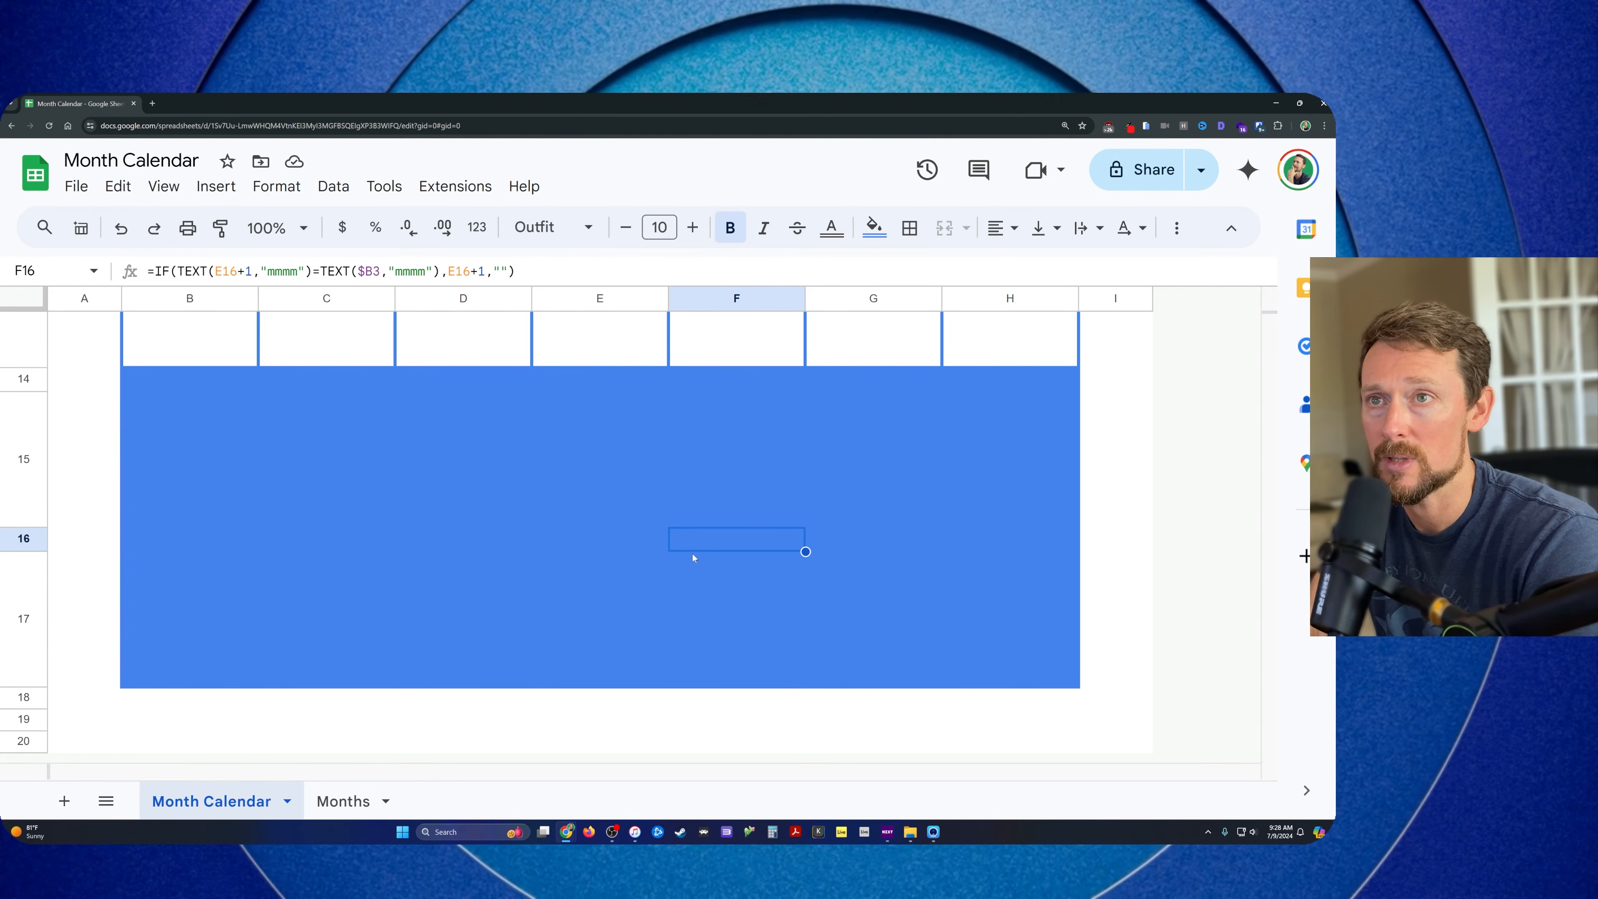
pyautogui.press('Right')
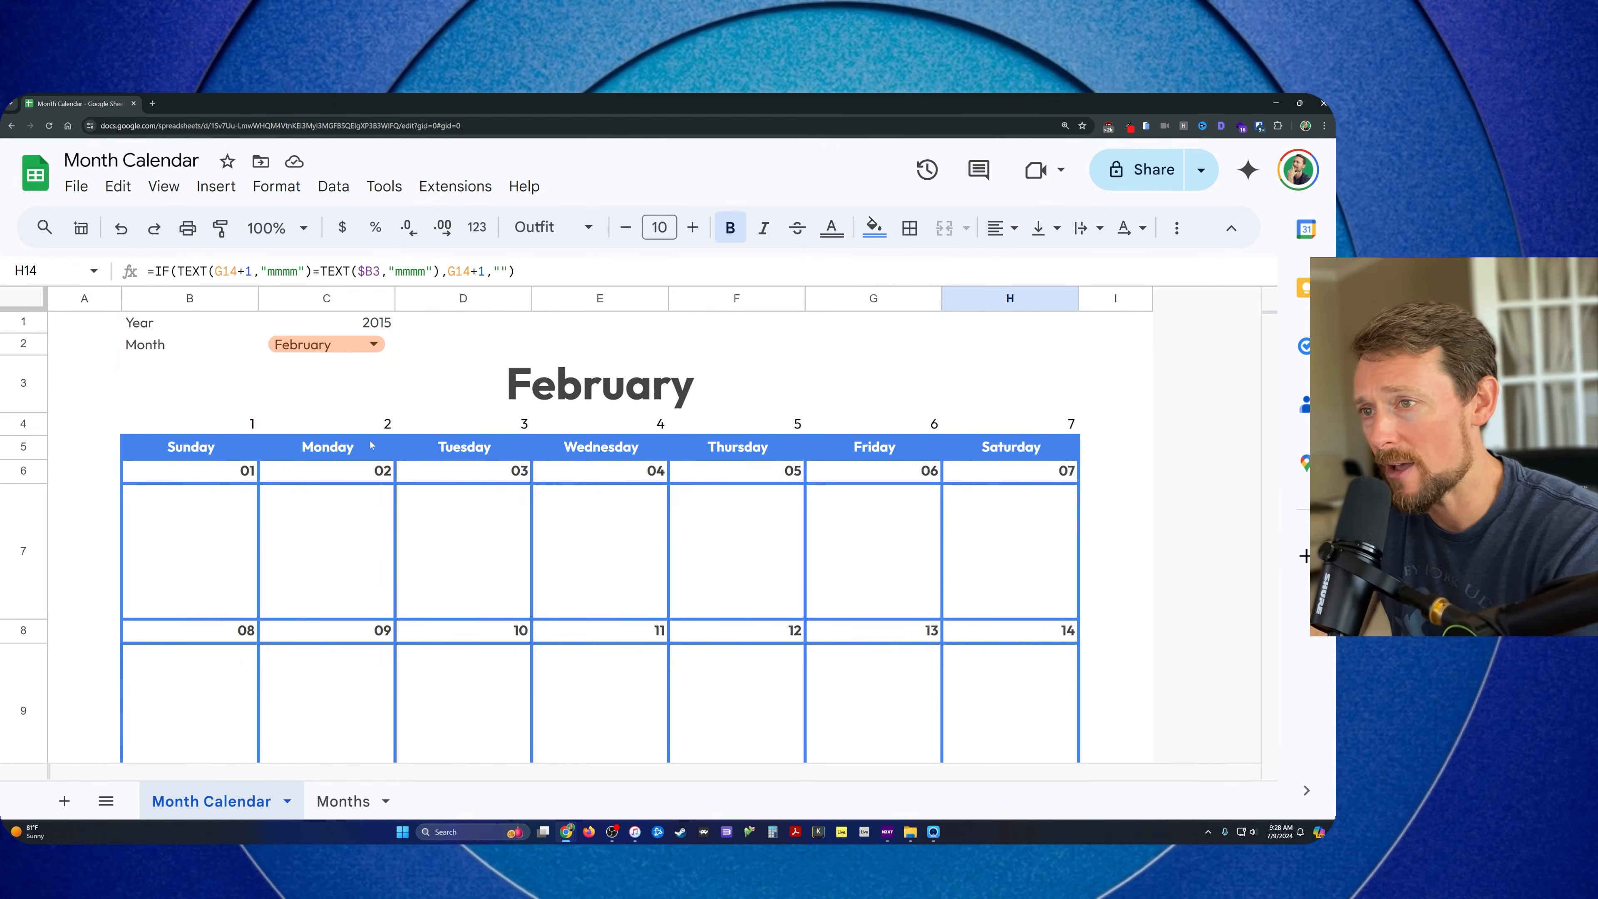
# Switch the calendar's month in C2 to March and finally to June
pyautogui.click(356, 352)
pyautogui.click(379, 448)
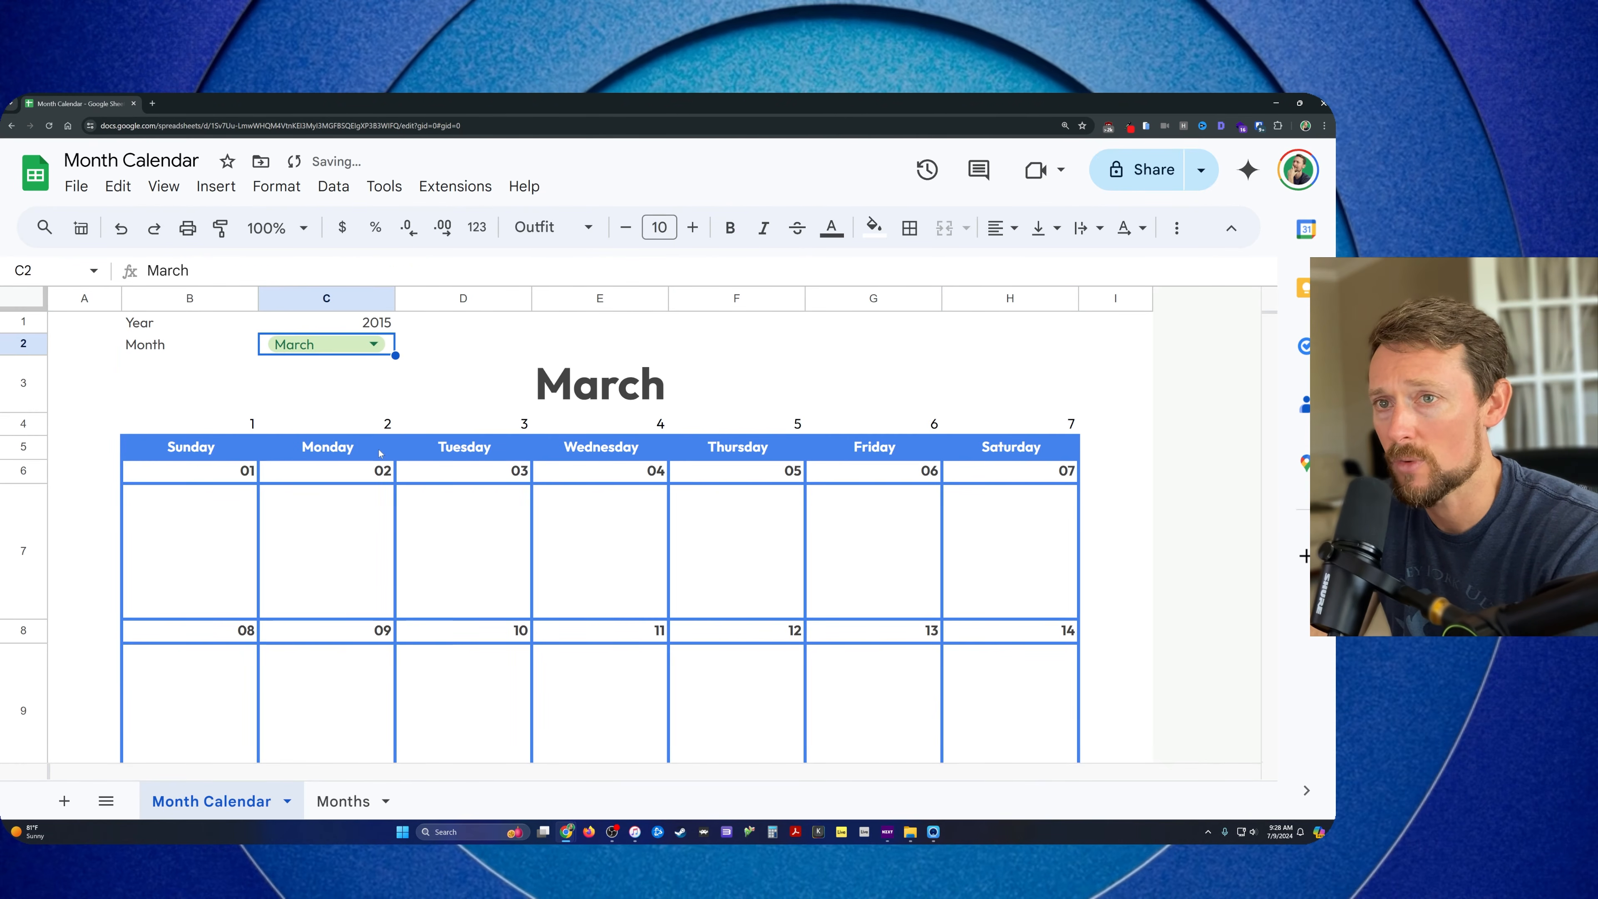
pyautogui.click(356, 345)
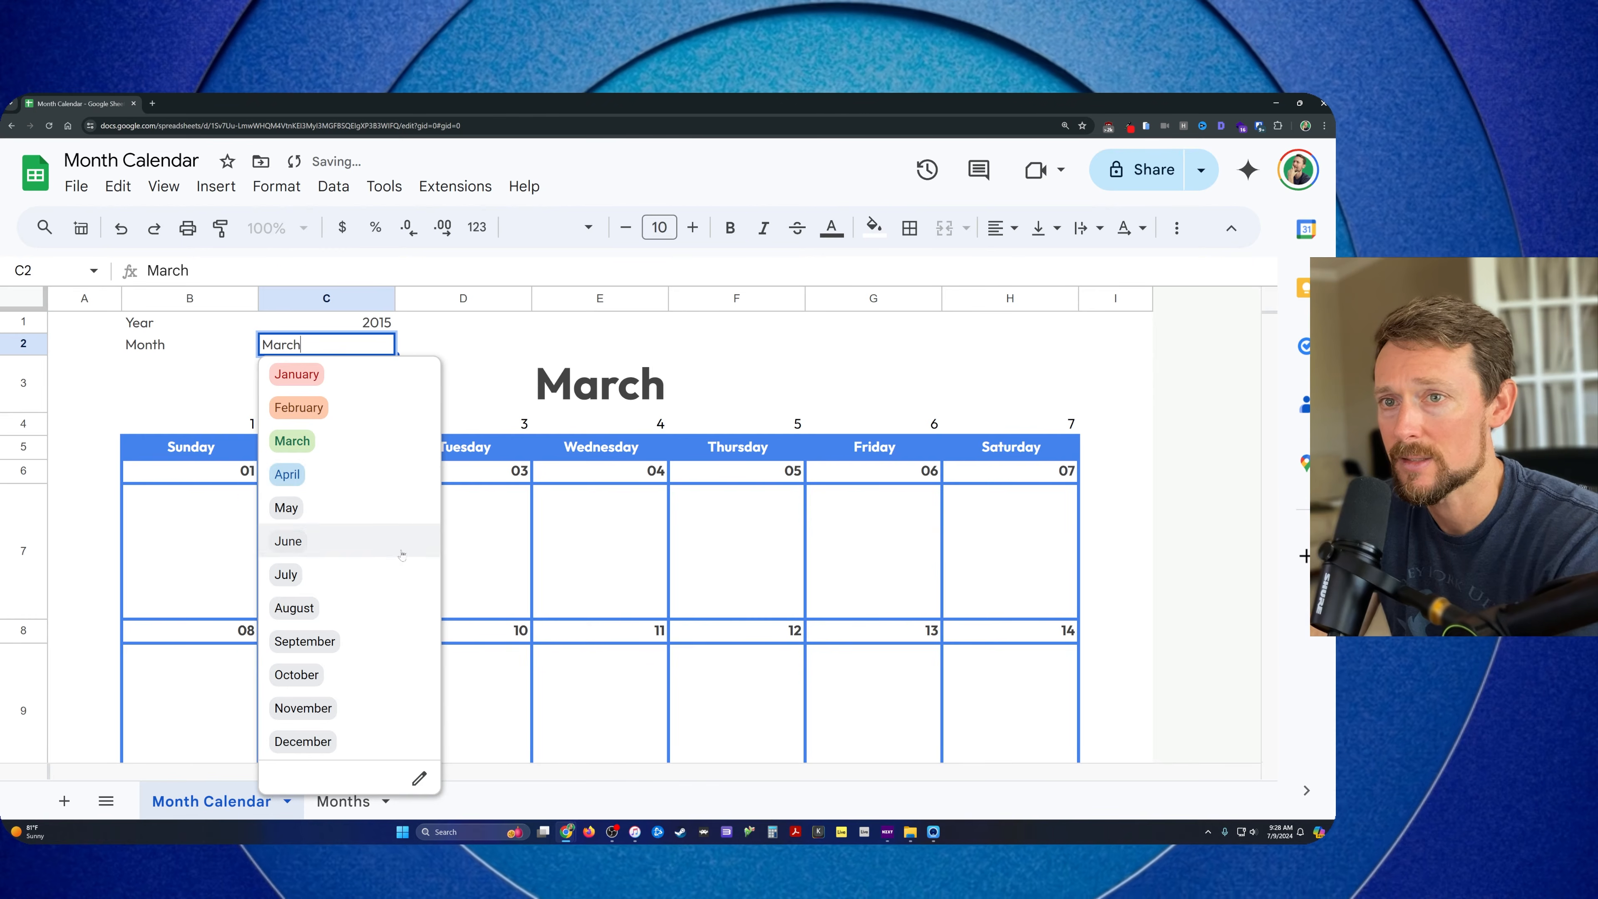
pyautogui.click(287, 539)
# Select the first week's cells B6:G7, narrow the selection to B6, and show its conditional formatting rules
pyautogui.keyDown('shift'); pyautogui.click(1047, 589); pyautogui.keyUp('shift')
pyautogui.moveTo(189, 536); pyautogui.dragTo(928, 540)
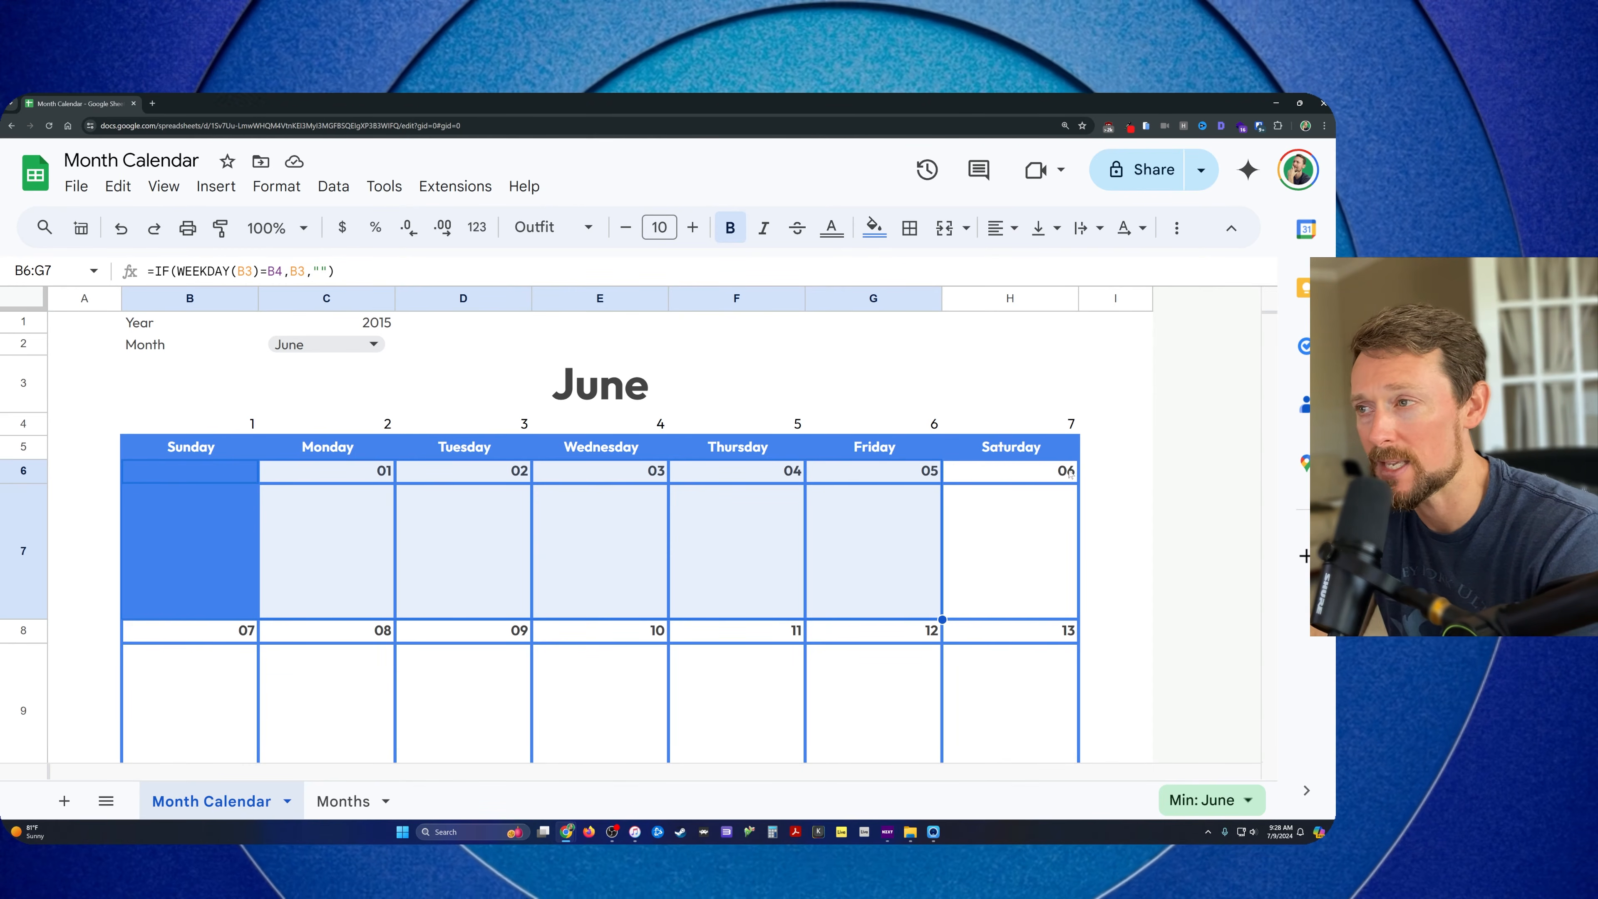
pyautogui.click(186, 478)
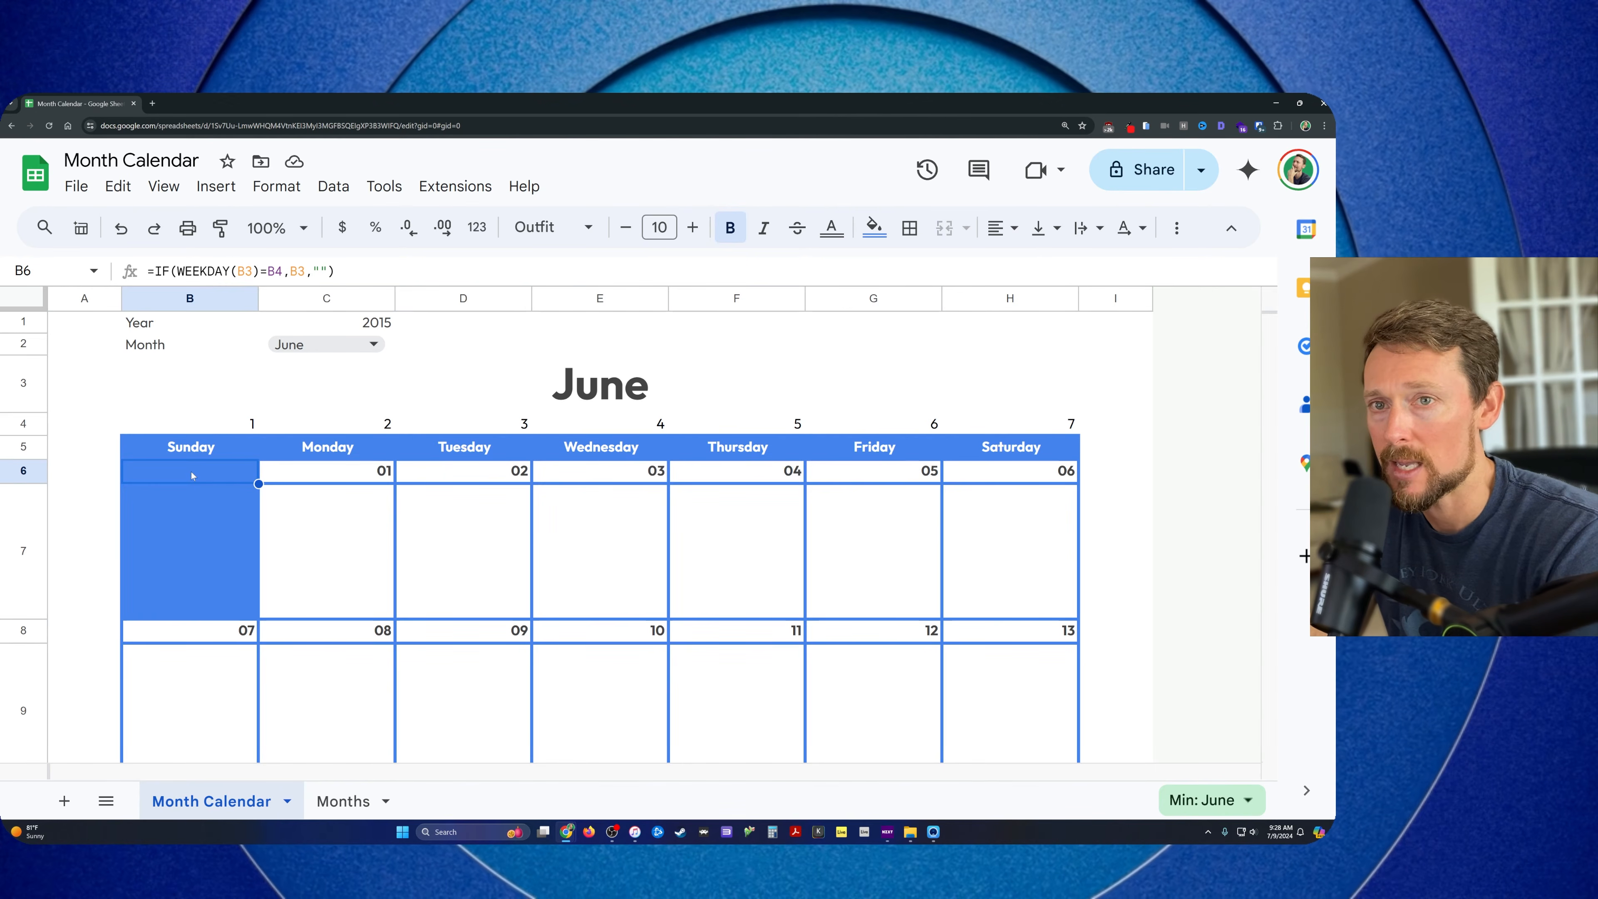
pyautogui.click(275, 186)
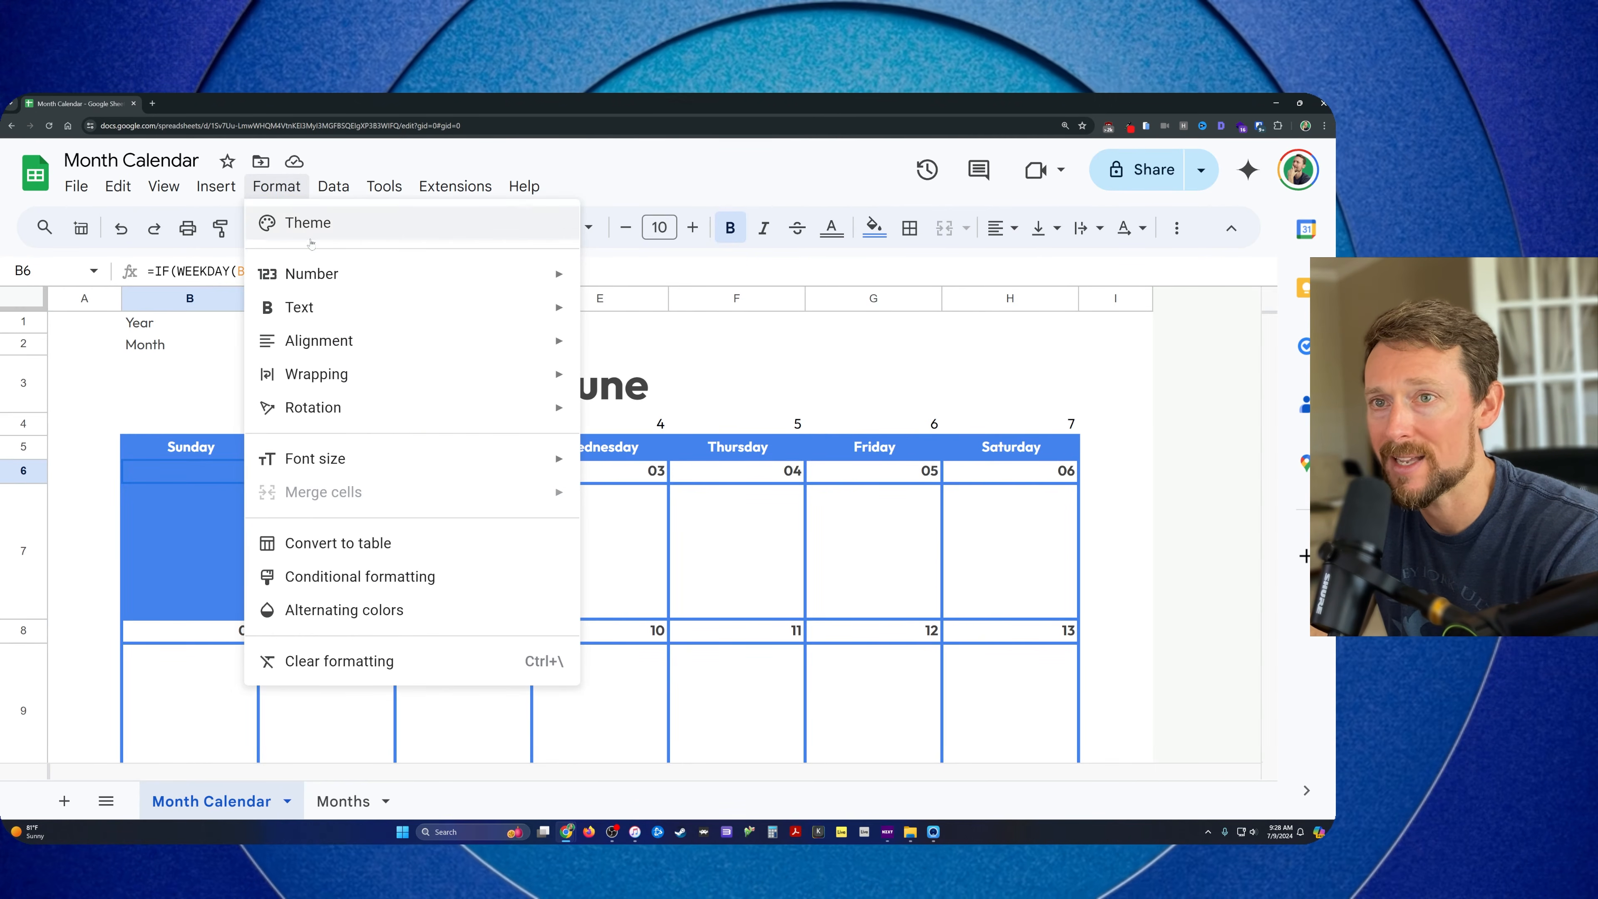
pyautogui.click(396, 577)
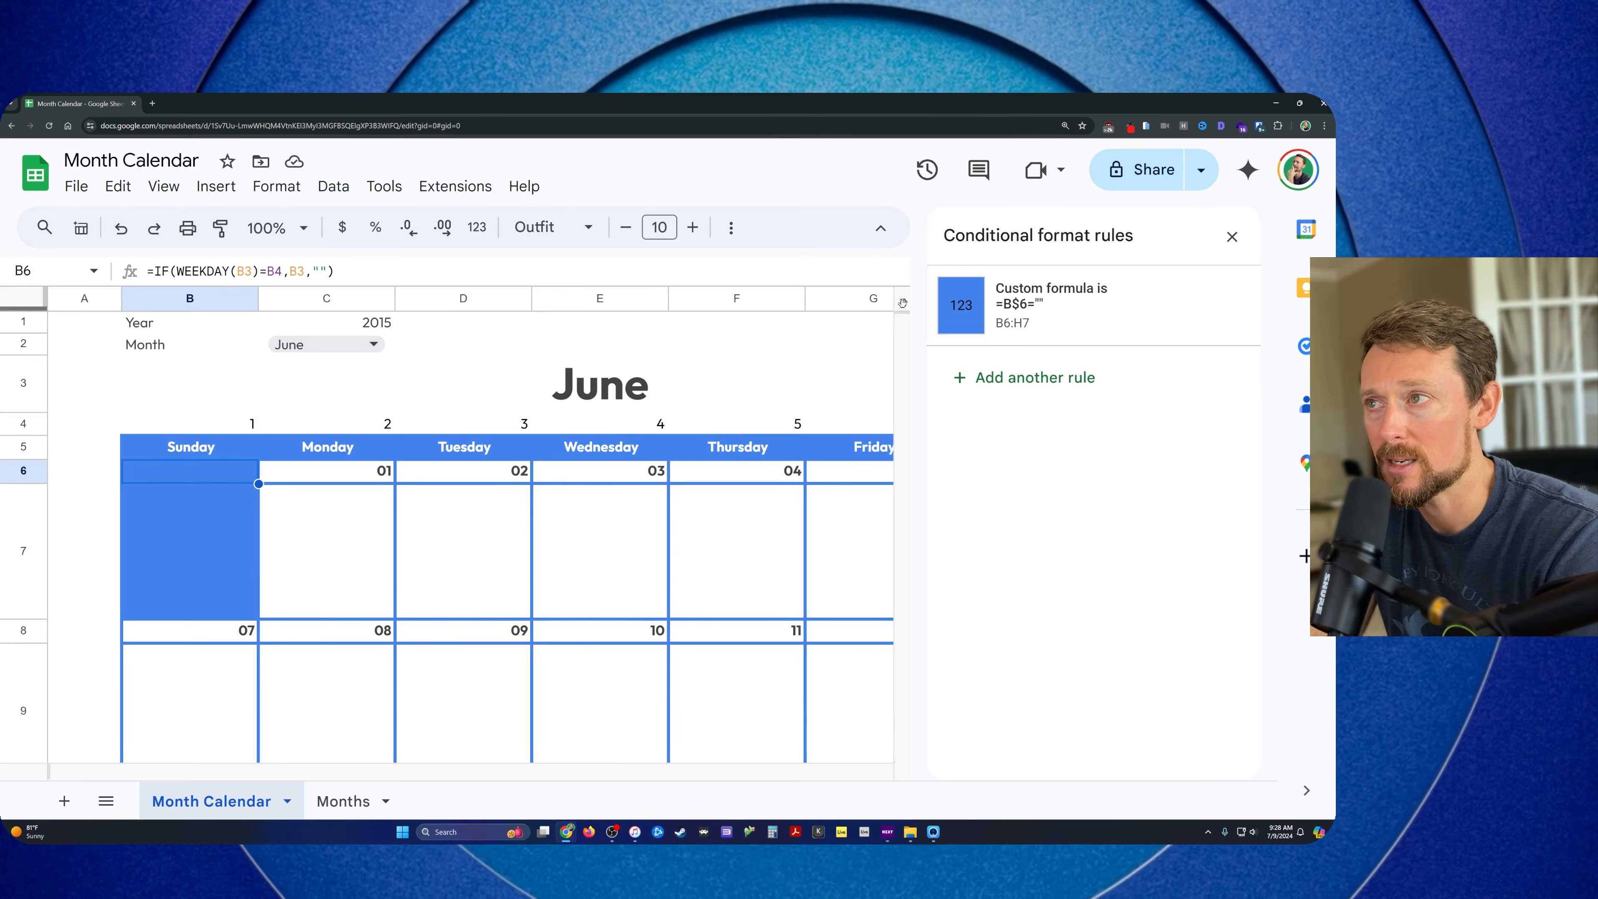
# Open the =B$6="" rule and compare its range B6:H7 with the first week of the calendar
pyautogui.click(1051, 305)
pyautogui.moveTo(1001, 390); pyautogui.dragTo(955, 389)
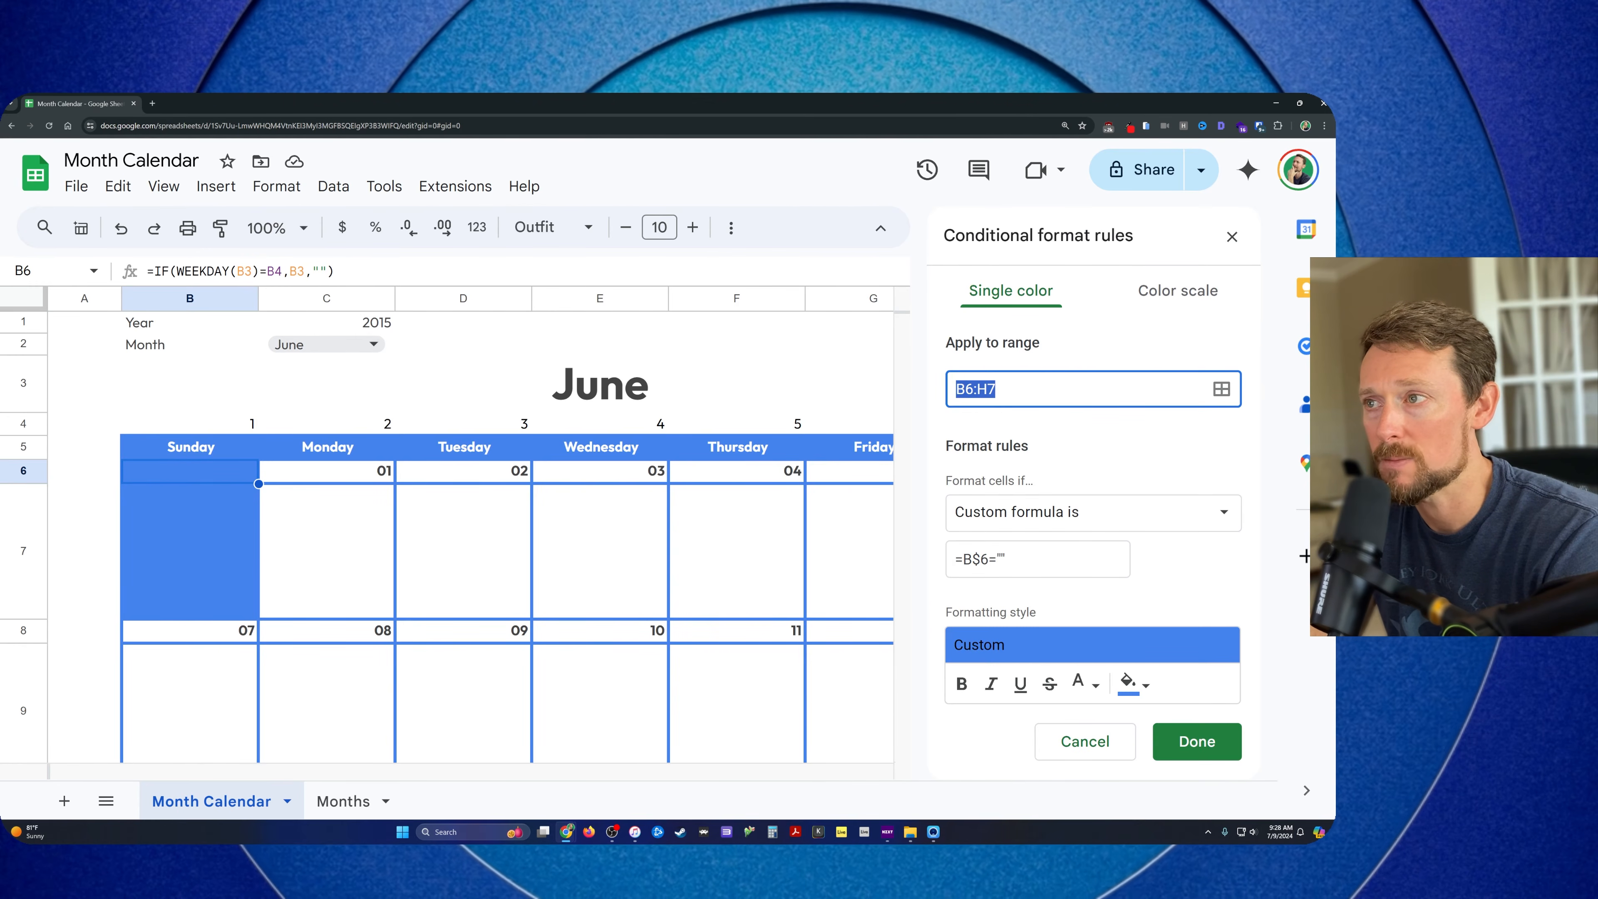
pyautogui.hscroll(4, 755, 468)
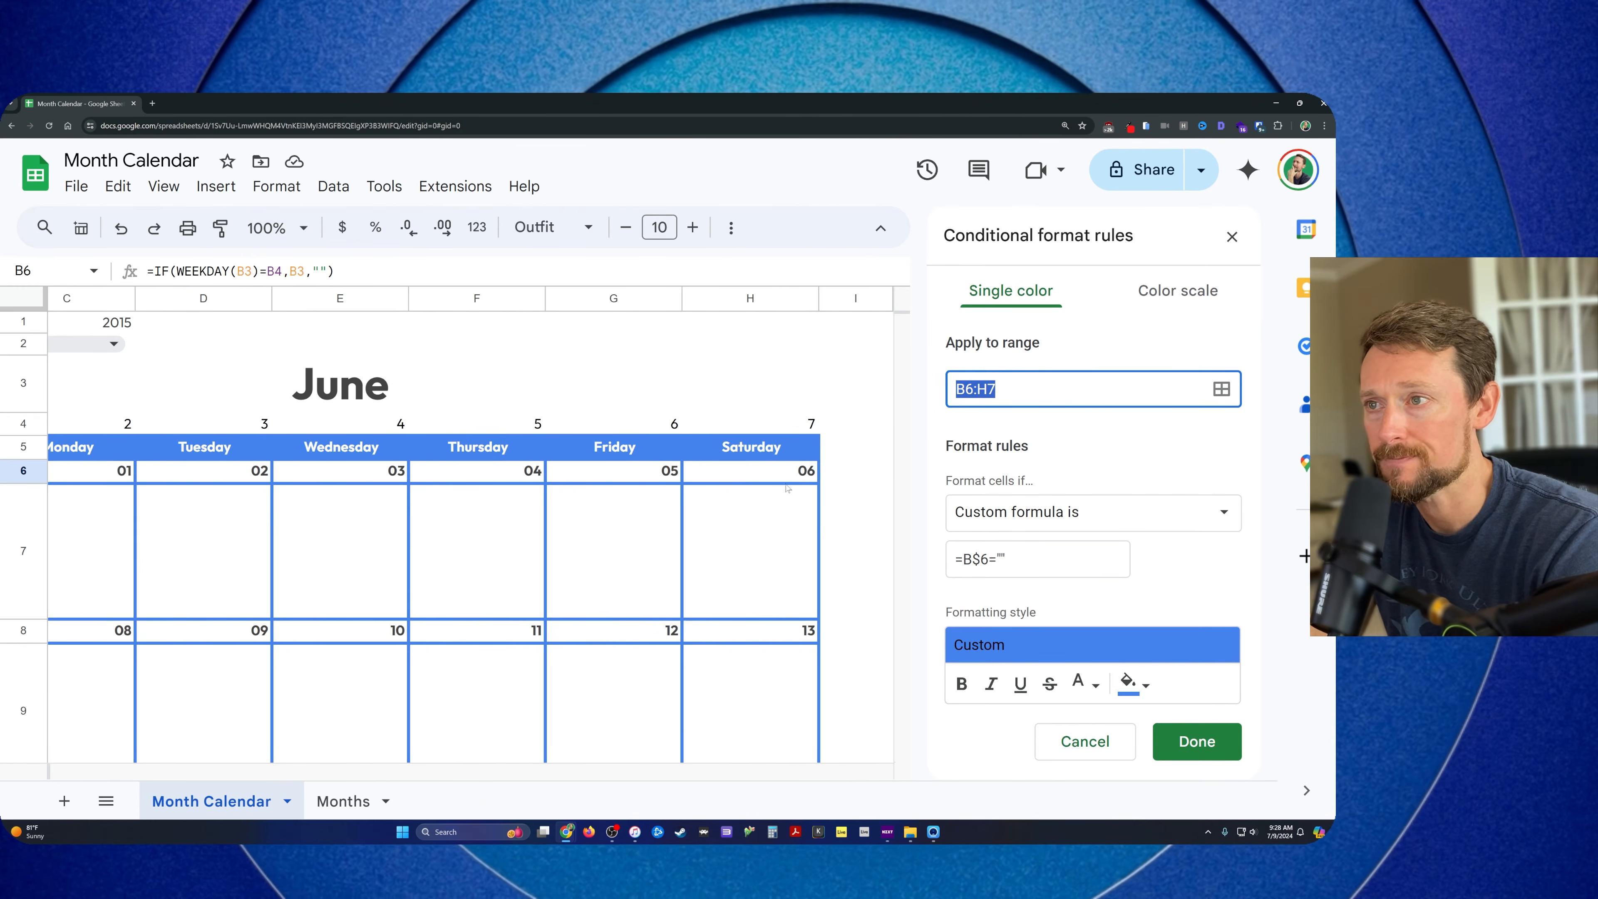
pyautogui.hscroll(-1, 788, 489)
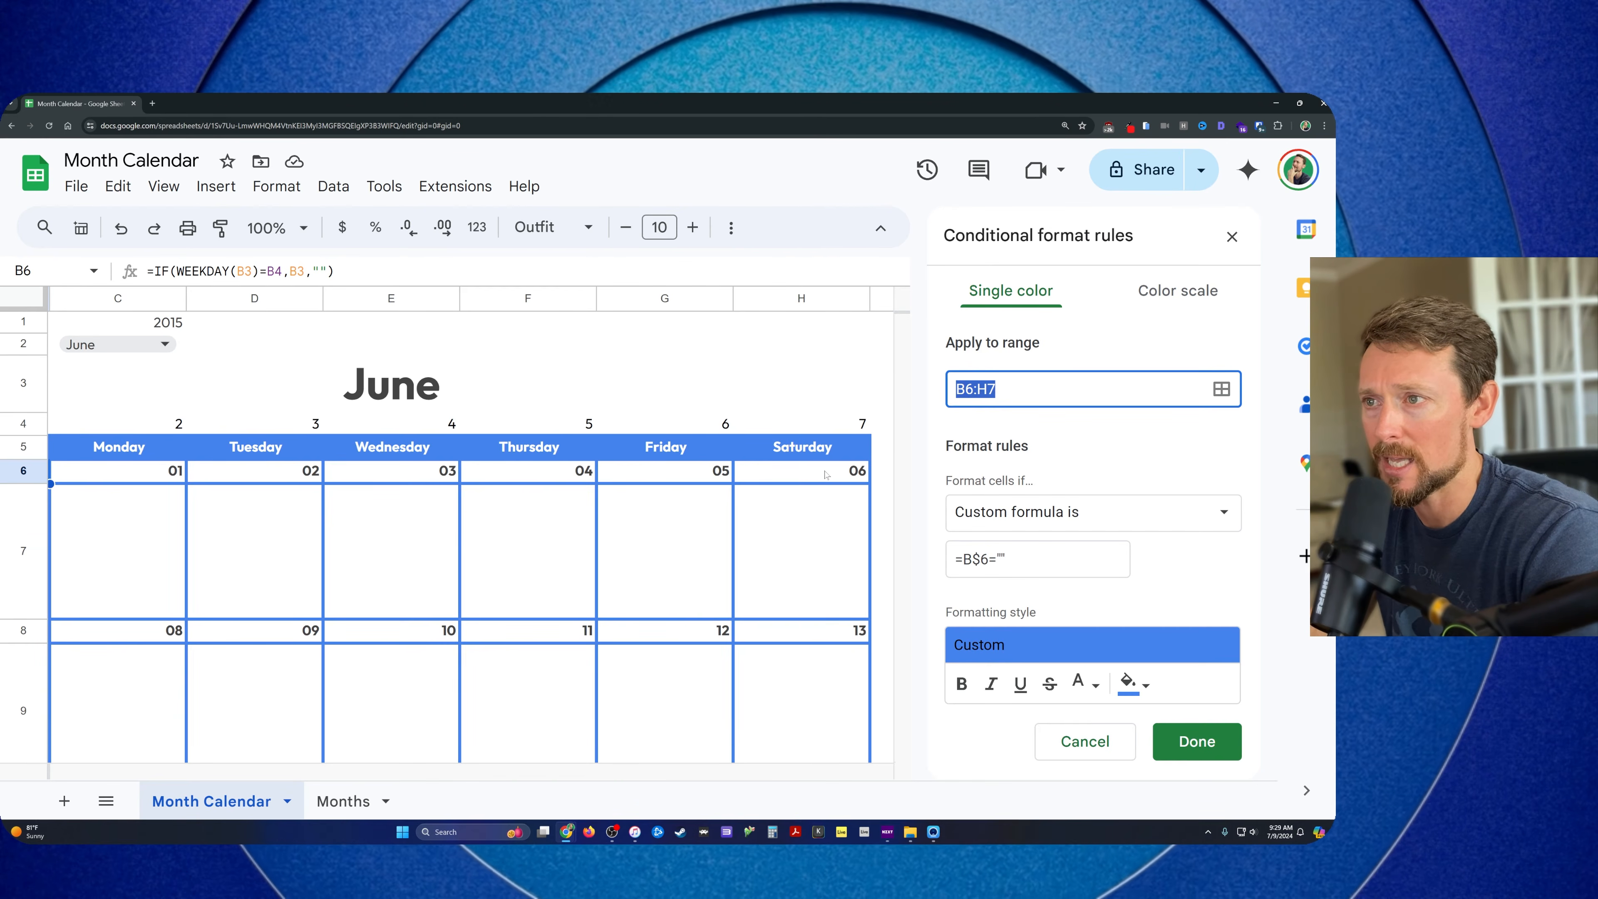
pyautogui.hscroll(-1, 826, 474)
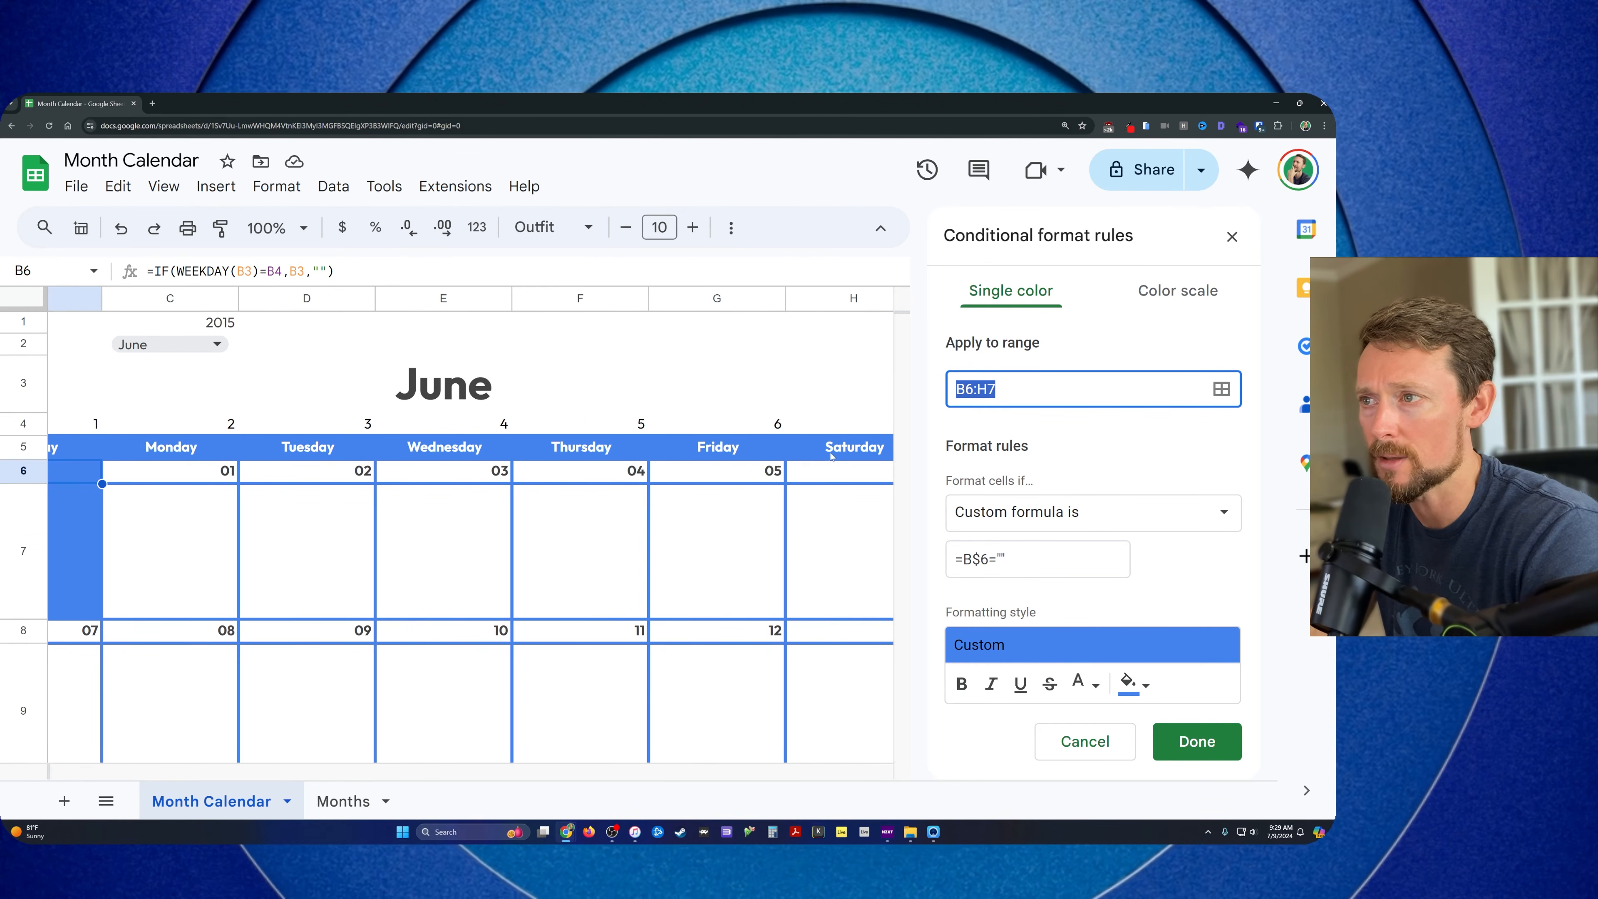
pyautogui.hscroll(-1, 831, 456)
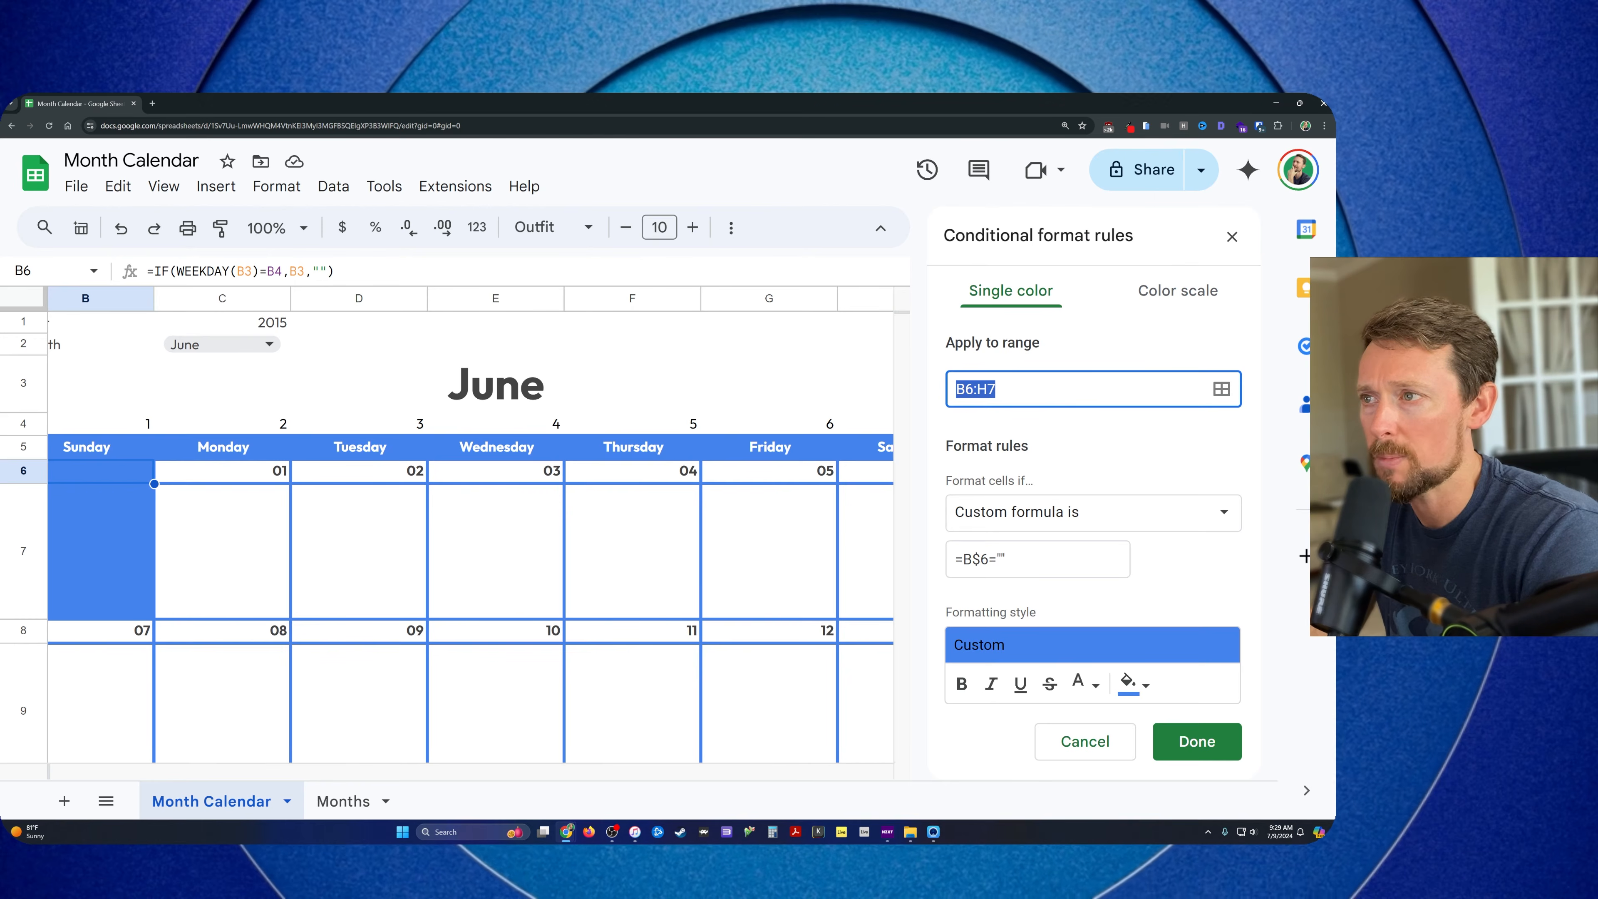
# Review the rule's condition types, keep "Custom formula is", and highlight the empty string in =B$6=""
pyautogui.click(1085, 511)
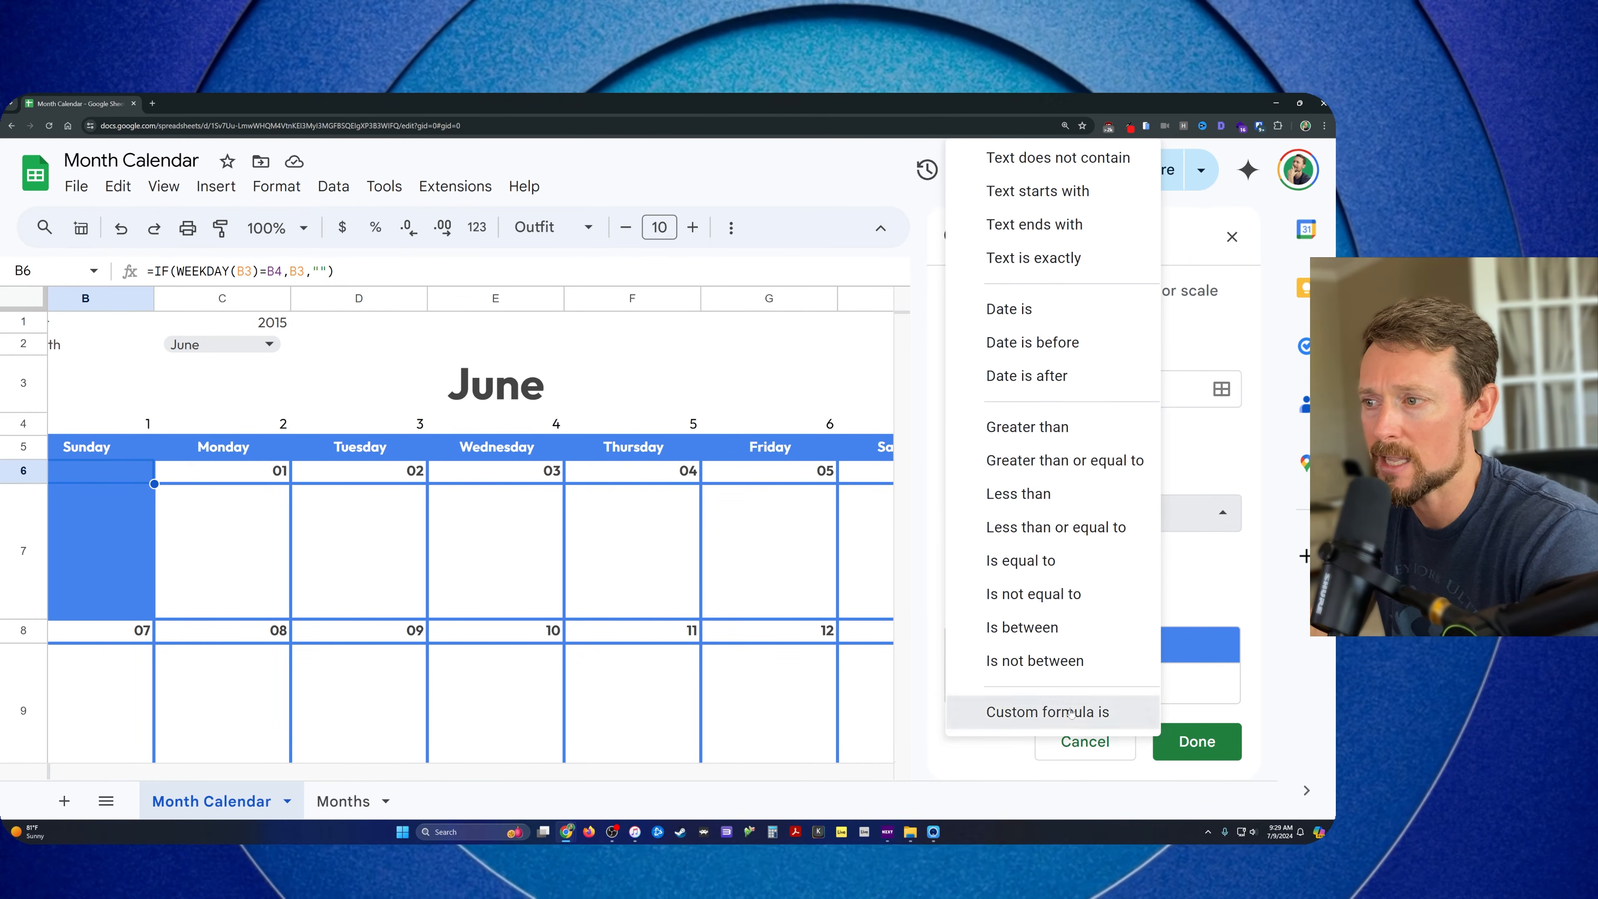
pyautogui.click(1038, 712)
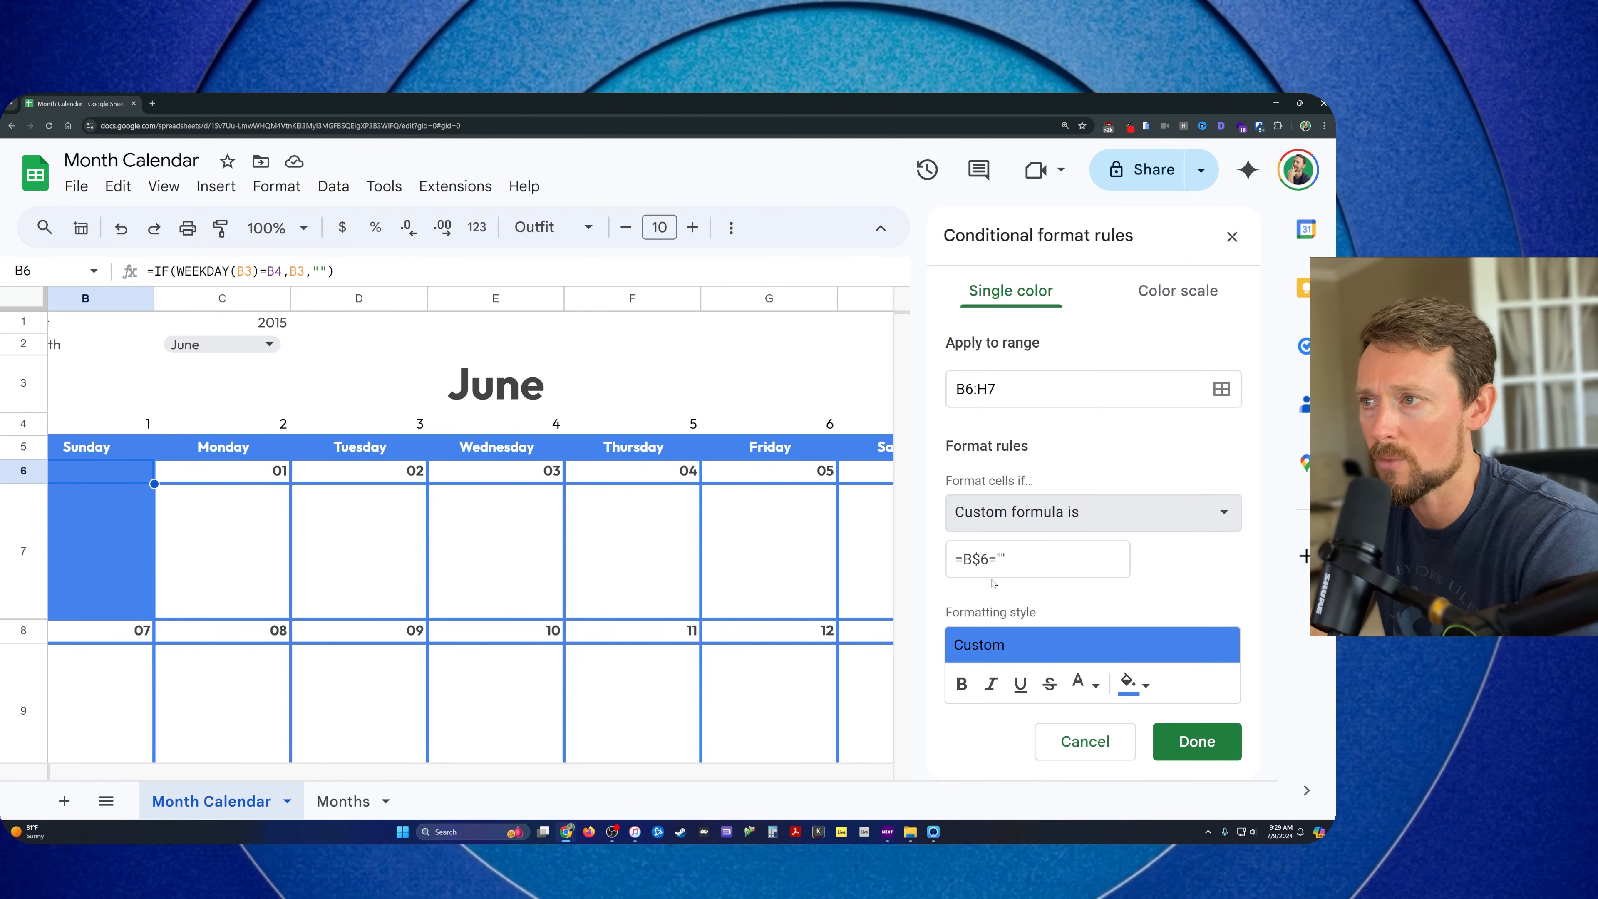
pyautogui.moveTo(963, 559); pyautogui.dragTo(997, 559)
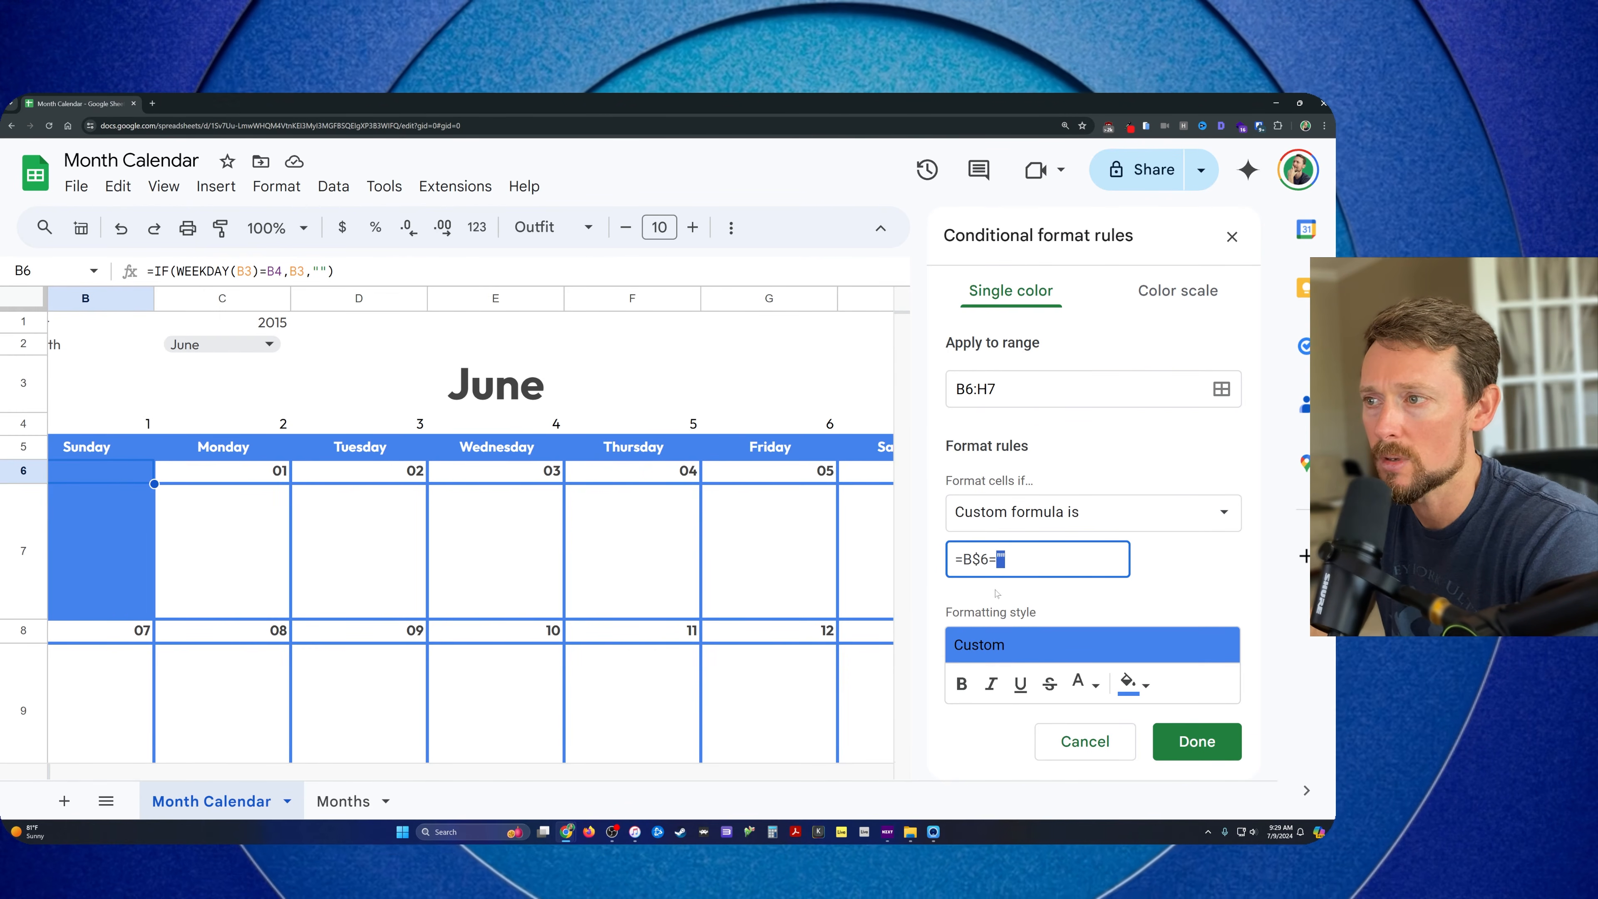
# Inspect B6's formula =IF(WEEKDAY(B3)=B4,B3,"") in the cell, leaving it unchanged
pyautogui.click(79, 472)
pyautogui.tripleClick(78, 472)
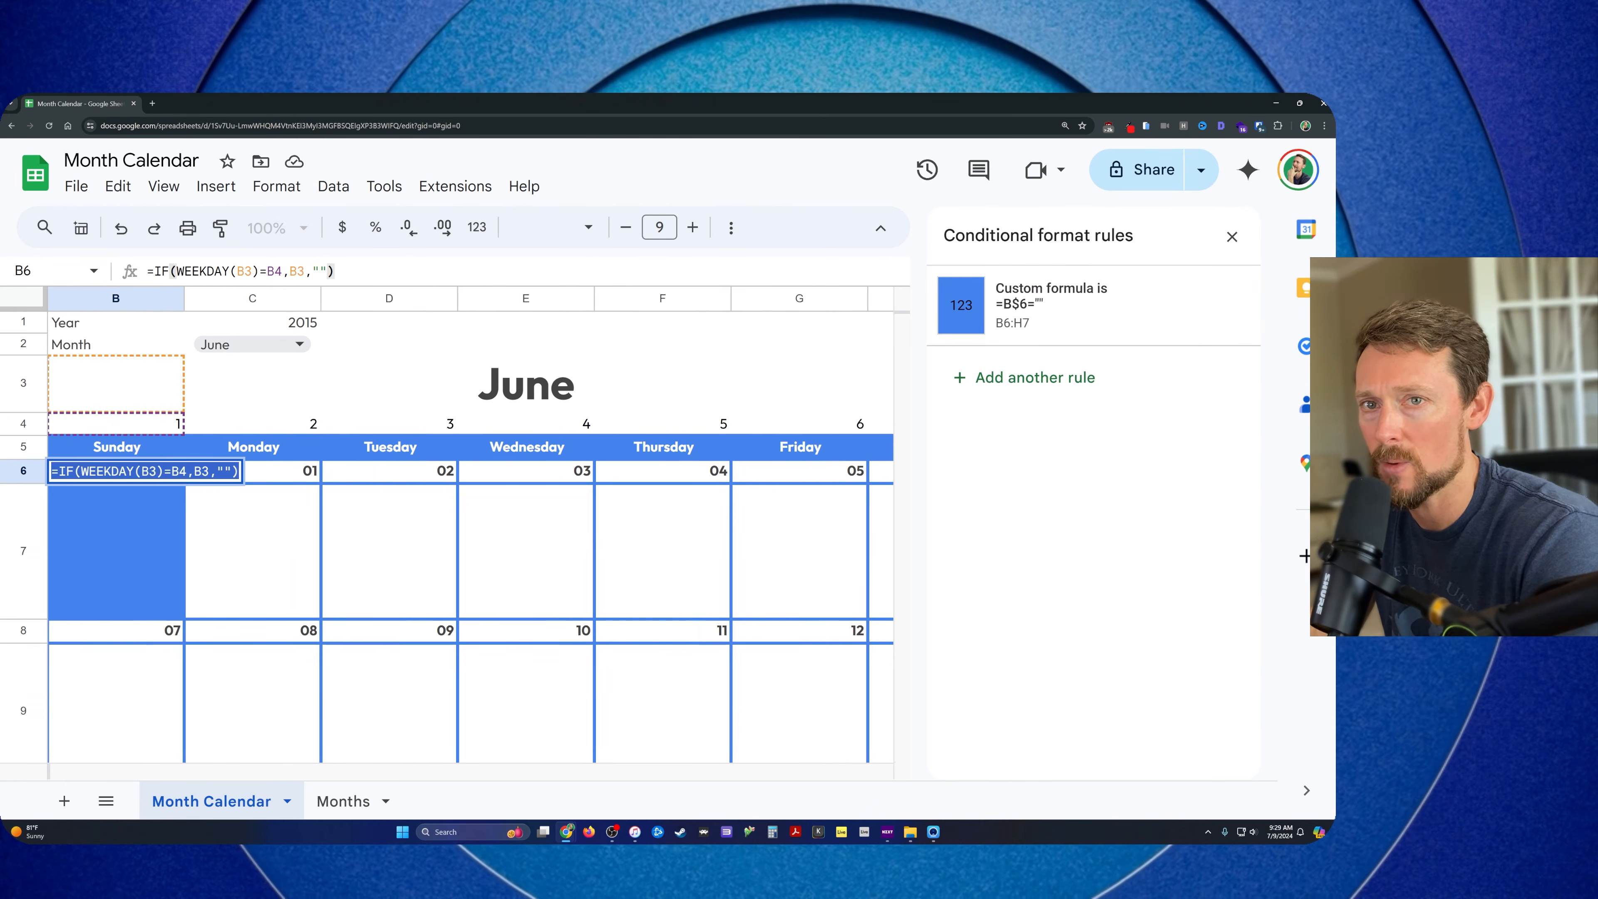
pyautogui.press('Escape')
pyautogui.doubleClick(147, 473)
pyautogui.press('Escape')
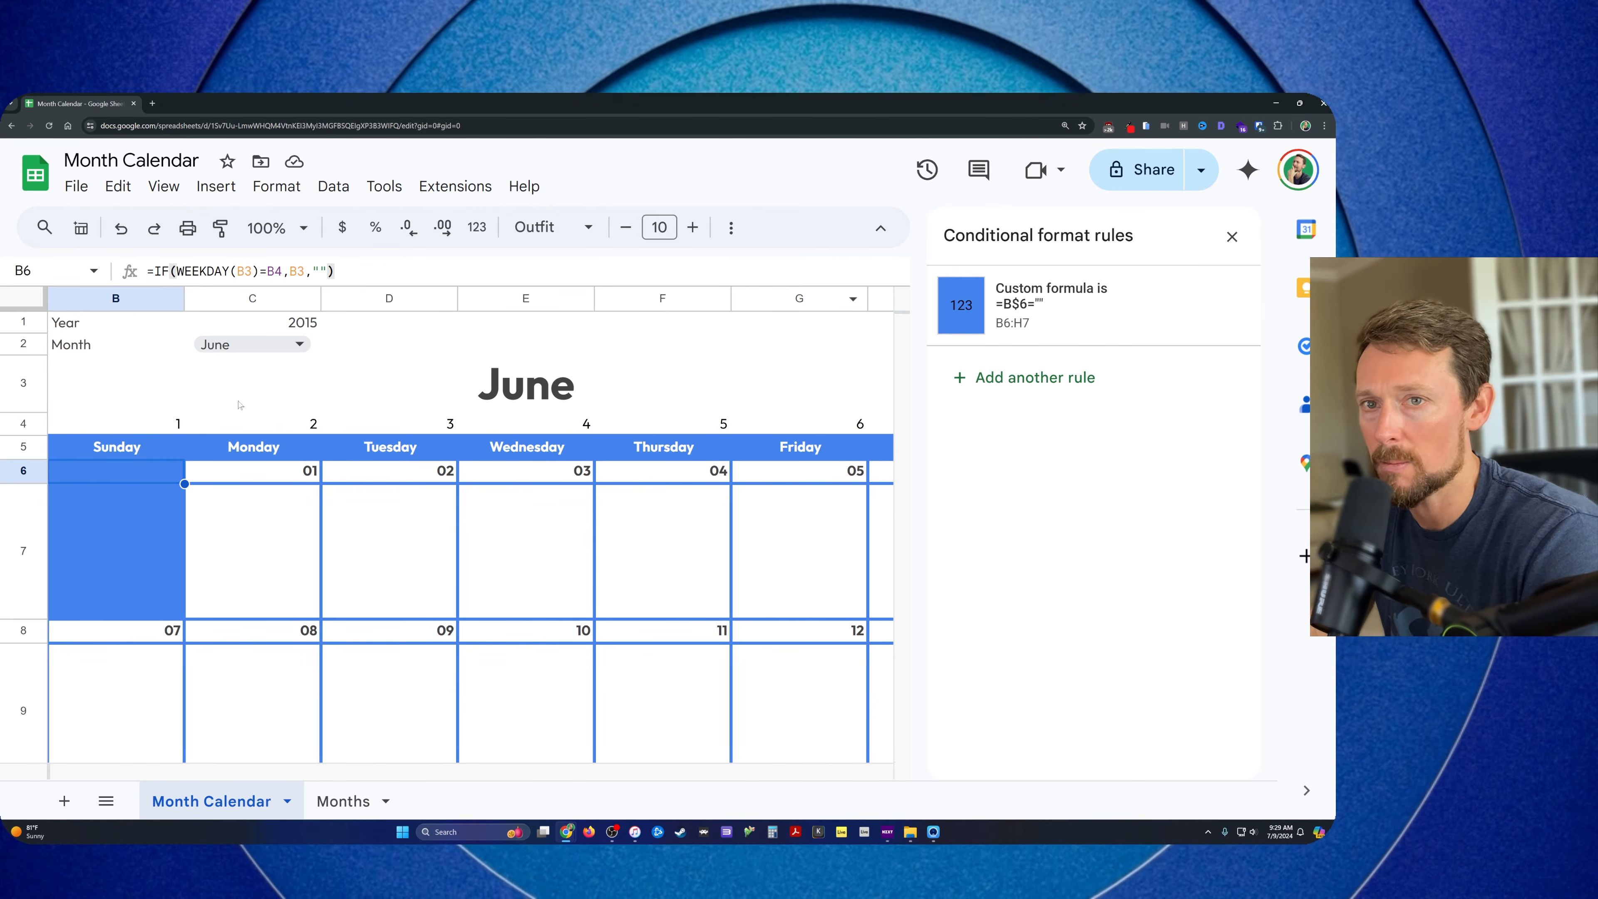
pyautogui.doubleClick(143, 474)
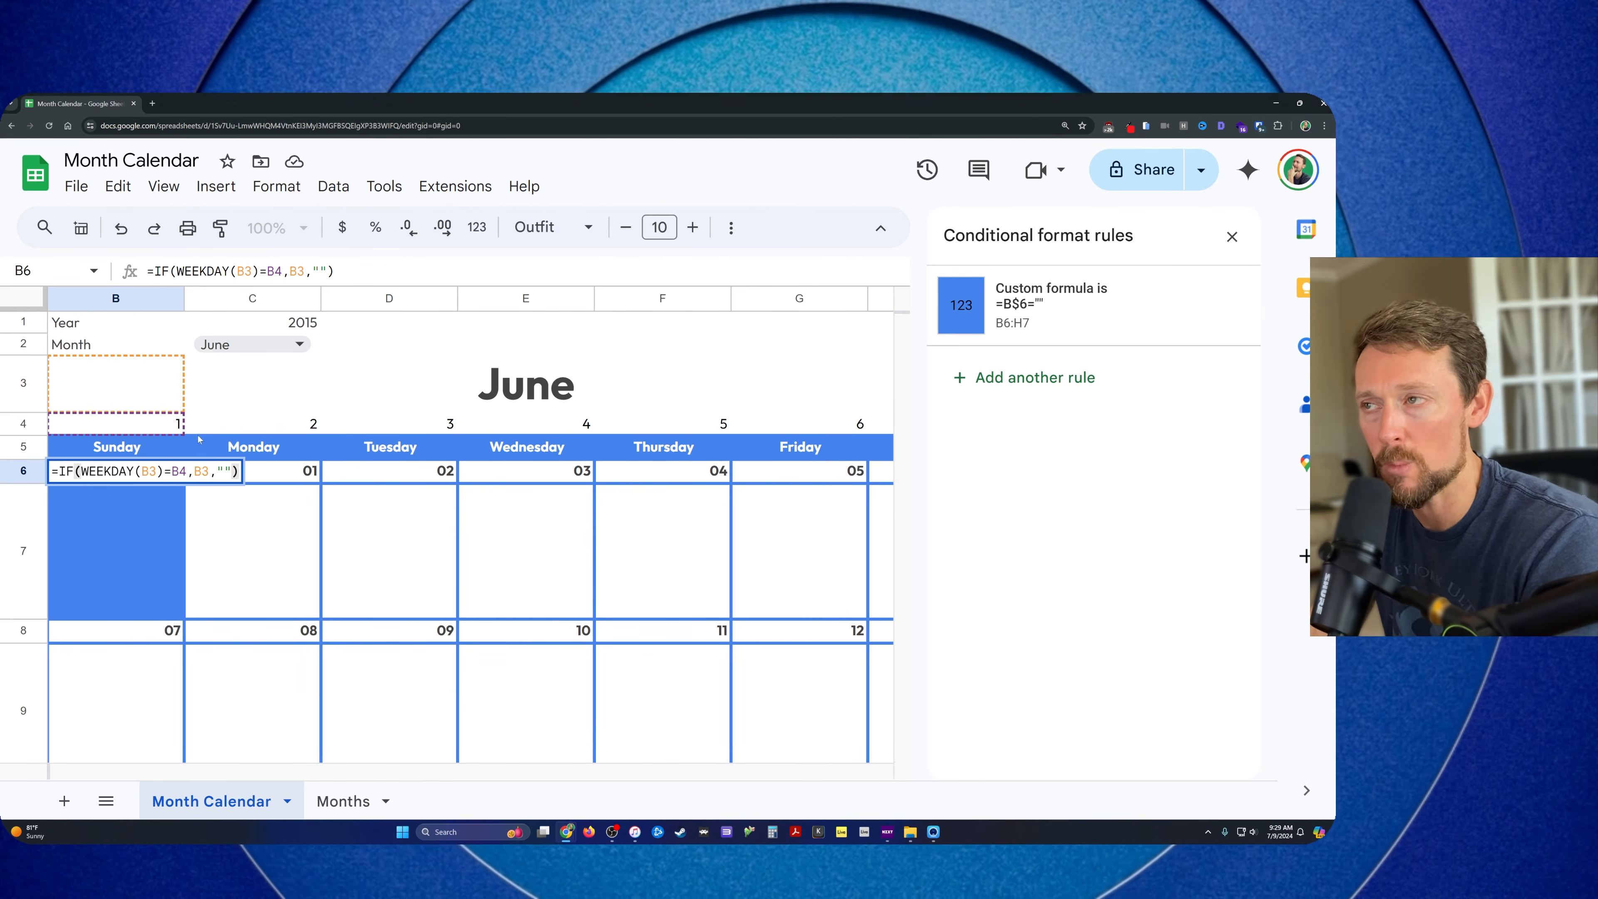
# Reopen the =B$6="" rule, try an orange fill for the blank days, and set the fill back to blue
pyautogui.click(1051, 305)
pyautogui.scroll(-1, 1033, 532)
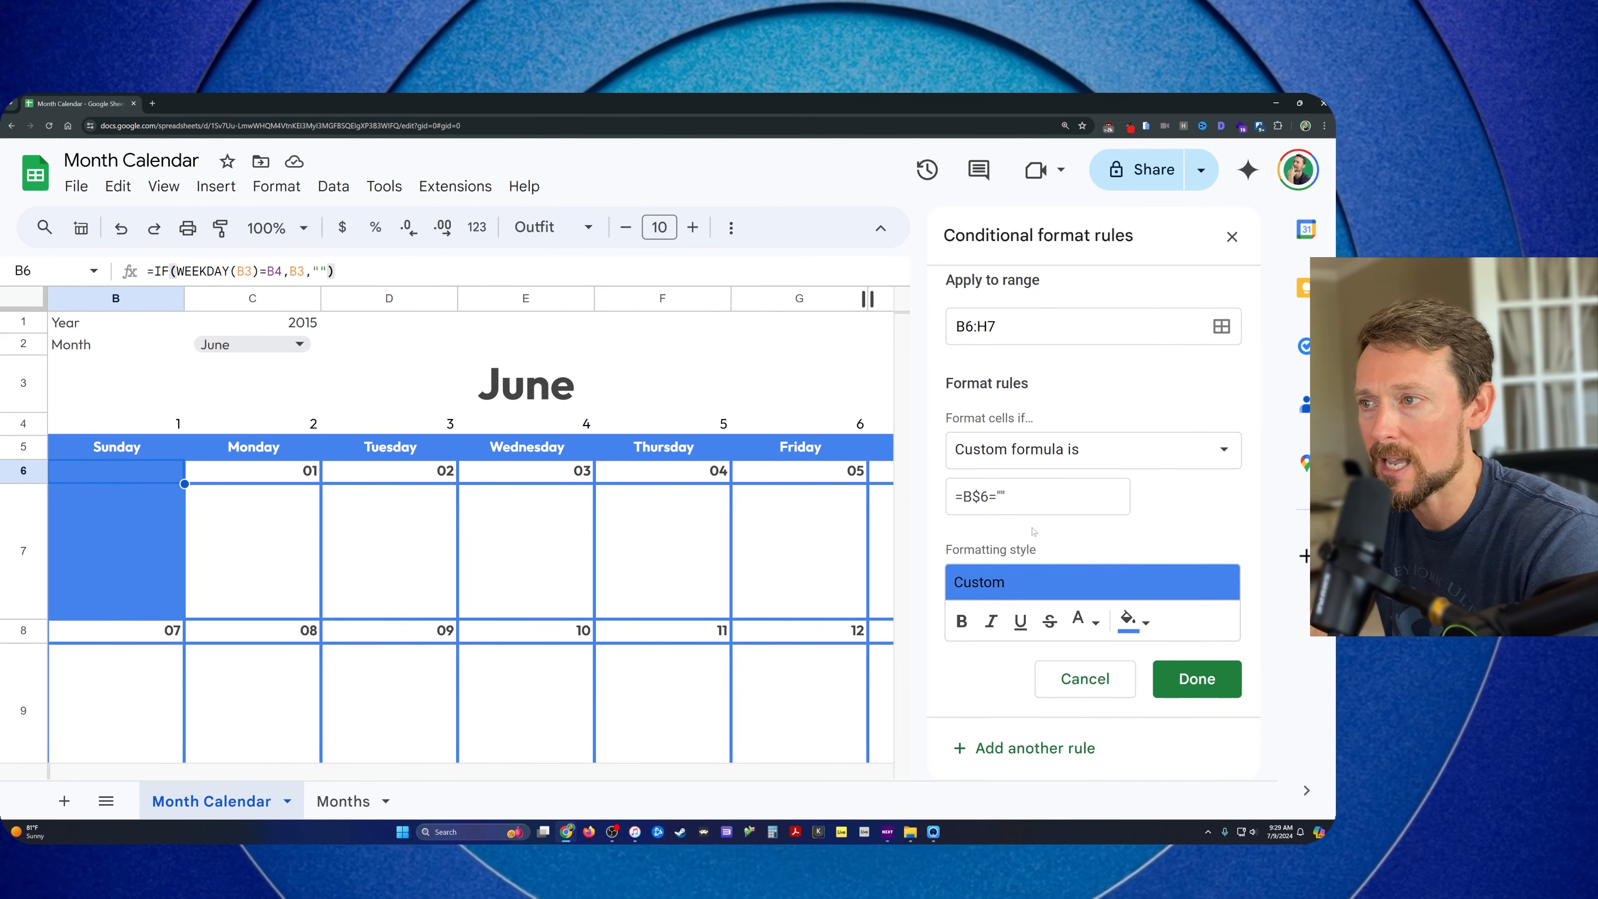
pyautogui.click(1136, 622)
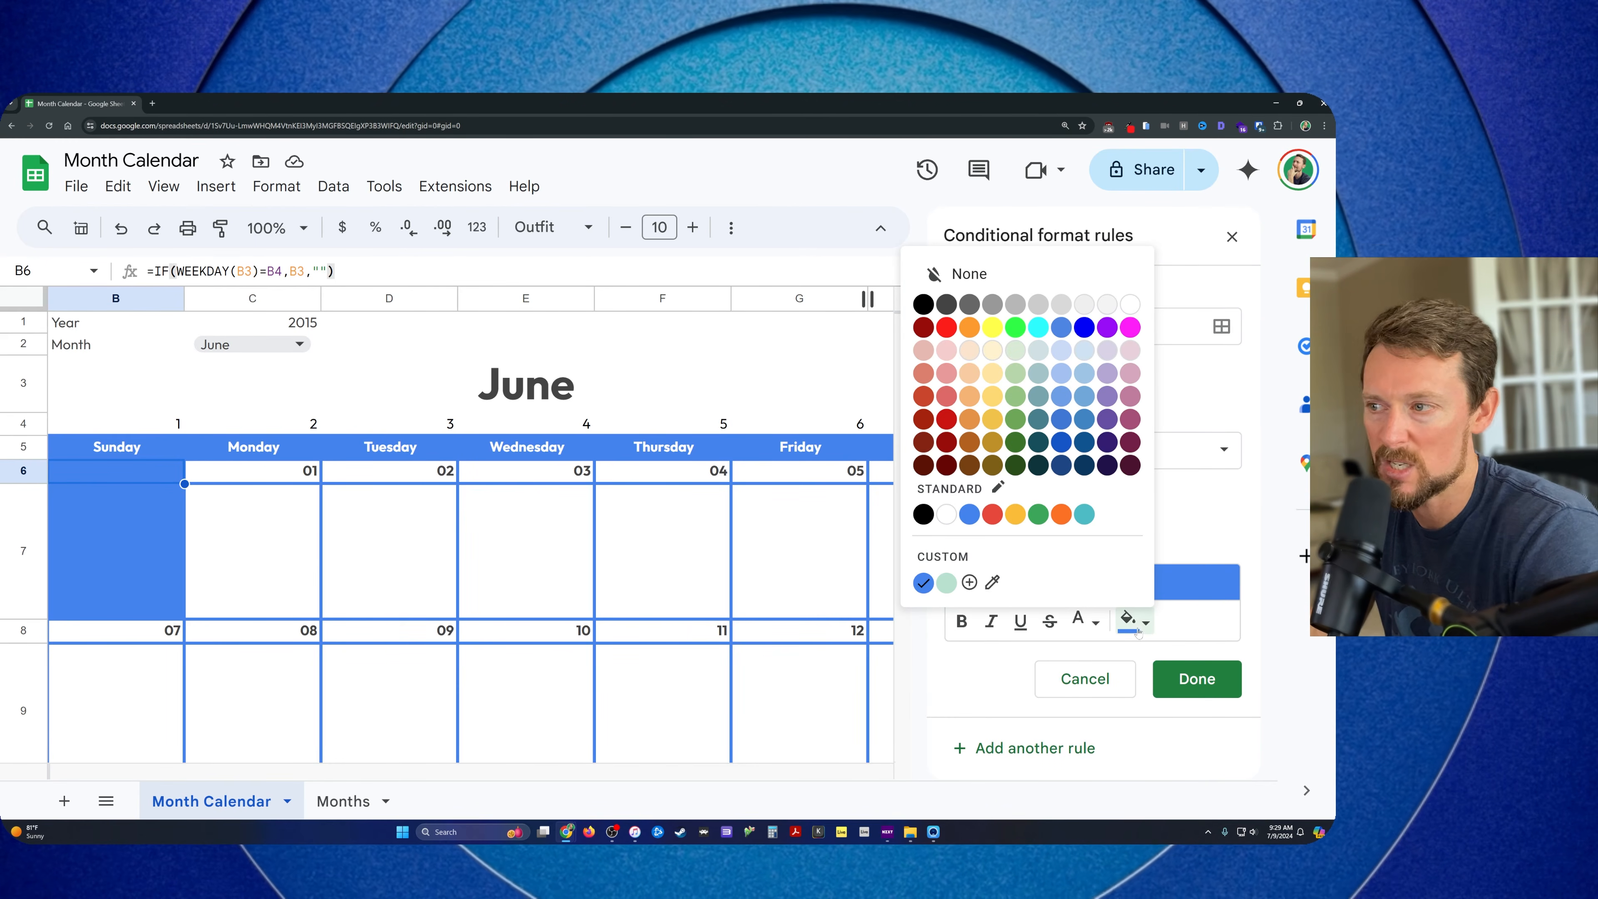
pyautogui.click(1061, 514)
pyautogui.click(1143, 620)
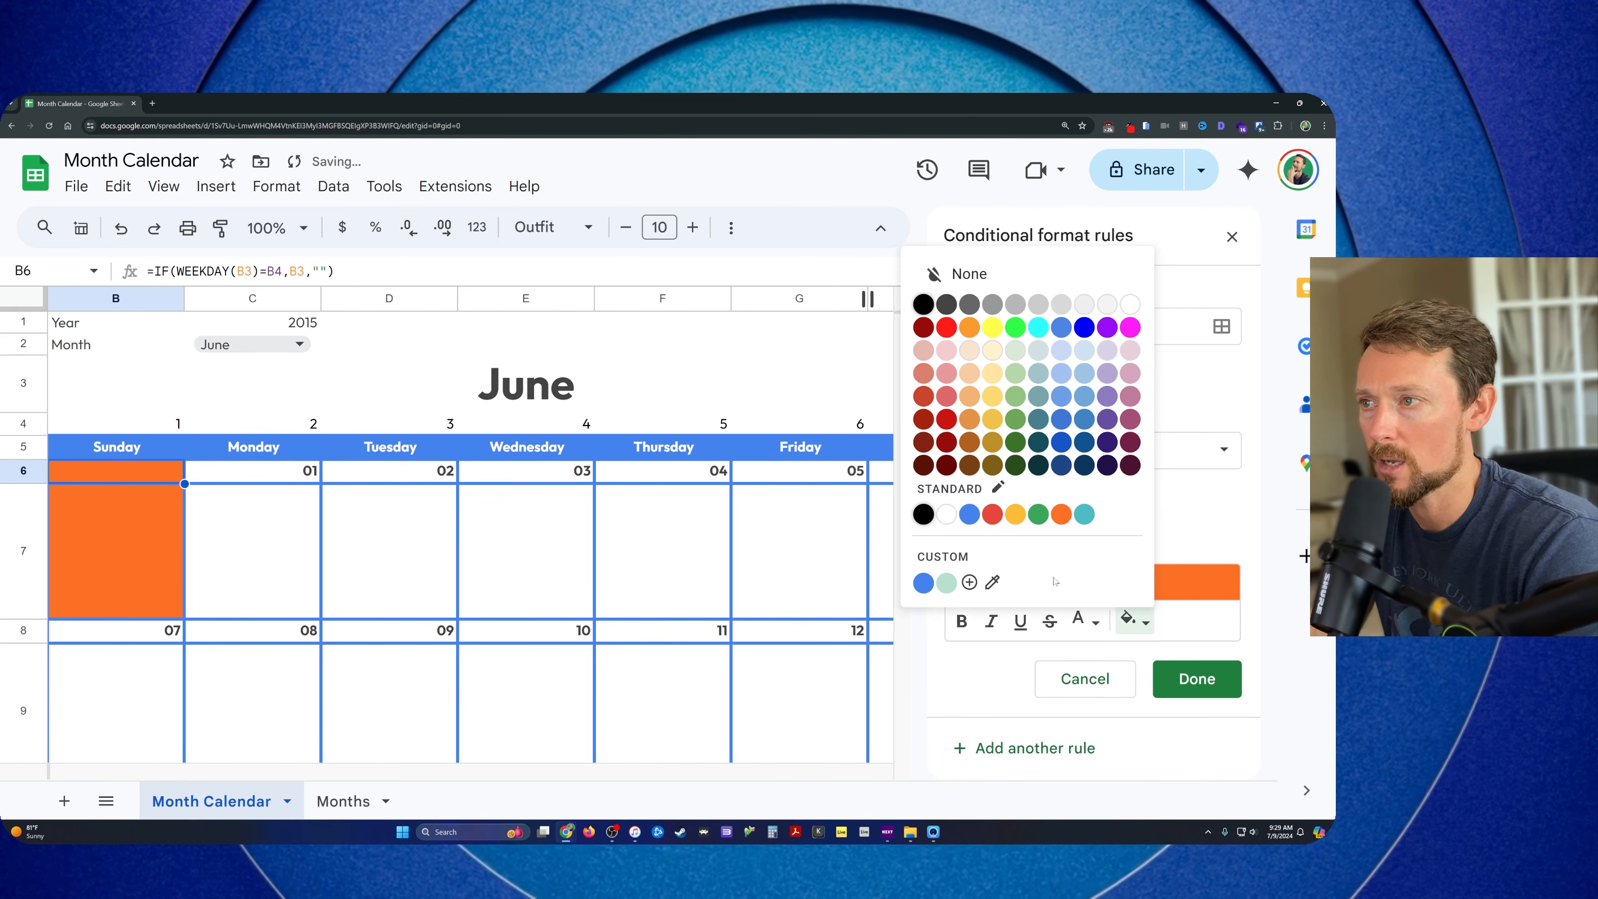
pyautogui.click(969, 516)
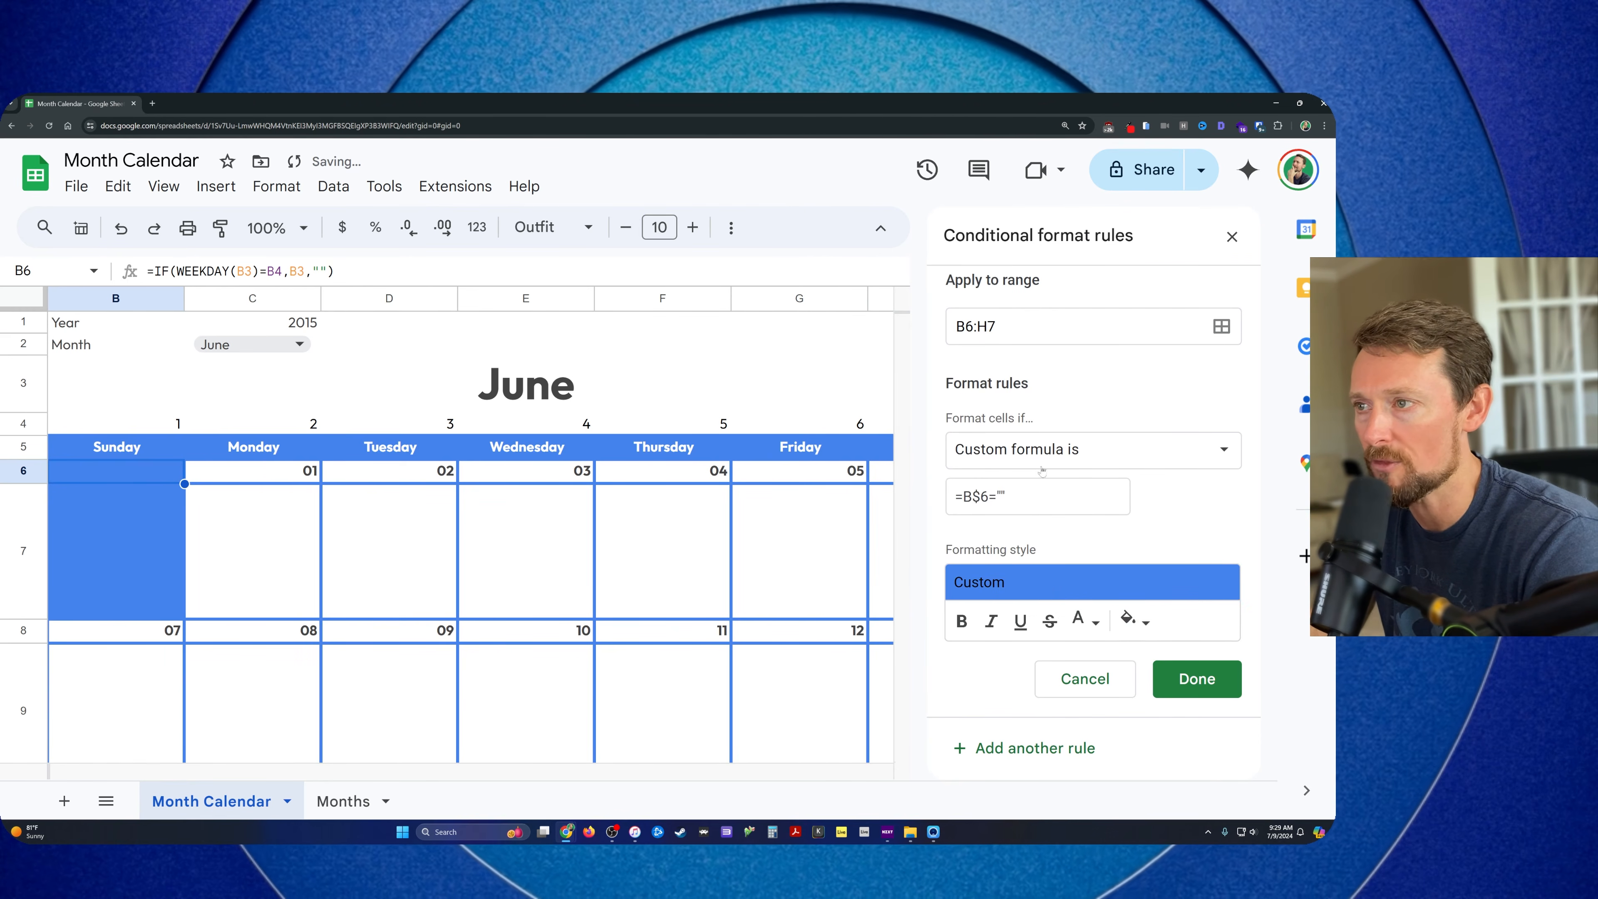
# Highlight the row-locking $ and the relative column B in the rule's formula =B$6="", leaving it unchanged
pyautogui.doubleClick(976, 496)
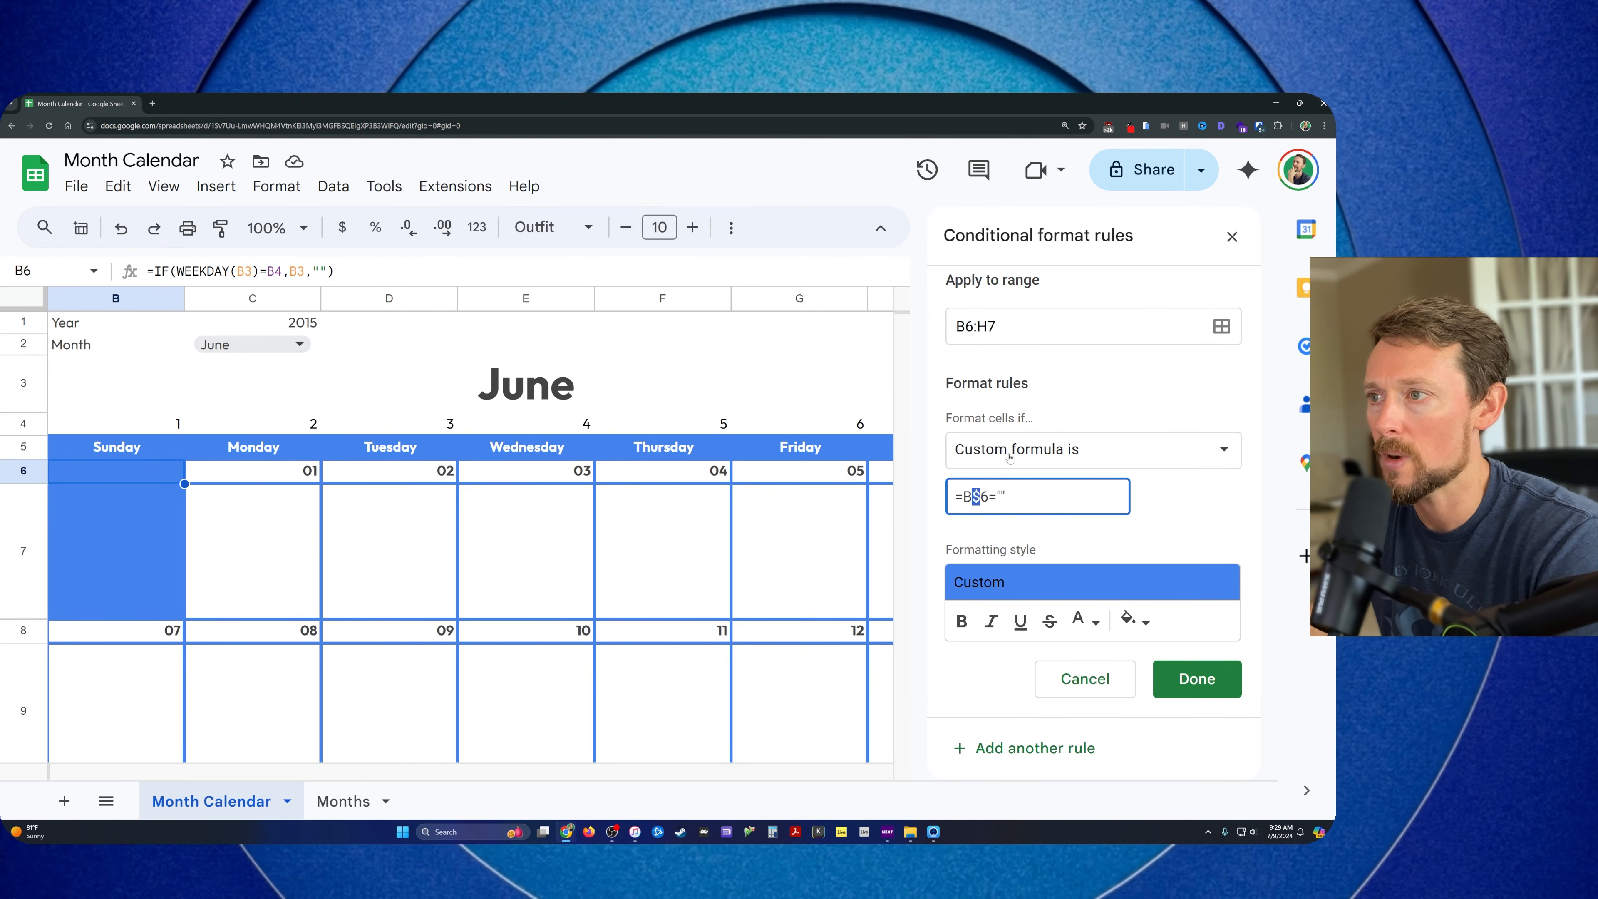
pyautogui.click(972, 497)
pyautogui.hotkey('shift', 'Right')
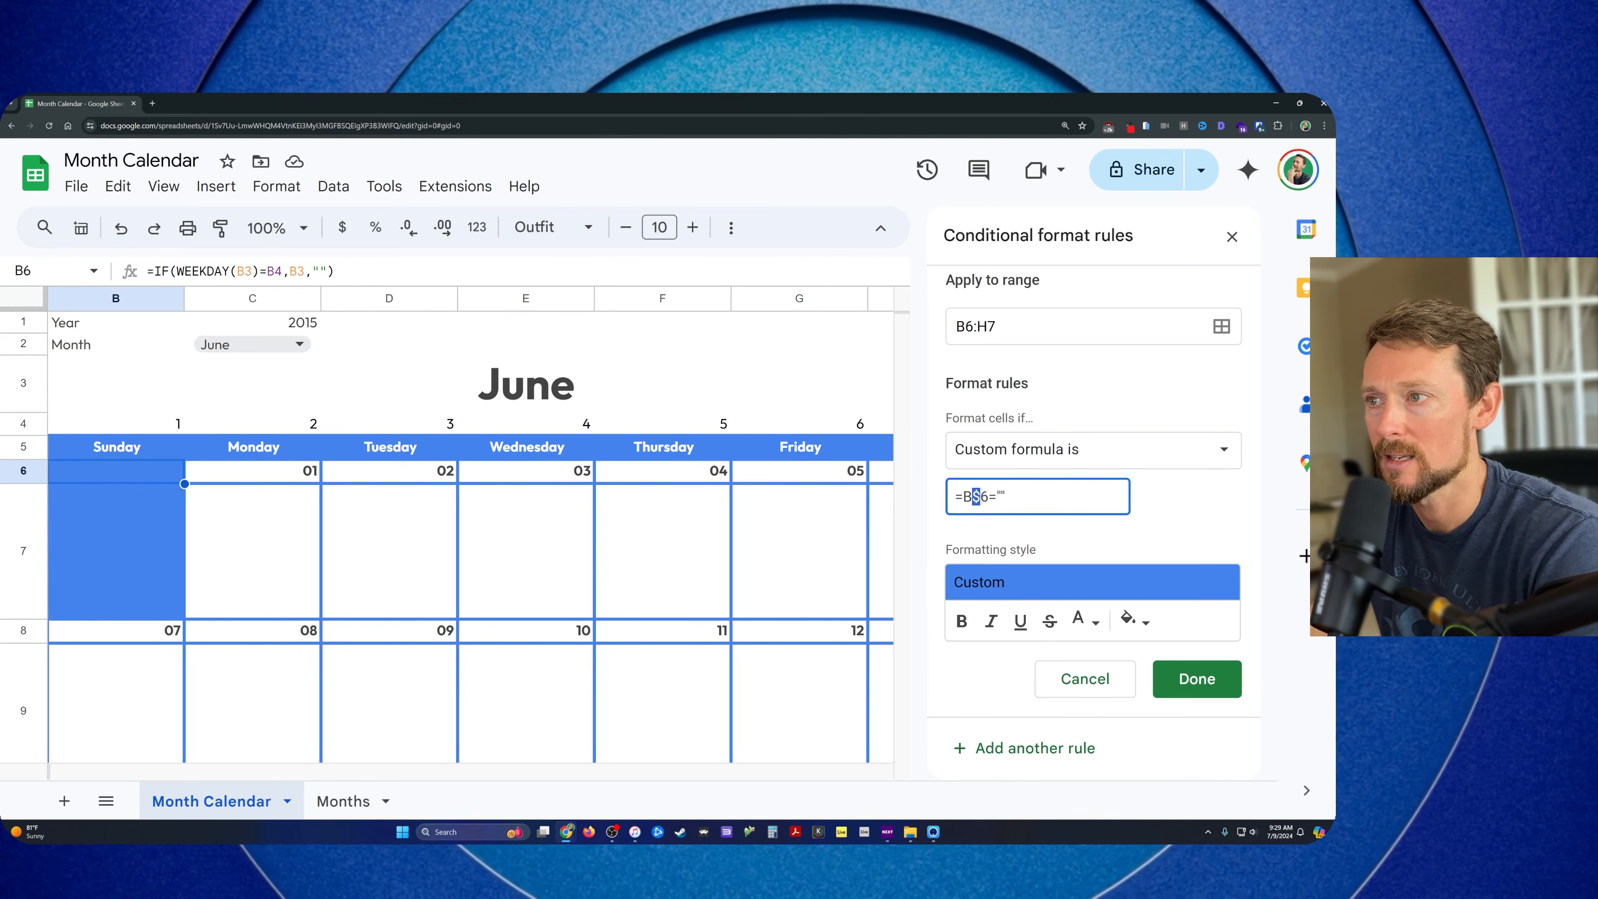
pyautogui.hotkey('shift', 'Left')
pyautogui.hotkey('shift', 'Left')
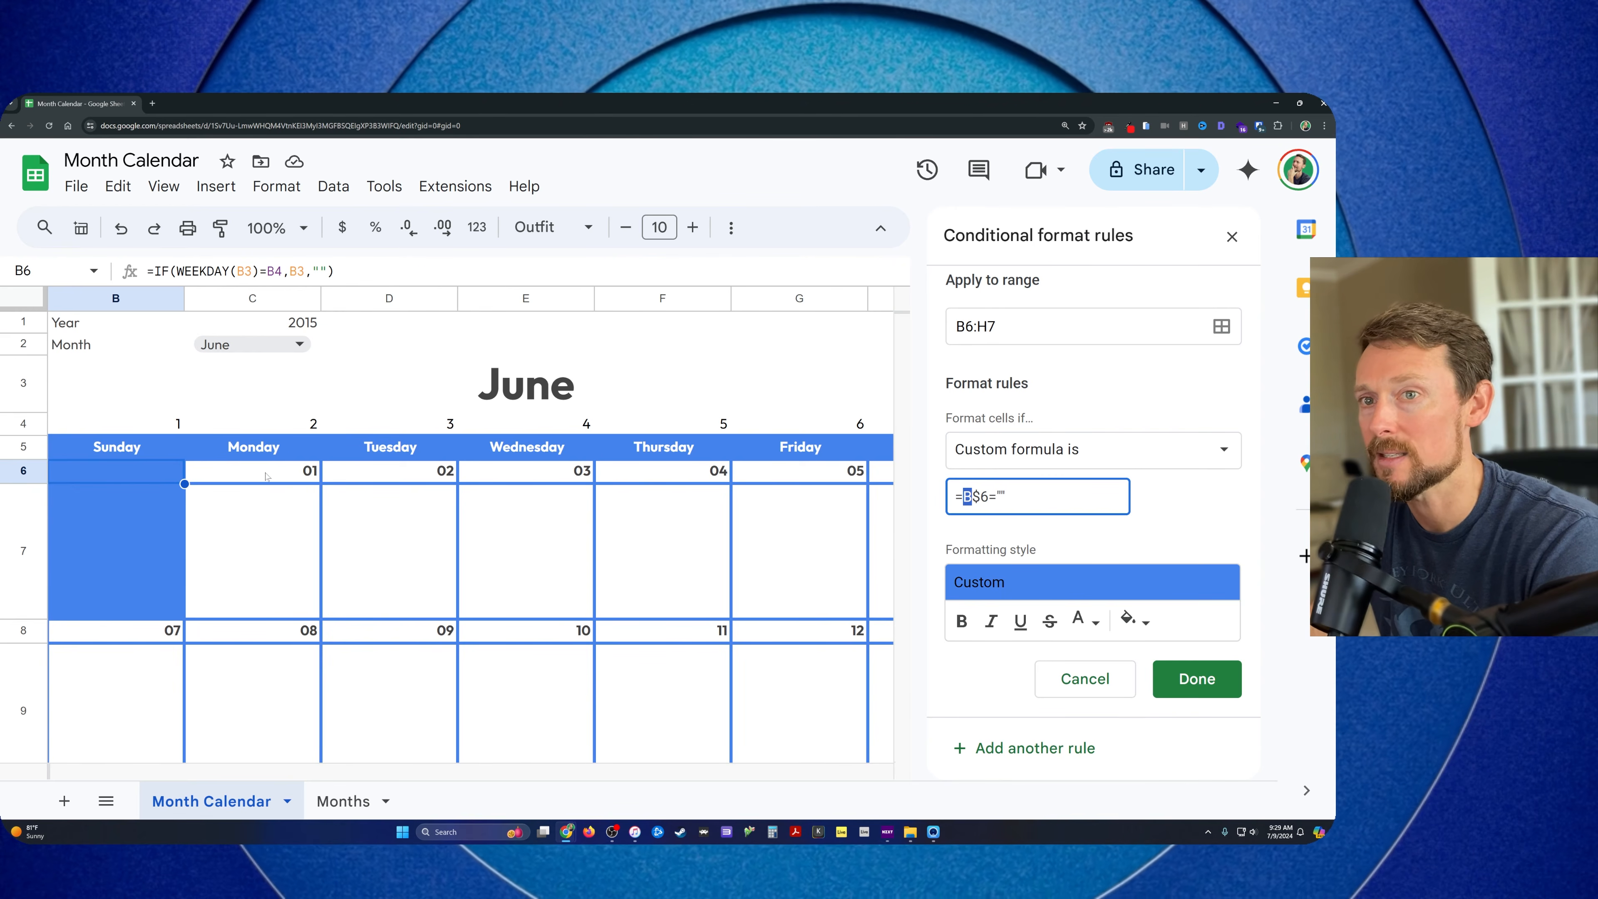
# Check the rule's row lock against the Monday and Tuesday cells C6:C7 and D6:D7, and close the conditional format rules
pyautogui.click(283, 469)
pyautogui.click(292, 532)
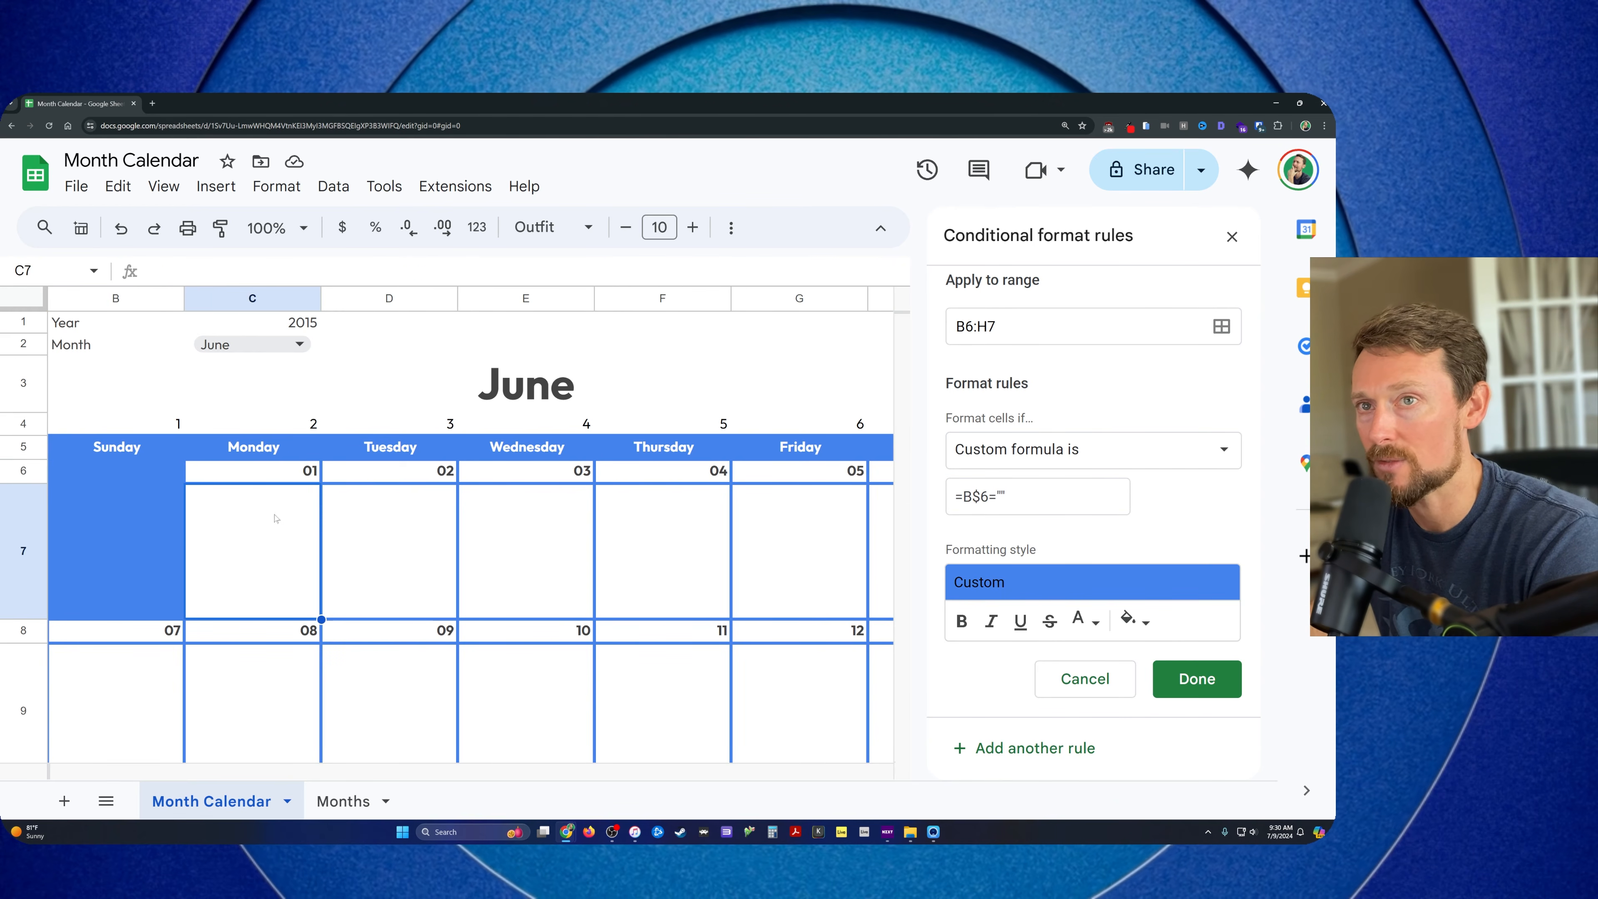
pyautogui.click(283, 472)
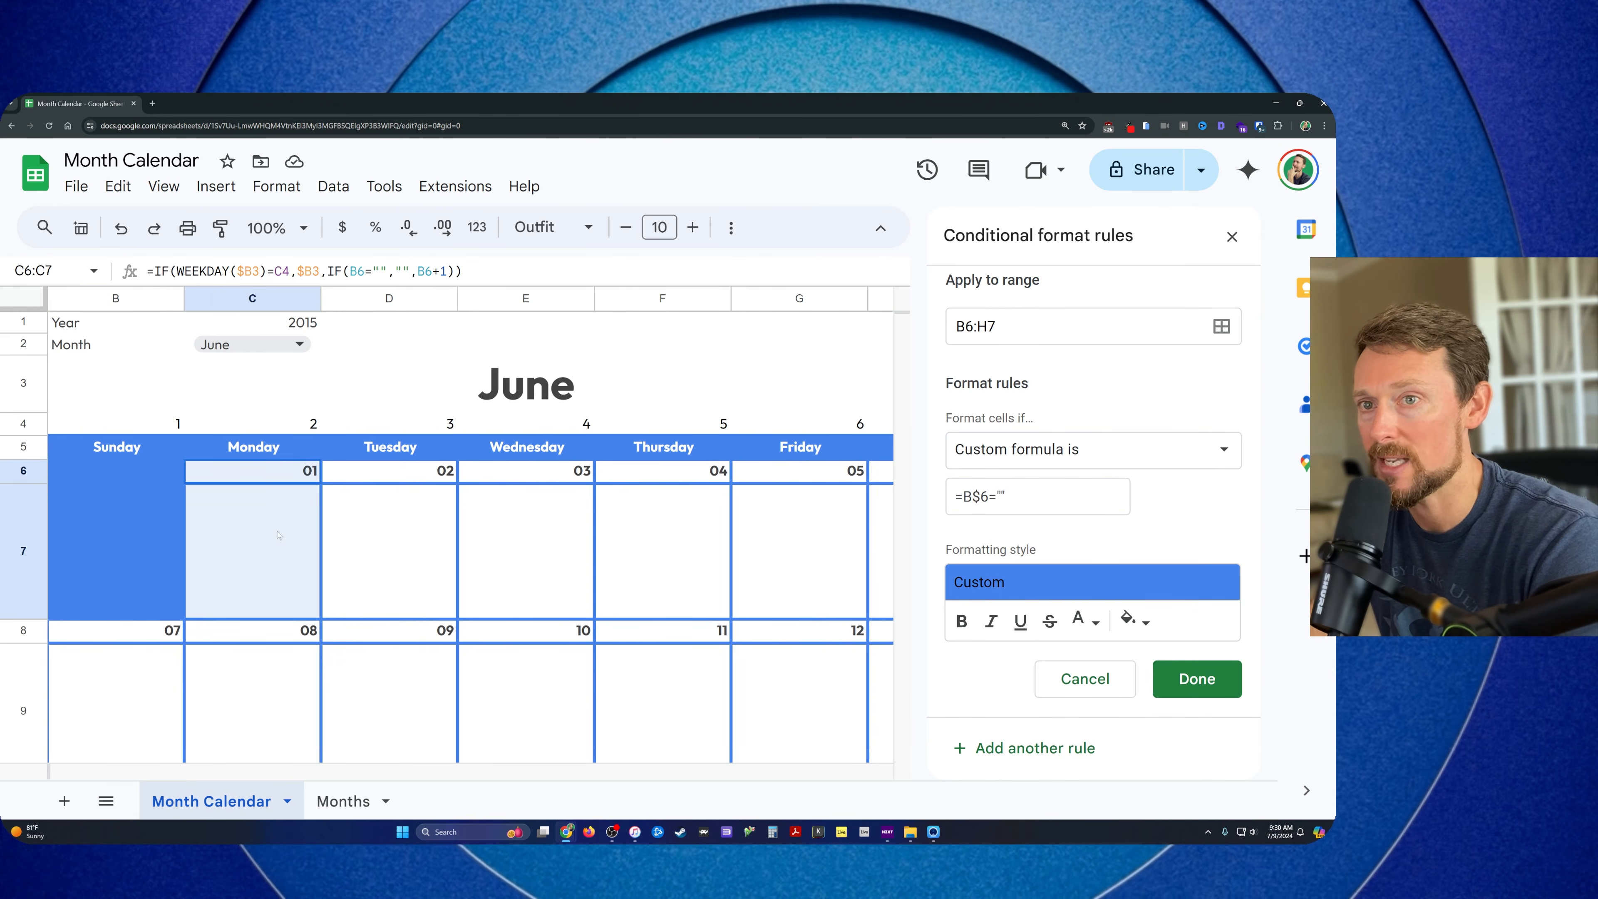
pyautogui.click(412, 479)
pyautogui.moveTo(409, 478); pyautogui.dragTo(460, 511)
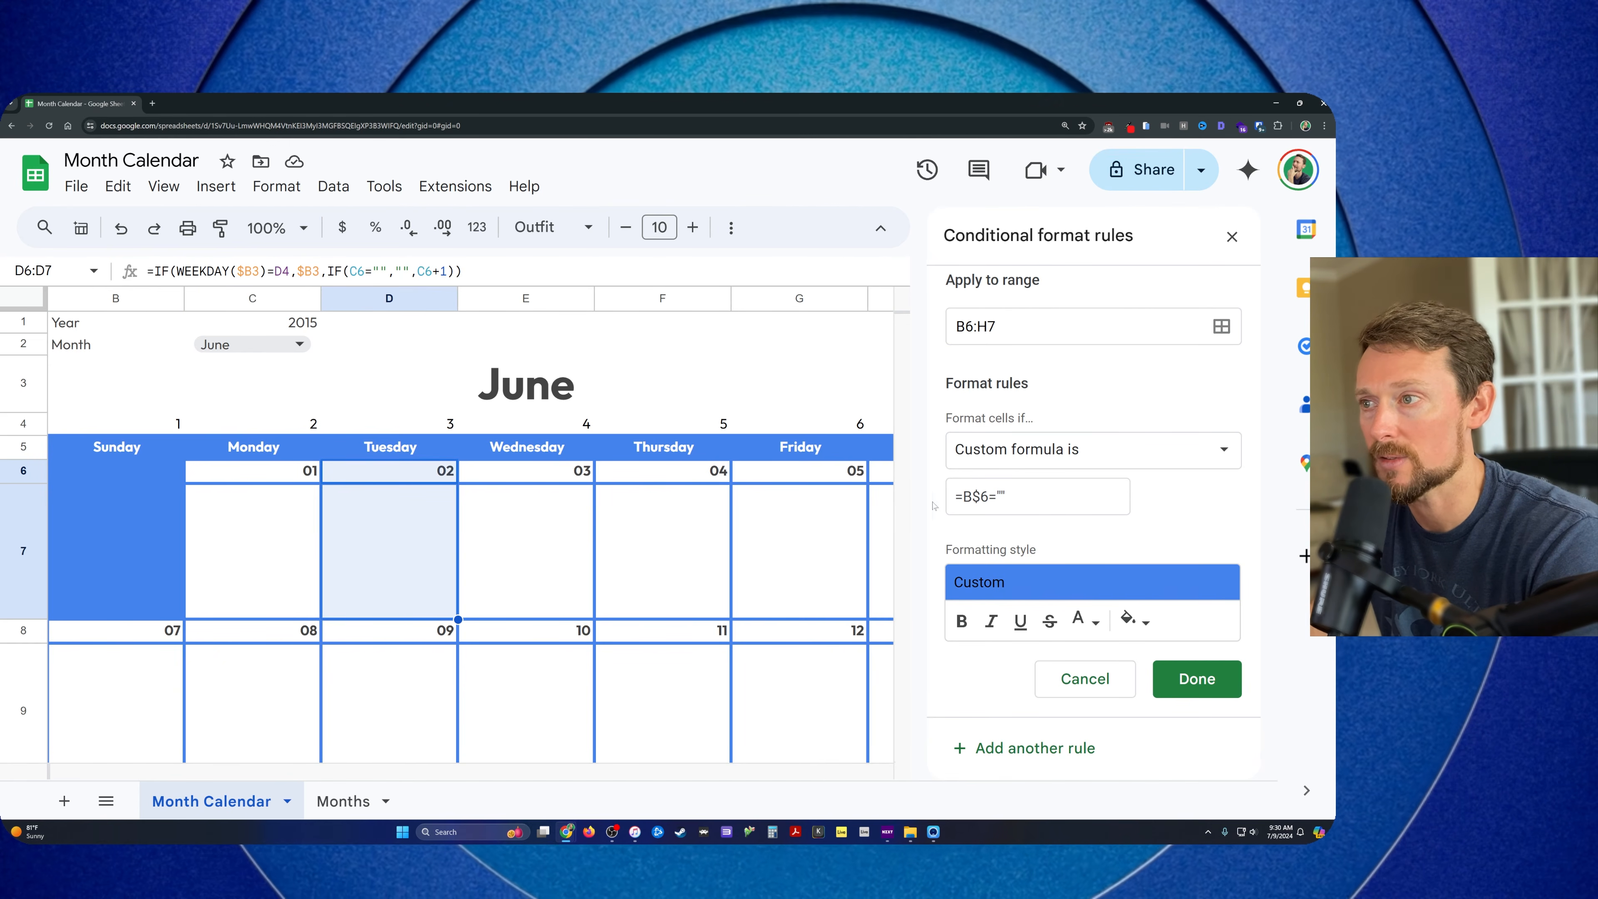
pyautogui.moveTo(973, 497); pyautogui.dragTo(980, 496)
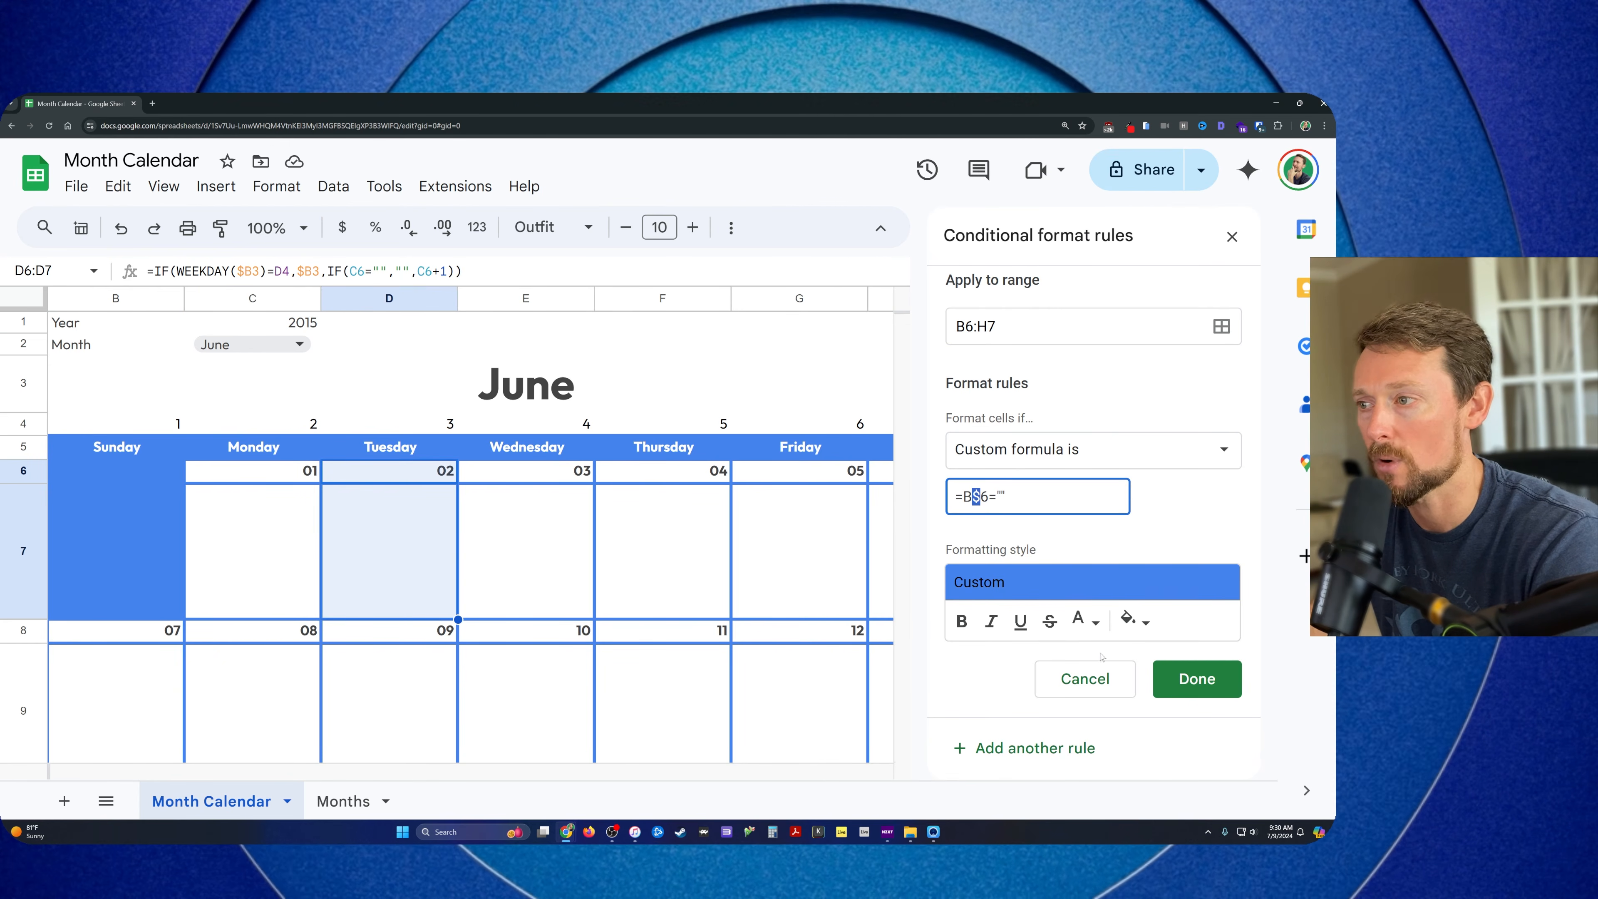
pyautogui.click(1191, 695)
pyautogui.scroll(-6, 513, 576)
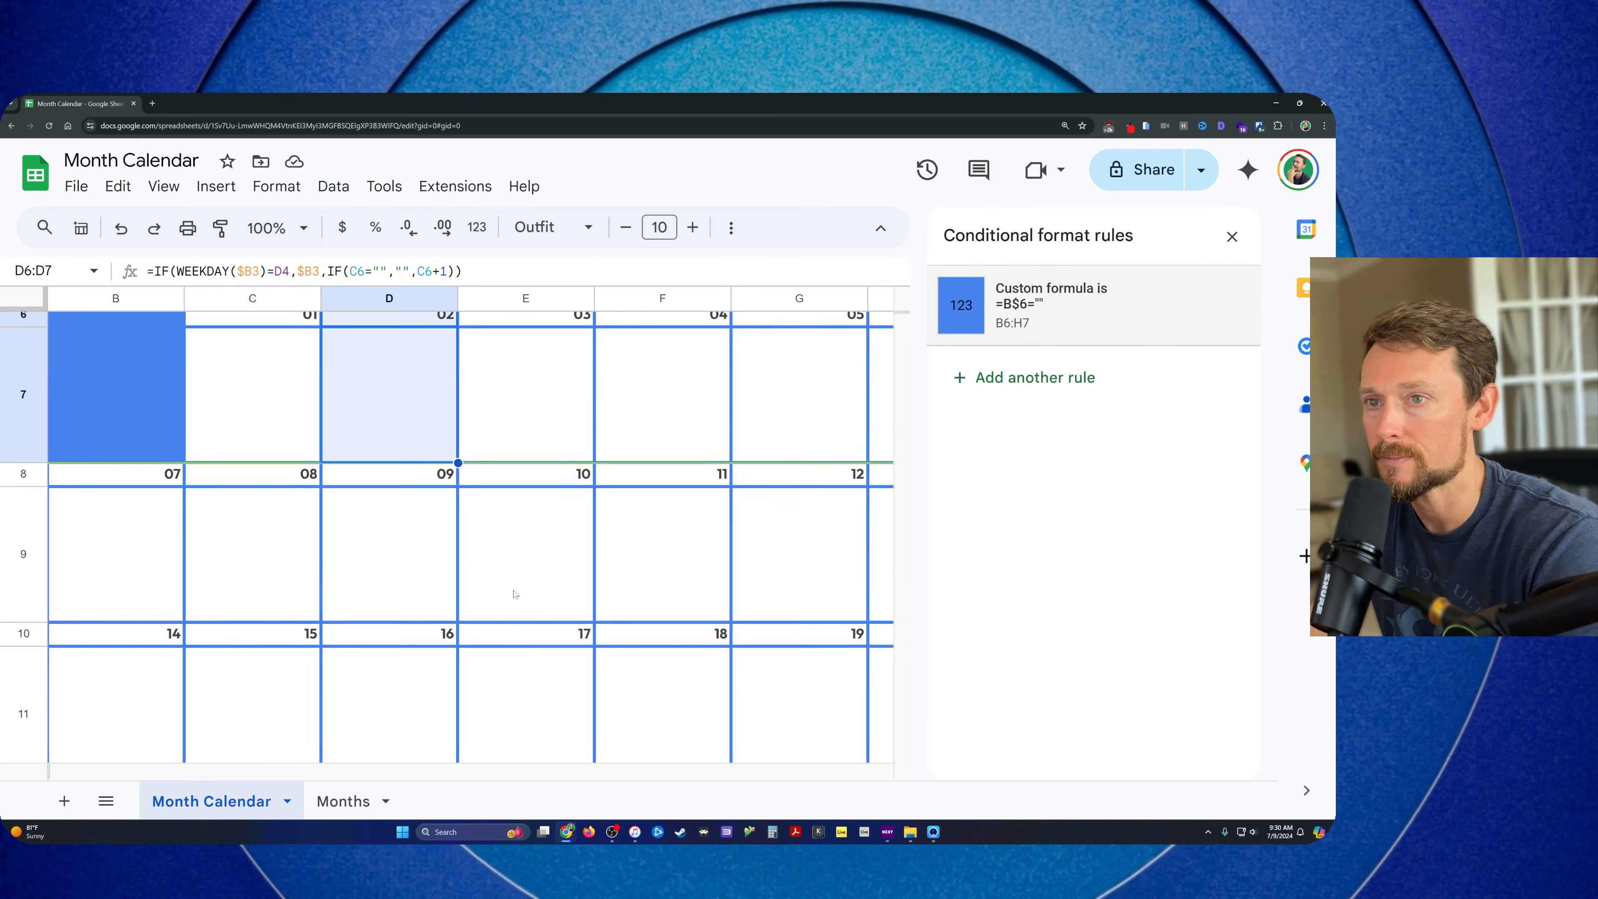
pyautogui.click(1232, 237)
# Open the conditional format rule for the fifth calendar week, B14:H15, review its range and formula =B$14="", and close the rule
pyautogui.scroll(-2, 548, 531)
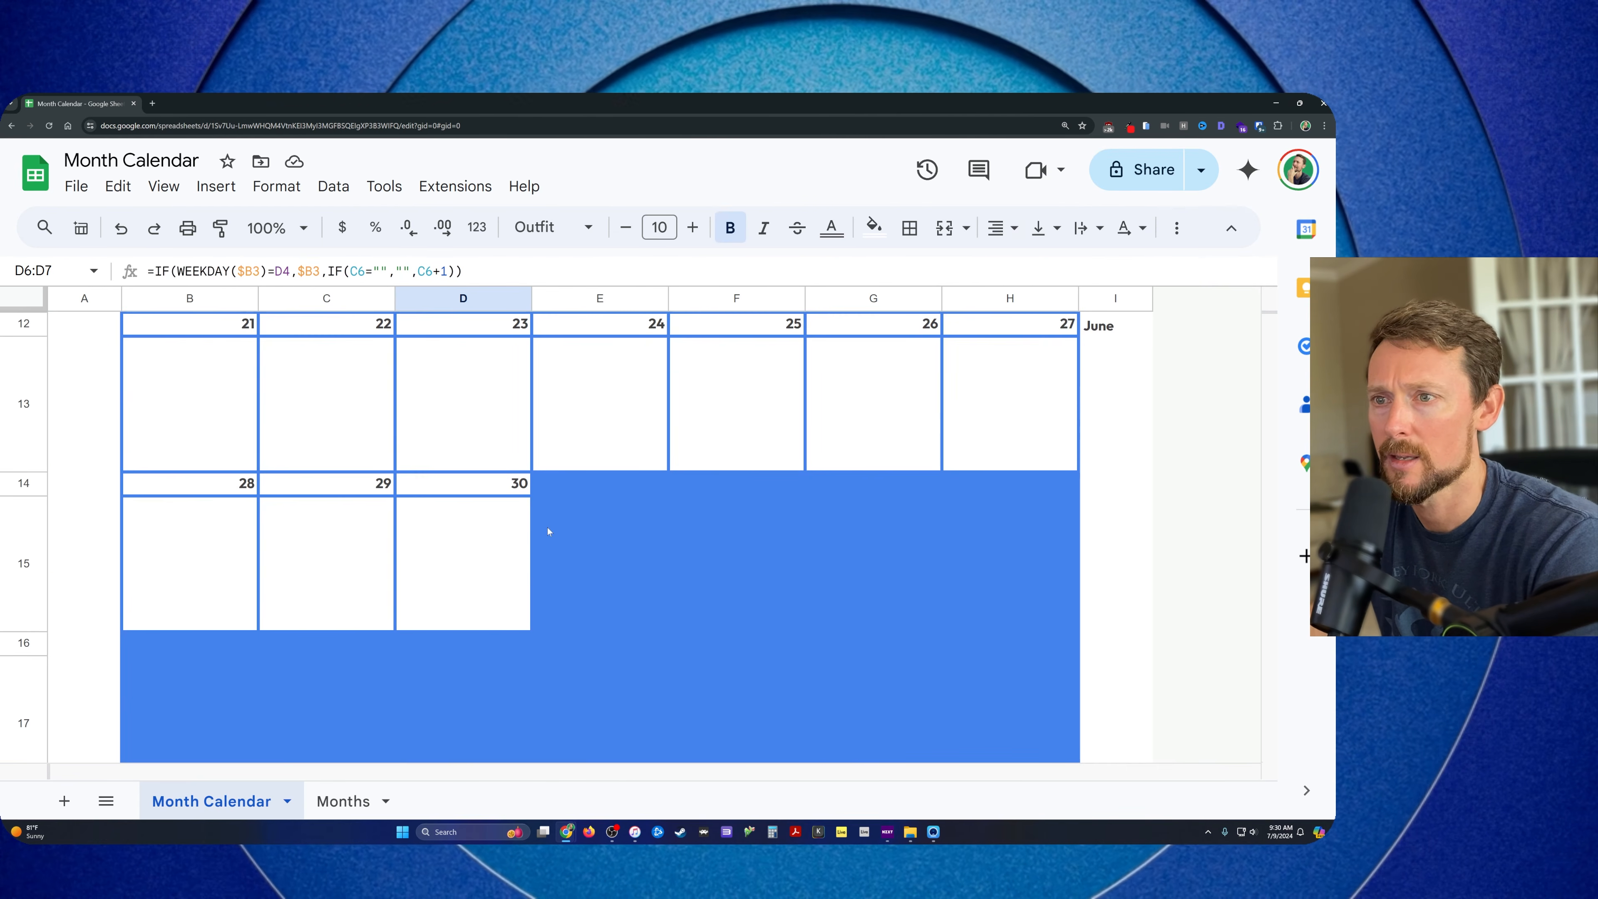
pyautogui.click(202, 495)
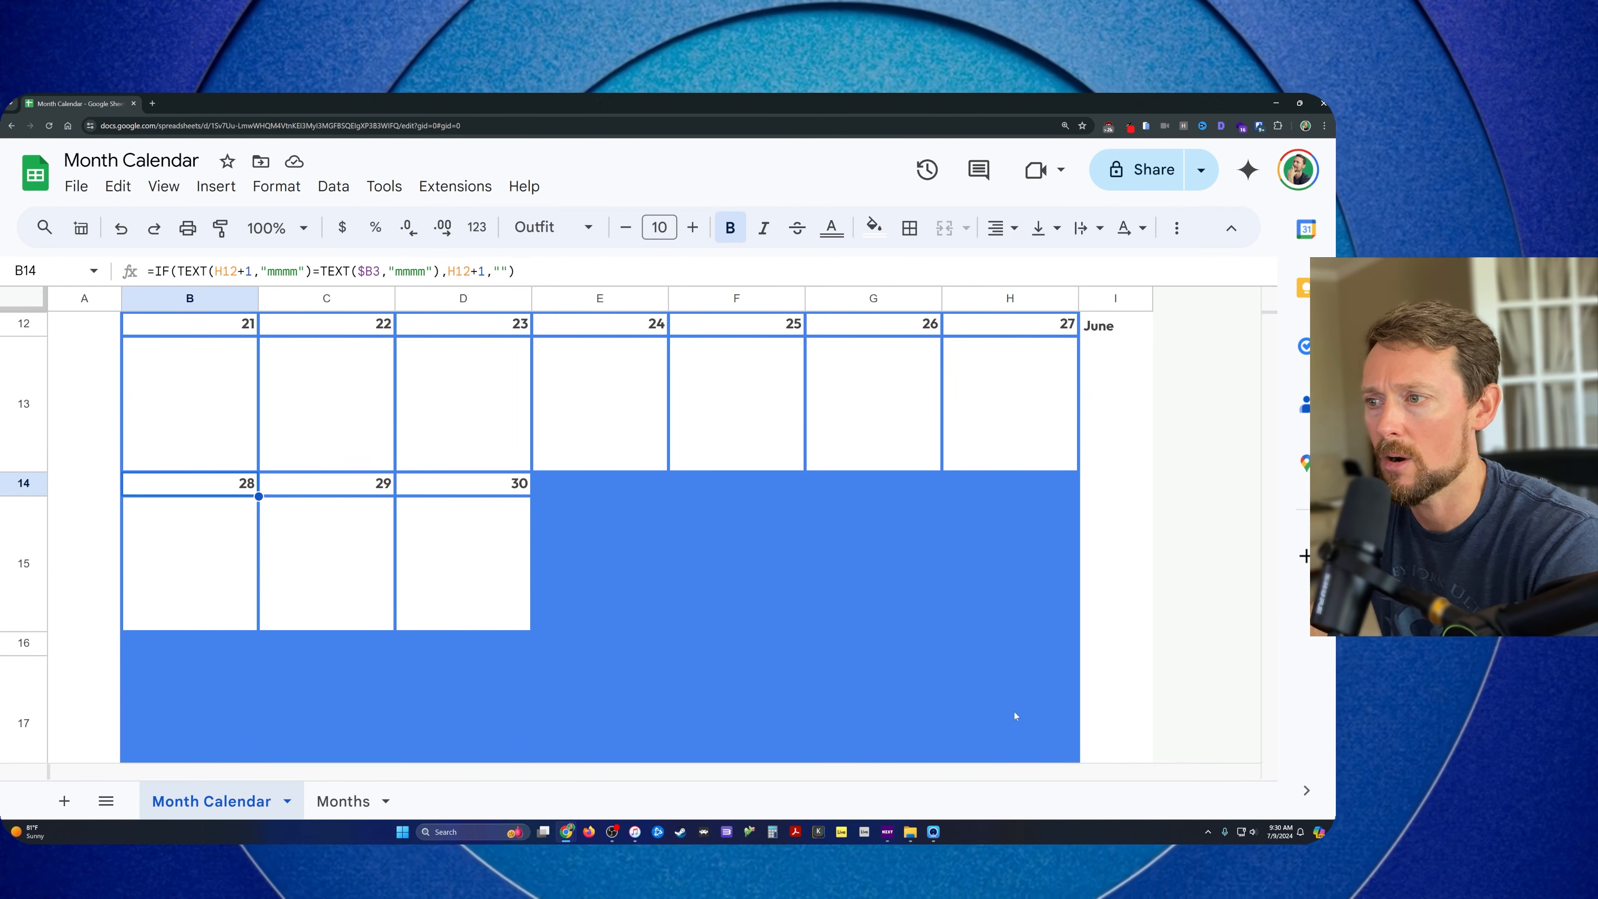
pyautogui.scroll(-2, 1000, 680)
pyautogui.keyDown('shift'); pyautogui.click(1034, 500); pyautogui.keyUp('shift')
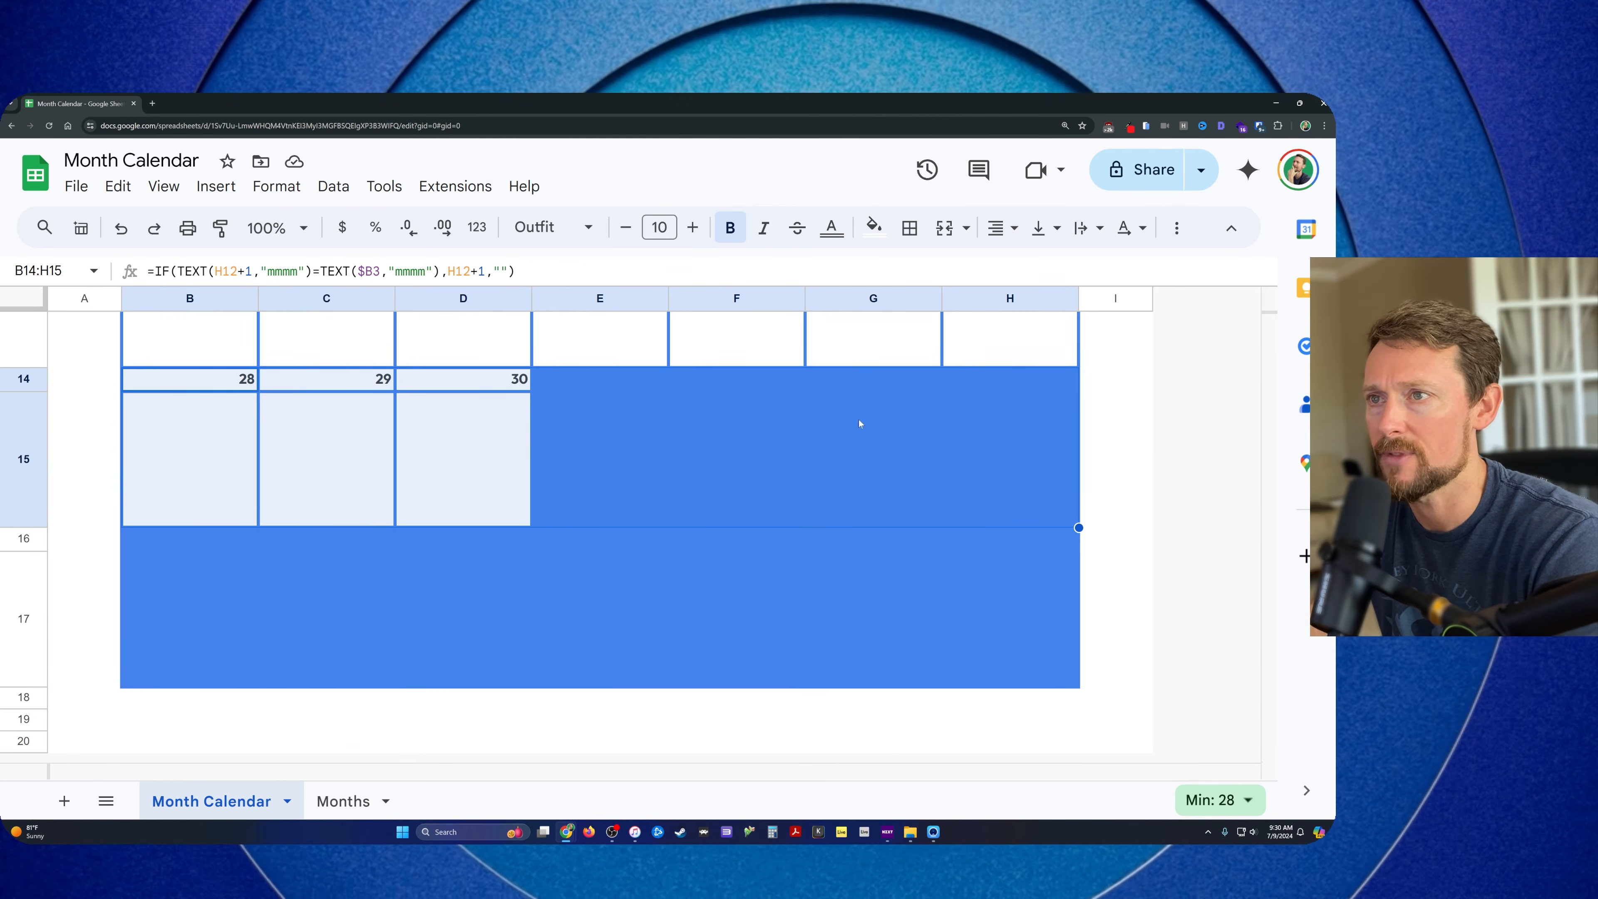
pyautogui.click(277, 185)
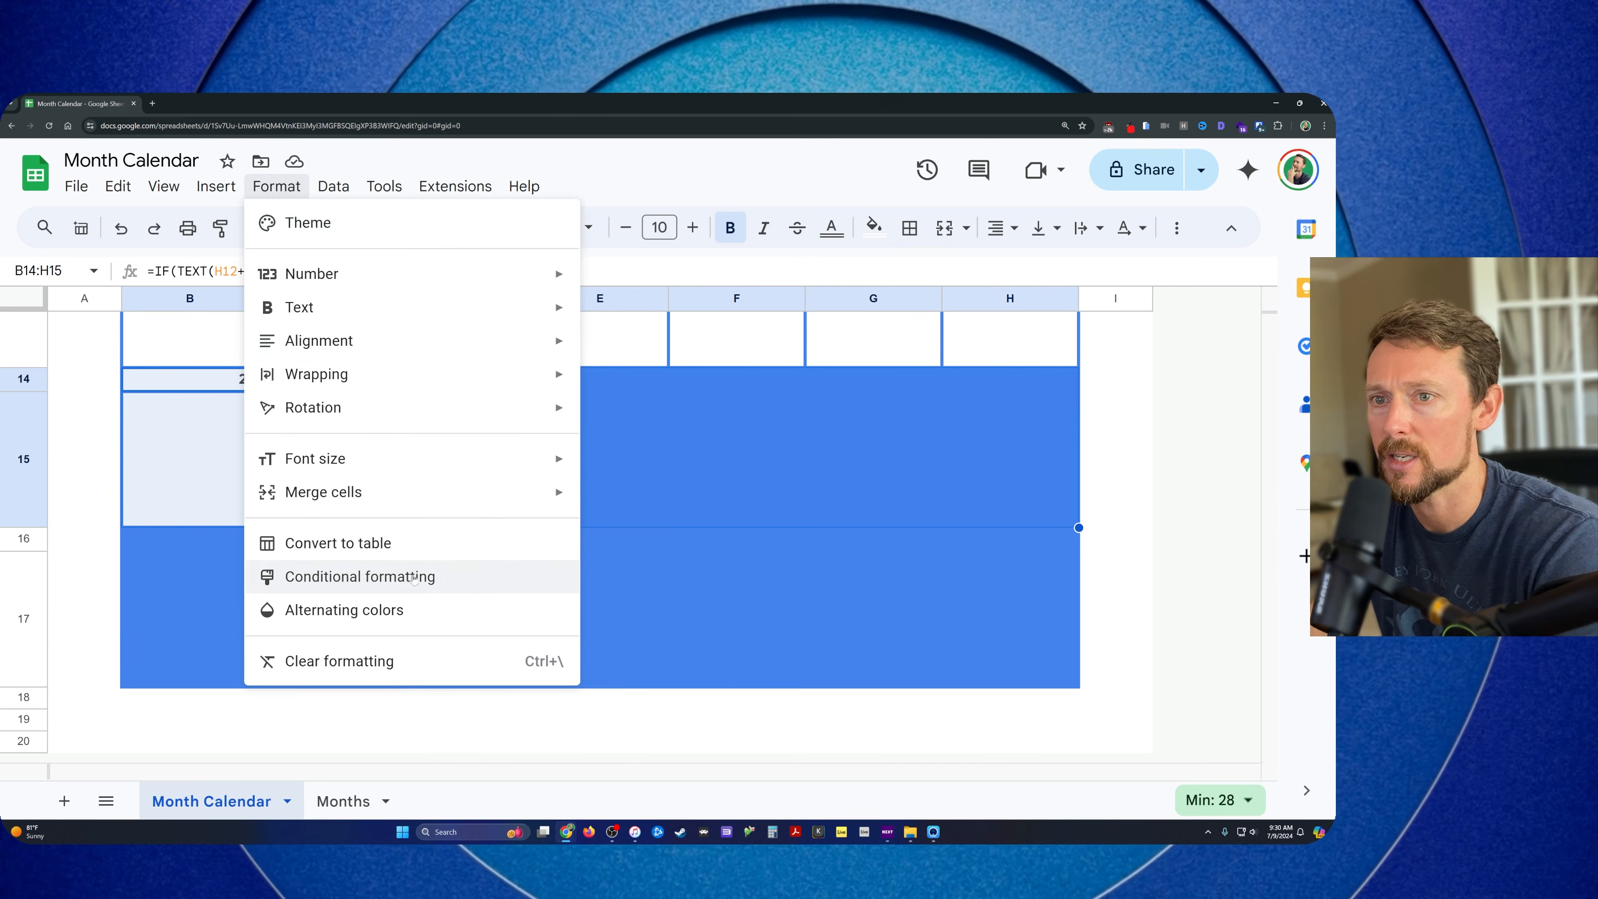
pyautogui.click(353, 571)
pyautogui.click(1060, 303)
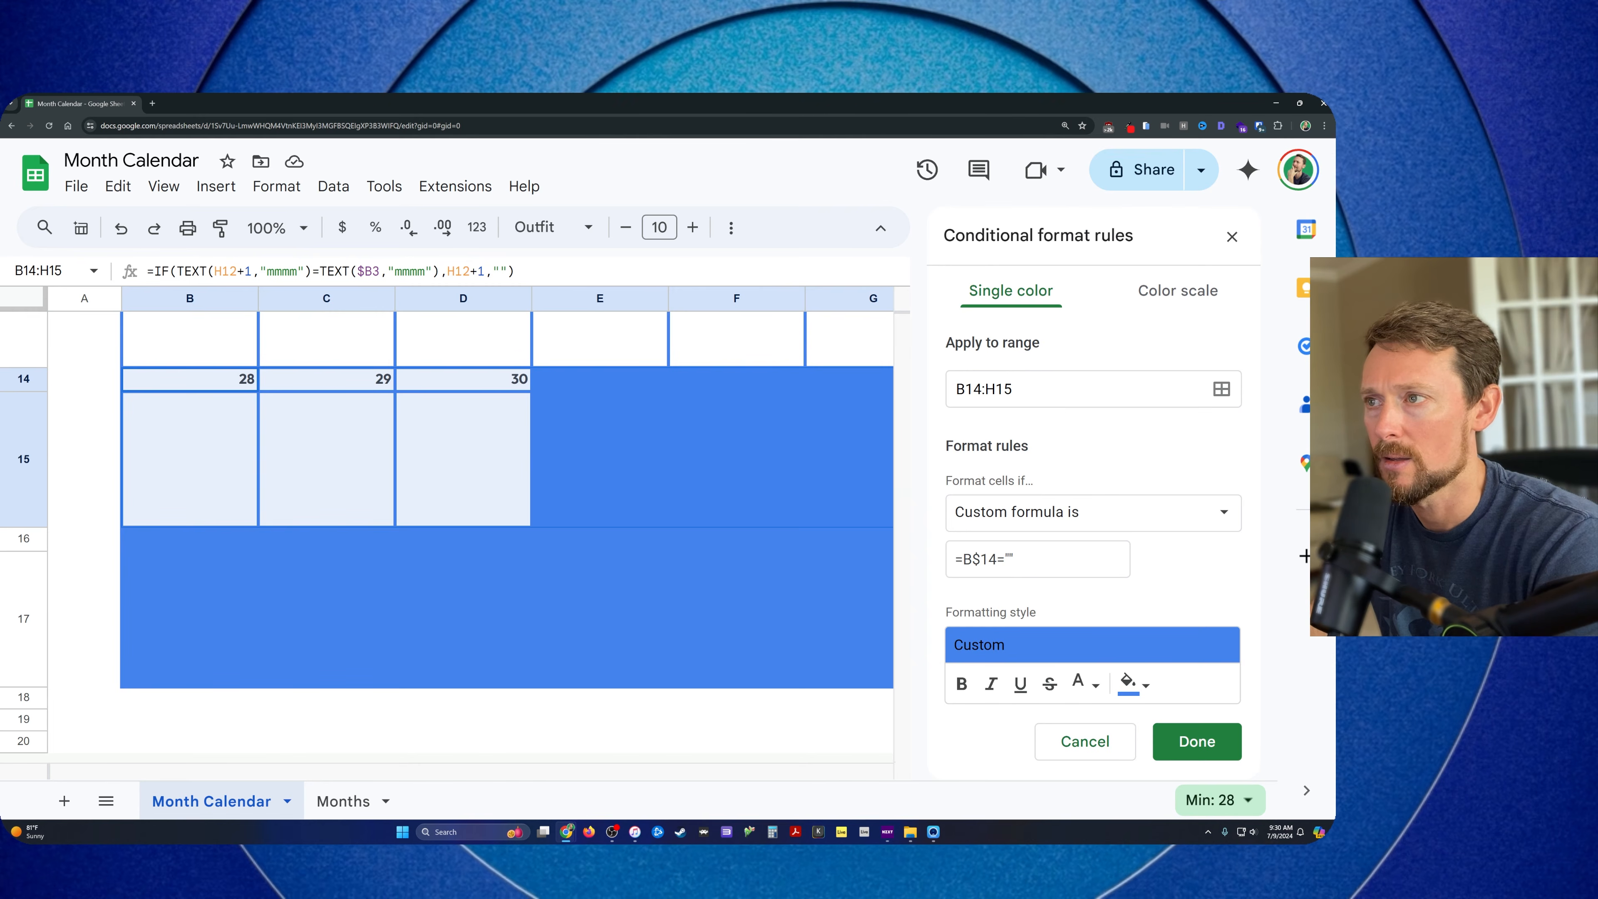
pyautogui.moveTo(956, 388); pyautogui.dragTo(1012, 388)
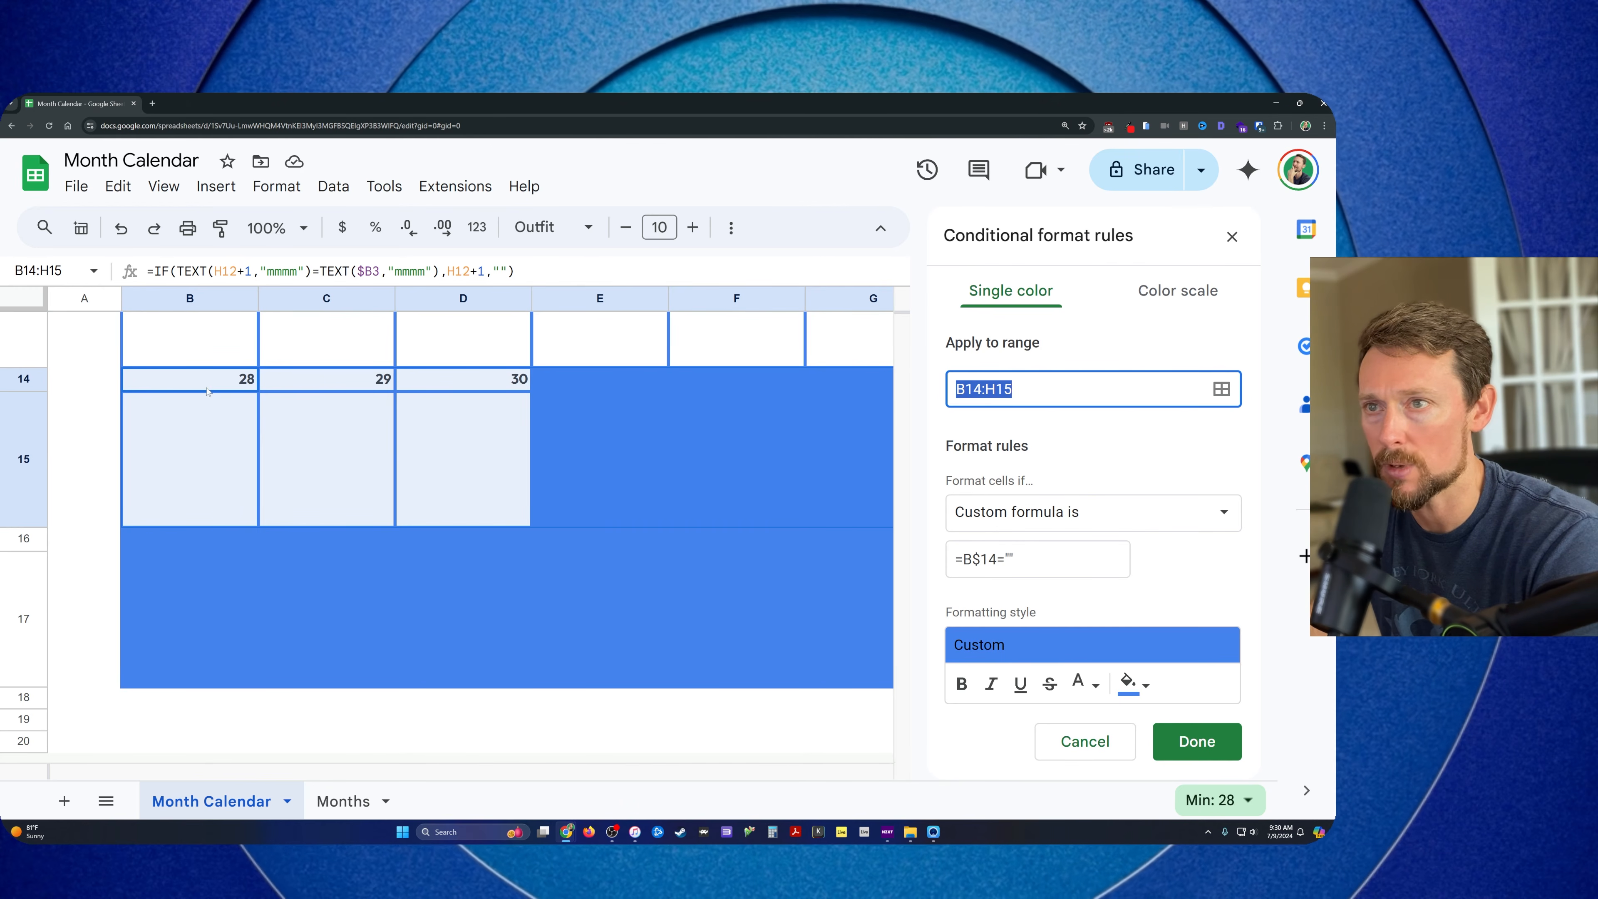
pyautogui.click(1197, 737)
# Review the conditional format rule =B$16="" on the last calendar week, B16:H17, and close the conditional format rules
pyautogui.moveTo(127, 554); pyautogui.dragTo(850, 648)
pyautogui.click(1057, 304)
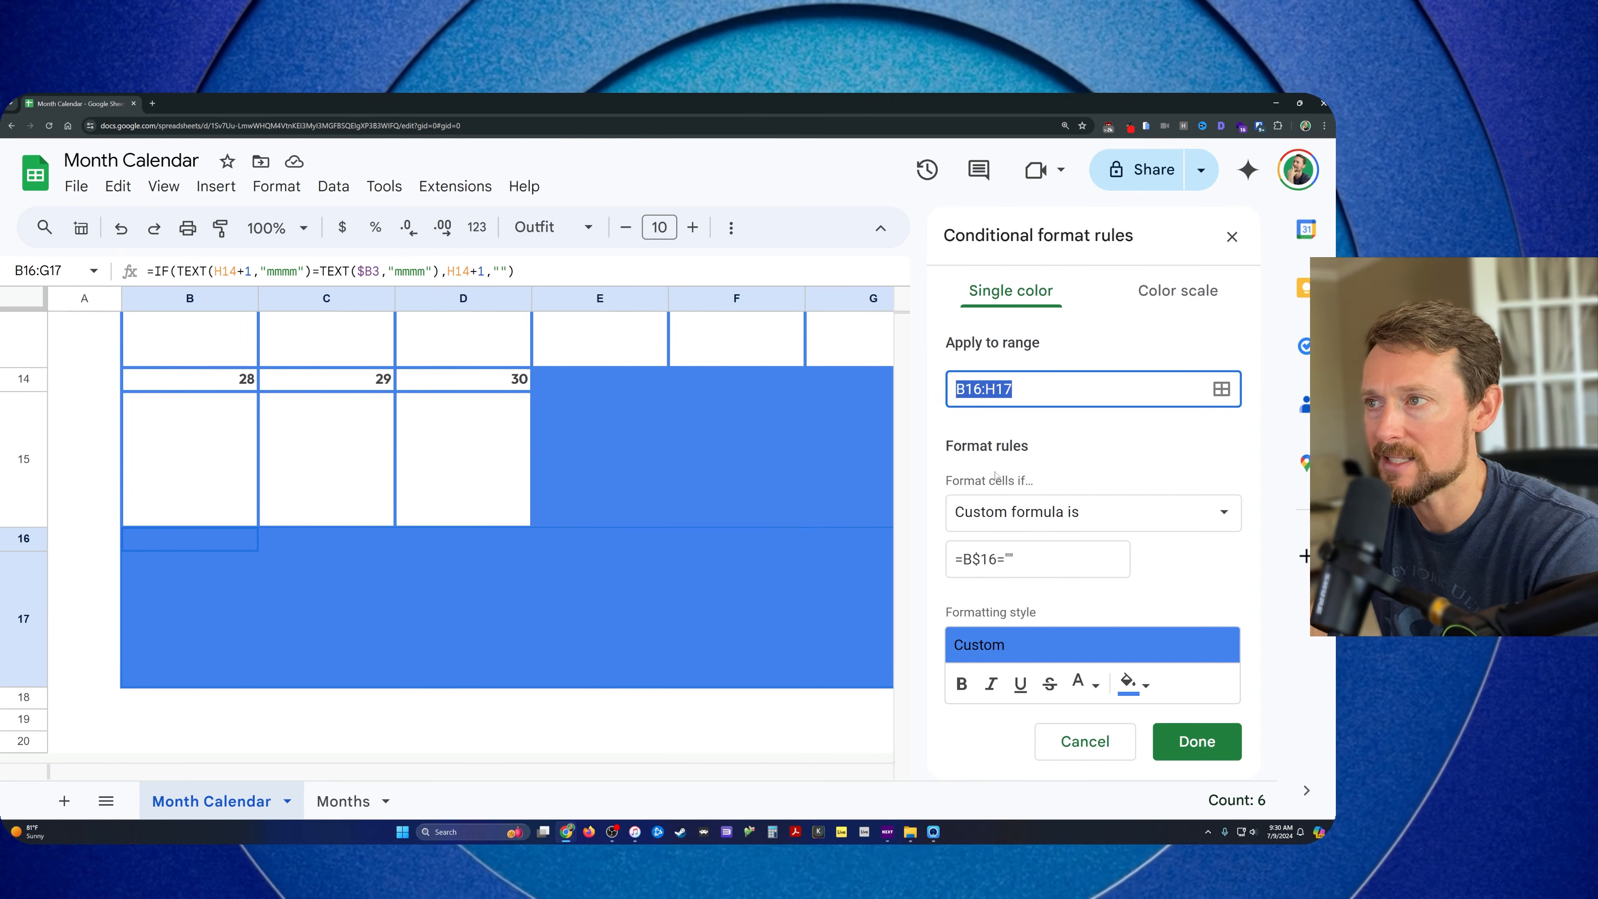
pyautogui.click(1198, 741)
pyautogui.scroll(8, 639, 678)
pyautogui.click(1232, 236)
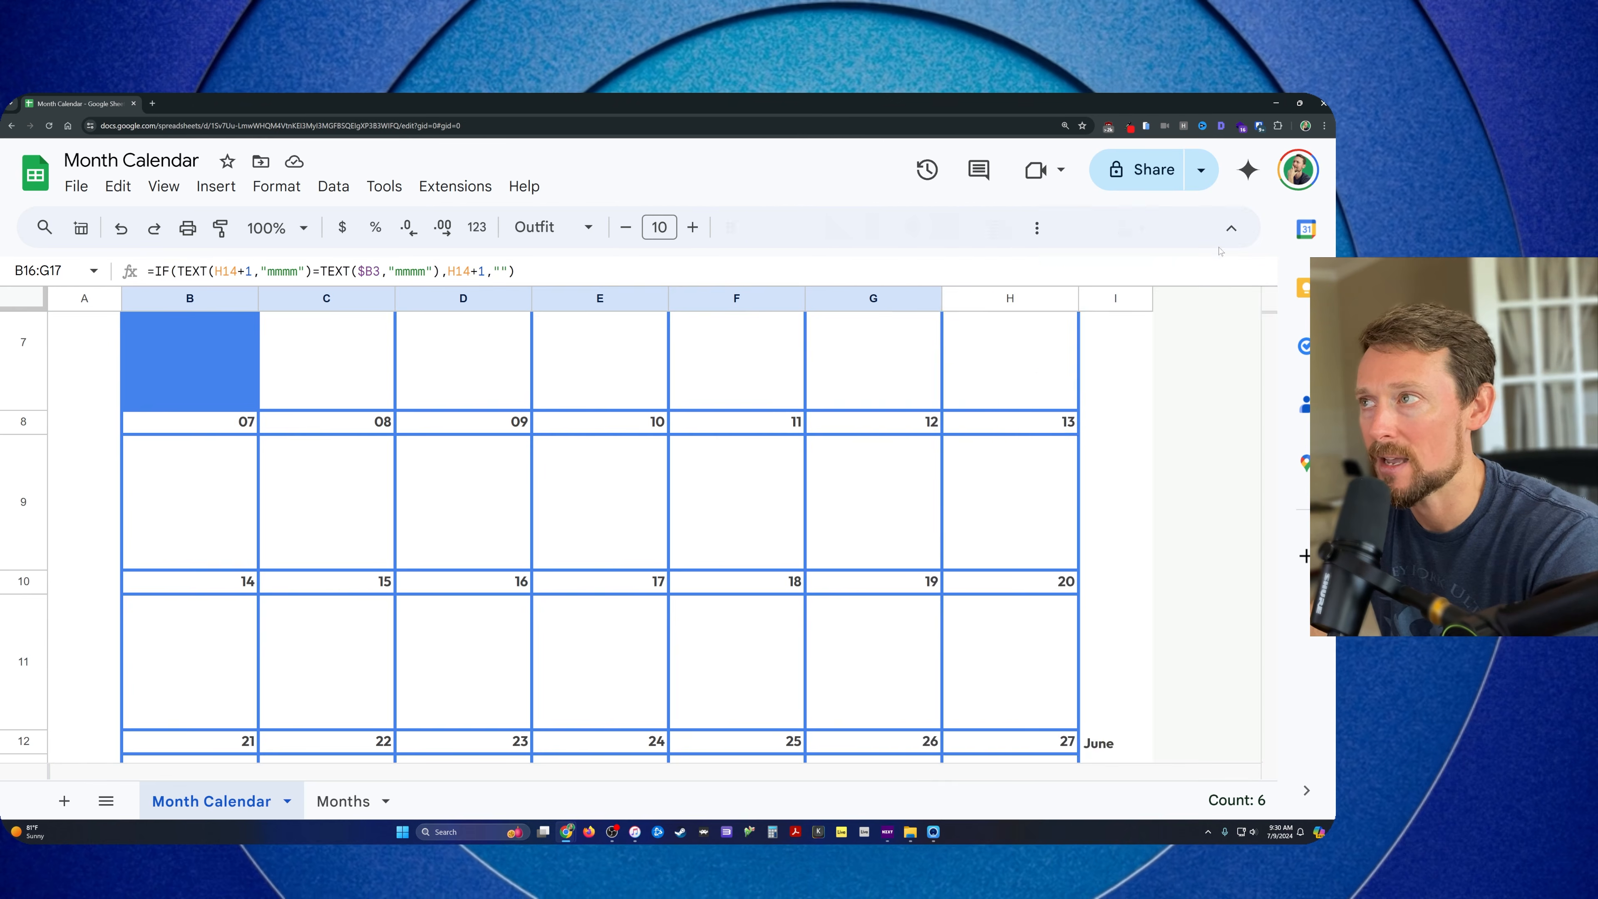
# Set the calendar's month to September and its year to 2111
pyautogui.scroll(3, 546, 425)
pyautogui.click(374, 344)
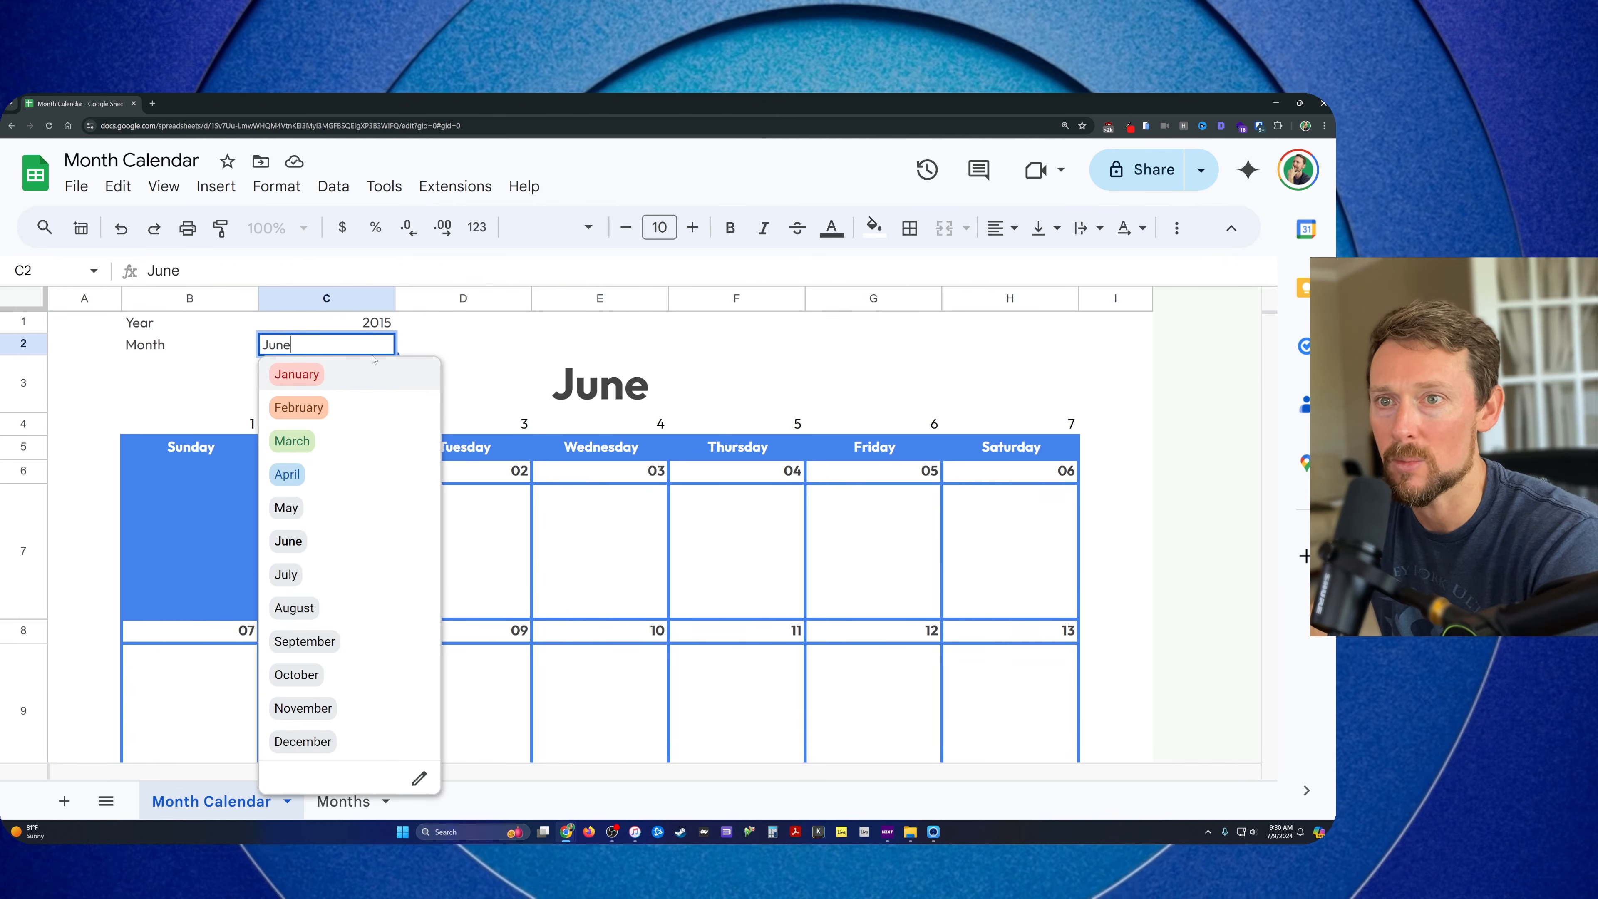
pyautogui.click(302, 641)
pyautogui.click(353, 322)
pyautogui.write('2111')
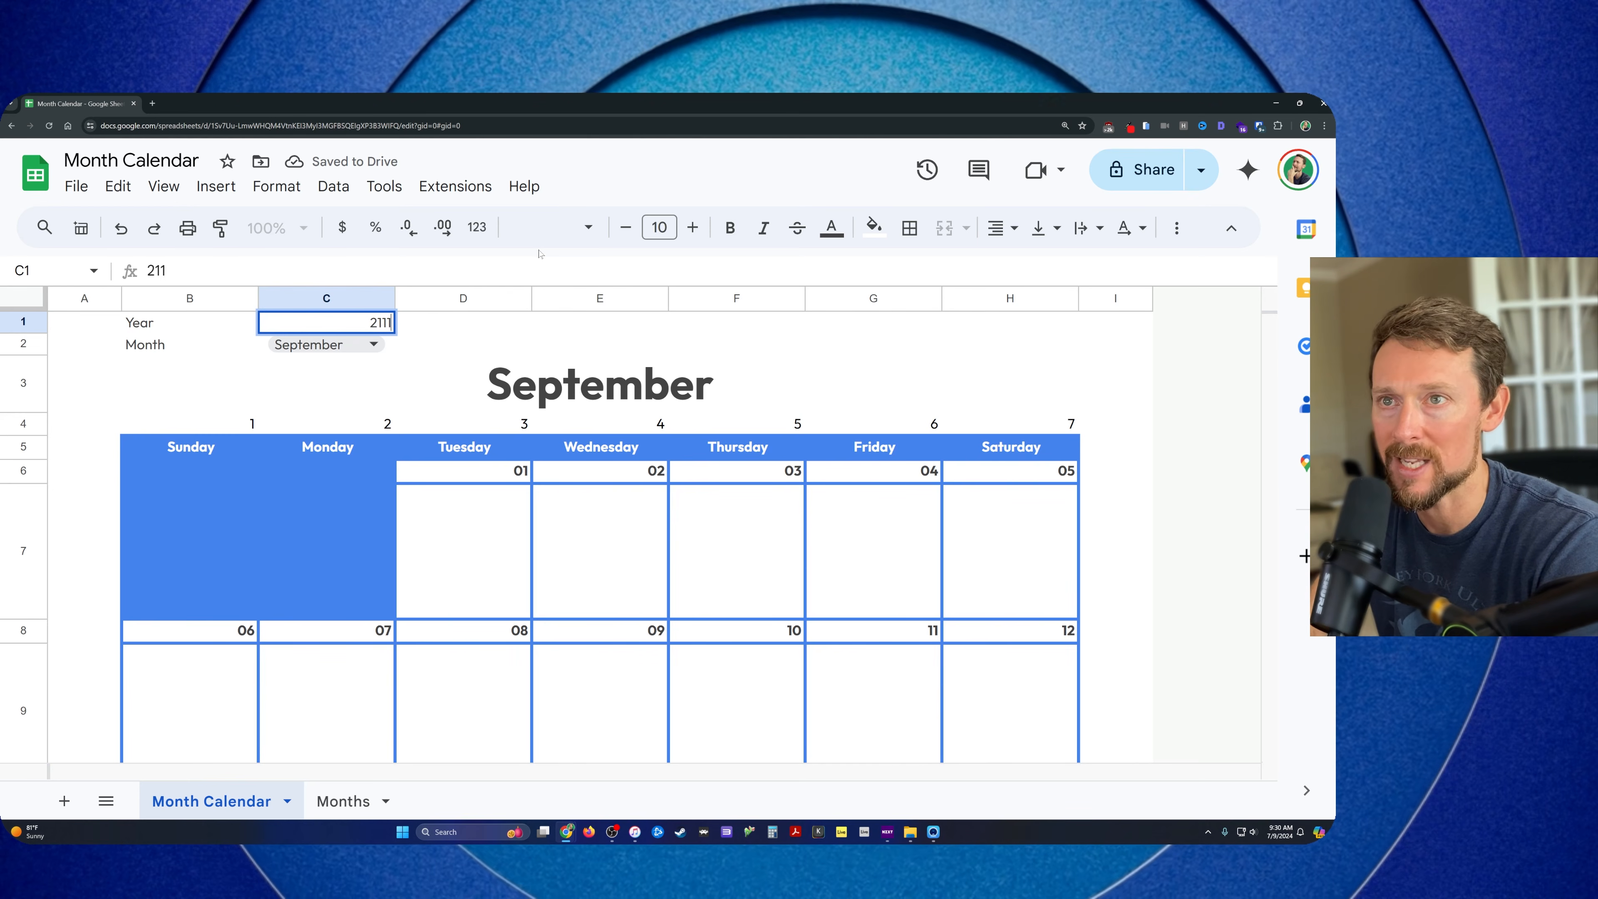
pyautogui.press('Return')
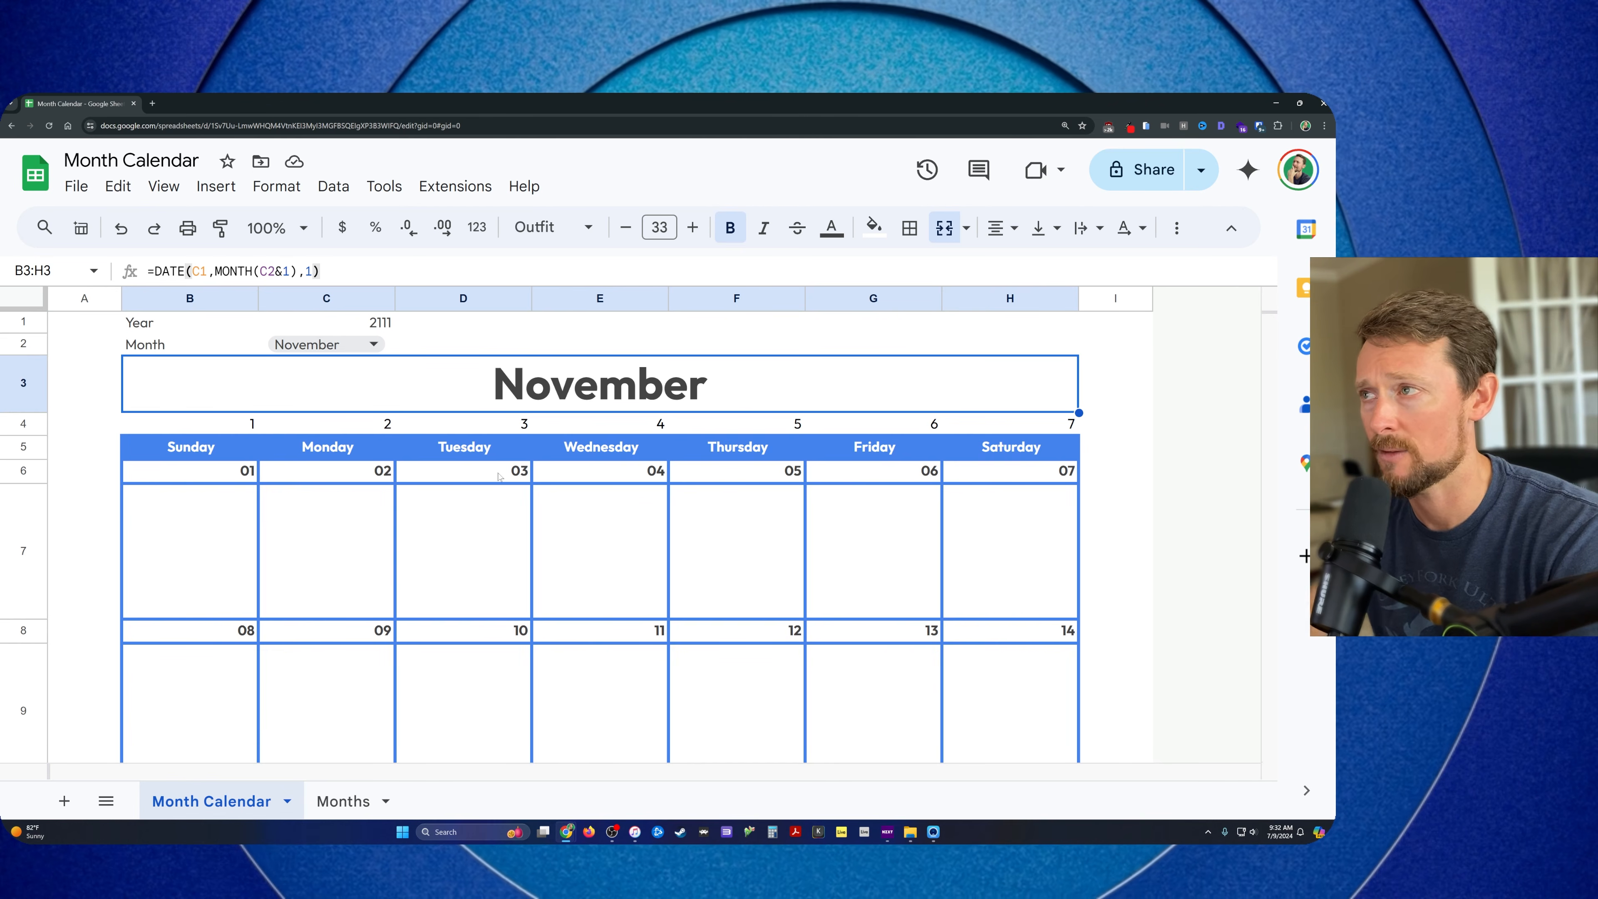
pyautogui.scroll(-2, 621, 558)
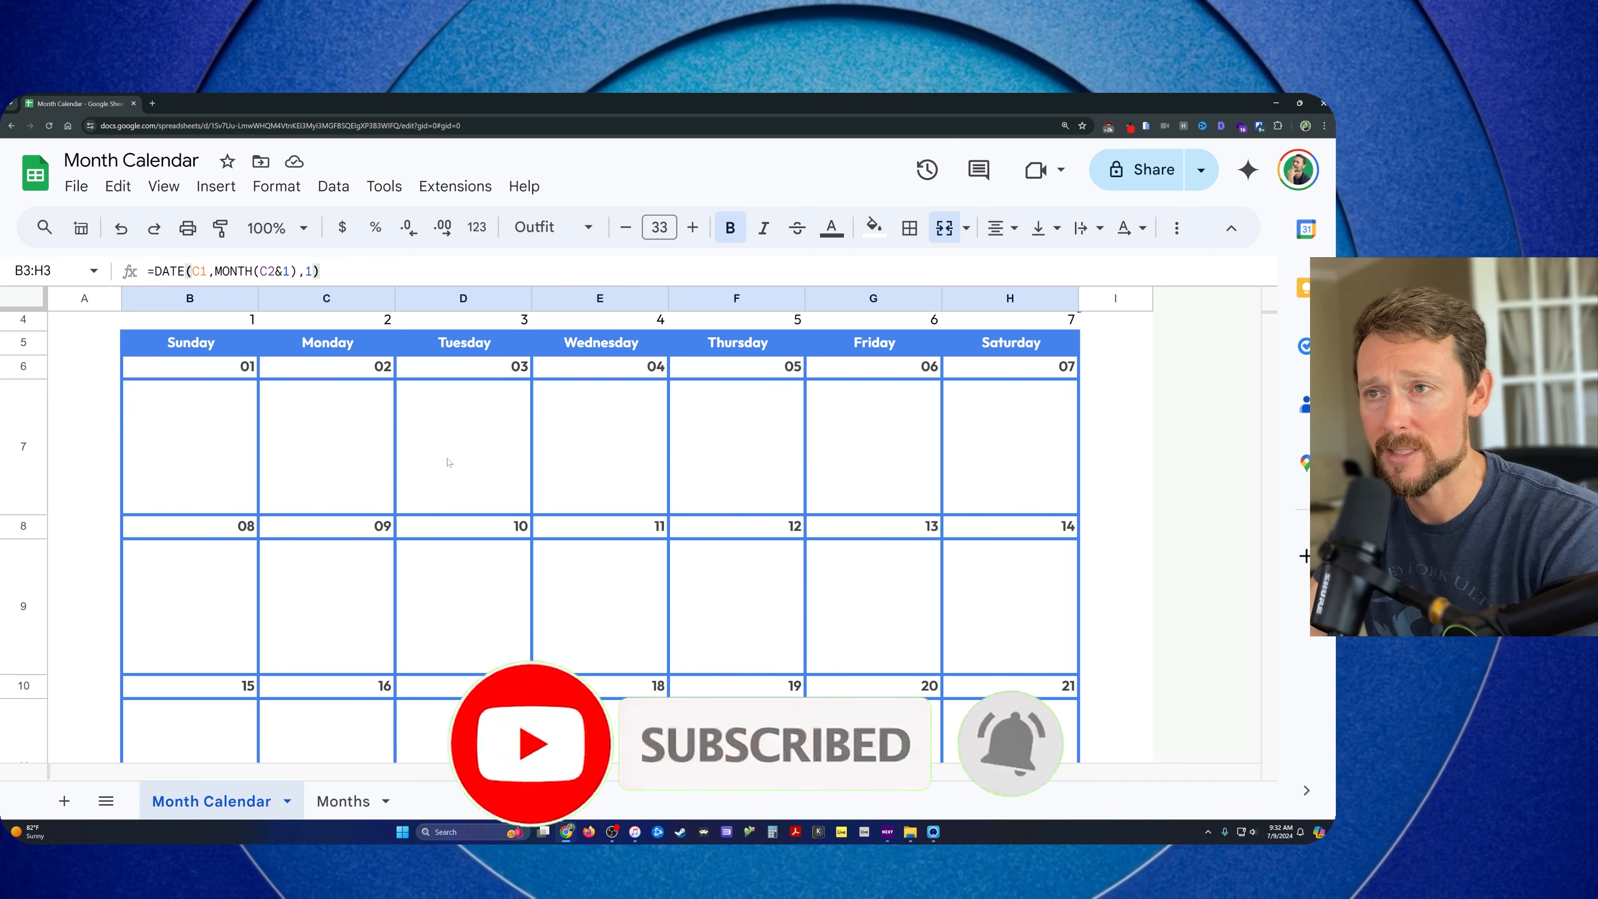
pyautogui.scroll(2, 449, 463)
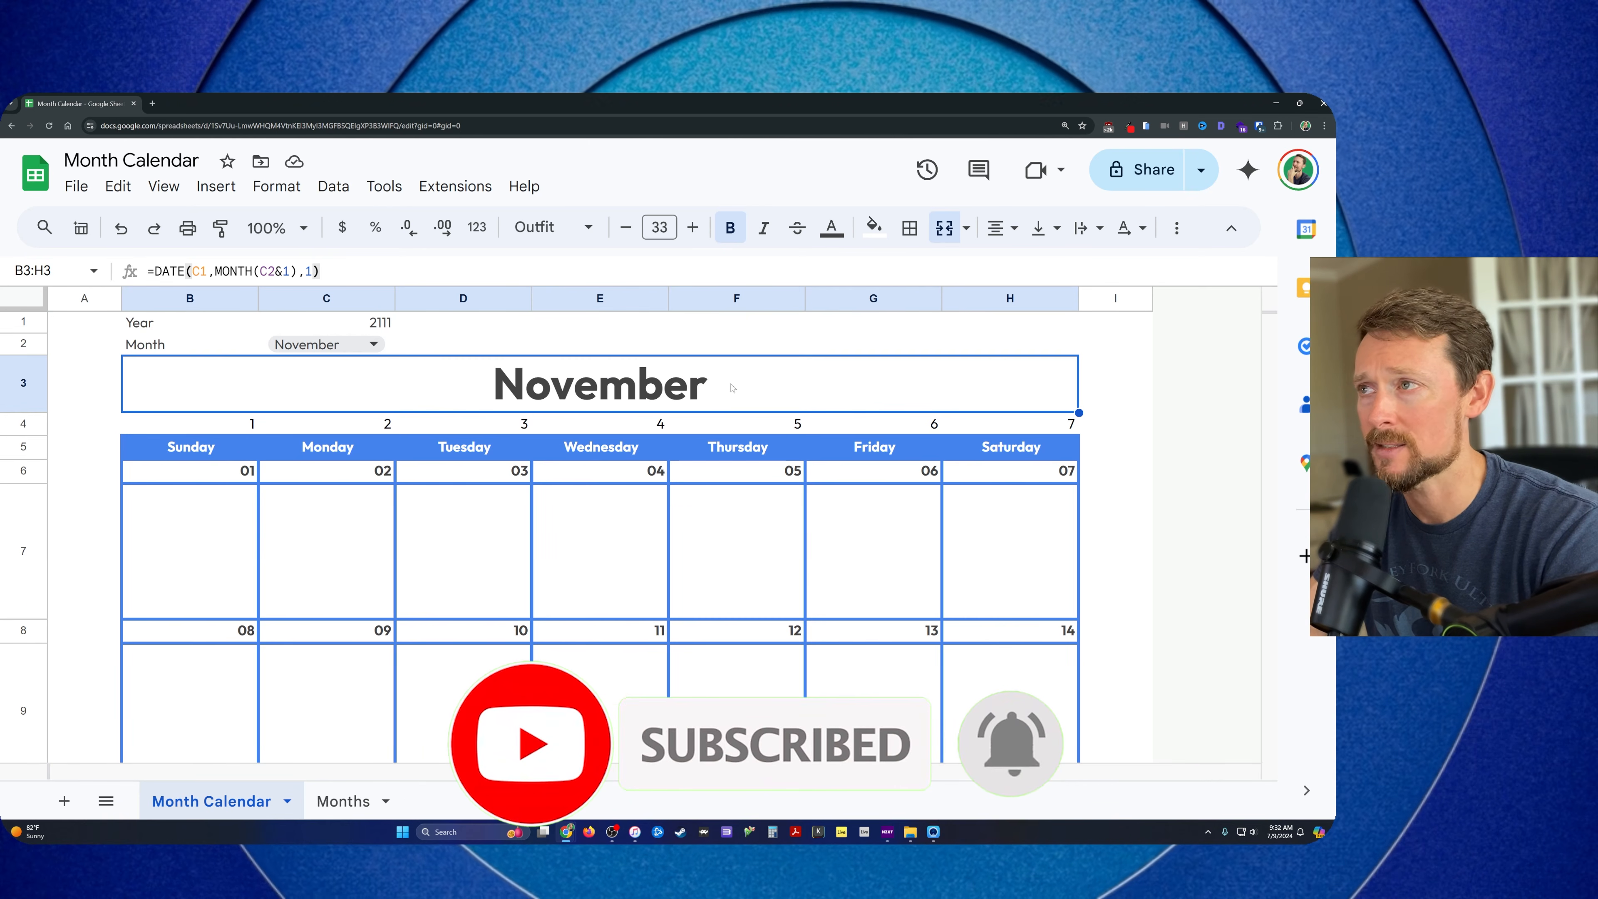